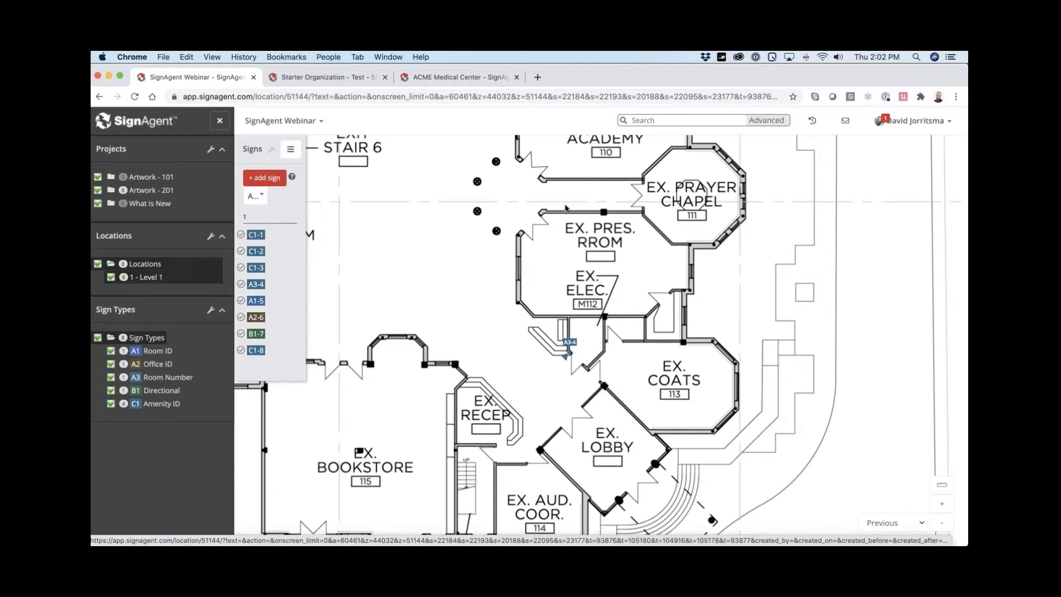
- Place a new sign on Level 1 in the corridor outside the washrooms and turn its direction to face west
{"action": "scroll", "coordinate": [564, 244], "scroll_direction": "up", "scroll_amount": 5}
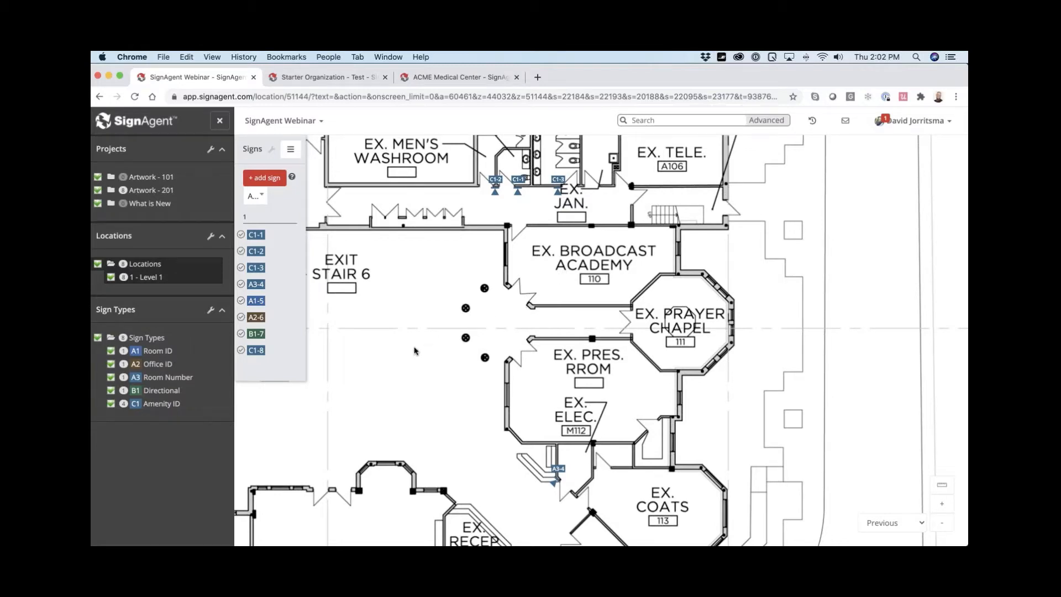
{"action": "left_click", "coordinate": [534, 190]}
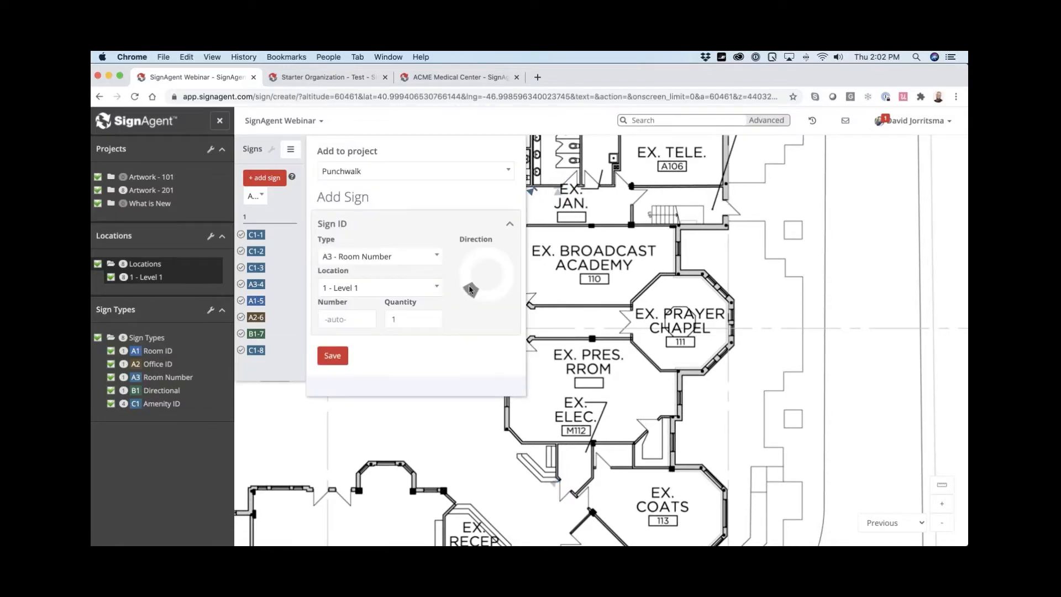
{"action": "left_click_drag", "start_coordinate": [470, 289], "coordinate": [462, 277]}
{"action": "left_click", "coordinate": [391, 257]}
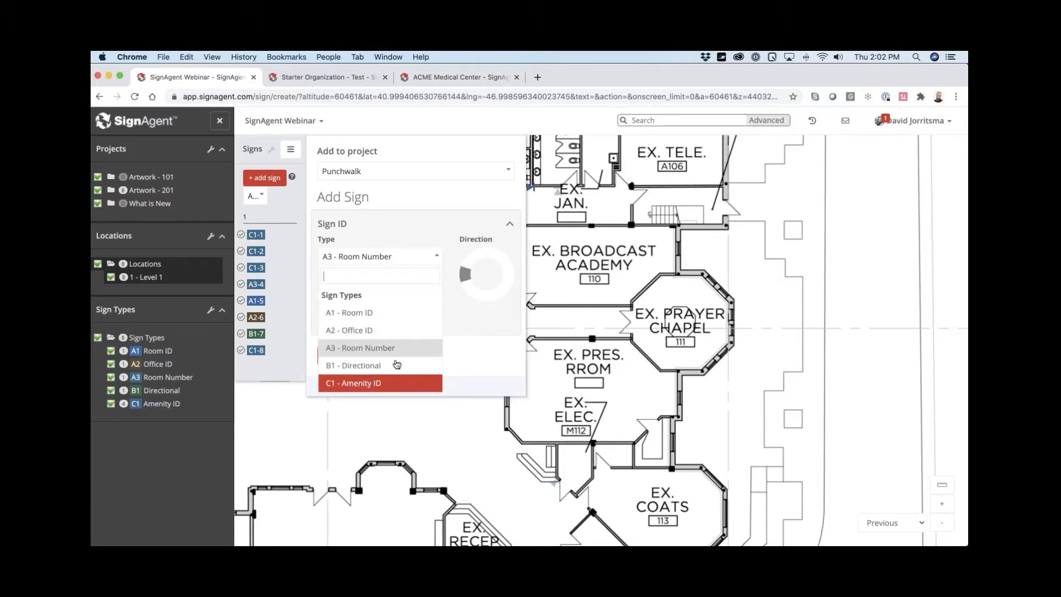
{"action": "left_click", "coordinate": [395, 348]}
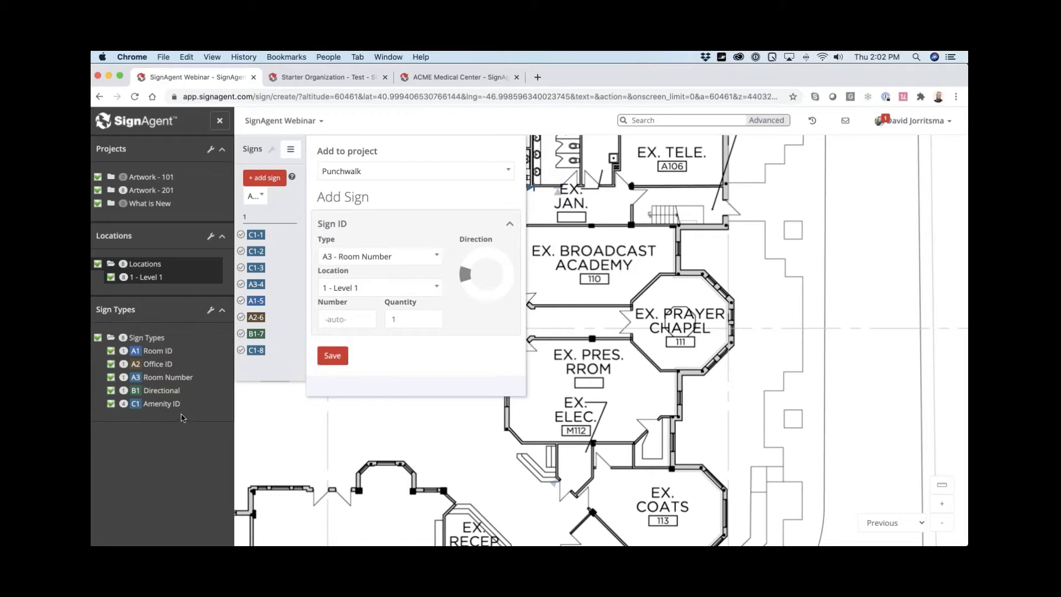
{"action": "right_click", "coordinate": [142, 338]}
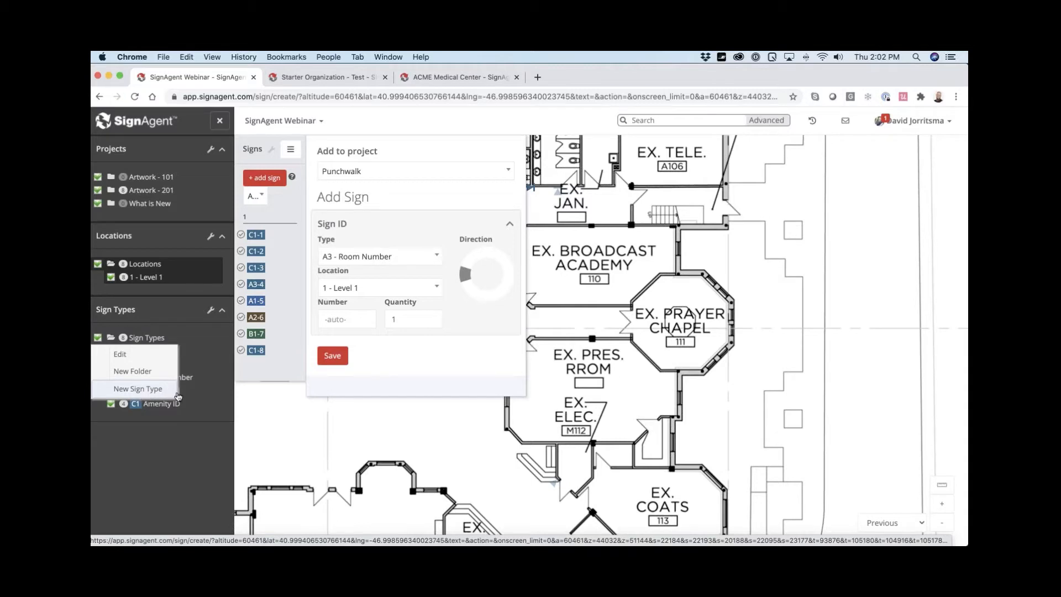
{"action": "left_click", "coordinate": [395, 226]}
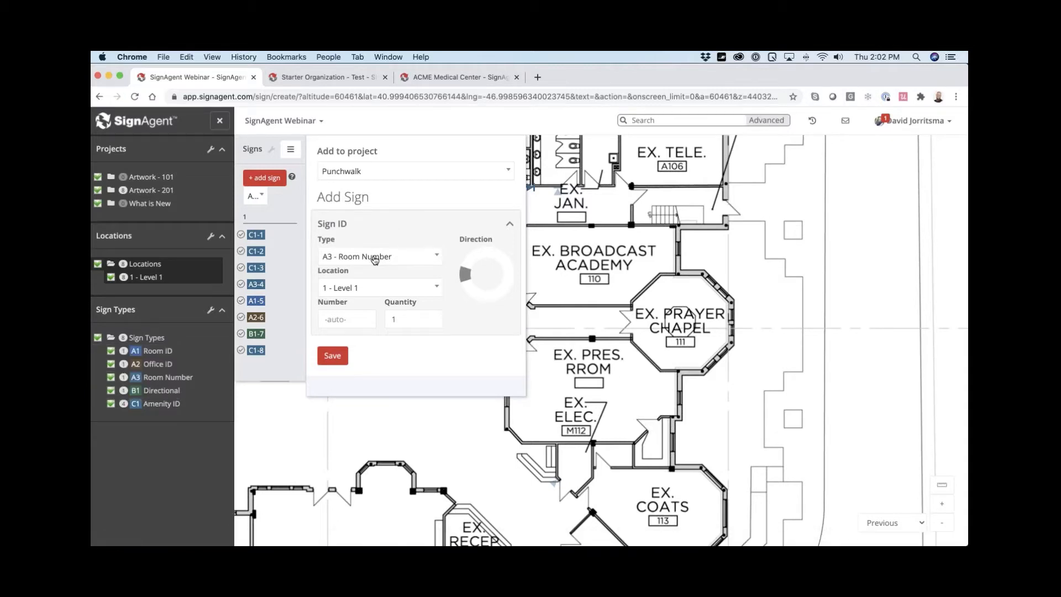
- Assign the new sign a newly created sign type named "C2 - Projecting Amenity"
{"action": "left_click", "coordinate": [374, 257]}
{"action": "type", "text": "C"}
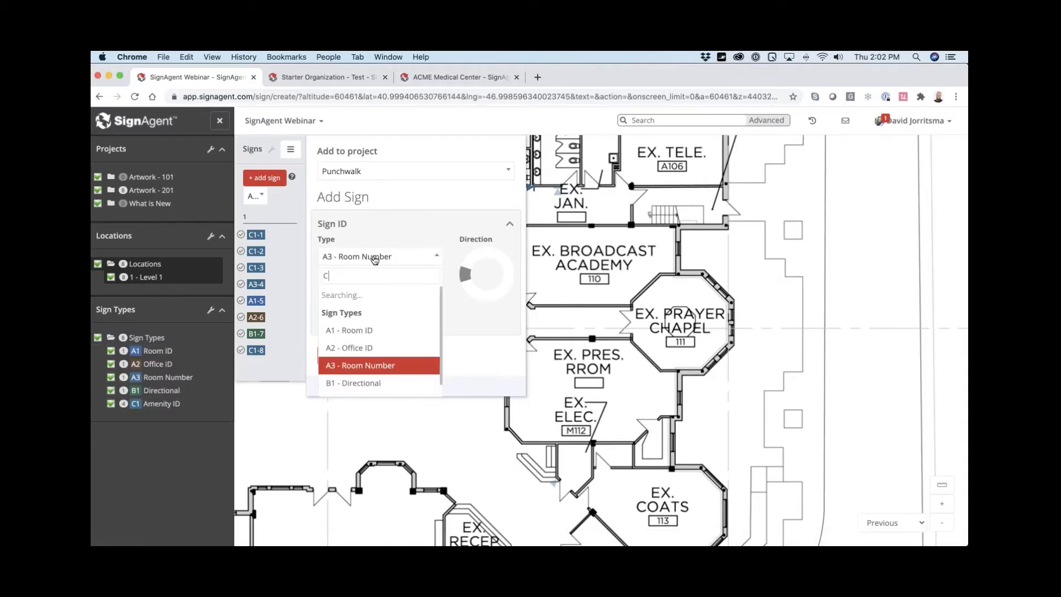
{"action": "type", "text": "2 -"}
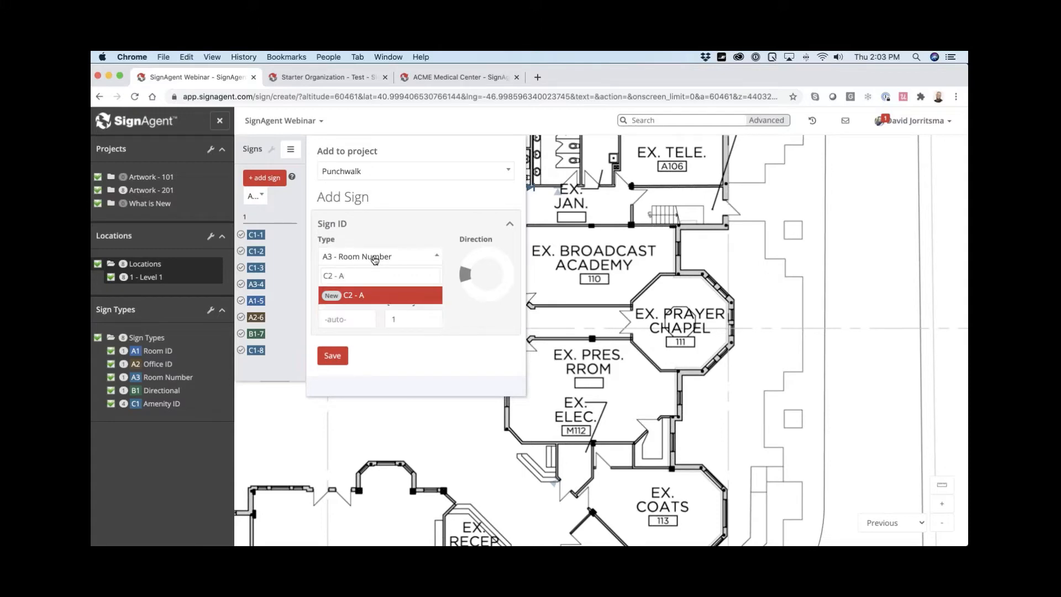
{"action": "type", "text": "Pr"}
{"action": "type", "text": "ojecting Am"}
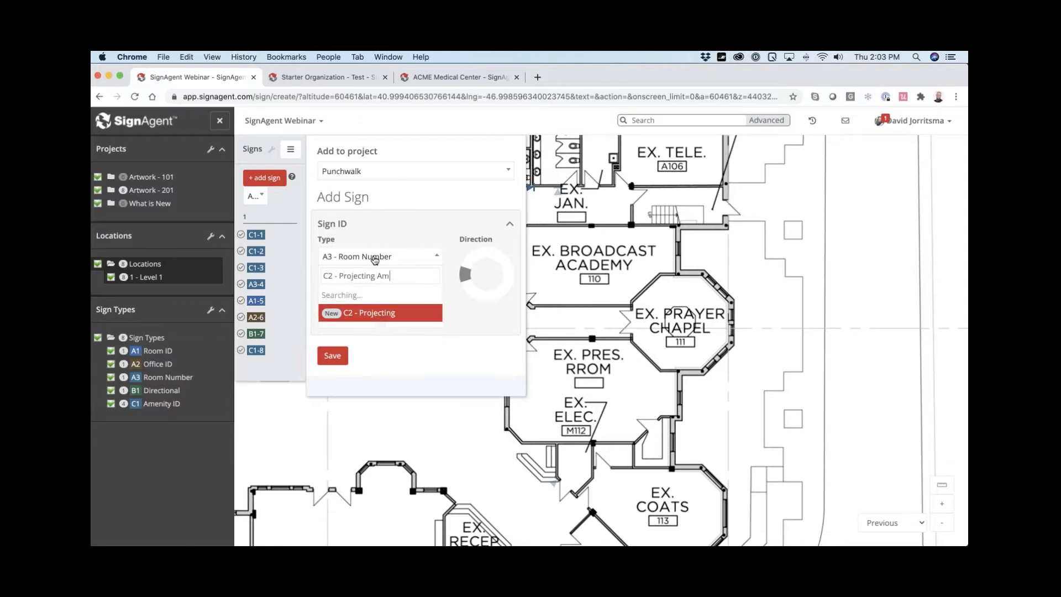
{"action": "type", "text": "enity"}
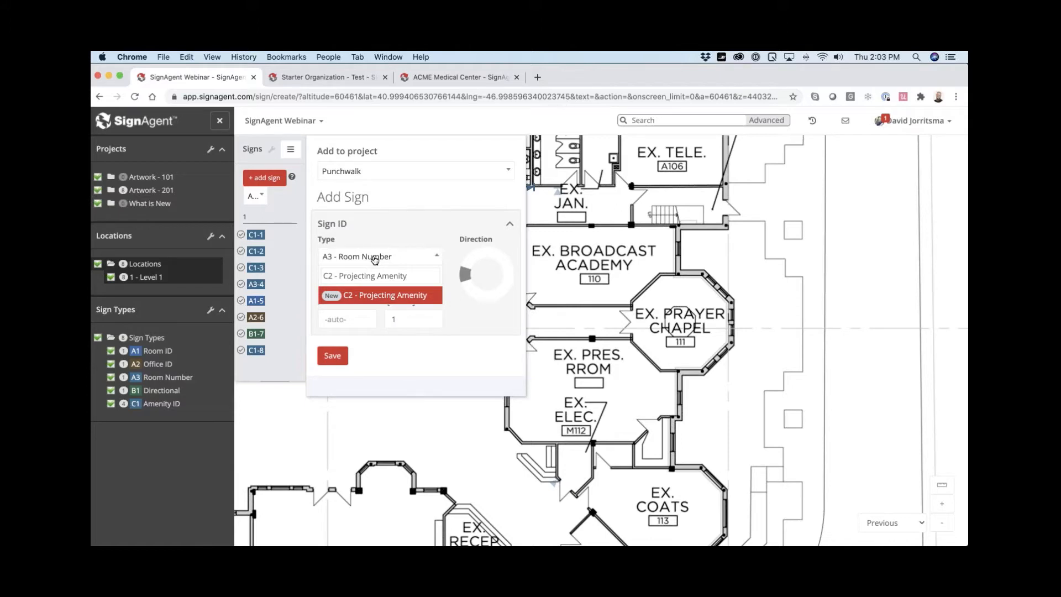
{"action": "key", "text": "Return"}
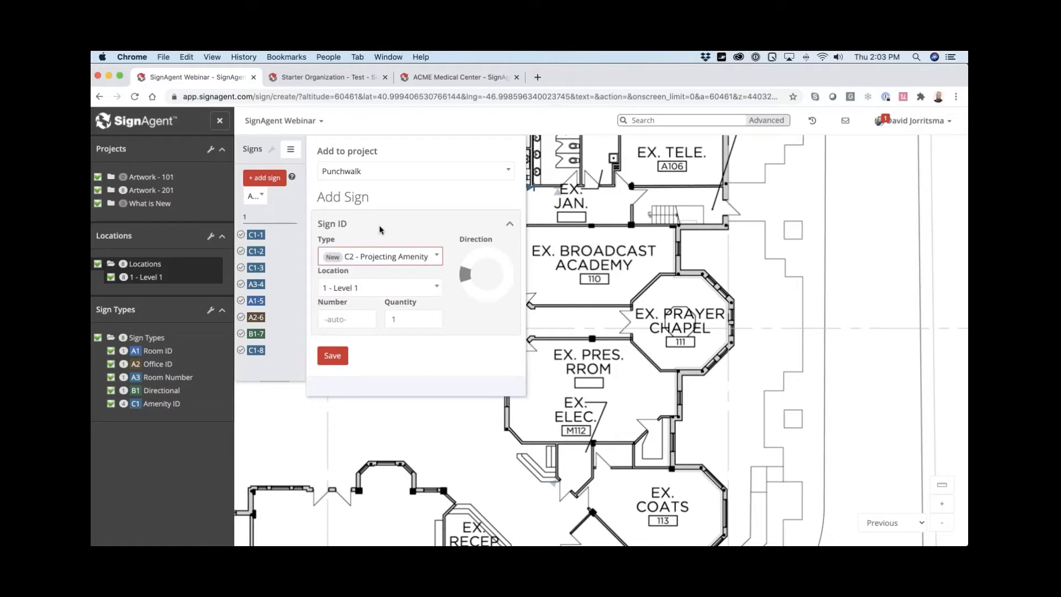
- Assign the sign to the Default State of the What is New project and save it
{"action": "left_click", "coordinate": [368, 174]}
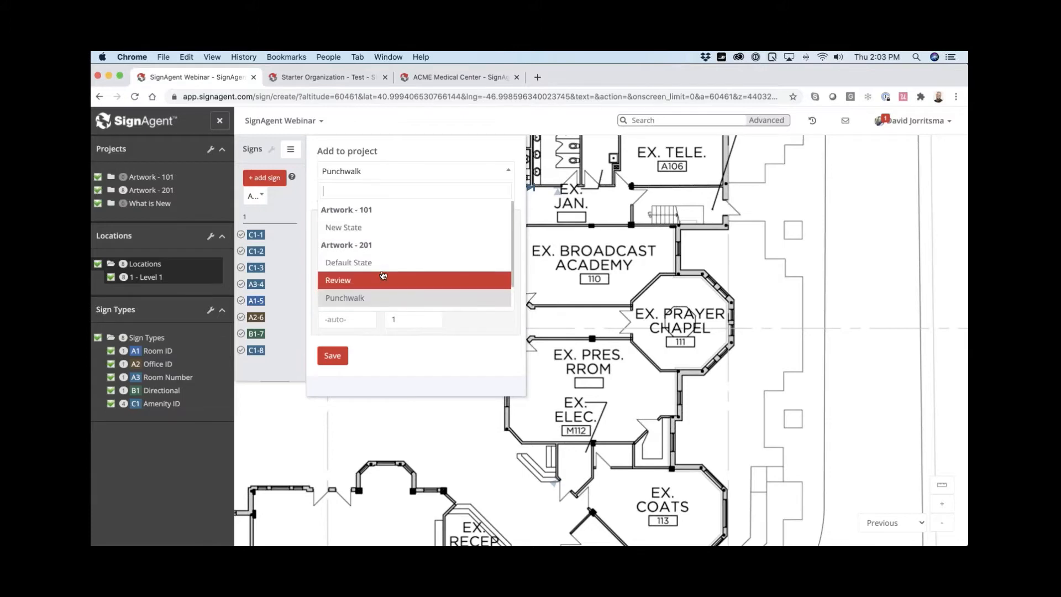
{"action": "scroll", "coordinate": [383, 275], "scroll_direction": "down", "scroll_amount": 1}
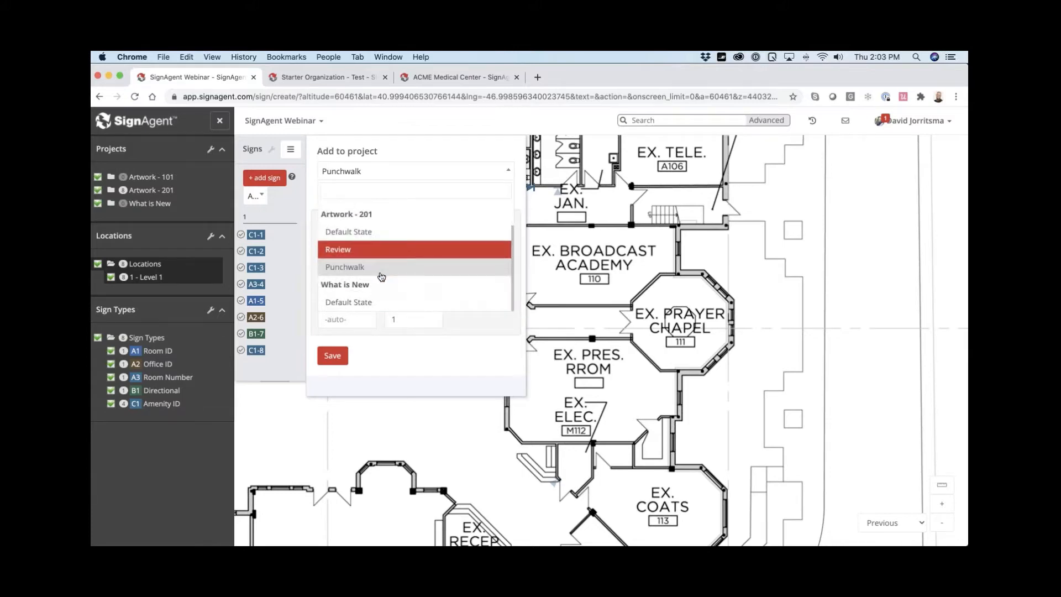
{"action": "left_click", "coordinate": [355, 303]}
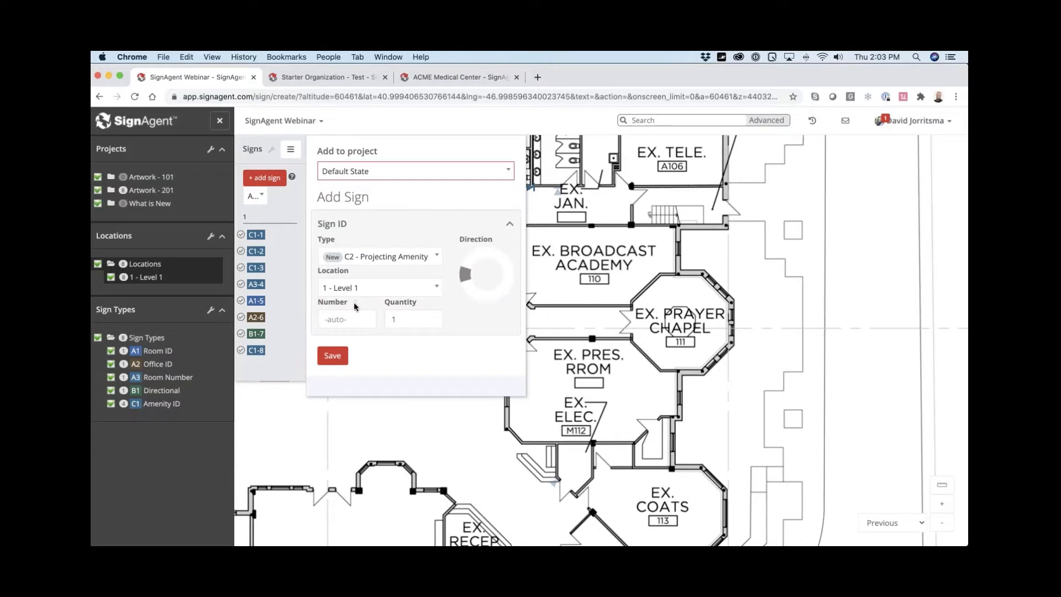
{"action": "left_click", "coordinate": [340, 357]}
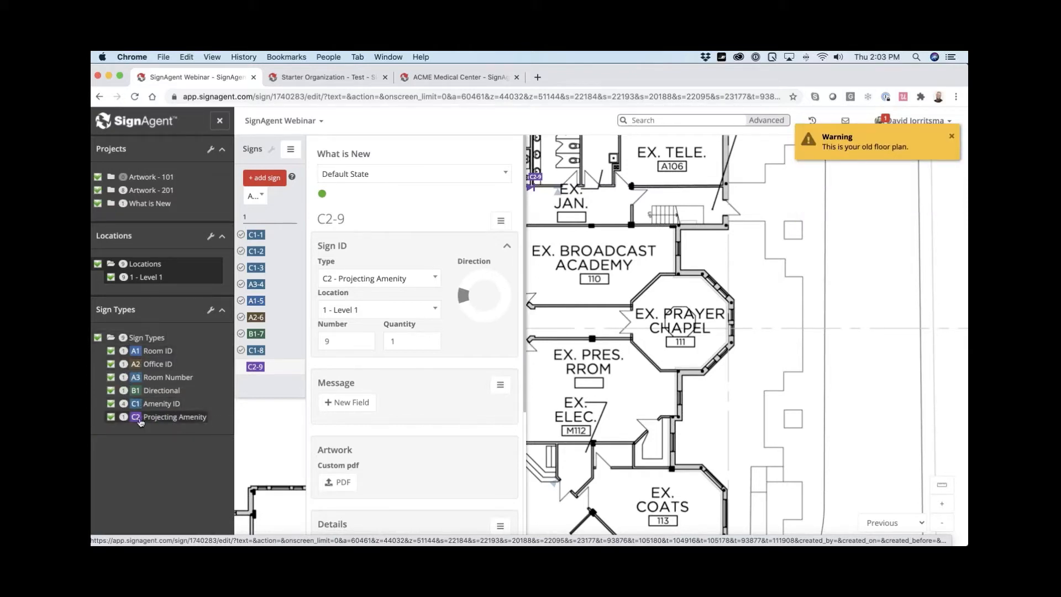
- Dismiss the floor plan warning and nudge the C2-9 marker into the corridor just outside the washroom wall
{"action": "left_click_drag", "start_coordinate": [548, 216], "coordinate": [676, 299]}
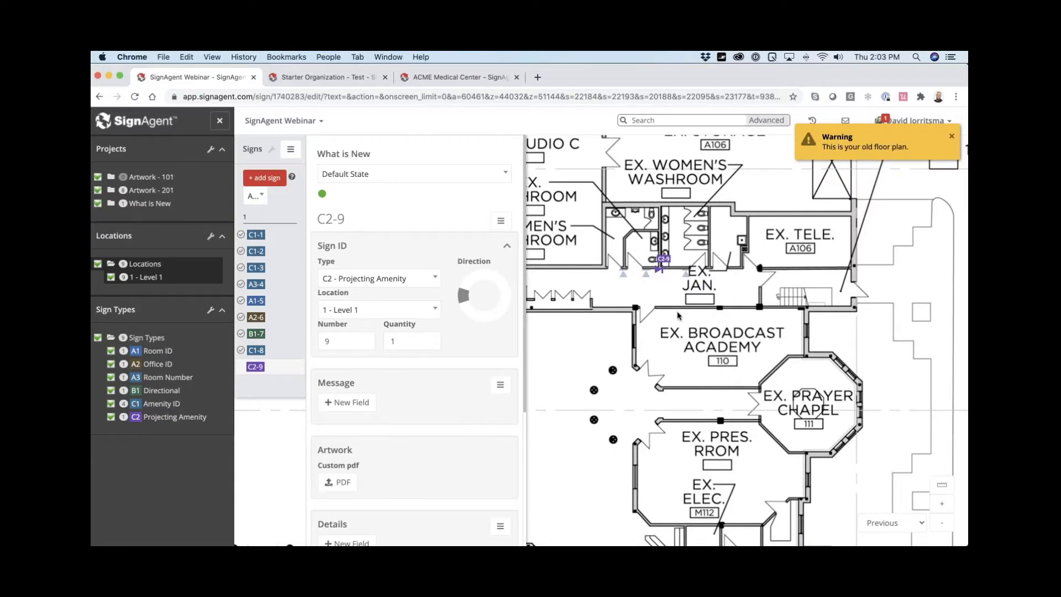
{"action": "left_click", "coordinate": [953, 138]}
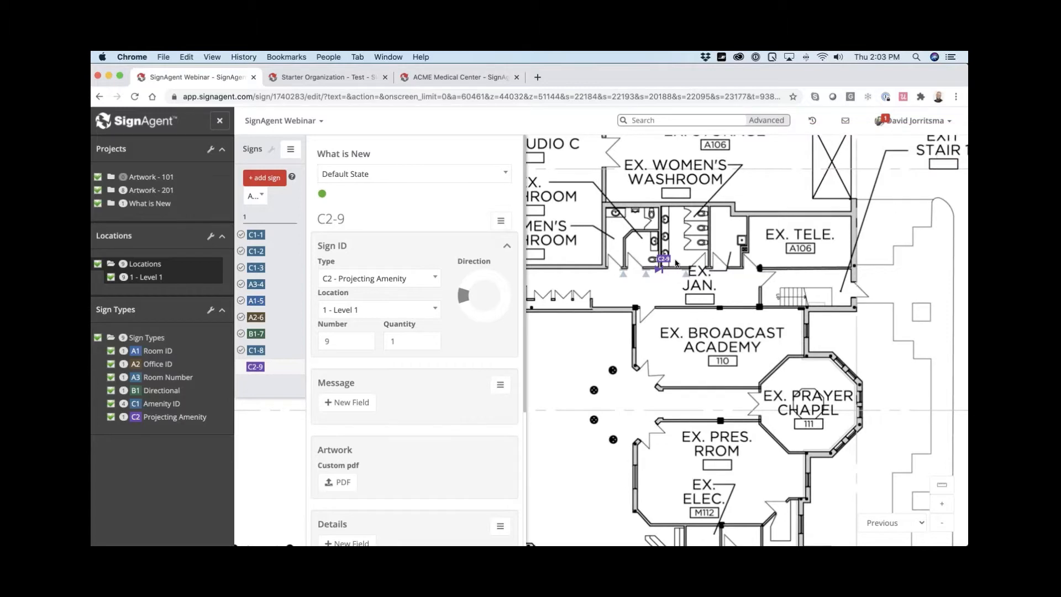
{"action": "scroll", "coordinate": [673, 275], "scroll_direction": "up", "scroll_amount": 2}
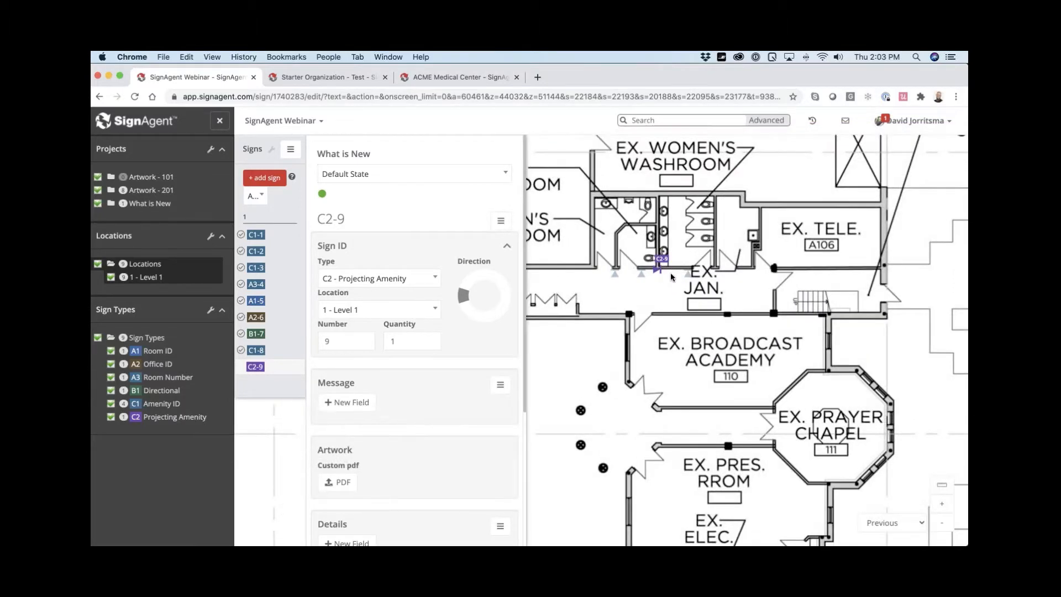
{"action": "left_click_drag", "start_coordinate": [666, 260], "coordinate": [663, 261]}
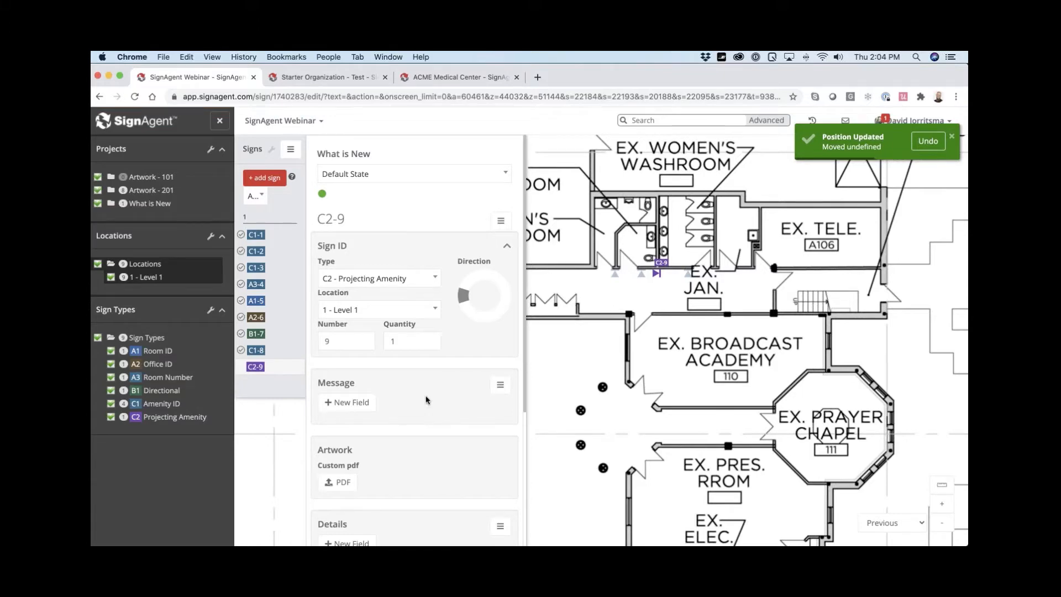
- Examine the options for creating a new message field for the C2 sign type
{"action": "scroll", "coordinate": [426, 399], "scroll_direction": "down", "scroll_amount": 2}
{"action": "scroll", "coordinate": [426, 403], "scroll_direction": "down", "scroll_amount": 4}
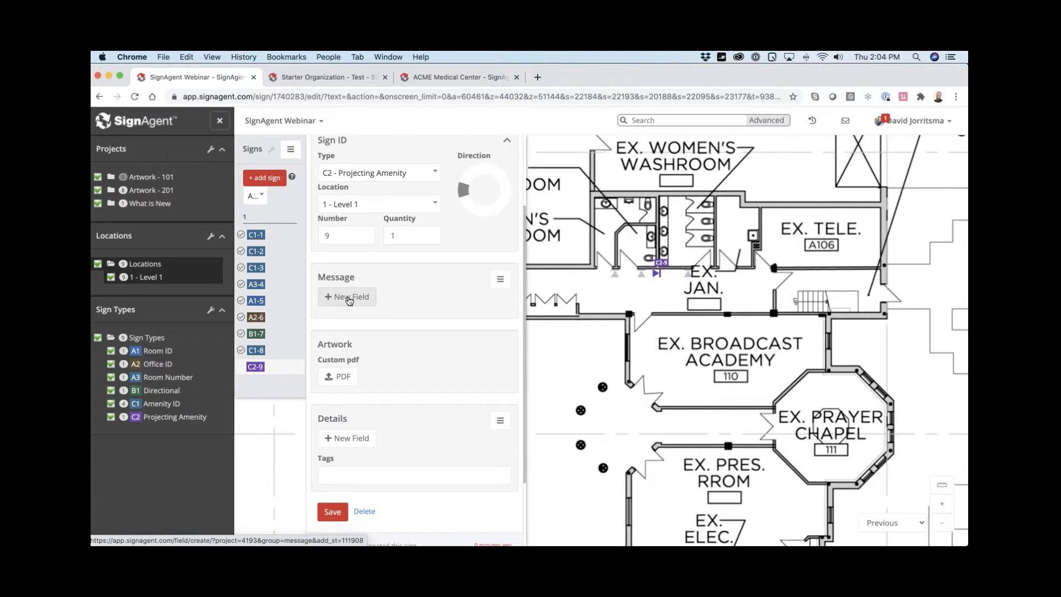
{"action": "left_click", "coordinate": [349, 299]}
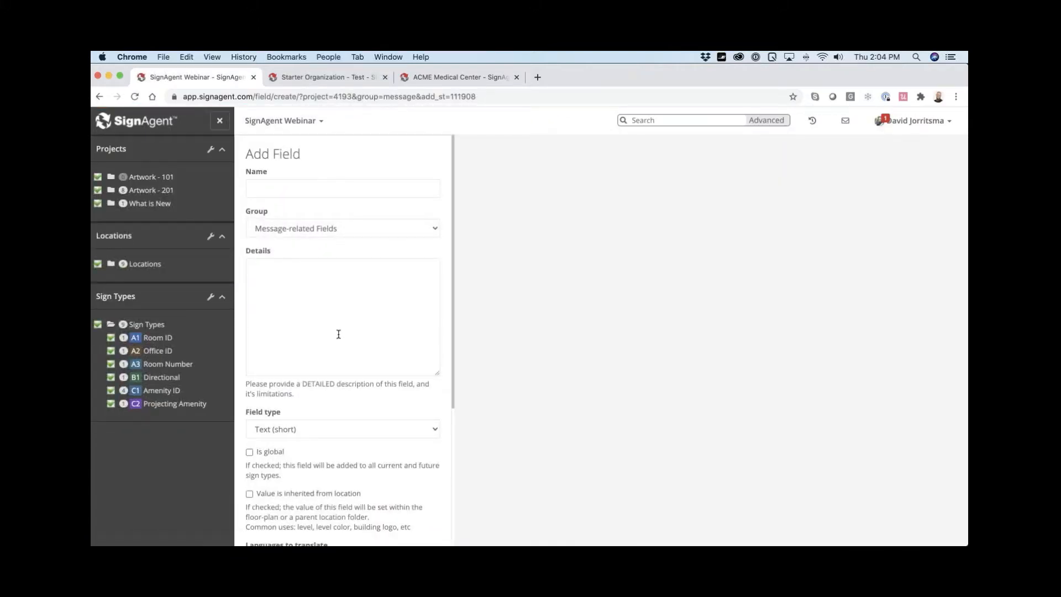
{"action": "scroll", "coordinate": [341, 330], "scroll_direction": "down", "scroll_amount": 5}
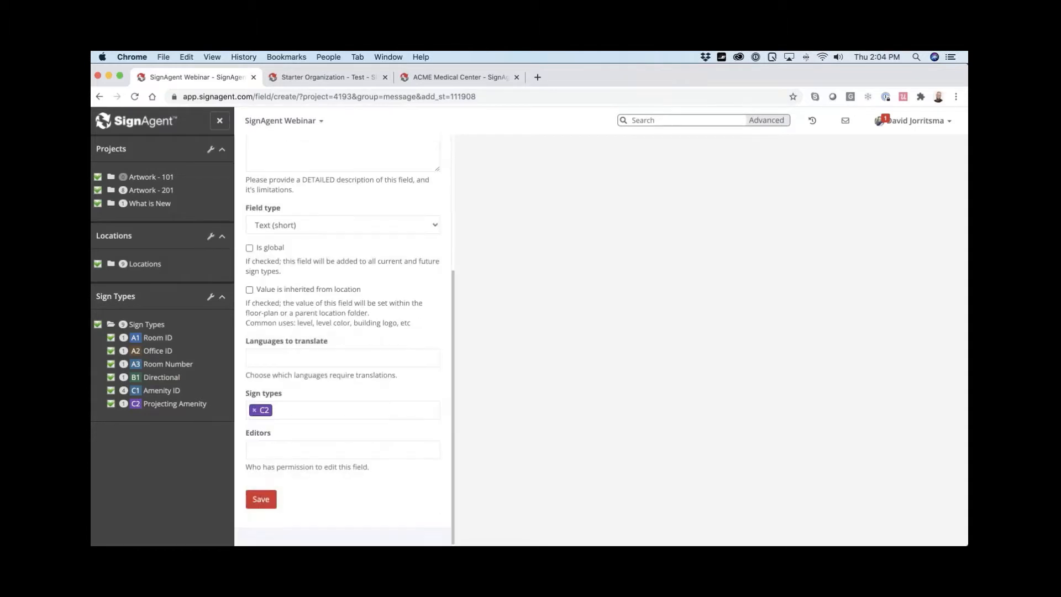
{"action": "scroll", "coordinate": [343, 331], "scroll_direction": "up", "scroll_amount": 5}
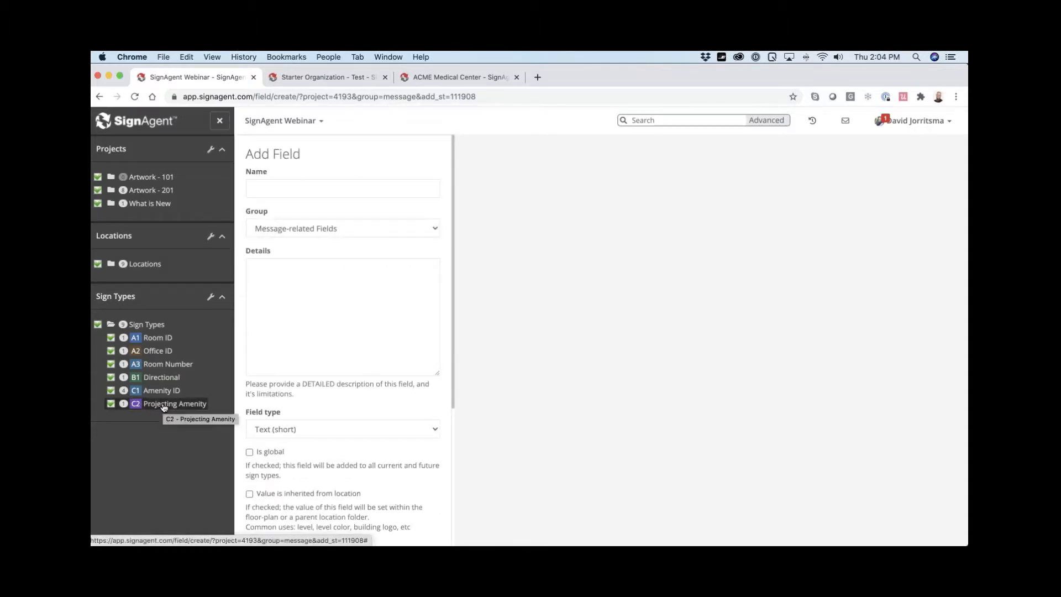
- Return to sign C2-9 on Level 1 and open its sign type's message fields for editing
{"action": "left_click", "coordinate": [142, 265]}
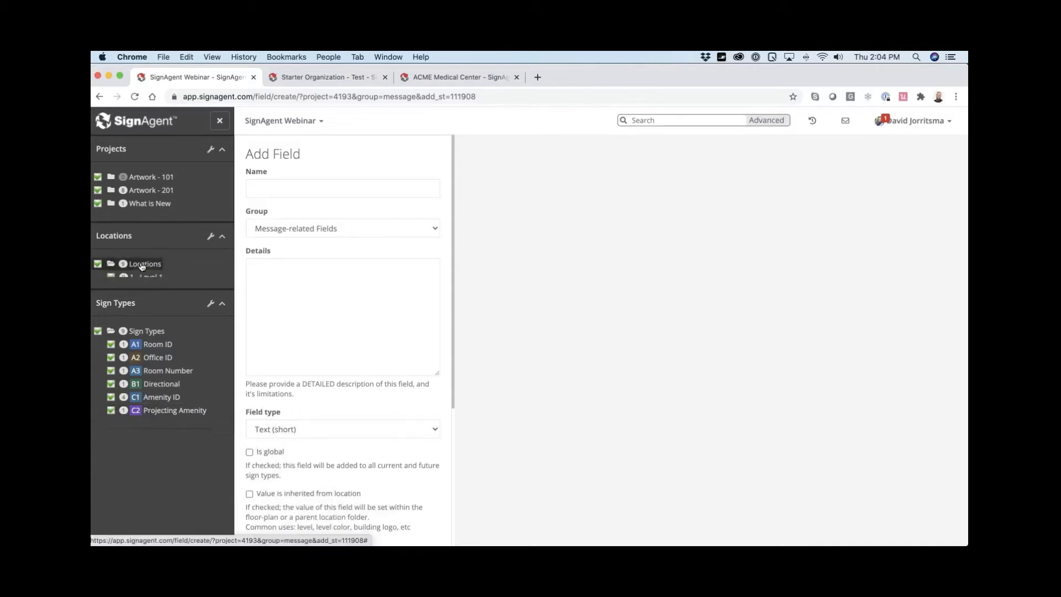
{"action": "left_click", "coordinate": [147, 277]}
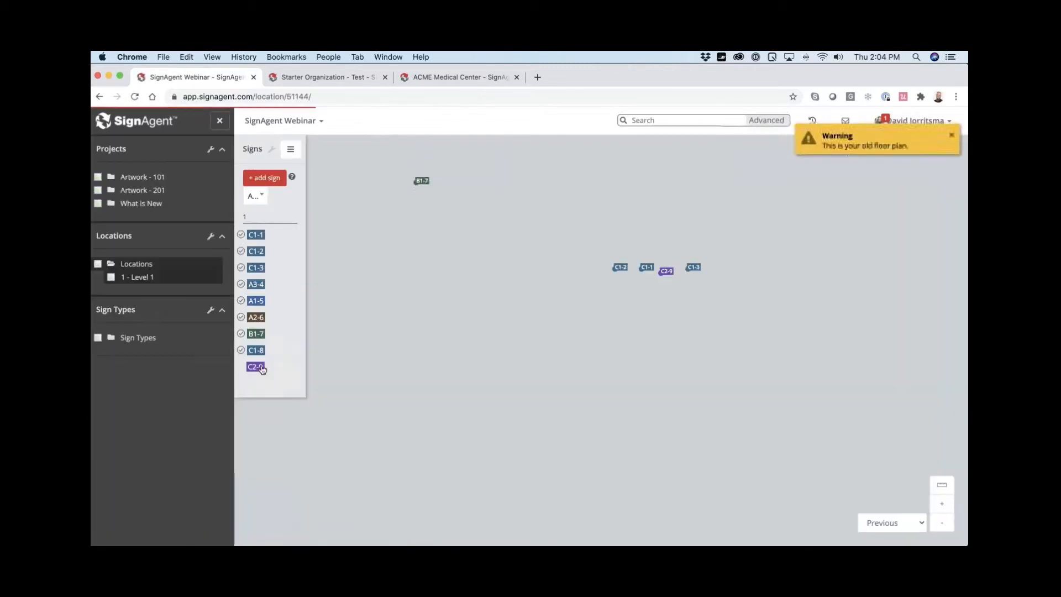
{"action": "left_click", "coordinate": [255, 367]}
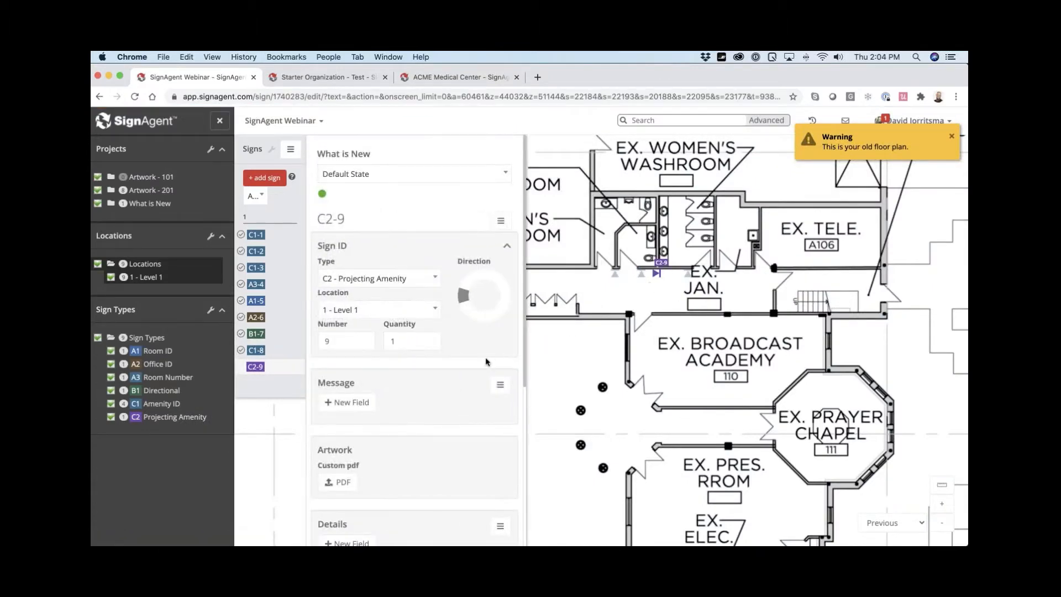
{"action": "left_click", "coordinate": [500, 385]}
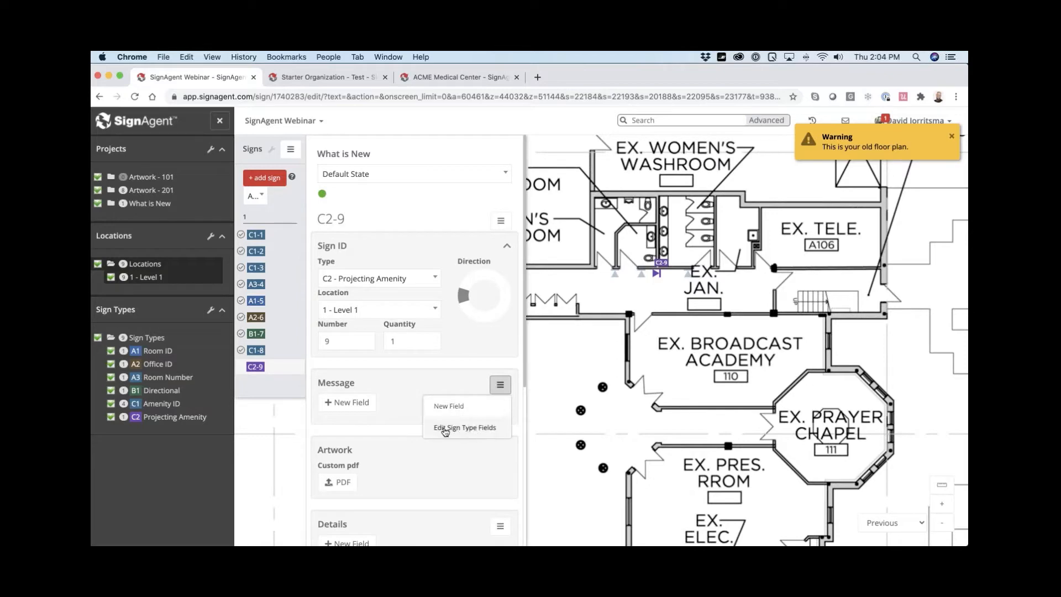
{"action": "left_click", "coordinate": [449, 429]}
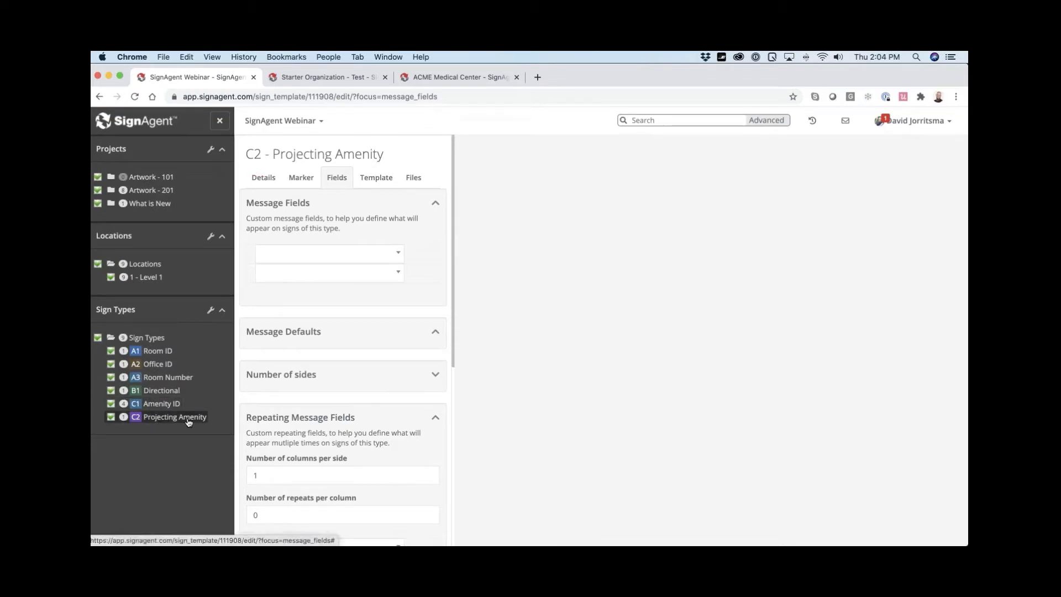
- Add Amenity and Amenity Symbol as message fields of the C2 - Projecting Amenity sign type
{"action": "right_click", "coordinate": [157, 418]}
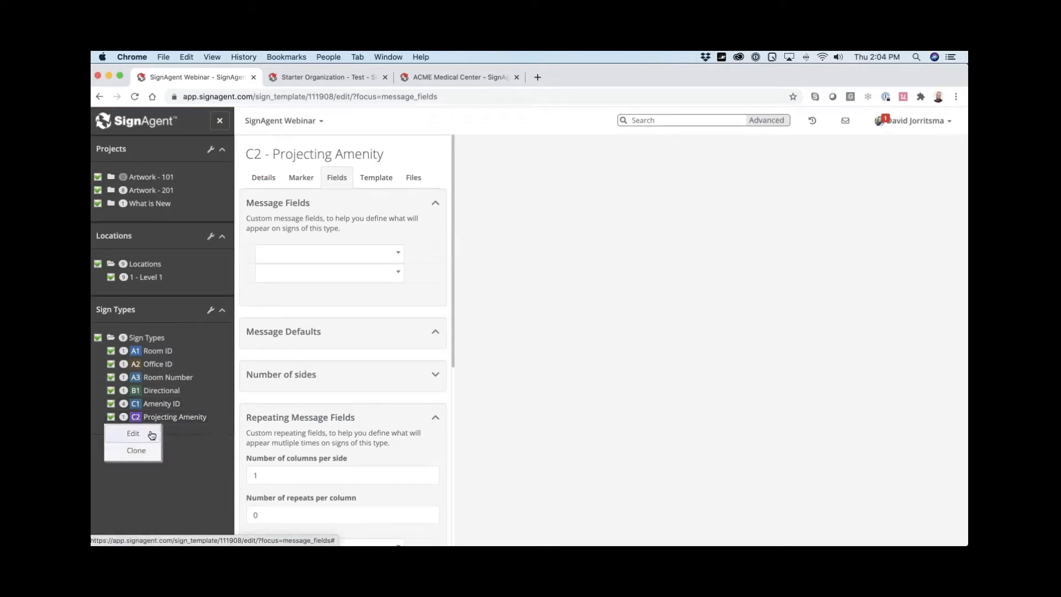
{"action": "left_click", "coordinate": [326, 297]}
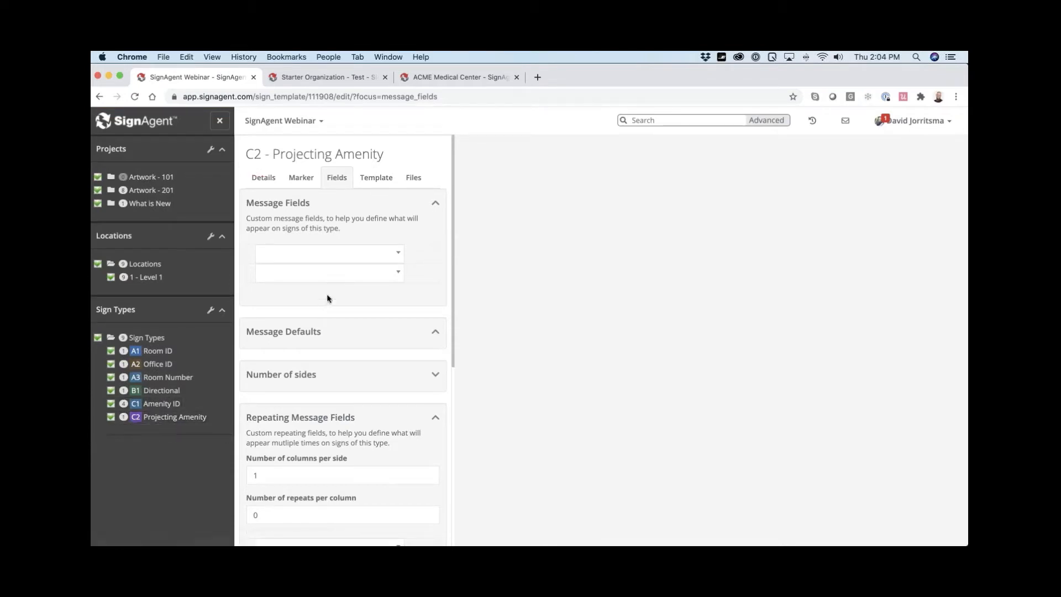
{"action": "left_click", "coordinate": [292, 258]}
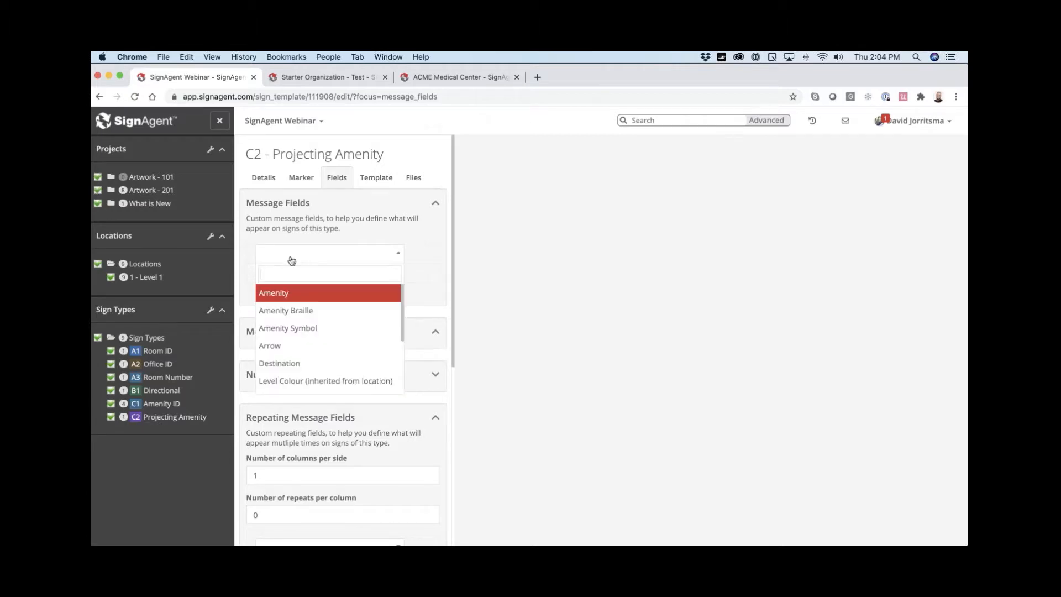
{"action": "left_click", "coordinate": [287, 293]}
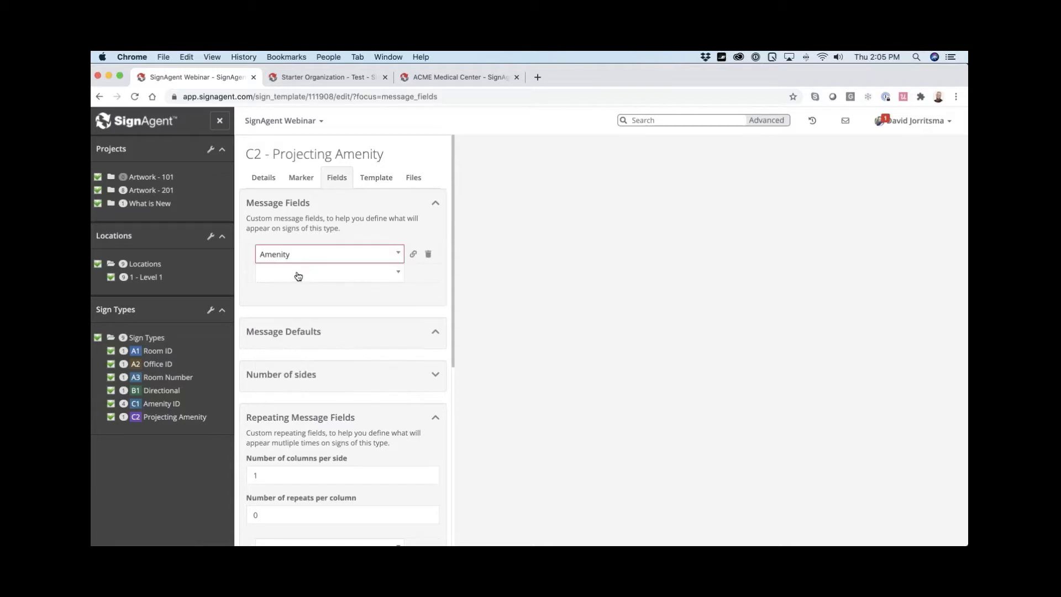
{"action": "left_click", "coordinate": [298, 276]}
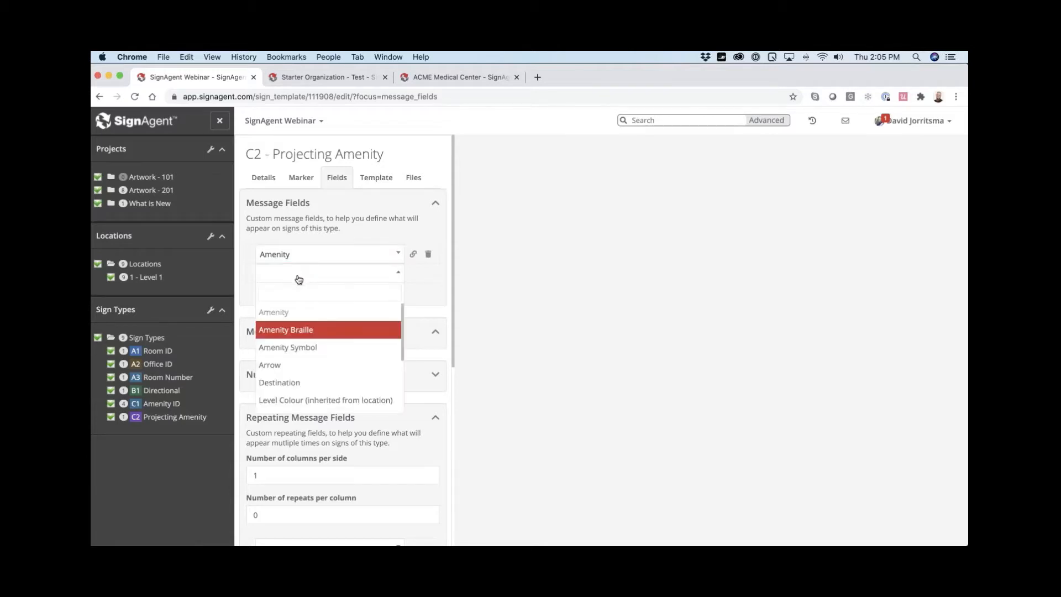
{"action": "left_click", "coordinate": [304, 348]}
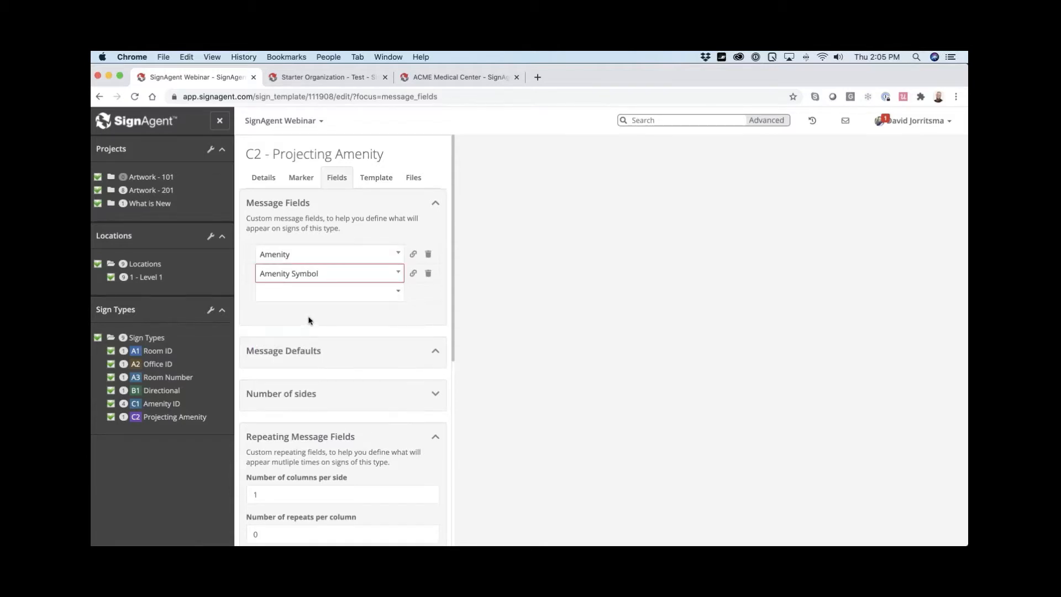
{"action": "scroll", "coordinate": [343, 361], "scroll_direction": "down", "scroll_amount": 2}
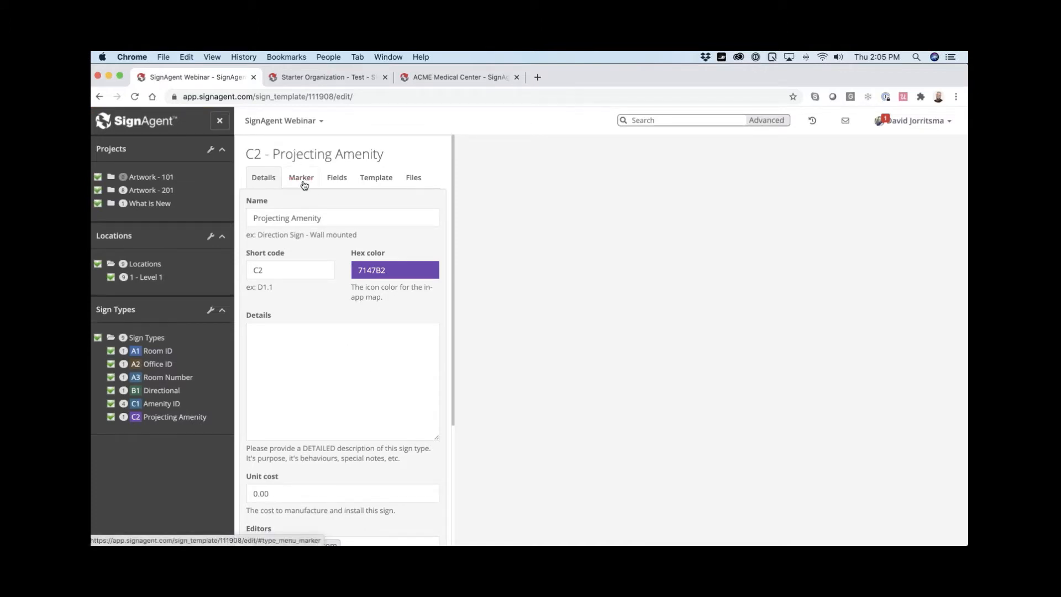
- Set the default Amenity message of the C2 - Projecting Amenity sign type to "restroom" and save the sign type
{"action": "left_click", "coordinate": [340, 183]}
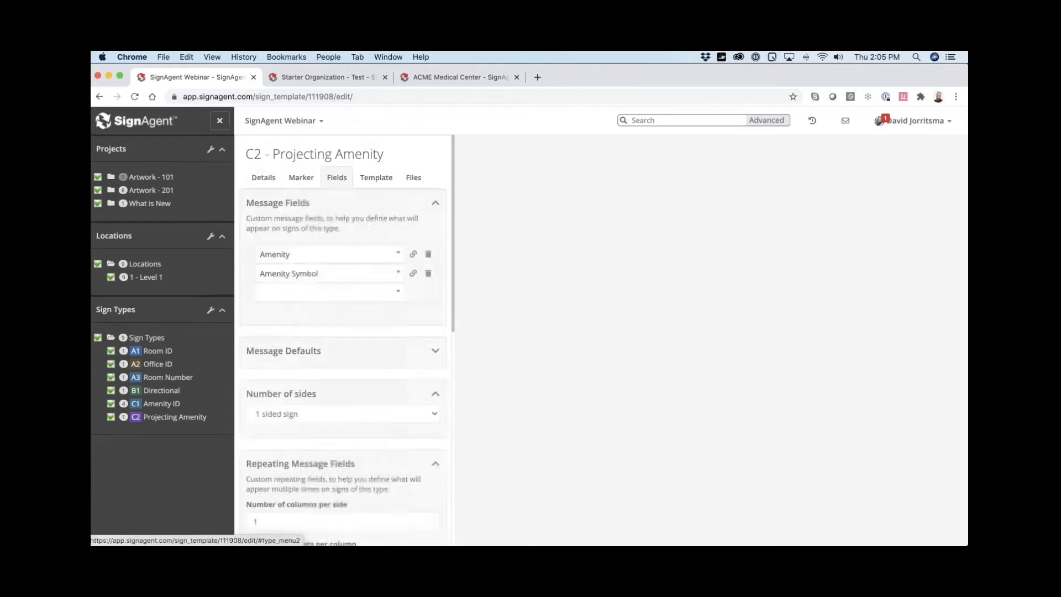
{"action": "scroll", "coordinate": [334, 399], "scroll_direction": "down", "scroll_amount": 5}
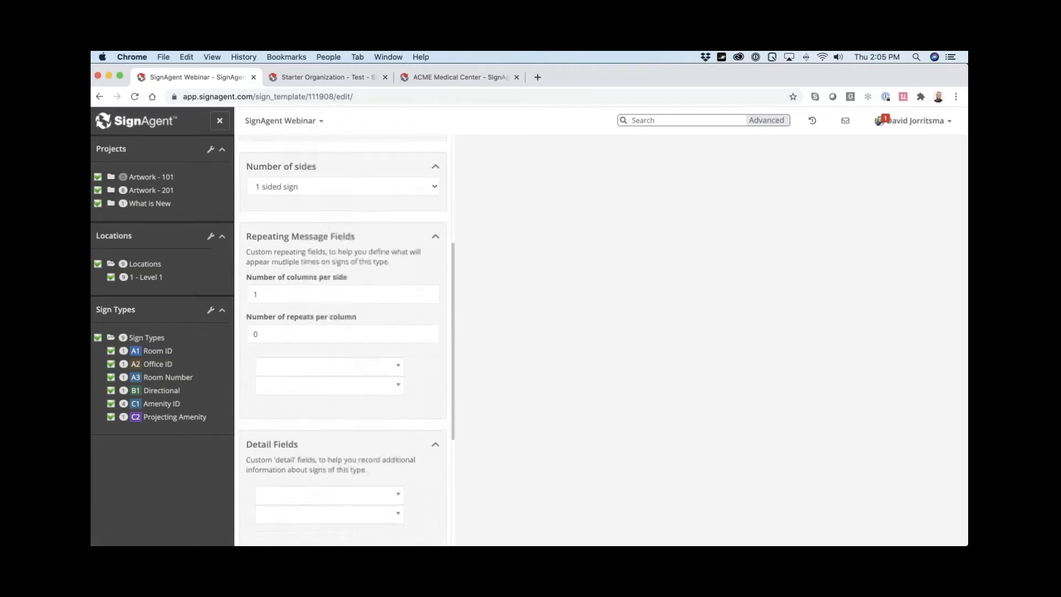
{"action": "scroll", "coordinate": [334, 397], "scroll_direction": "up", "scroll_amount": 10}
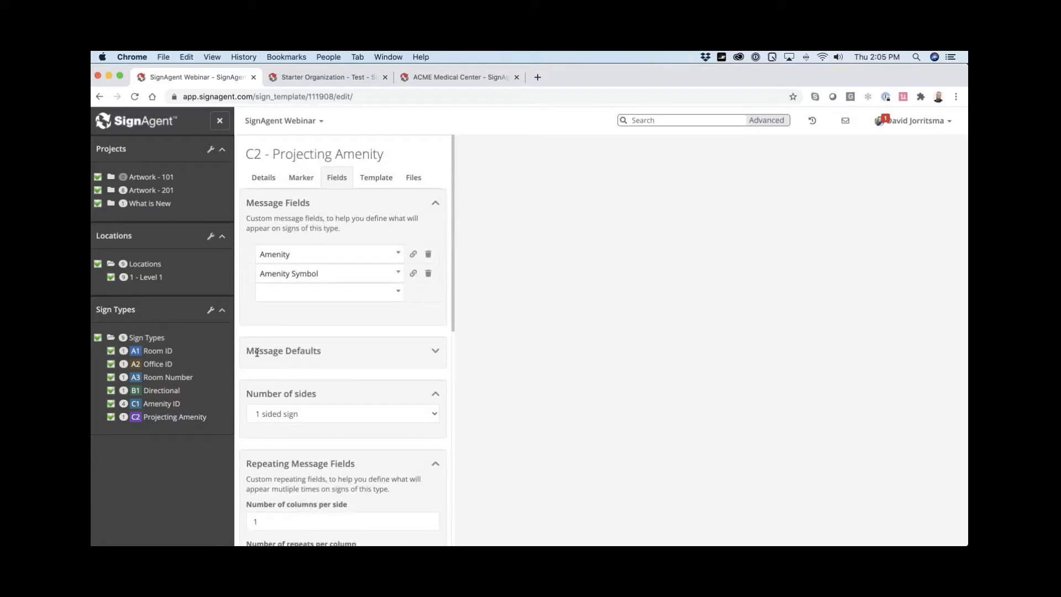
{"action": "left_click", "coordinate": [436, 352]}
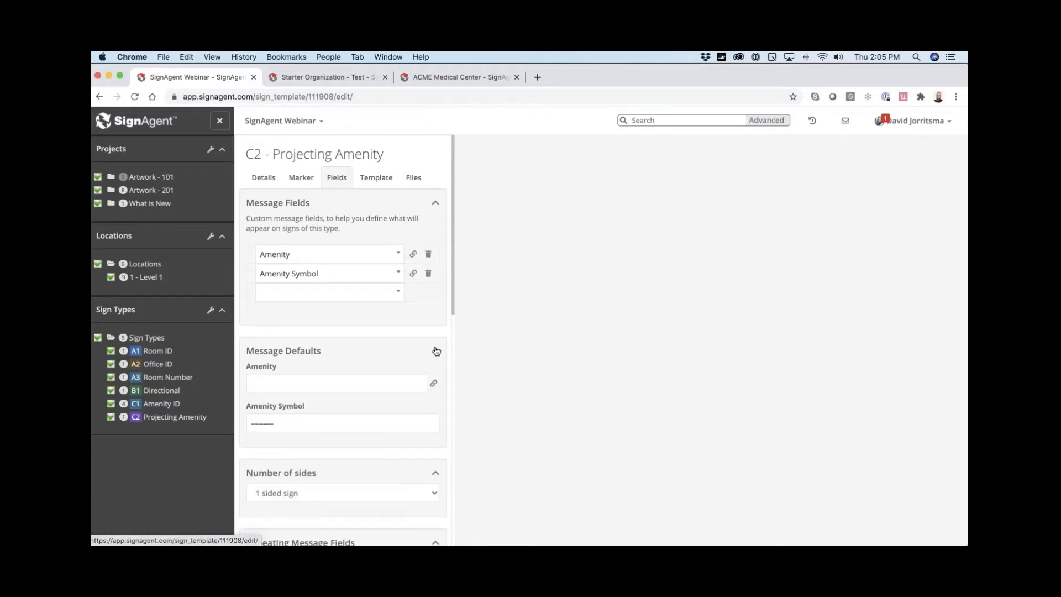
{"action": "left_click", "coordinate": [270, 380]}
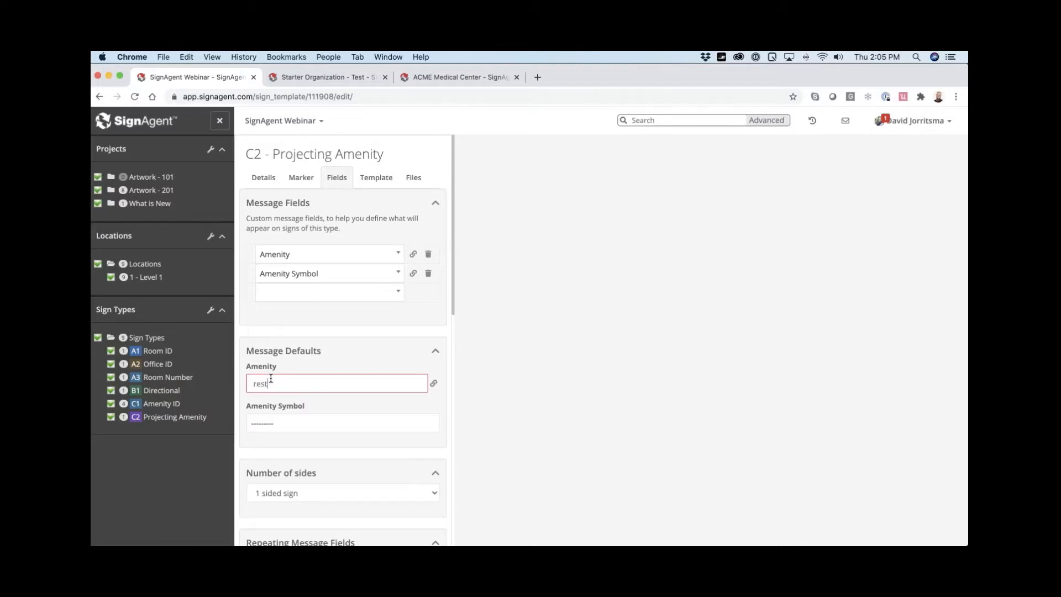
{"action": "type", "text": "restroom"}
{"action": "key", "text": "Return"}
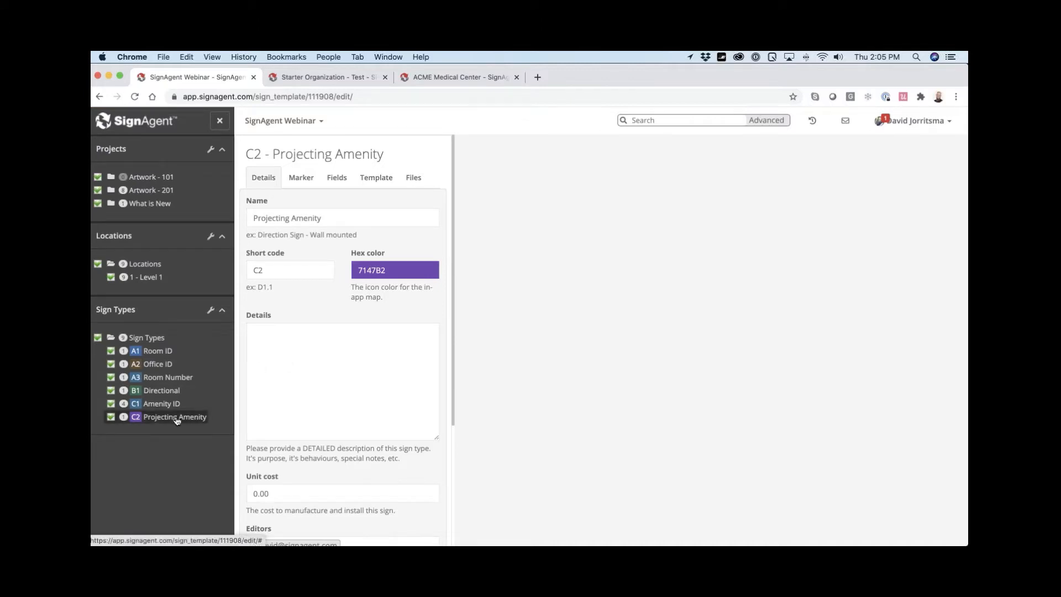
- Reopen sign C2-9 on Level 1 and examine its inherited Amenity message, Amenity Symbol choices and direction setting
{"action": "left_click", "coordinate": [147, 278]}
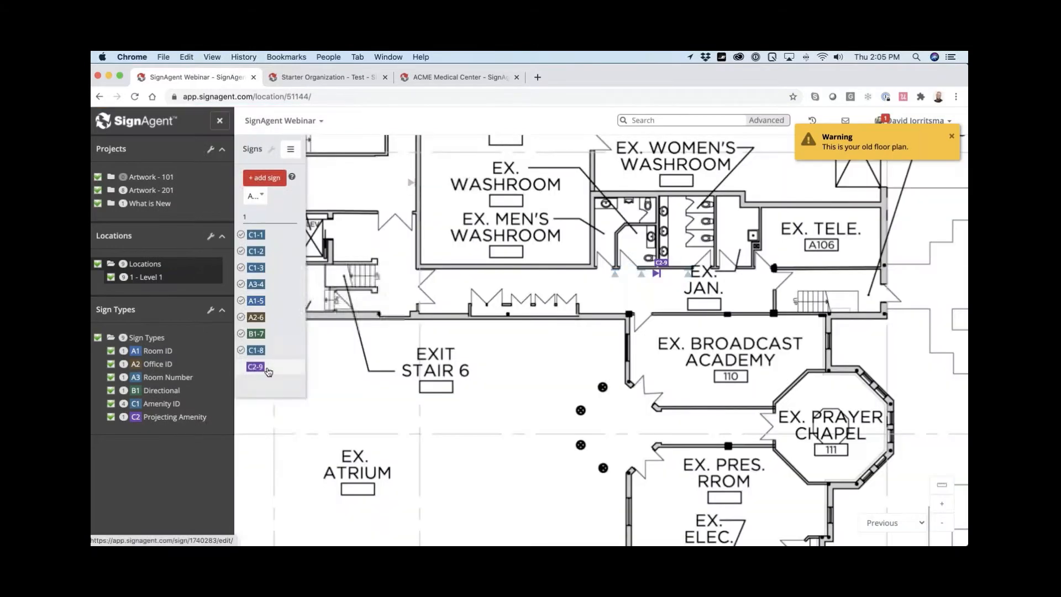
{"action": "left_click", "coordinate": [256, 367]}
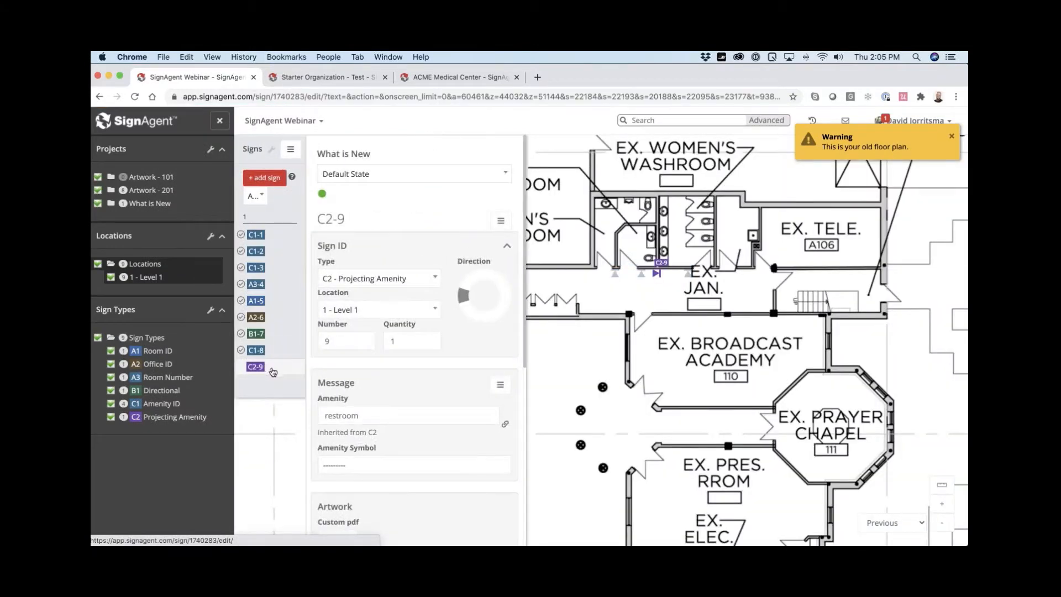
{"action": "scroll", "coordinate": [411, 402], "scroll_direction": "down", "scroll_amount": 2}
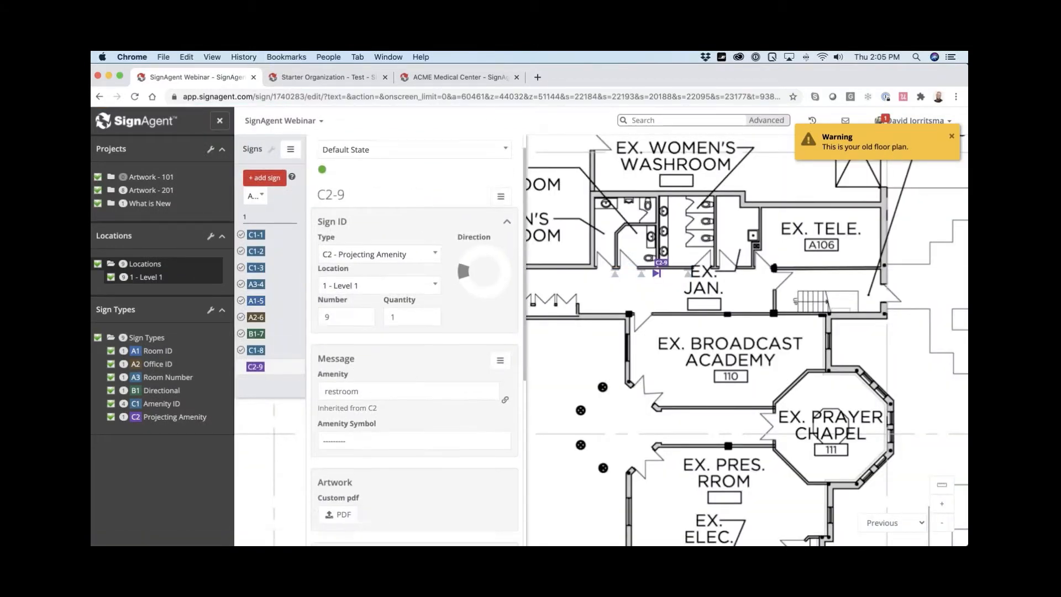
{"action": "scroll", "coordinate": [412, 398], "scroll_direction": "down", "scroll_amount": 2}
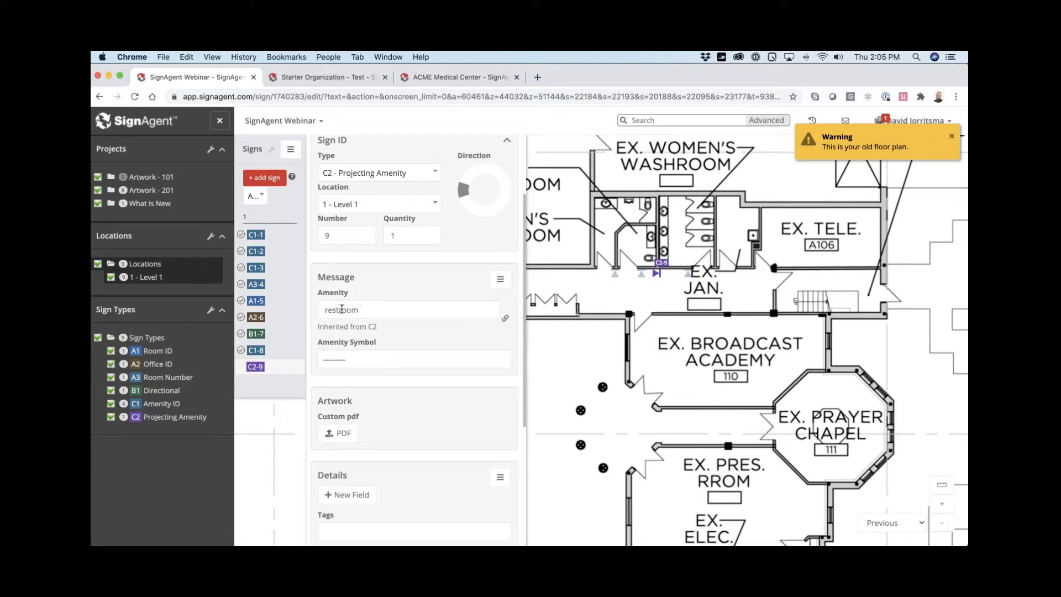
{"action": "left_click", "coordinate": [356, 360]}
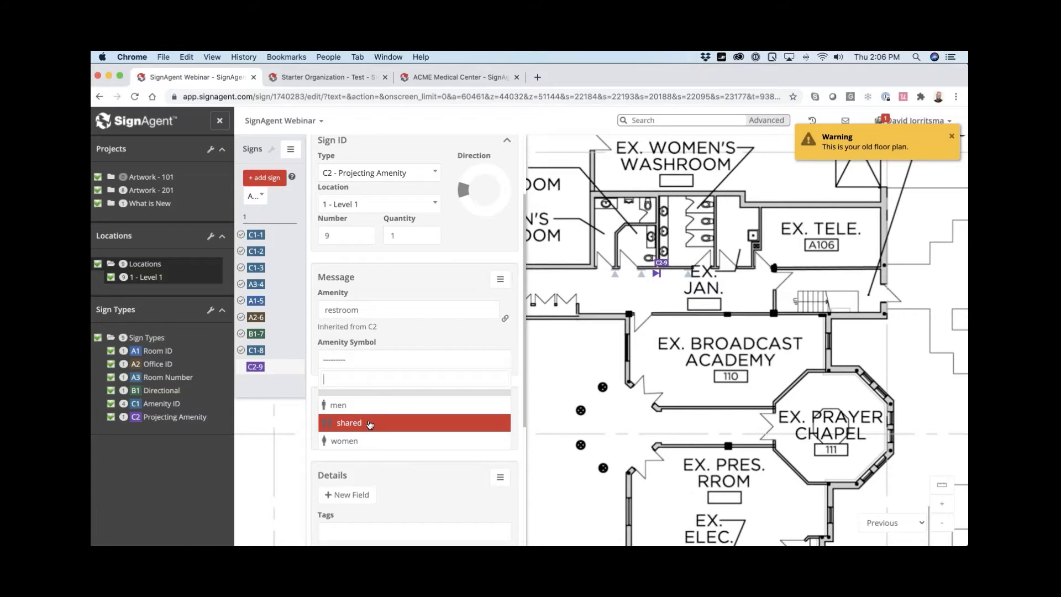
{"action": "left_click", "coordinate": [394, 342]}
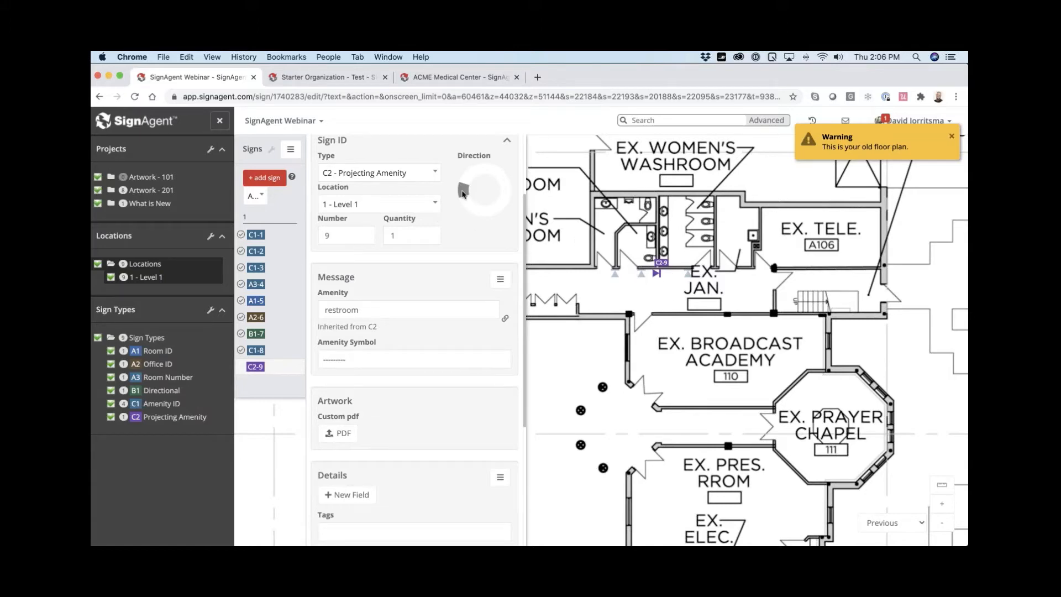
{"action": "mouse_move", "coordinate": [463, 197]}
{"action": "left_mouse_down"}
{"action": "mouse_move", "coordinate": [469, 214]}
{"action": "mouse_move", "coordinate": [500, 220]}
{"action": "mouse_move", "coordinate": [473, 219]}
{"action": "mouse_move", "coordinate": [455, 191]}
{"action": "mouse_move", "coordinate": [476, 216]}
{"action": "mouse_move", "coordinate": [494, 215]}
{"action": "mouse_move", "coordinate": [451, 206]}
{"action": "mouse_move", "coordinate": [446, 194]}
{"action": "left_mouse_up"}
{"action": "scroll", "coordinate": [427, 278], "scroll_direction": "down", "scroll_amount": 5}
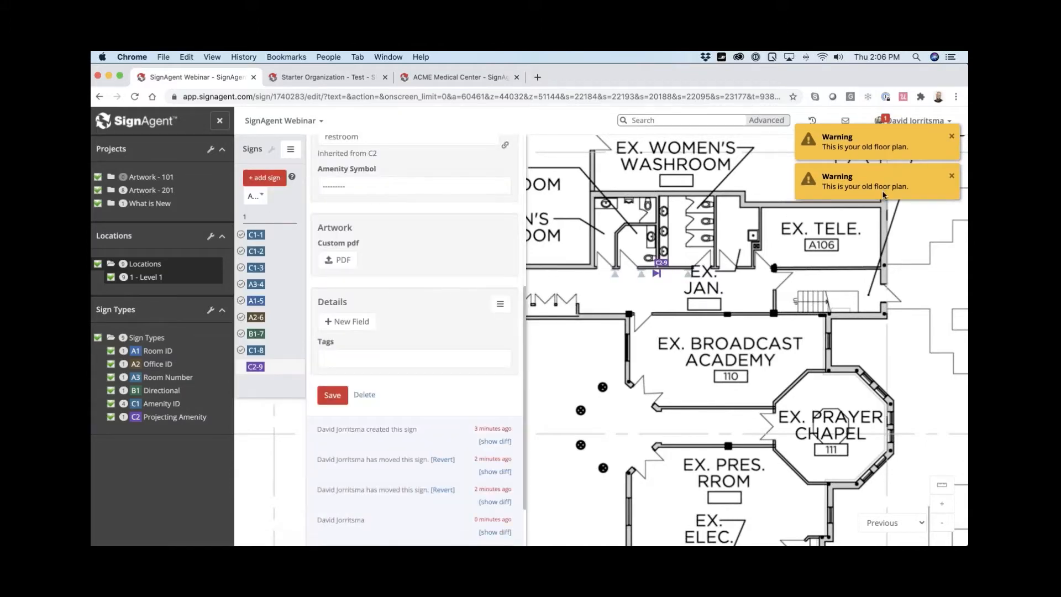
- Dismiss the floor plan warnings and set the Amenity Symbol of sign C2-9 to the shared restroom symbol
{"action": "left_click", "coordinate": [951, 176]}
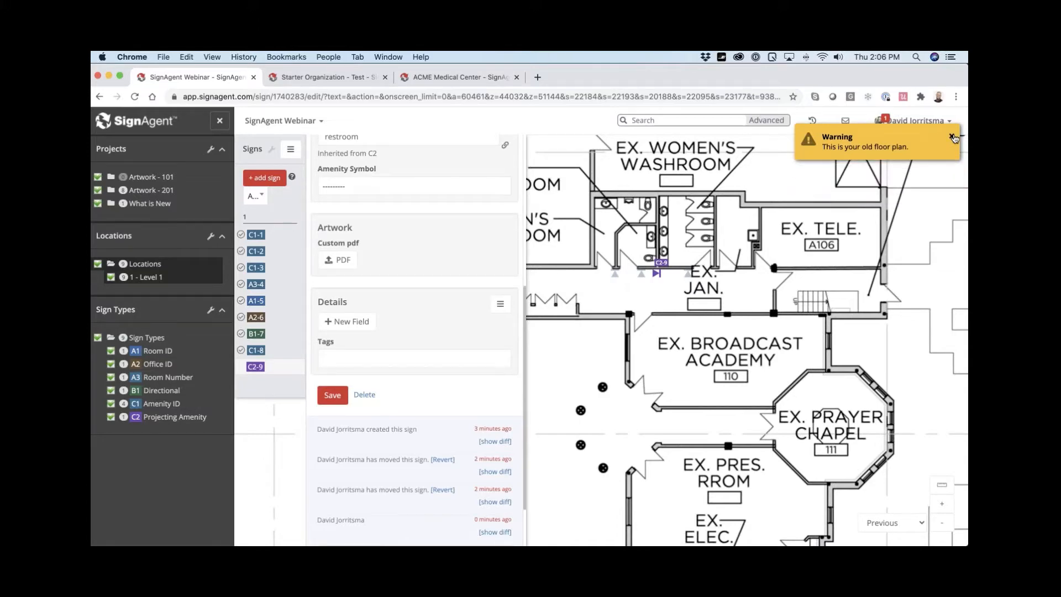
{"action": "left_click", "coordinate": [952, 137]}
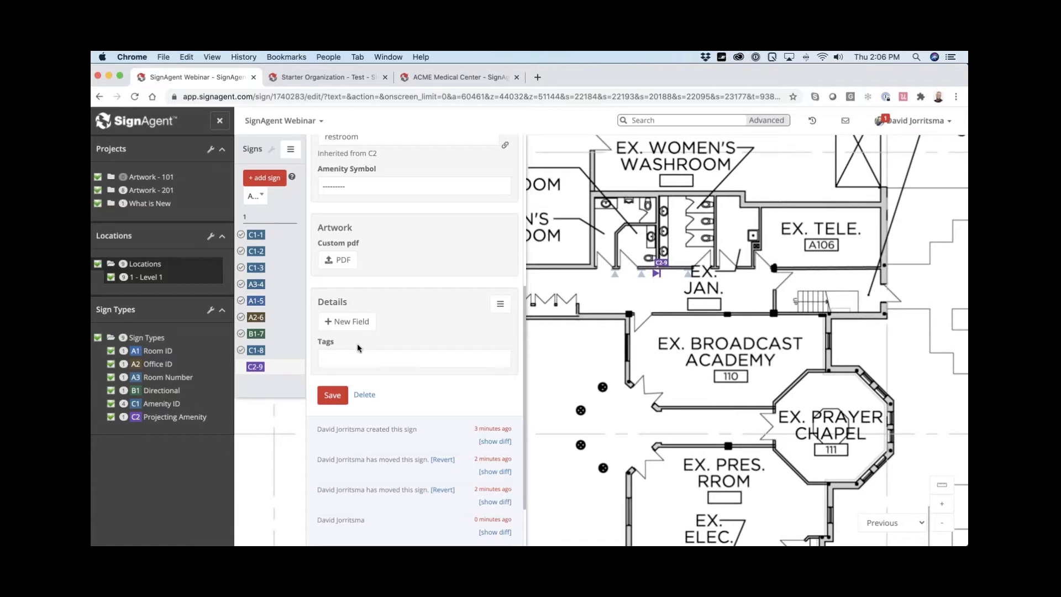
{"action": "scroll", "coordinate": [357, 343], "scroll_direction": "up", "scroll_amount": 3}
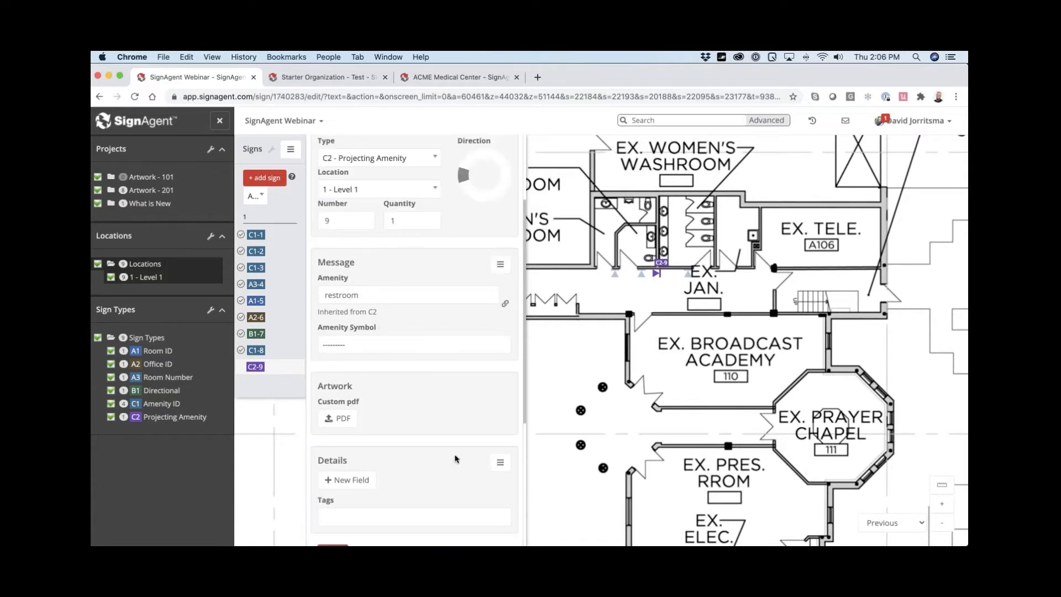
{"action": "scroll", "coordinate": [455, 457], "scroll_direction": "down", "scroll_amount": 3}
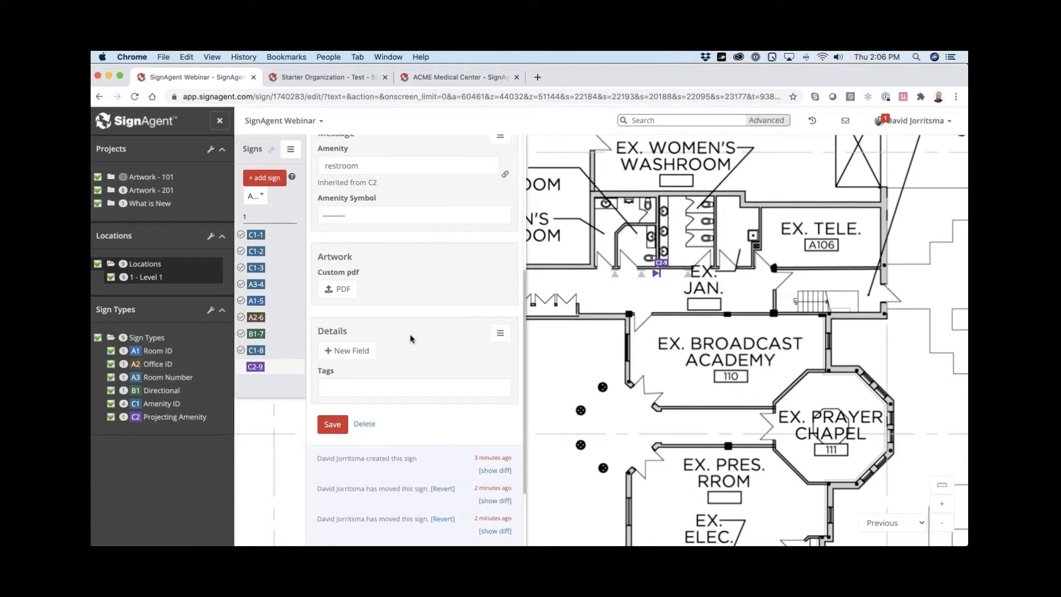
{"action": "scroll", "coordinate": [410, 339], "scroll_direction": "up", "scroll_amount": 3}
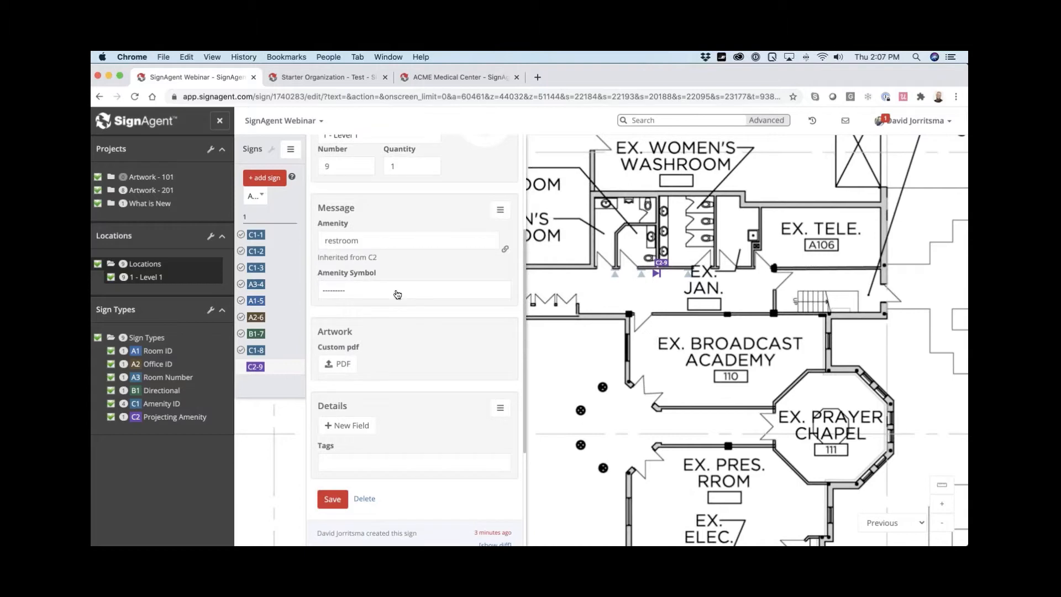
{"action": "left_click", "coordinate": [398, 294]}
{"action": "left_click", "coordinate": [389, 355]}
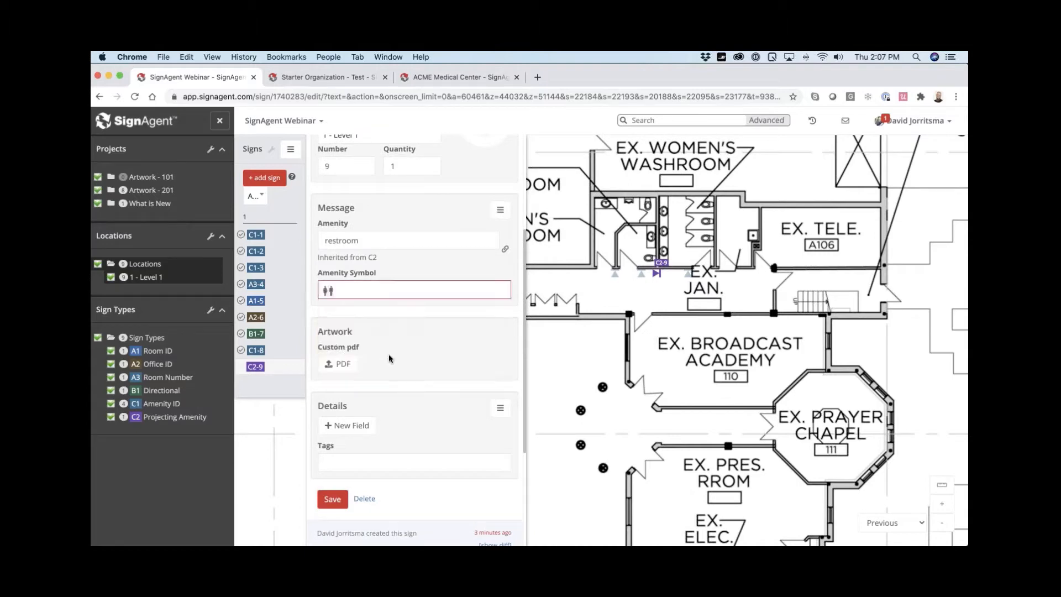
{"action": "left_click", "coordinate": [421, 333]}
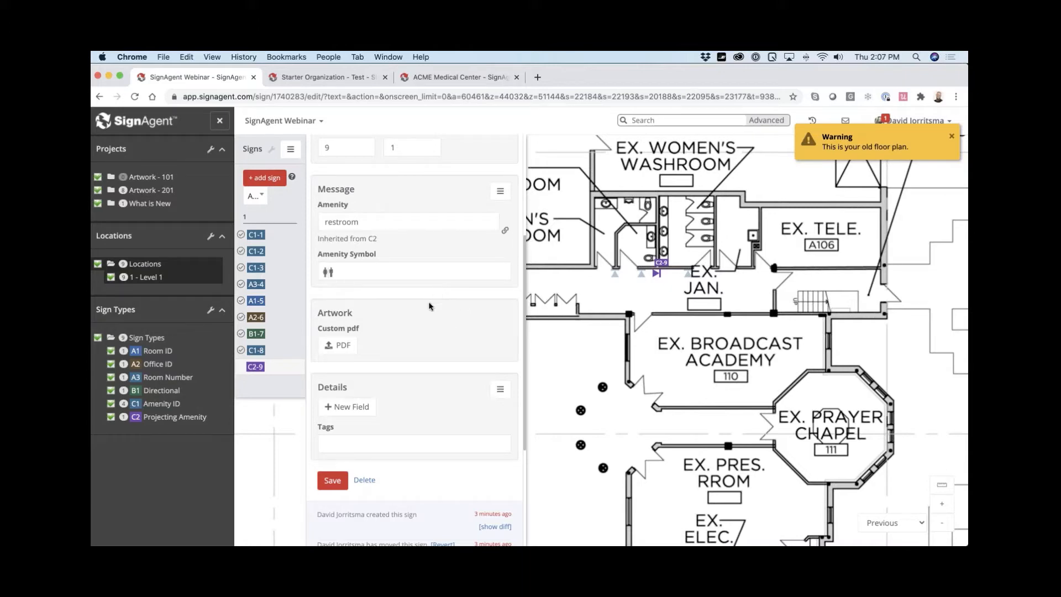
- Switch to Adobe Illustrator and bring the restroom sign and the blank artboard beside it in Template.ai into view
{"action": "key", "text": "super+Tab"}
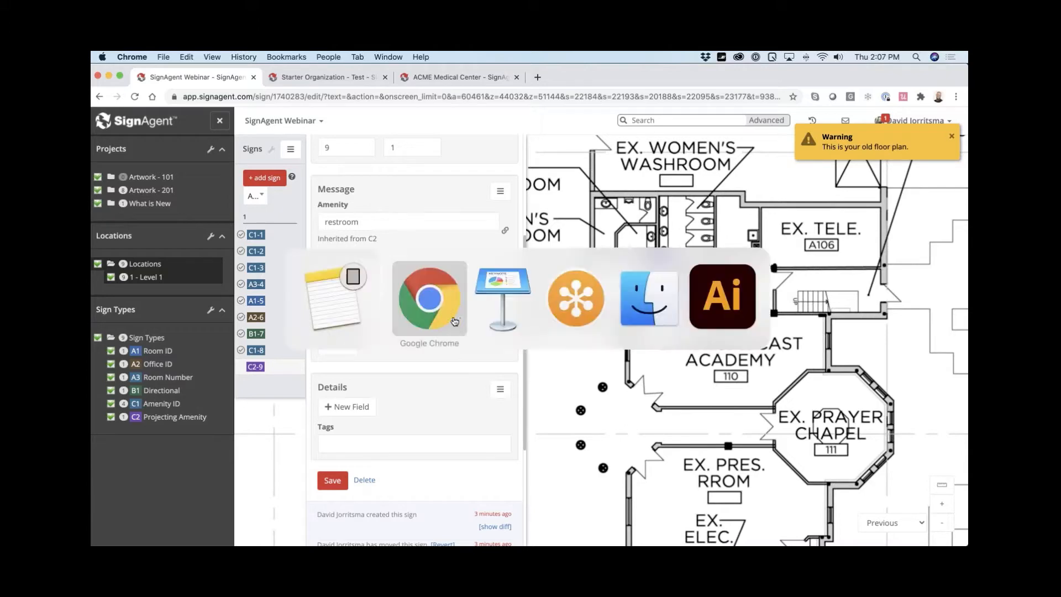
{"action": "left_click", "coordinate": [722, 297]}
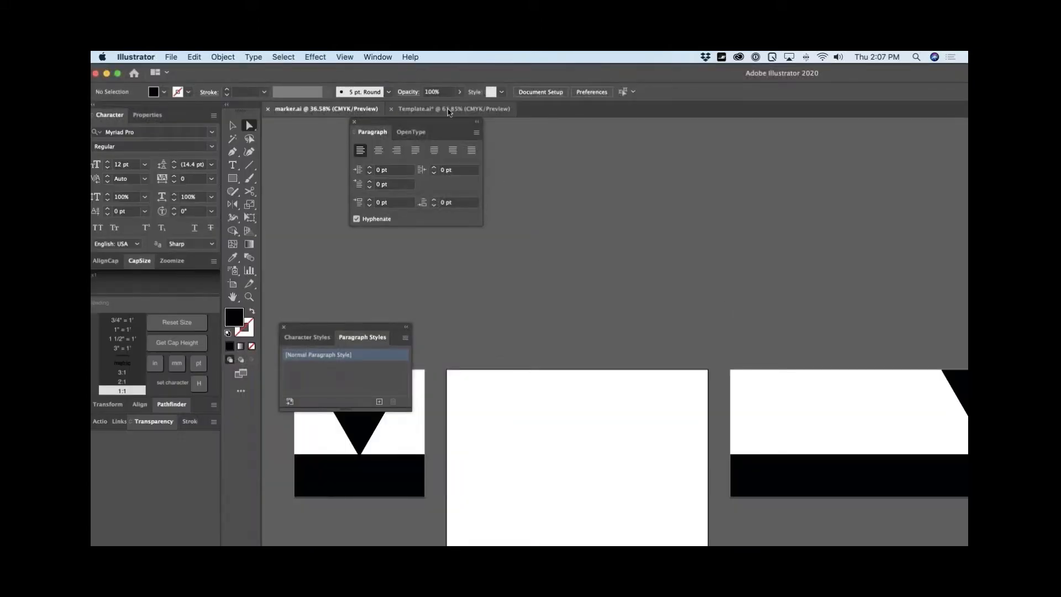
{"action": "left_click", "coordinate": [448, 110]}
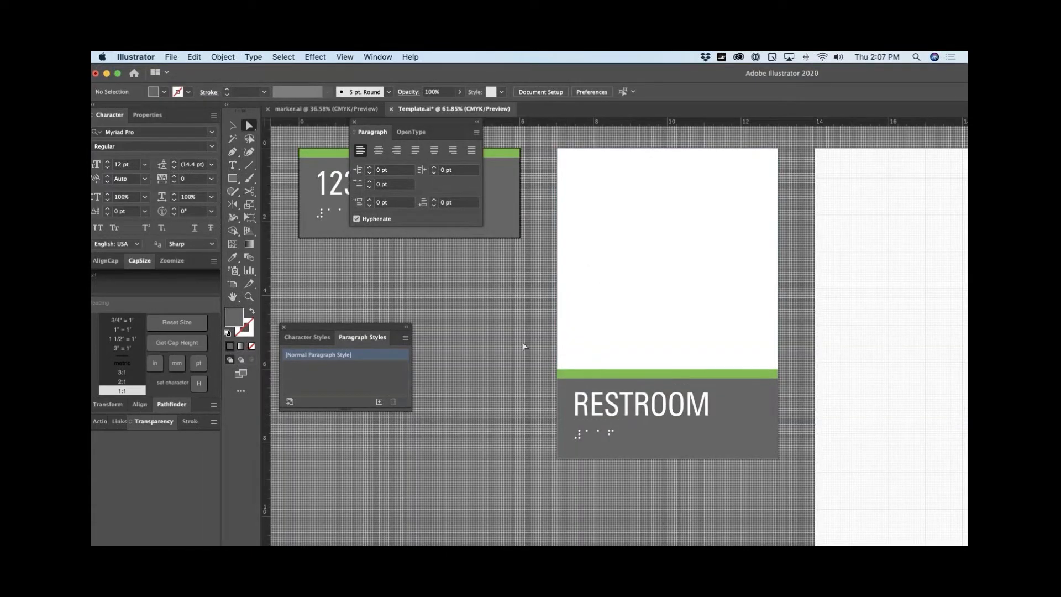
{"action": "key", "text": "super+minus"}
{"action": "key", "text": "super+minus"}
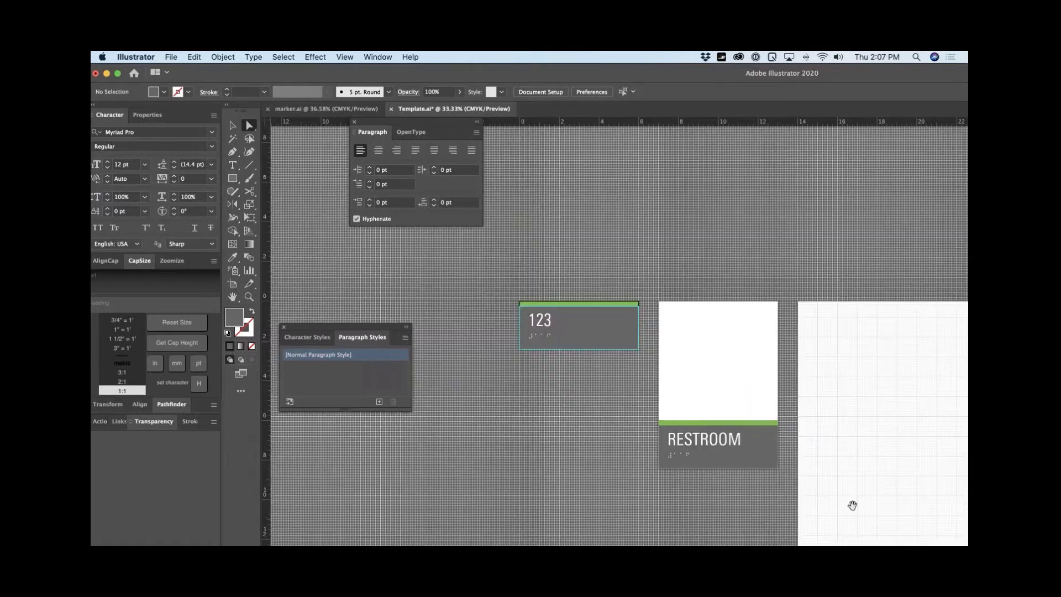
{"action": "left_click_drag", "start_coordinate": [852, 505], "coordinate": [554, 420]}
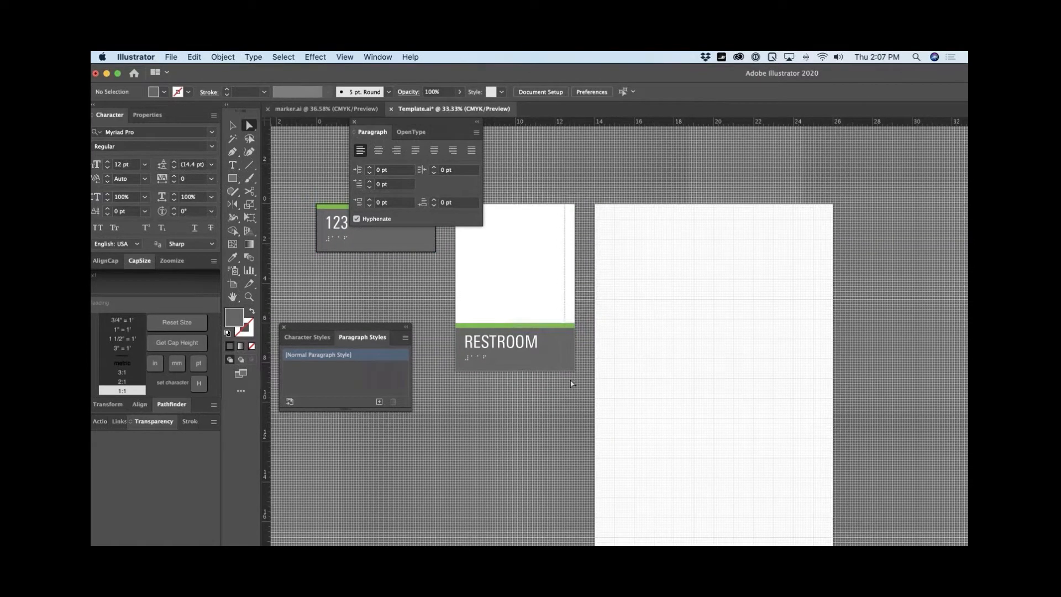
- Copy the restroom sign's background panels, green stripe and inner symbol square onto the blank C2 artboard
{"action": "left_click", "coordinate": [570, 284]}
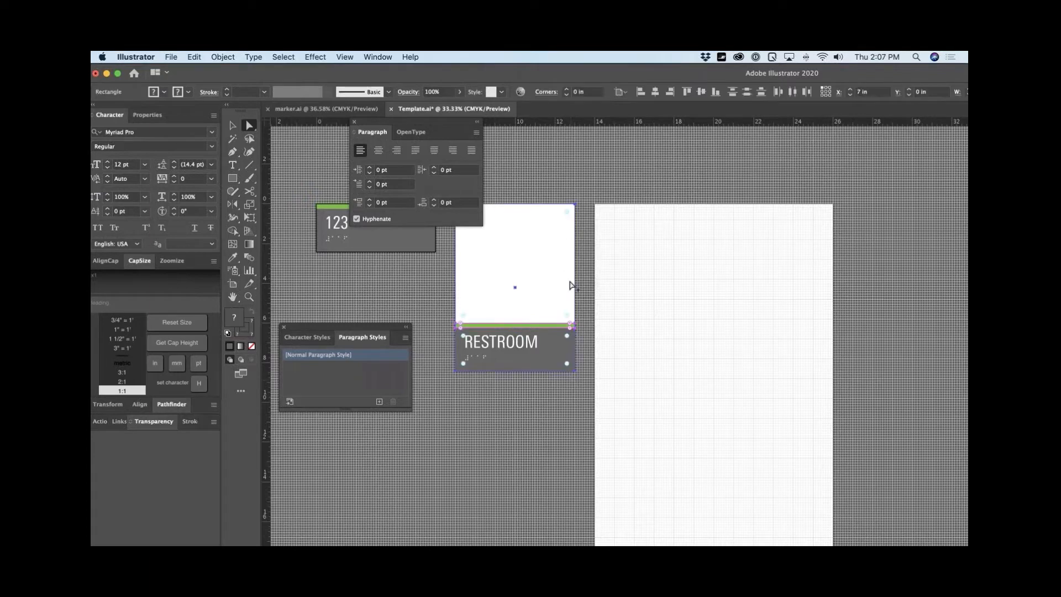
{"action": "left_click", "coordinate": [564, 227], "text": "alt+shift"}
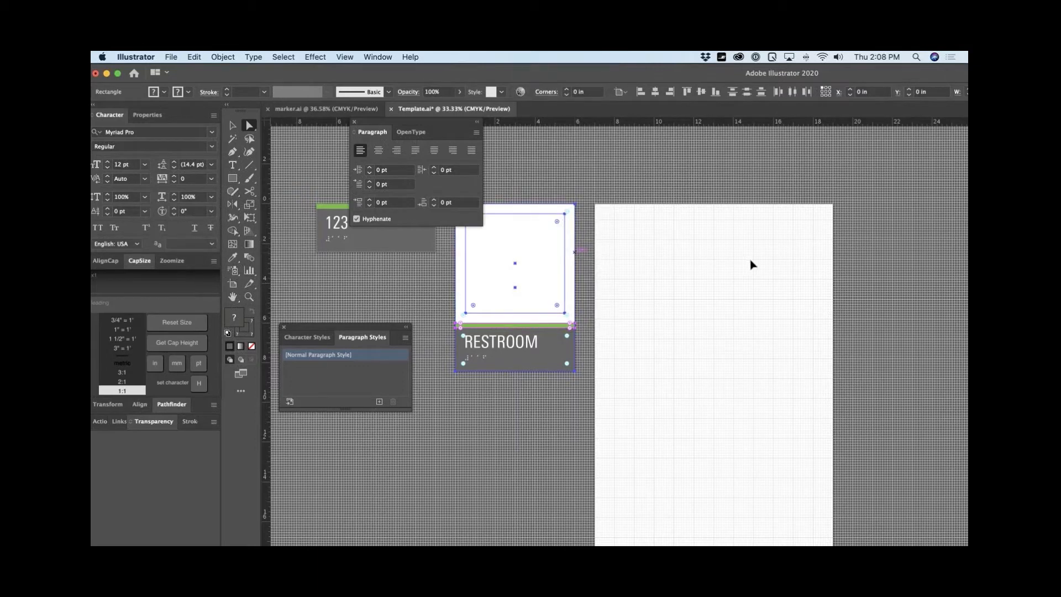
{"action": "left_click_drag", "start_coordinate": [752, 264], "coordinate": [760, 305]}
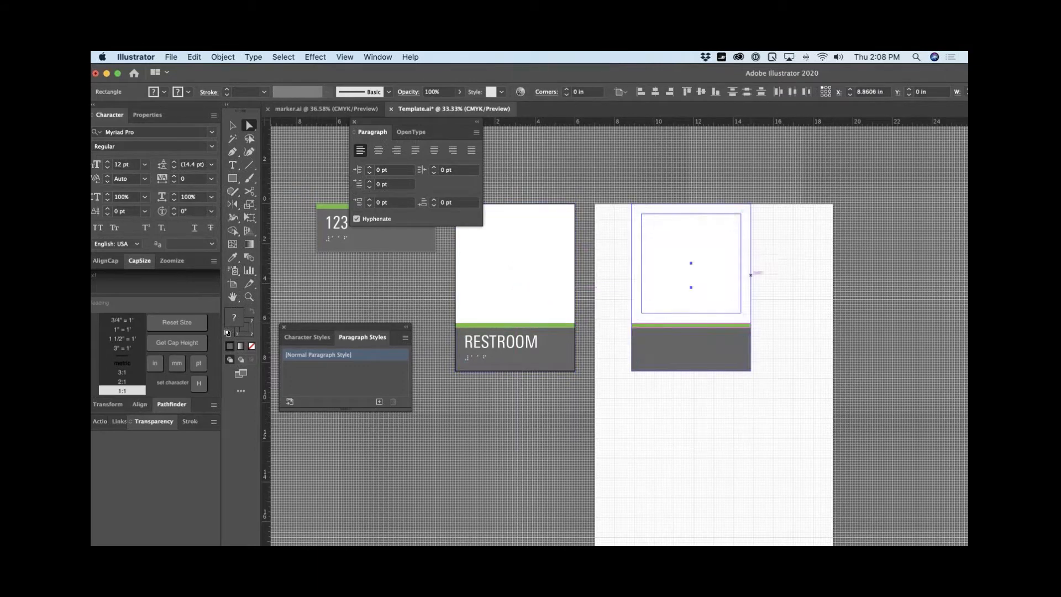
- Rotate the copied sign shapes 90° clockwise on the C2 artboard, undoing the first diagonal rotation
{"action": "mouse_move", "coordinate": [736, 412]}
{"action": "left_mouse_down"}
{"action": "mouse_move", "coordinate": [758, 385]}
{"action": "mouse_move", "coordinate": [763, 349]}
{"action": "mouse_move", "coordinate": [754, 414]}
{"action": "left_mouse_up"}
{"action": "key", "text": "r"}
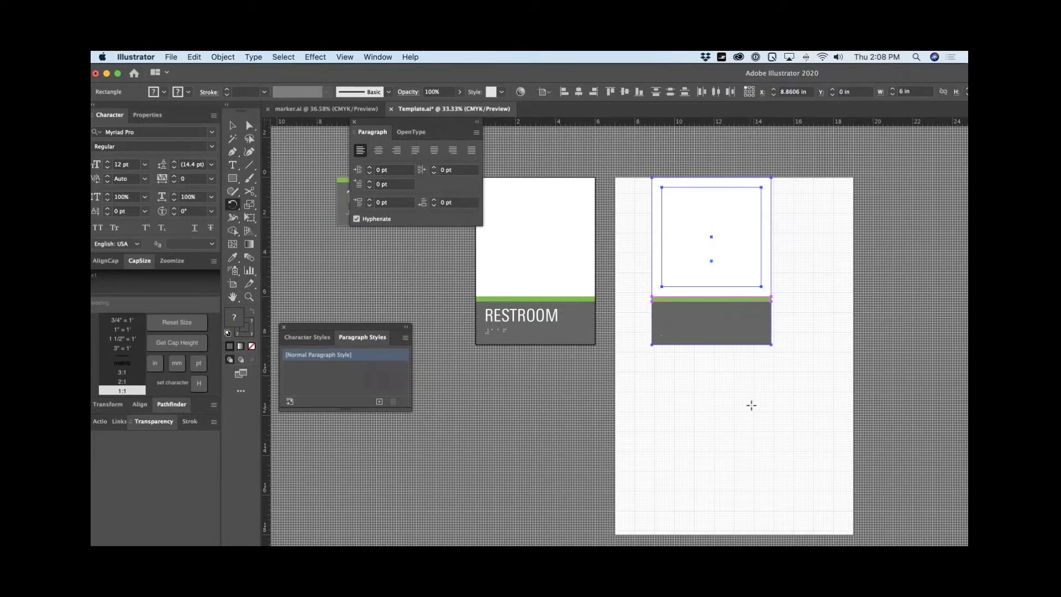
{"action": "left_click_drag", "start_coordinate": [623, 348], "coordinate": [628, 284]}
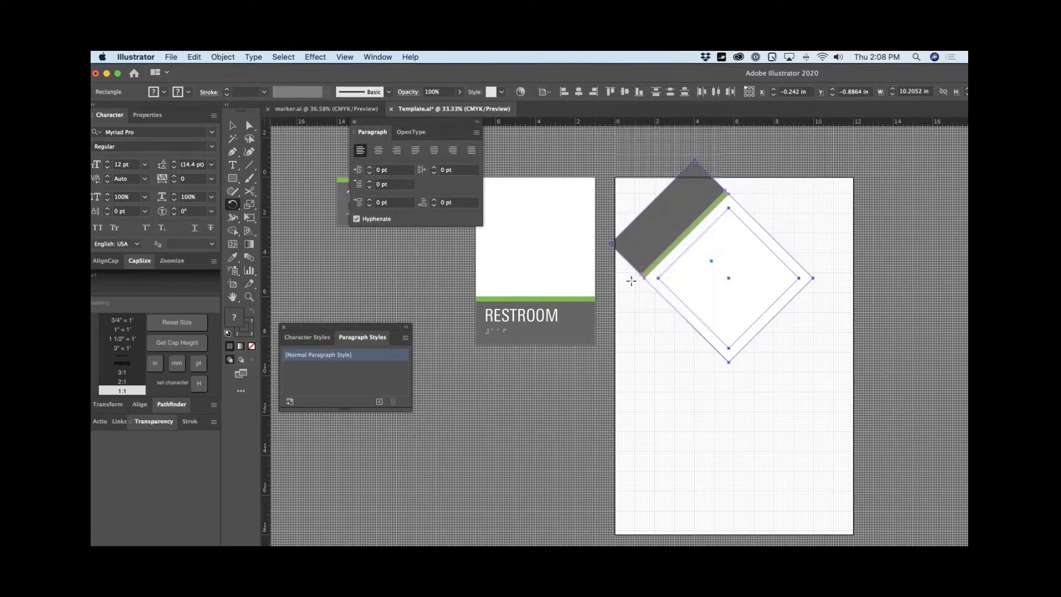
{"action": "key", "text": "super+z"}
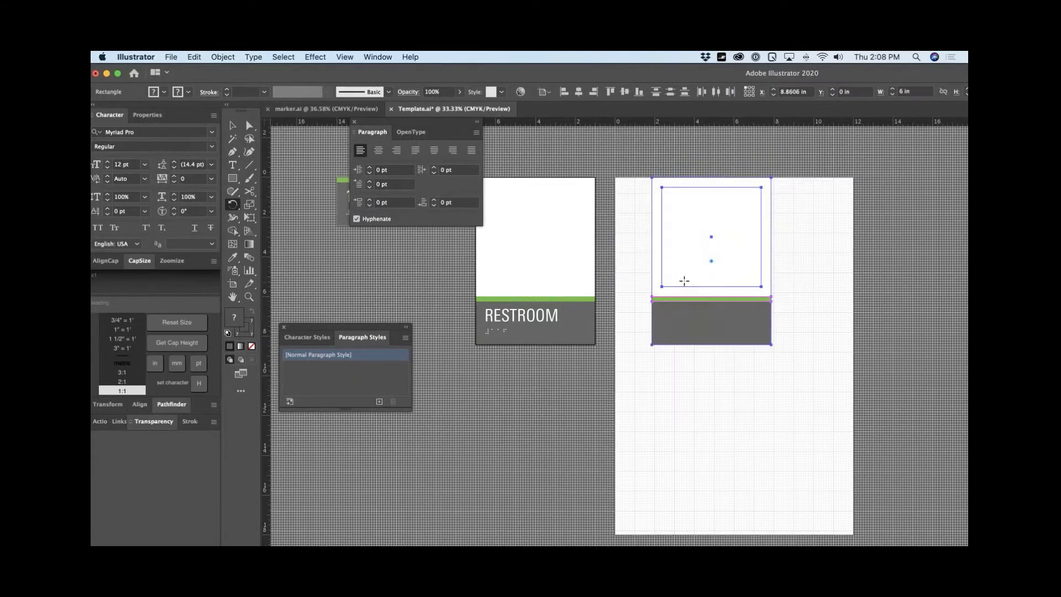
{"action": "left_click_drag", "start_coordinate": [749, 338], "coordinate": [625, 273]}
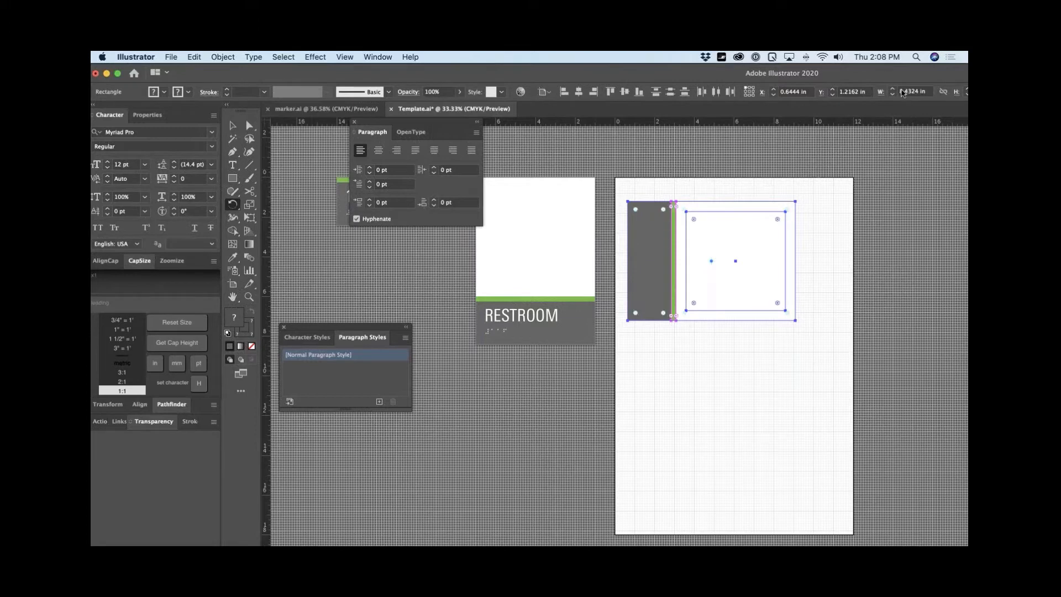
{"action": "left_click", "coordinate": [902, 92]}
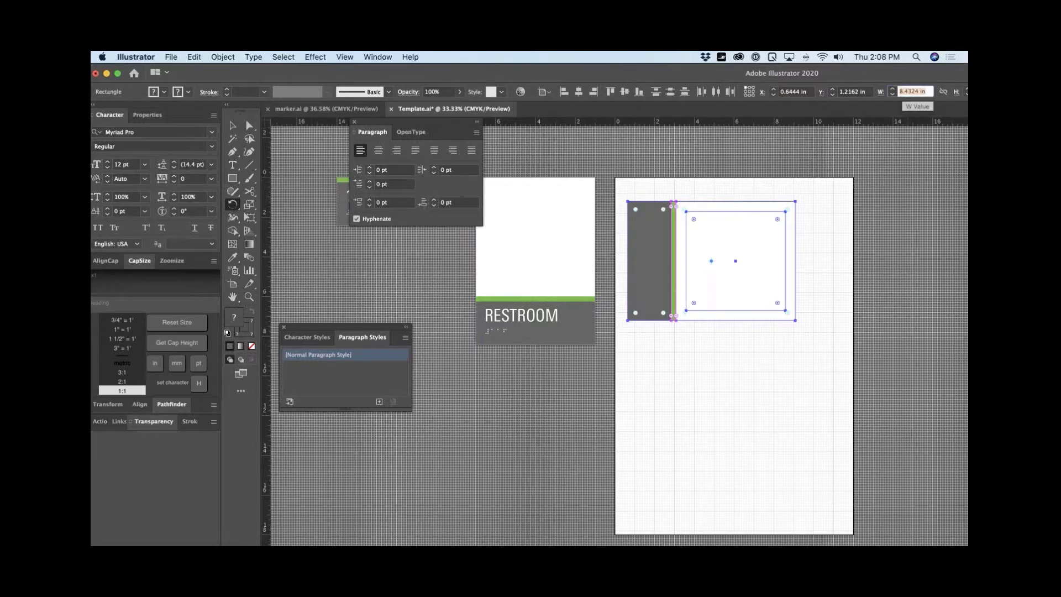
{"action": "type", "text": "9"}
{"action": "key", "text": "Return"}
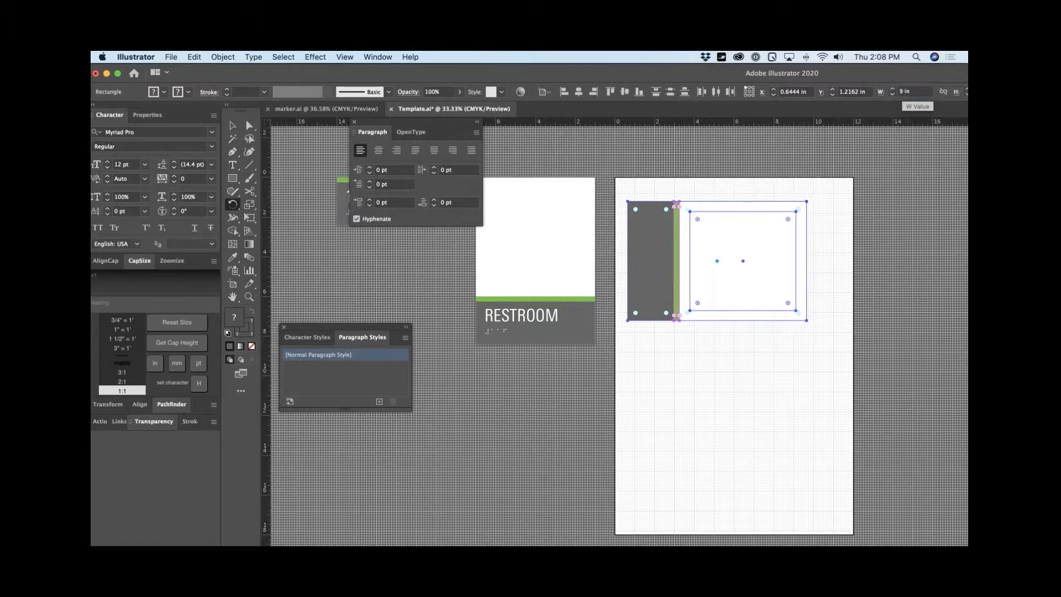
{"action": "key", "text": "super+z"}
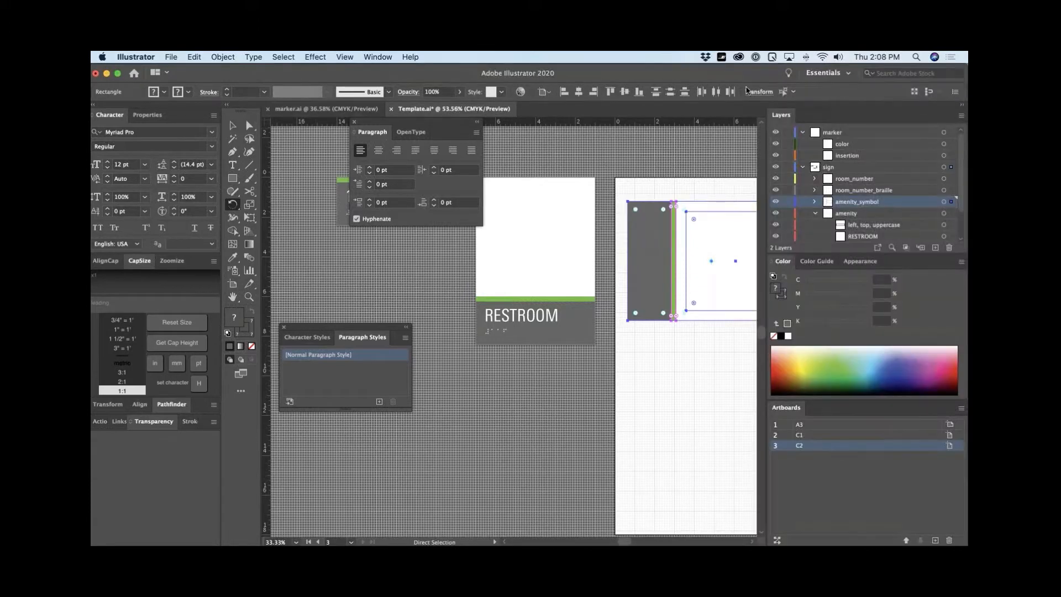
- Scale the rotated sign shapes up proportionally to about 9 in high, half the height of the C2 artboard
{"action": "left_click", "coordinate": [759, 93]}
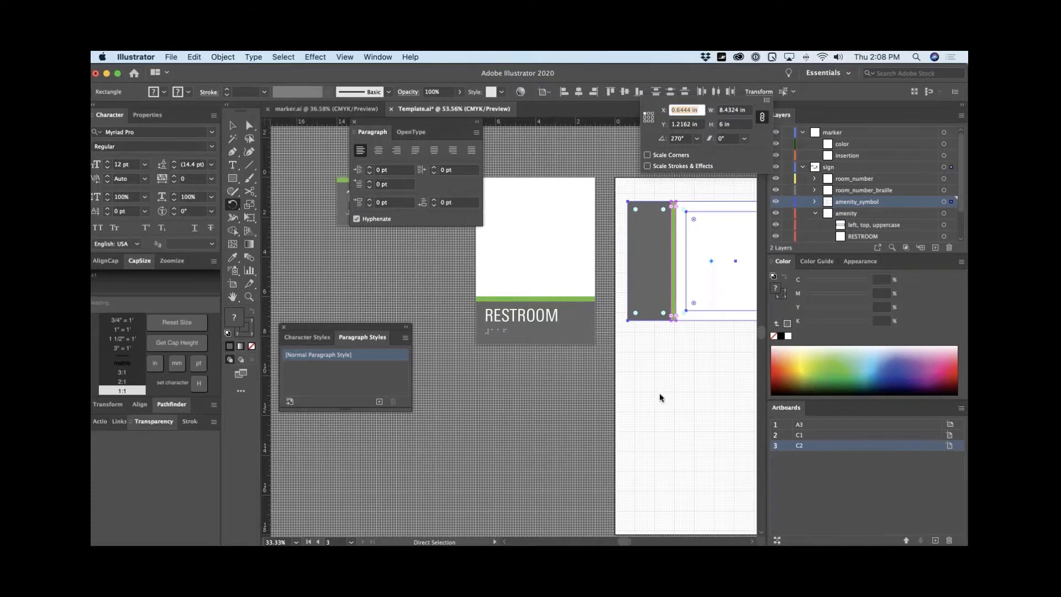
{"action": "left_click_drag", "start_coordinate": [732, 122], "coordinate": [682, 122]}
{"action": "key", "text": "Return"}
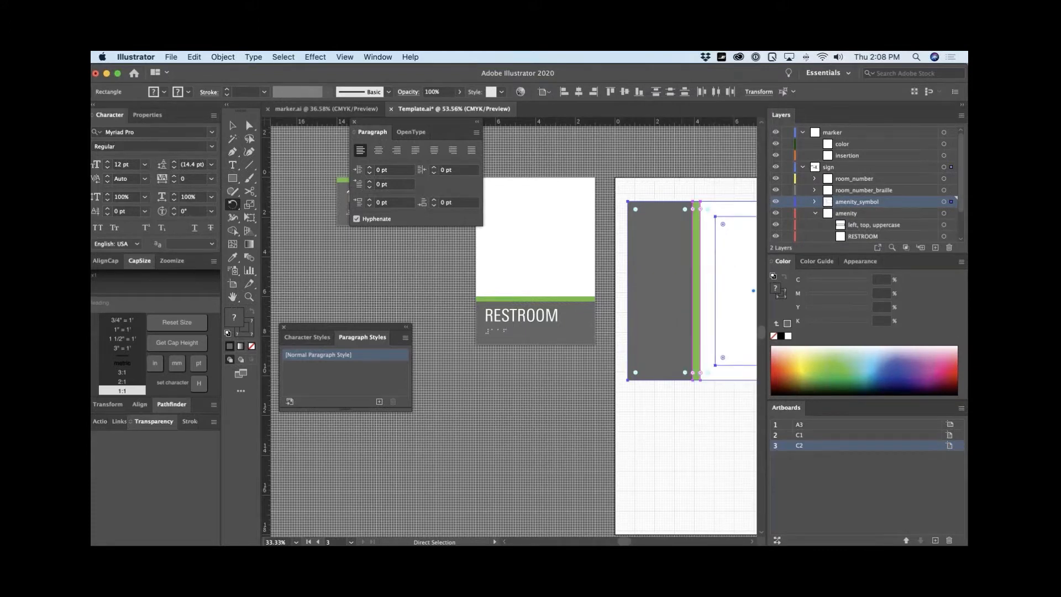
- Move all the scaled sign shapes so their upper-right corner meets the upper-right corner of the C2 artboard
{"action": "left_click", "coordinate": [728, 193], "text": "super"}
{"action": "left_click_drag", "start_coordinate": [739, 193], "coordinate": [591, 184]}
{"action": "key", "text": "a"}
{"action": "left_click_drag", "start_coordinate": [691, 168], "coordinate": [514, 268]}
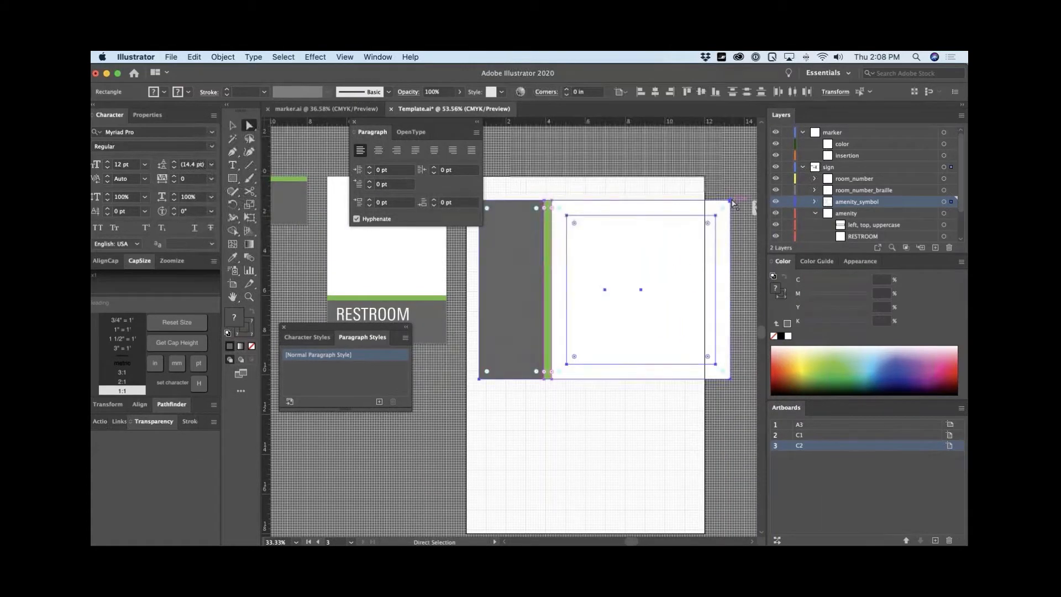
{"action": "left_click_drag", "start_coordinate": [730, 202], "coordinate": [706, 179]}
- Pull the overhanging outer edge of the dark grey panel in to the left edge of the C2 artboard
{"action": "left_click_drag", "start_coordinate": [664, 419], "coordinate": [743, 432]}
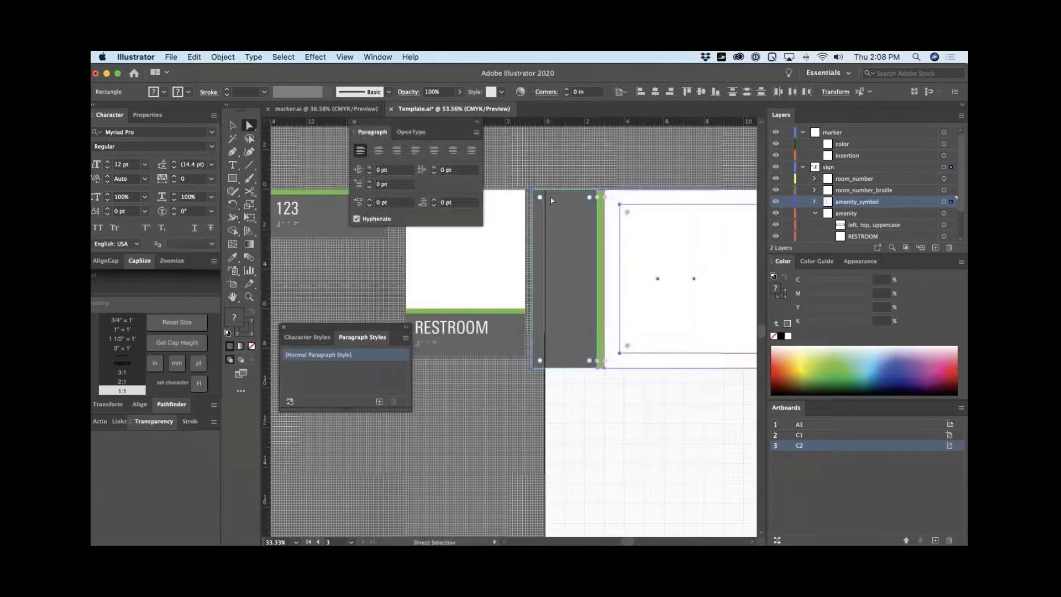
{"action": "left_click", "coordinate": [541, 186]}
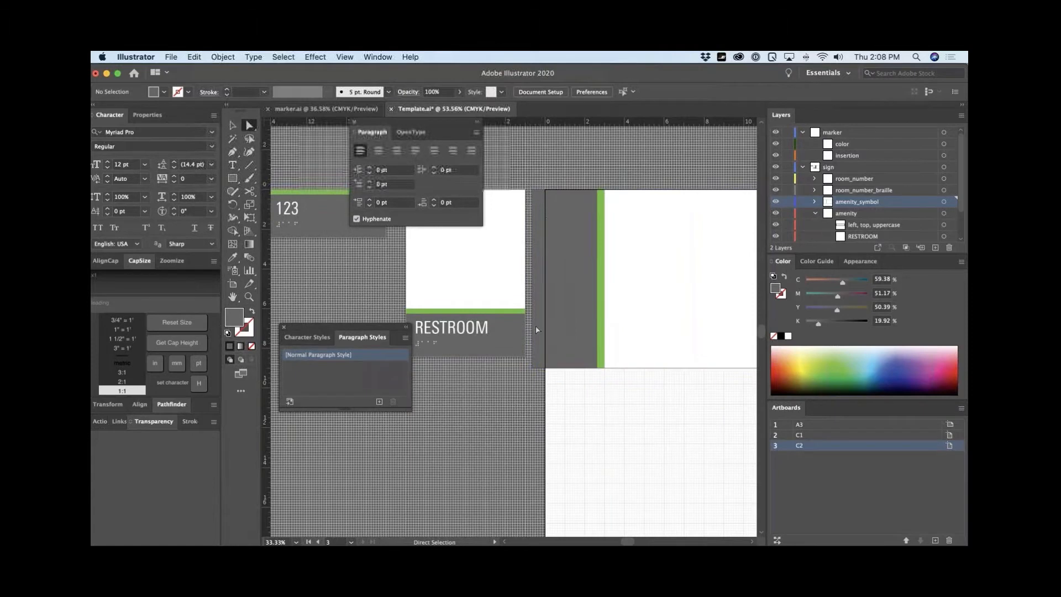
{"action": "left_click_drag", "start_coordinate": [535, 383], "coordinate": [545, 369]}
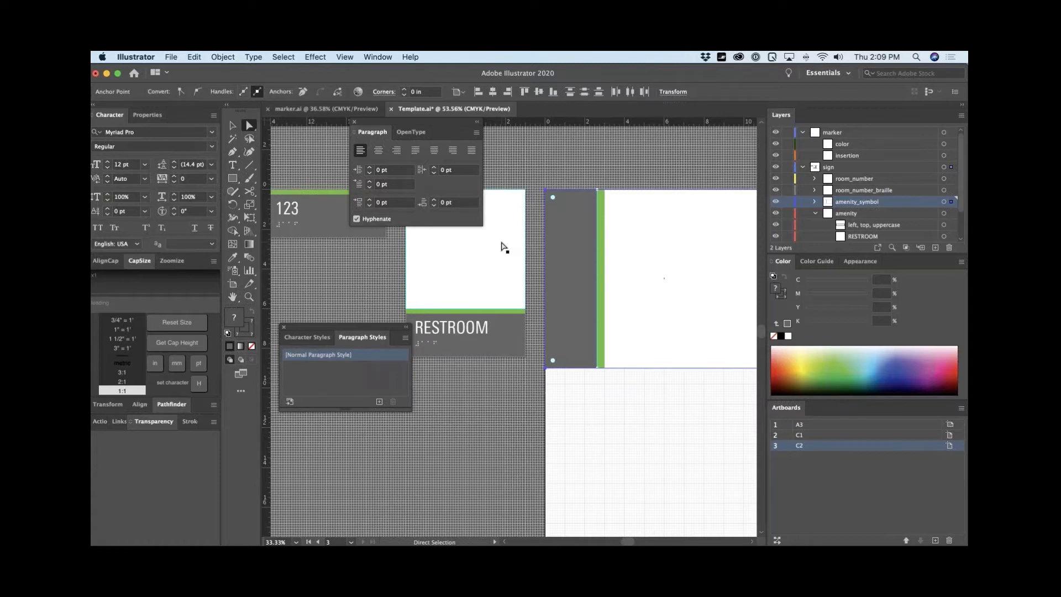
- Move the background panels of the restroom sign and the C2 sign from the amenity_symbol layer to the background layer
{"action": "left_click", "coordinate": [526, 292], "text": "shift"}
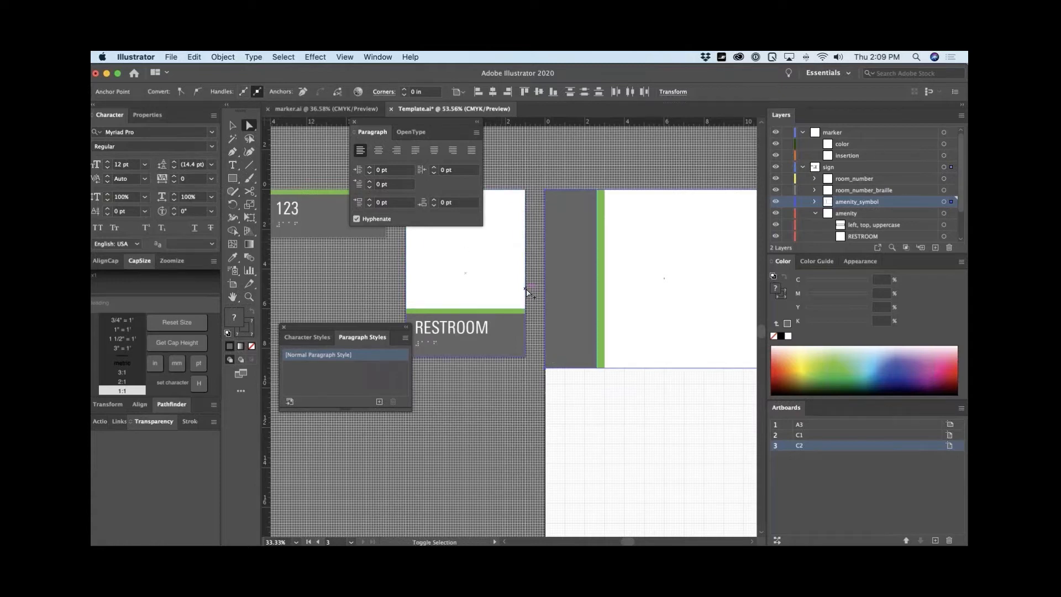
{"action": "scroll", "coordinate": [854, 208], "scroll_direction": "down", "scroll_amount": 3}
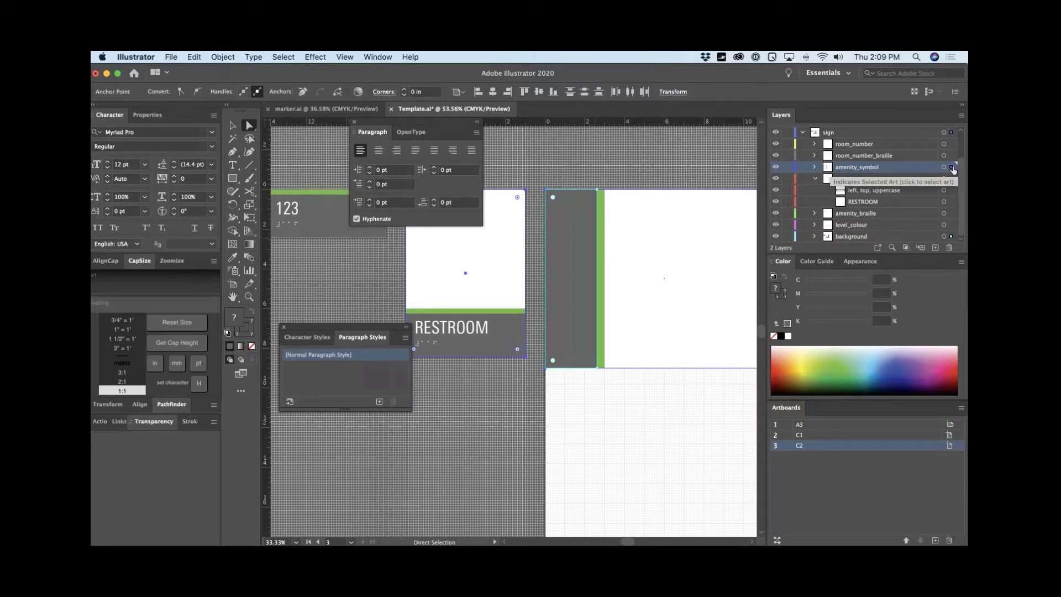
{"action": "left_click", "coordinate": [950, 235]}
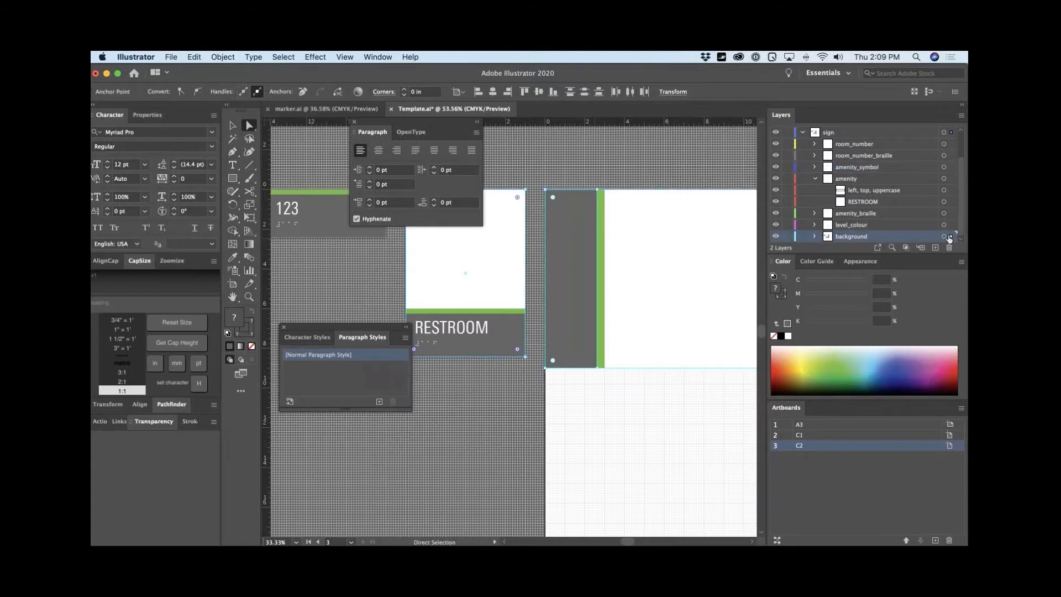
{"action": "left_click", "coordinate": [672, 181]}
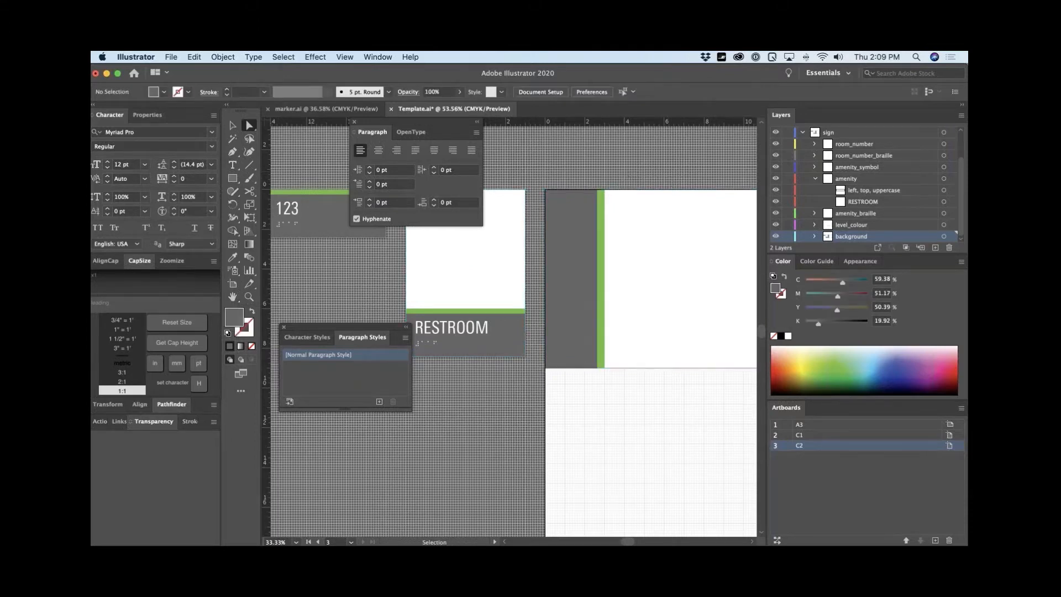
- Duplicate all the C2 sign shapes directly below the originals to fill the lower half of the artboard
{"action": "key", "text": "super+minus"}
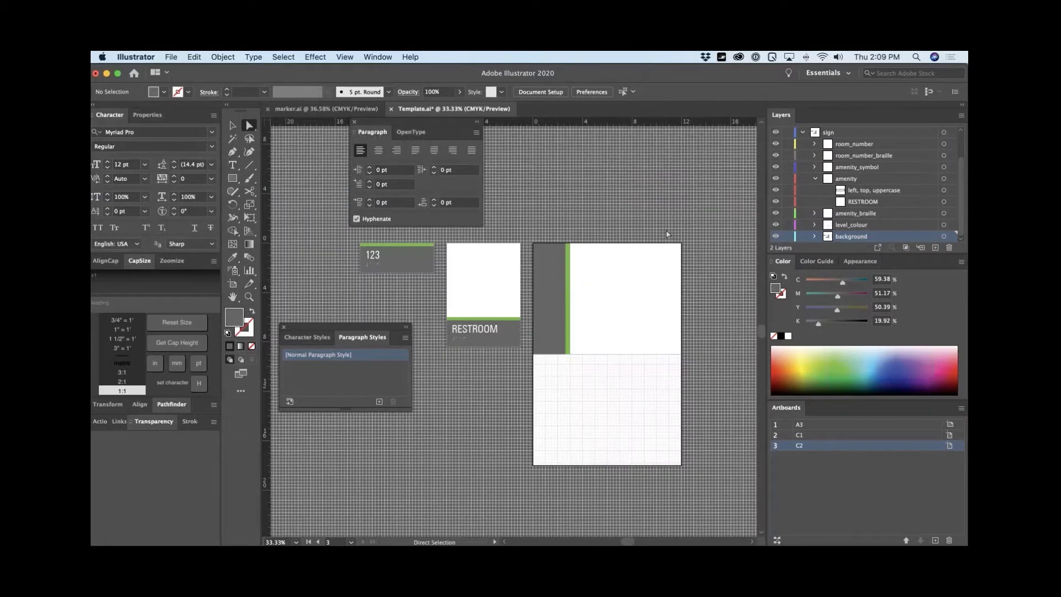
{"action": "left_click_drag", "start_coordinate": [719, 169], "coordinate": [525, 320]}
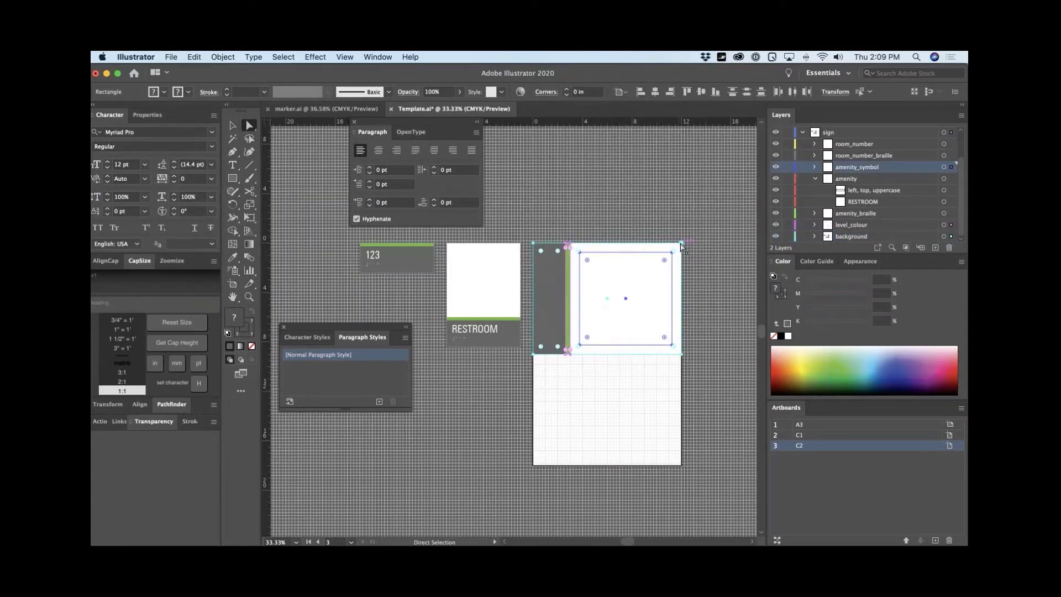
{"action": "left_click_drag", "start_coordinate": [681, 247], "coordinate": [684, 358]}
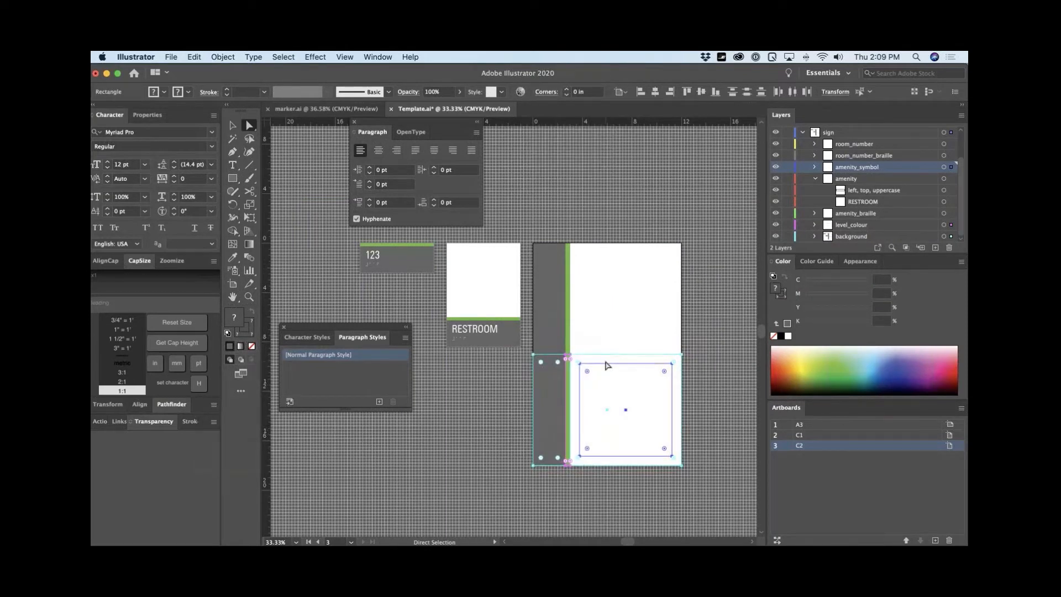
- Reflect the lower copy of the sign across the vertical axis and deselect it
{"action": "key", "text": "o"}
{"action": "key", "text": "Return"}
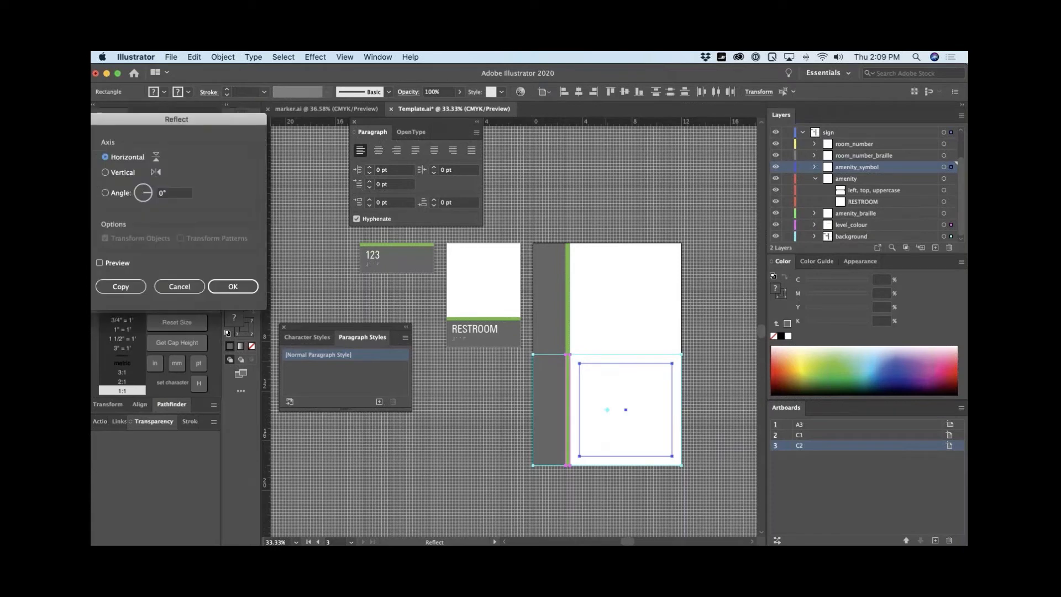
{"action": "left_click", "coordinate": [117, 172]}
{"action": "left_click", "coordinate": [232, 287]}
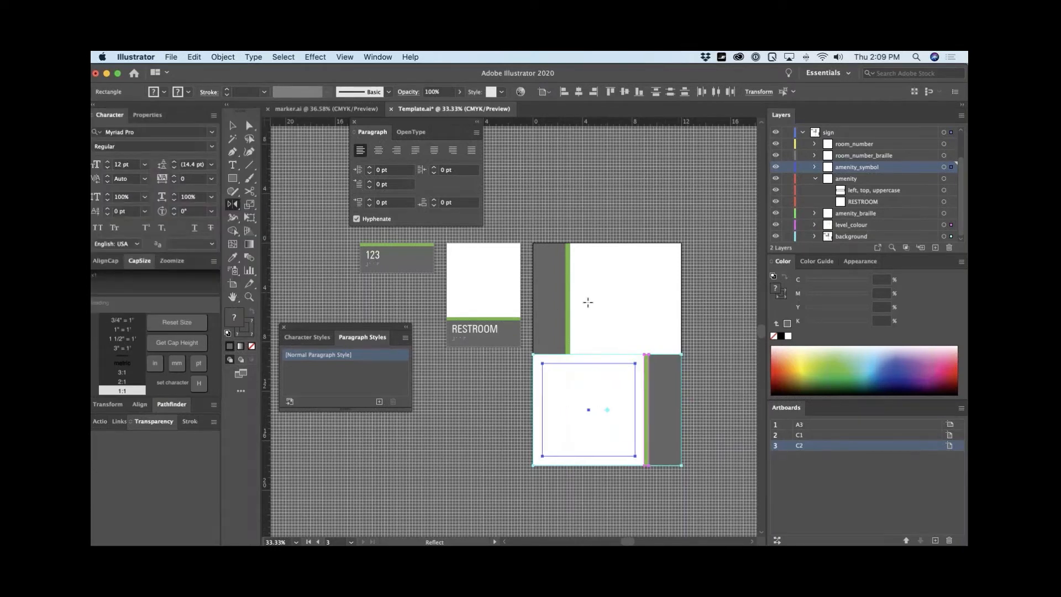
{"action": "key", "text": "a"}
{"action": "left_click", "coordinate": [510, 415]}
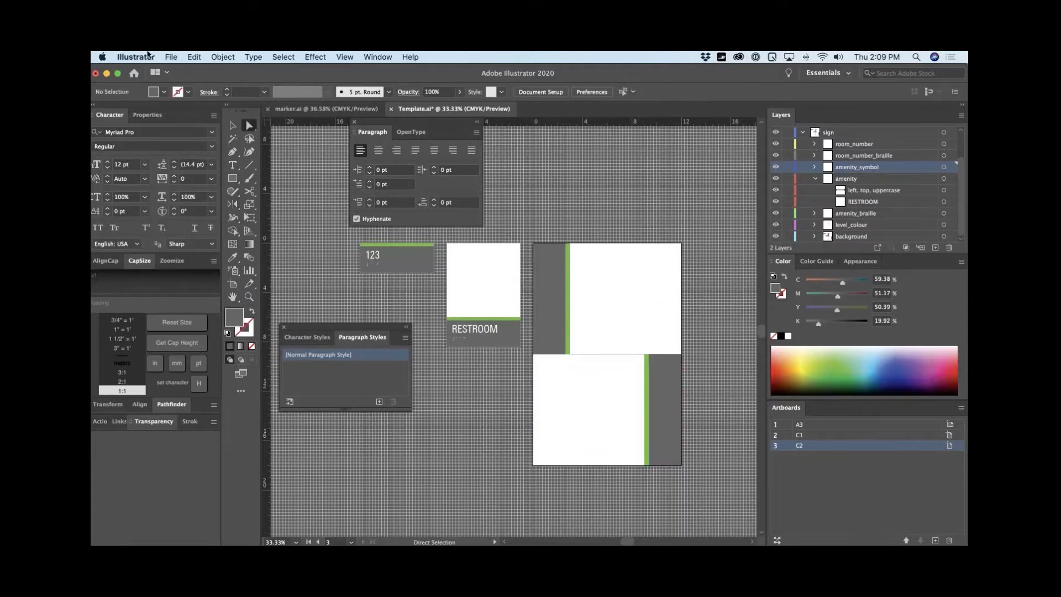
- Export all artboards as SVG named Template.svg in the Sign Types folder, keeping the default SVG options and replacing the existing files
{"action": "left_click", "coordinate": [172, 57]}
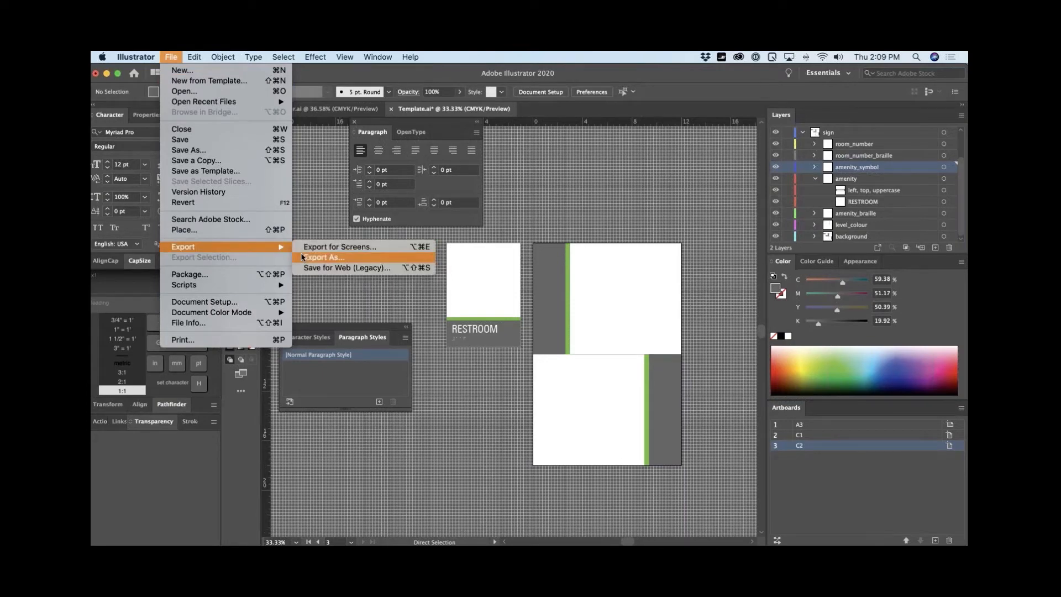
{"action": "left_click", "coordinate": [302, 257]}
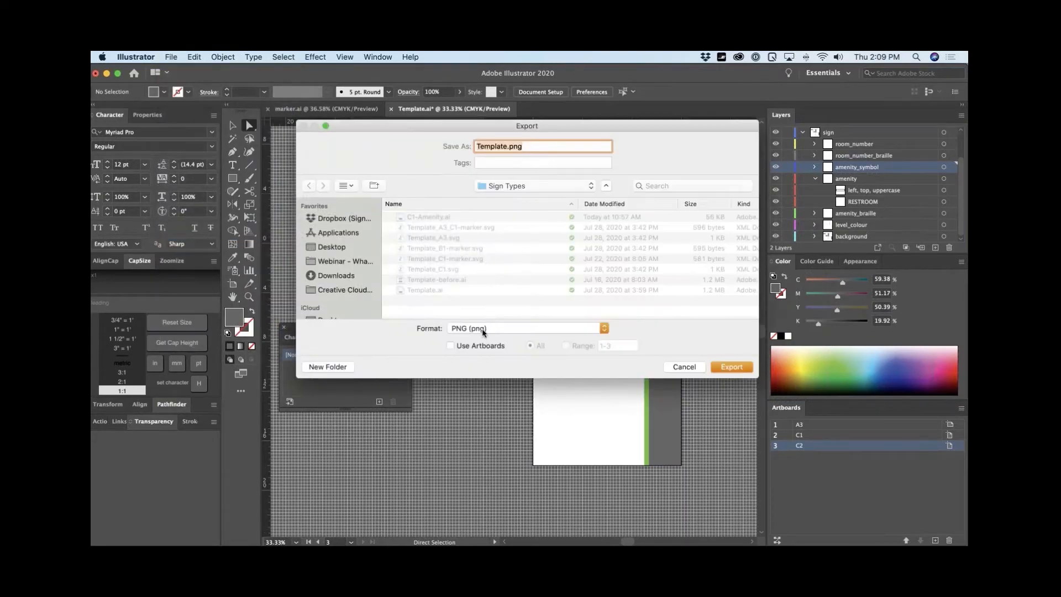
{"action": "left_click", "coordinate": [497, 328]}
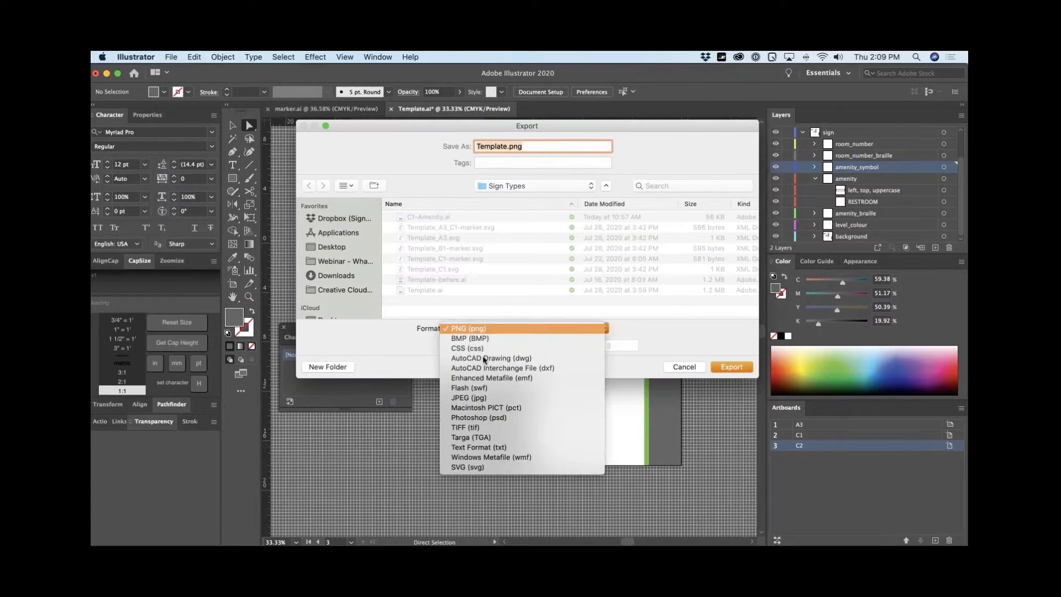
{"action": "left_click", "coordinate": [499, 468]}
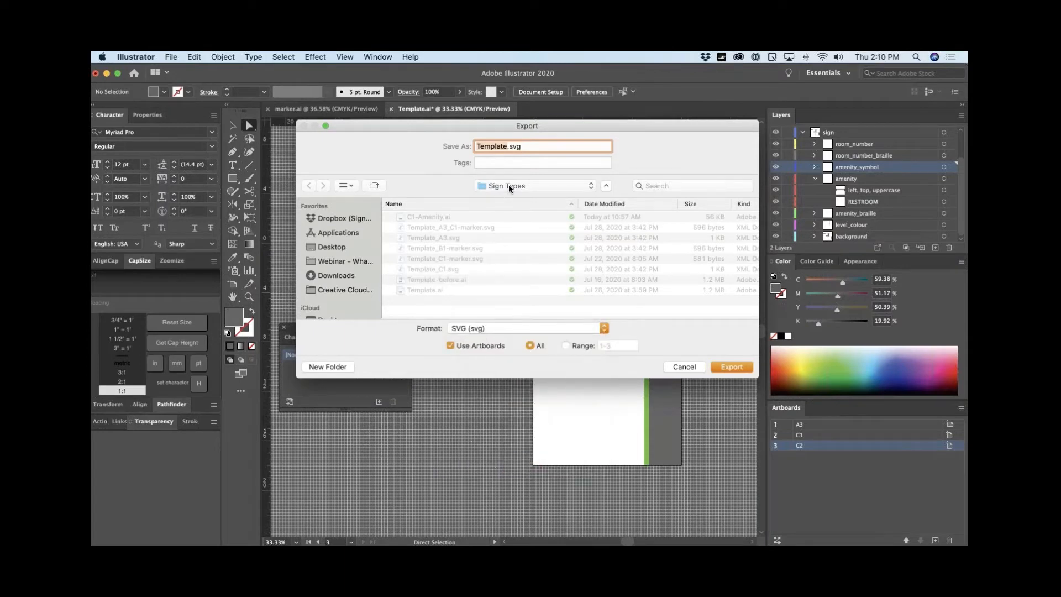
{"action": "left_click", "coordinate": [509, 189]}
{"action": "left_click", "coordinate": [506, 170]}
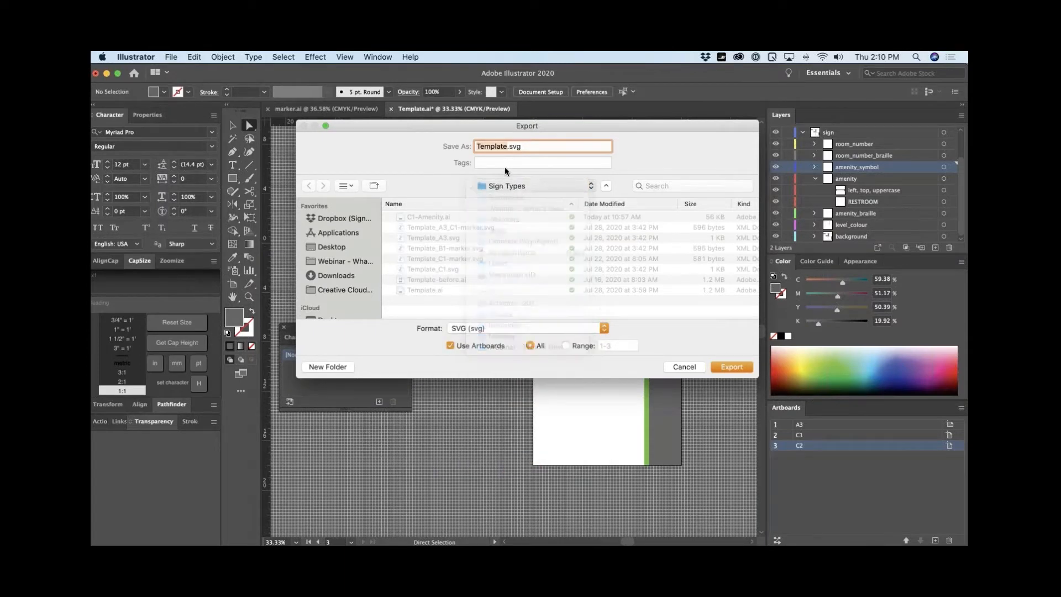
{"action": "left_click", "coordinate": [736, 370]}
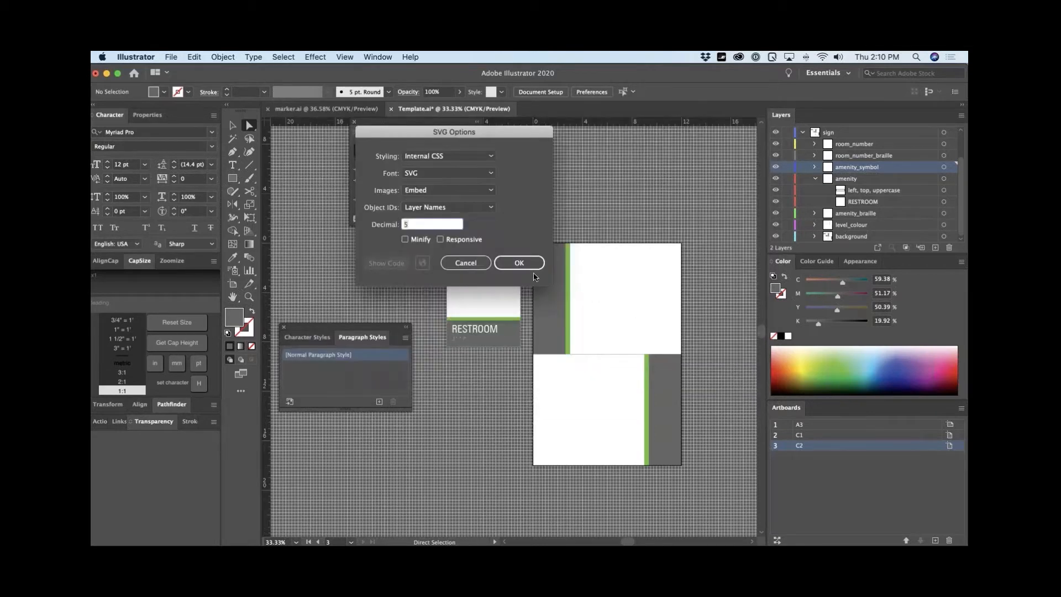
{"action": "left_click", "coordinate": [532, 269]}
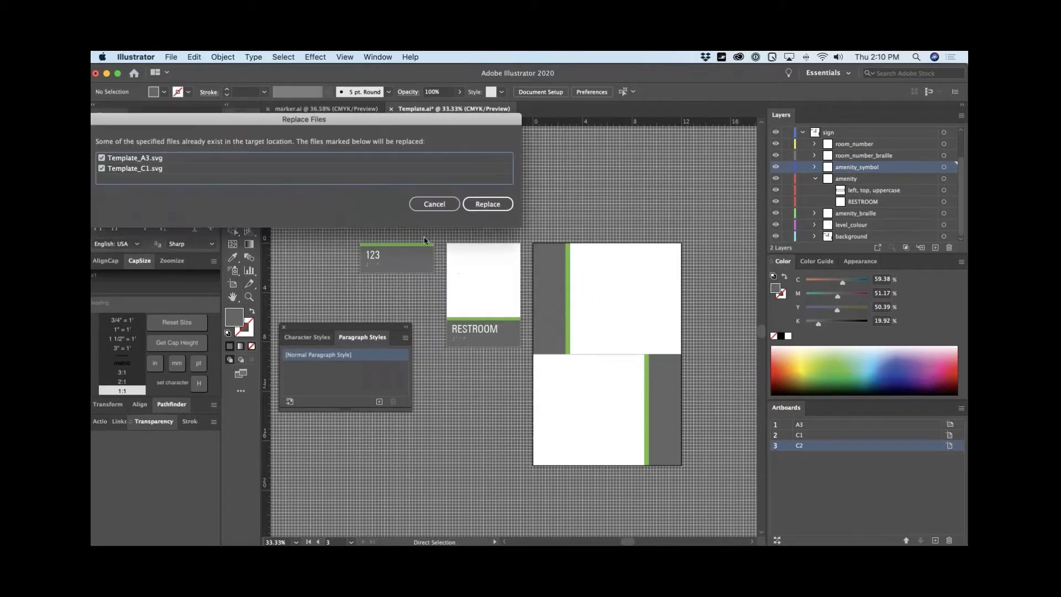
{"action": "left_click", "coordinate": [495, 205]}
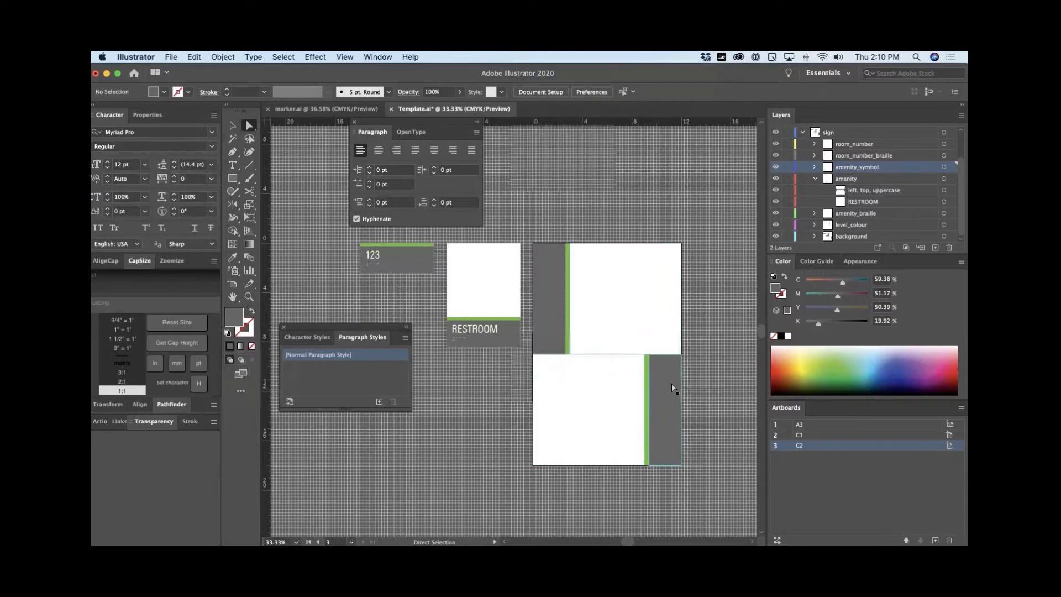
- Switch to SignAgent in Chrome and open the sign type field settings of C2 - Projecting Amenity from sign C2-9
{"action": "key", "text": "super+Tab"}
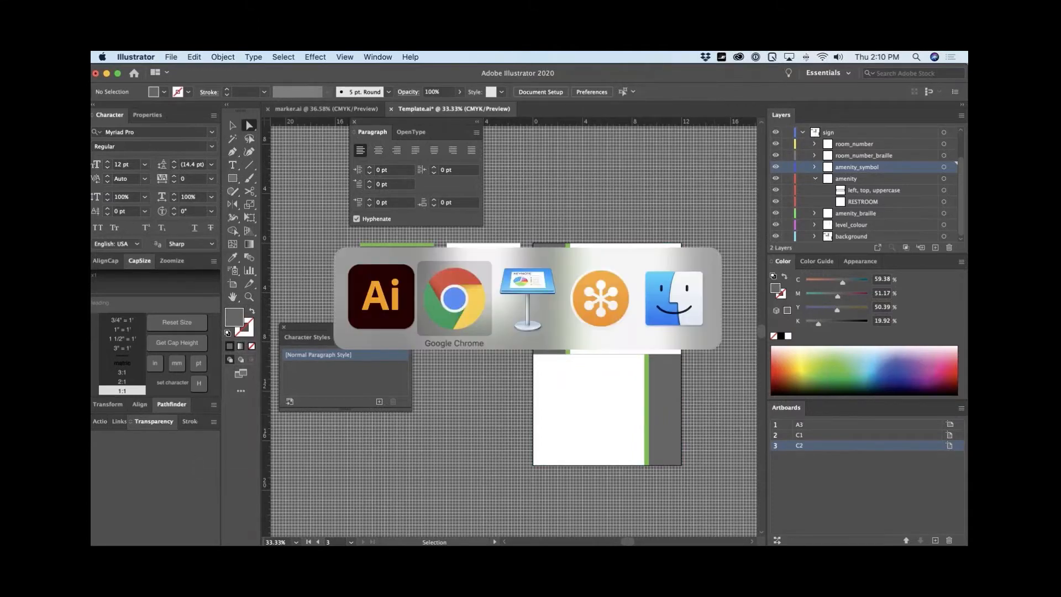
{"action": "scroll", "coordinate": [426, 360], "scroll_direction": "up", "scroll_amount": 2}
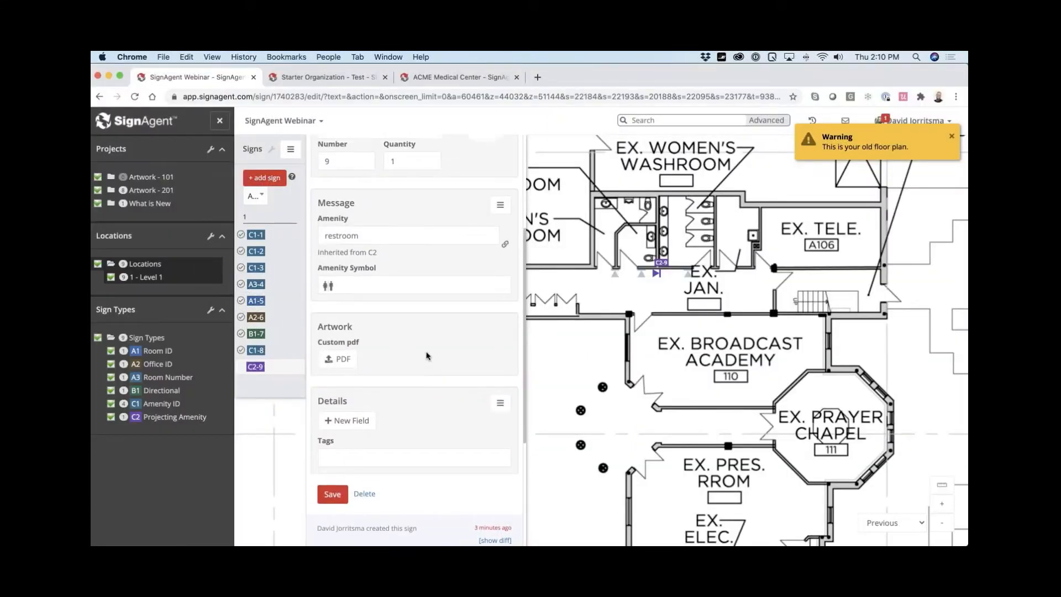
{"action": "scroll", "coordinate": [426, 356], "scroll_direction": "up", "scroll_amount": 3}
{"action": "scroll", "coordinate": [462, 350], "scroll_direction": "down", "scroll_amount": 2}
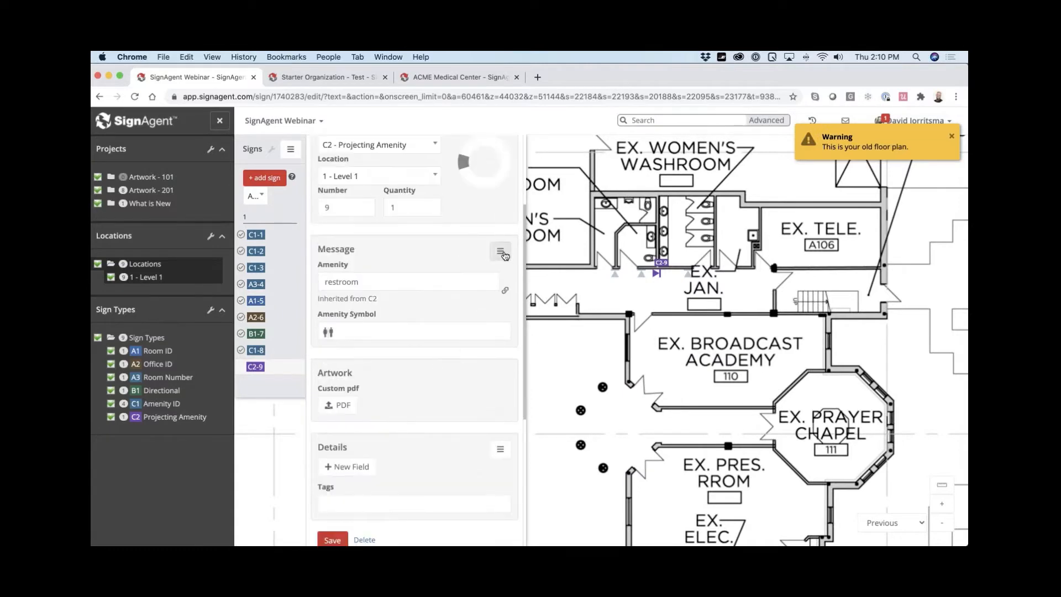
{"action": "left_click", "coordinate": [500, 252]}
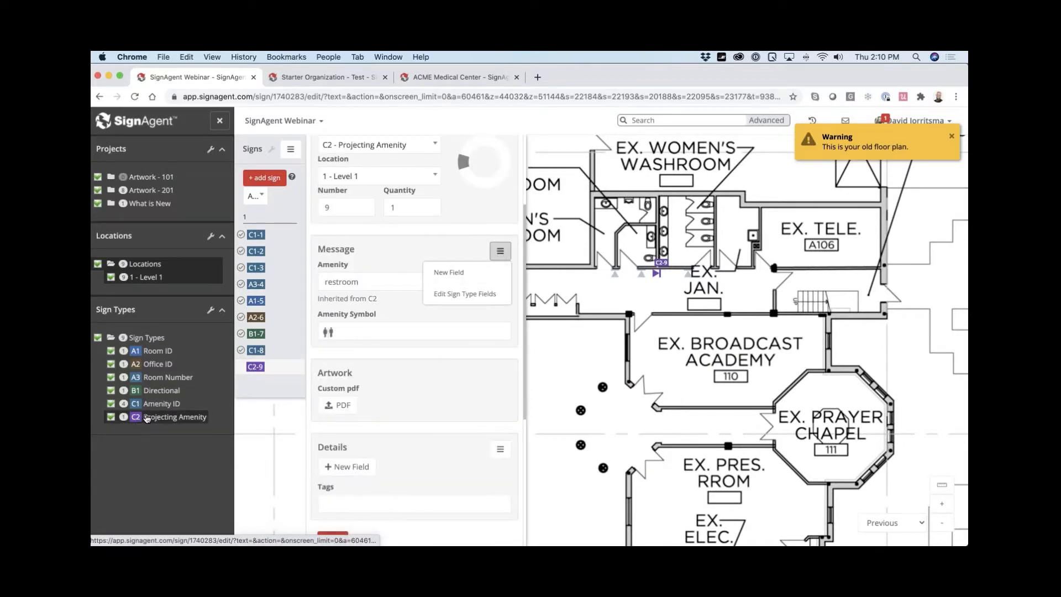
{"action": "left_click", "coordinate": [462, 294]}
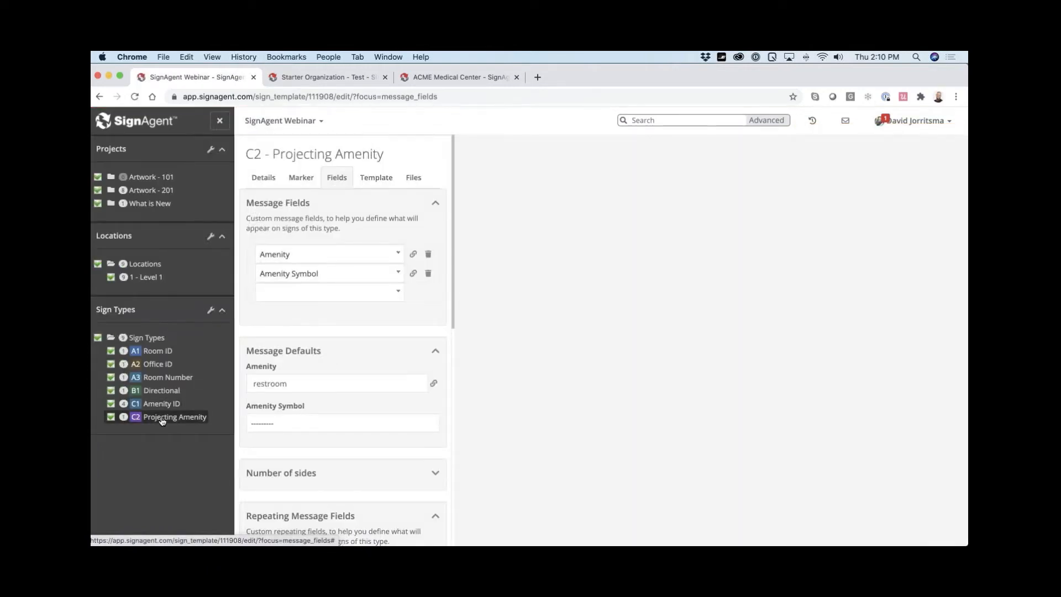
- Upload Template_C2.svg from the Sign Types folder as the SVG template of the C2 - Projecting Amenity sign type and save it
{"action": "left_click", "coordinate": [370, 183]}
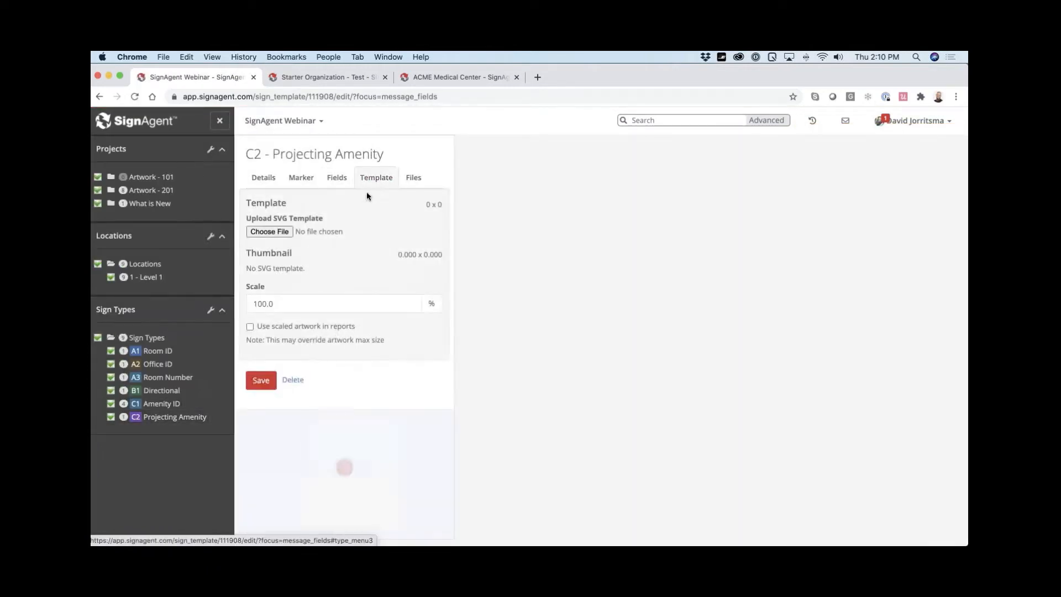
{"action": "left_click", "coordinate": [271, 232]}
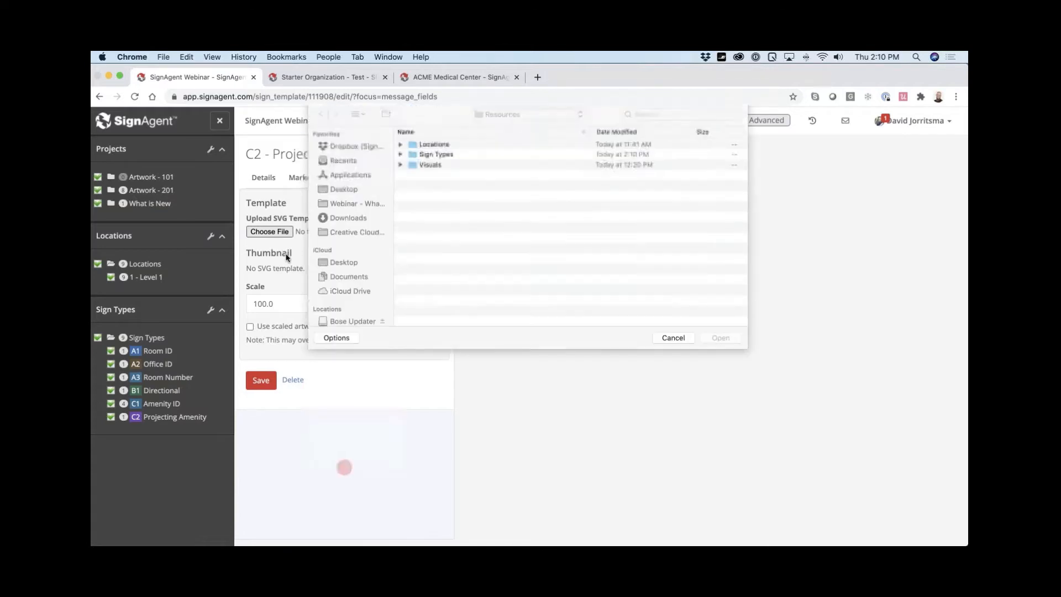
{"action": "left_click", "coordinate": [441, 156]}
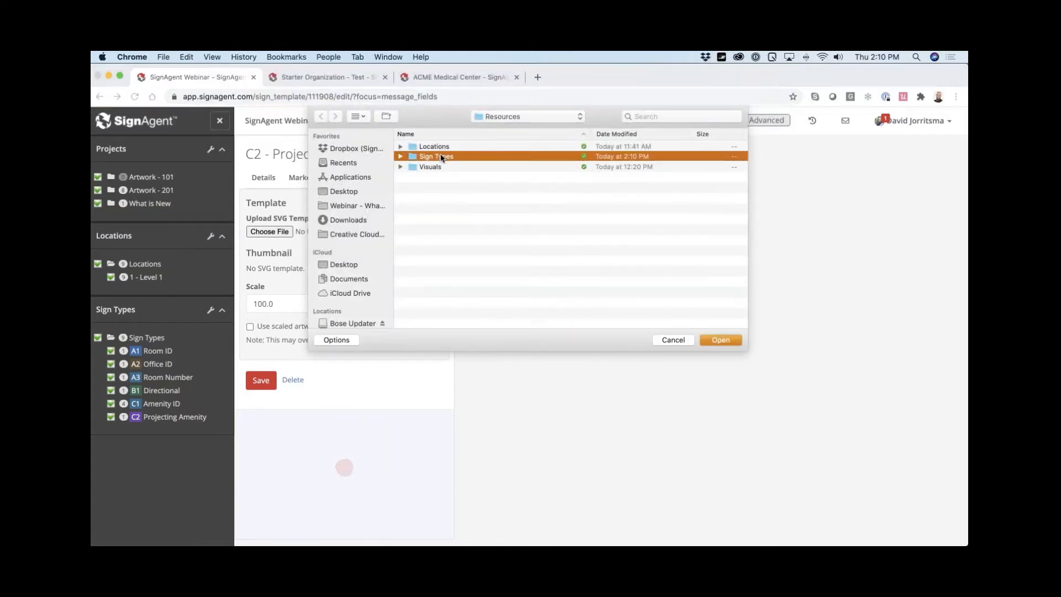
{"action": "double_click", "coordinate": [442, 157]}
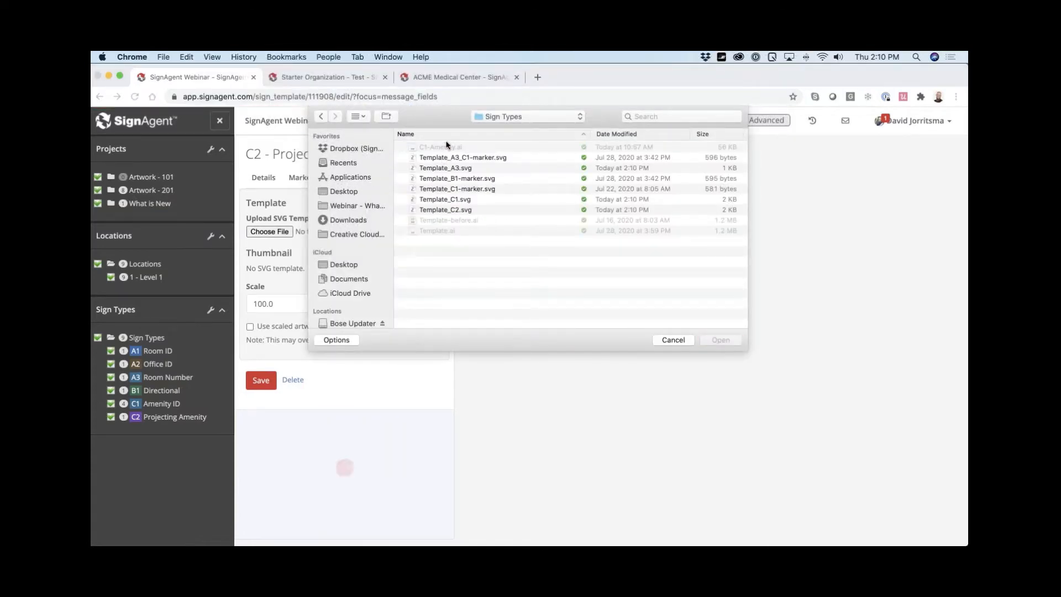
{"action": "left_click", "coordinate": [500, 117]}
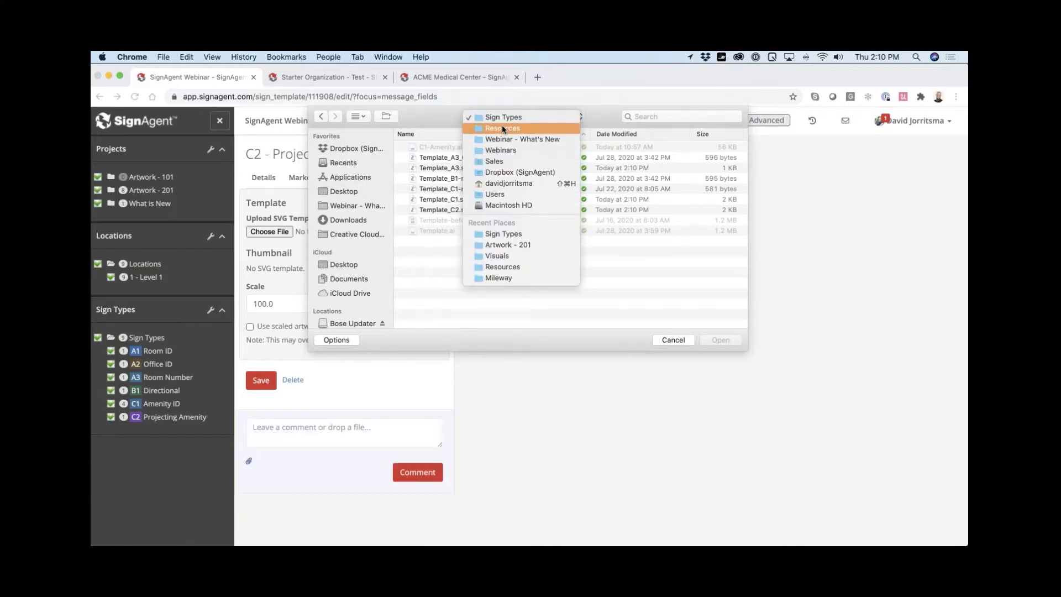
{"action": "left_click", "coordinate": [502, 138]}
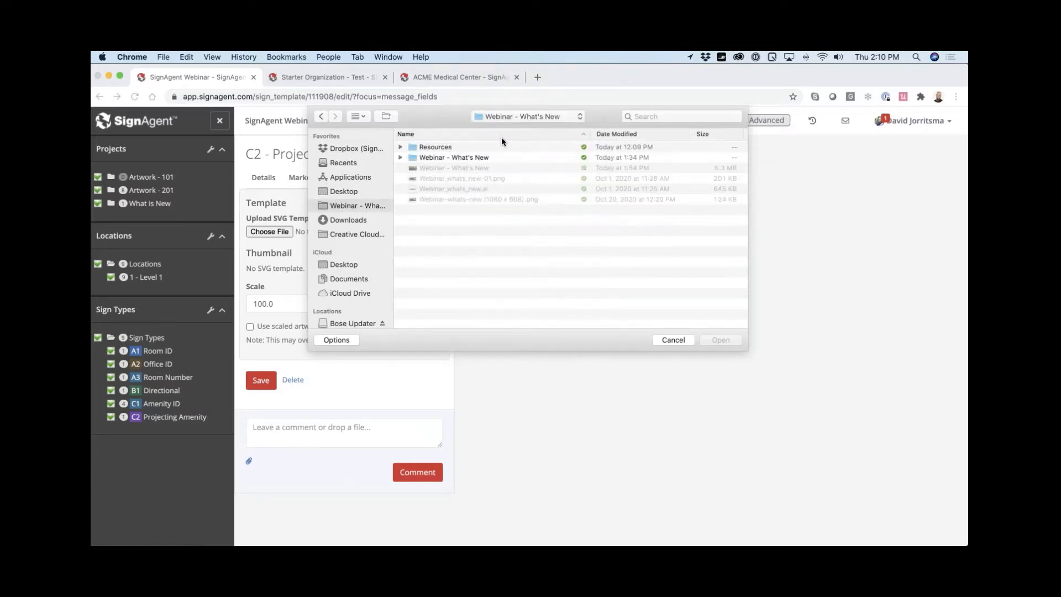
{"action": "left_click", "coordinate": [442, 148]}
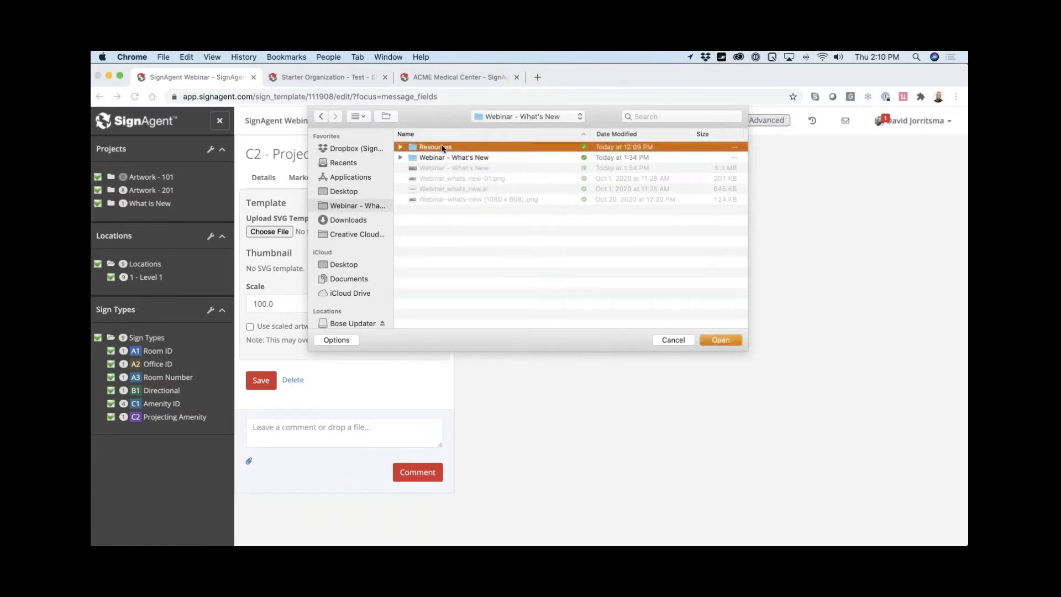
{"action": "double_click", "coordinate": [442, 147]}
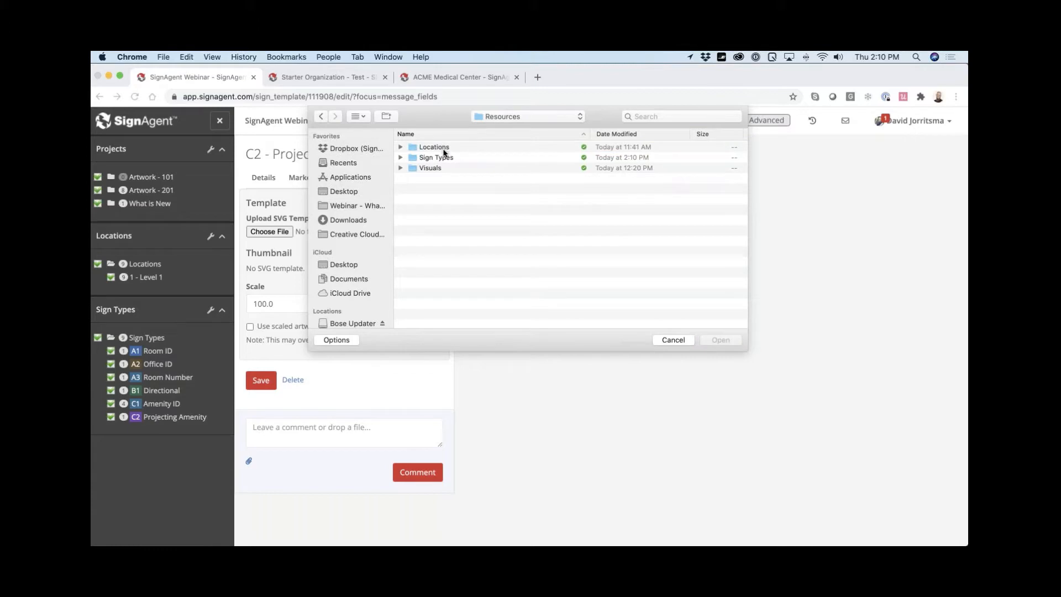
{"action": "left_click", "coordinate": [399, 168]}
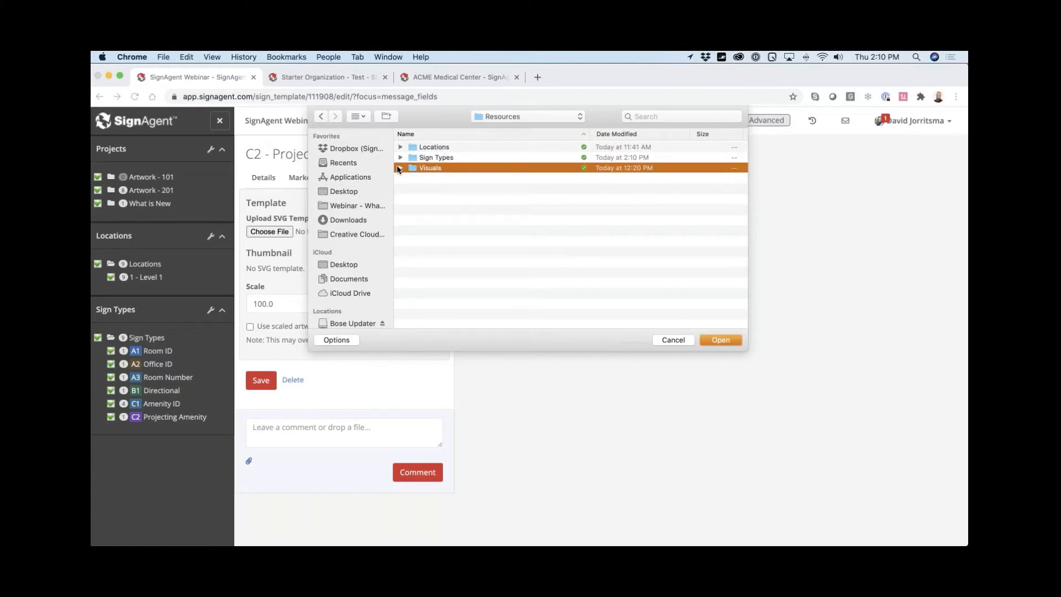
{"action": "left_click", "coordinate": [401, 168]}
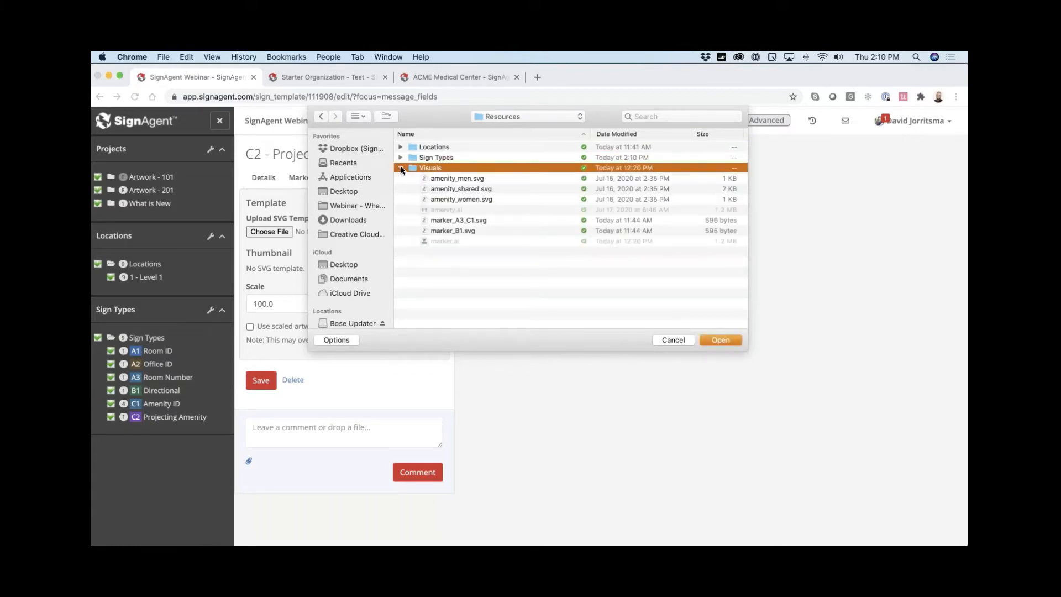
{"action": "left_click", "coordinate": [401, 157]}
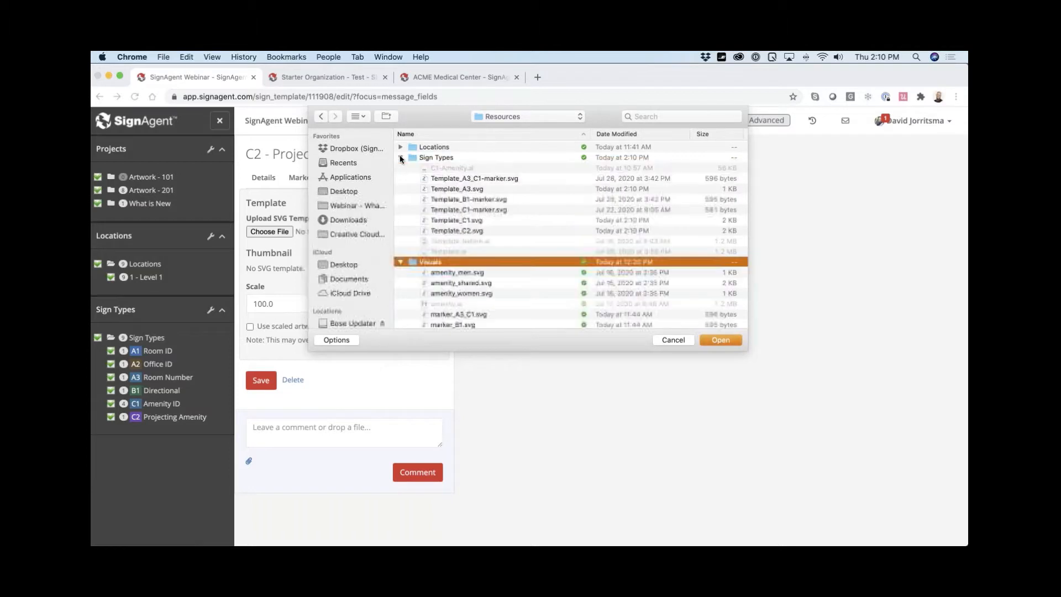
{"action": "double_click", "coordinate": [450, 231]}
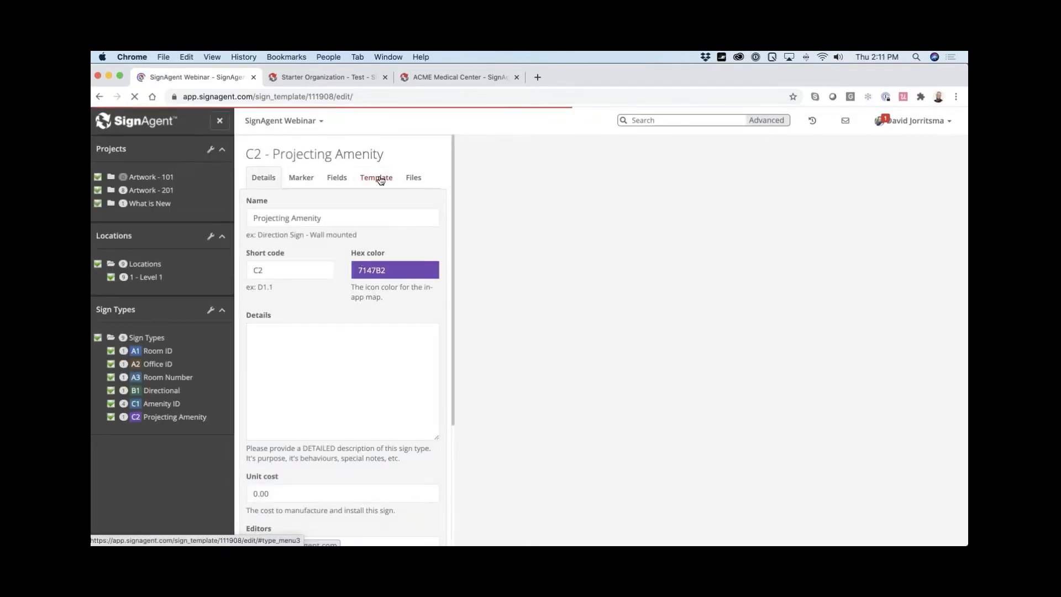
- Open the Level 1 floor plan and check the two-sided artwork of sign C2-9
{"action": "left_click", "coordinate": [149, 278]}
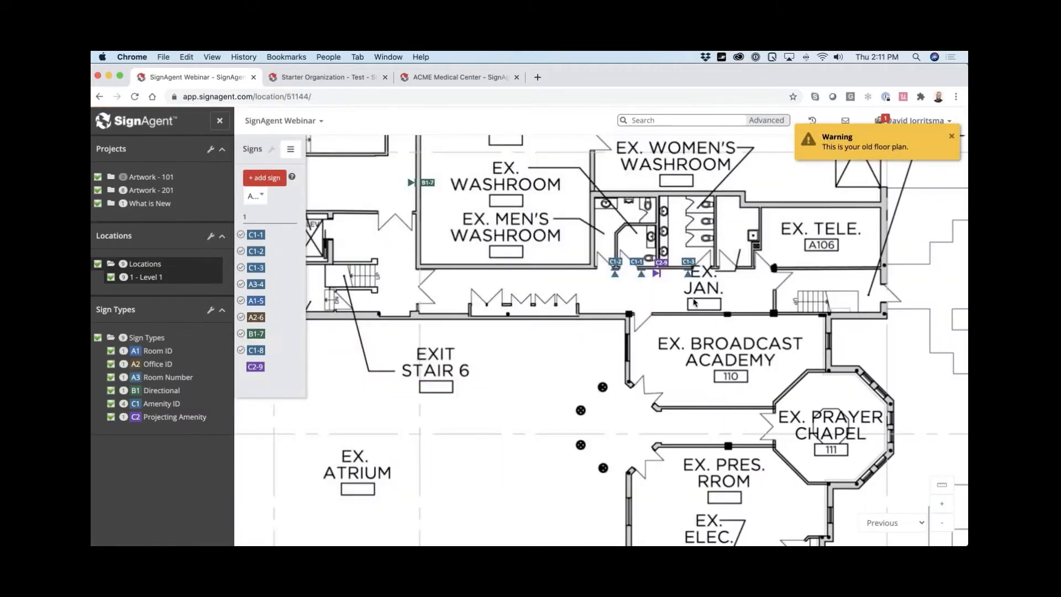
{"action": "mouse_move", "coordinate": [657, 274]}
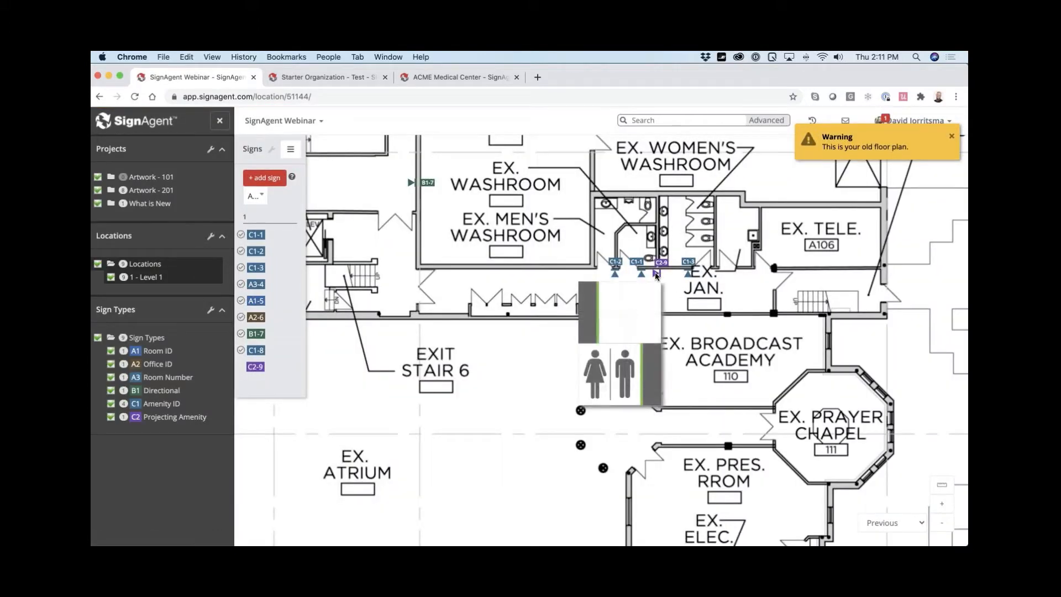
{"action": "left_click", "coordinate": [657, 274]}
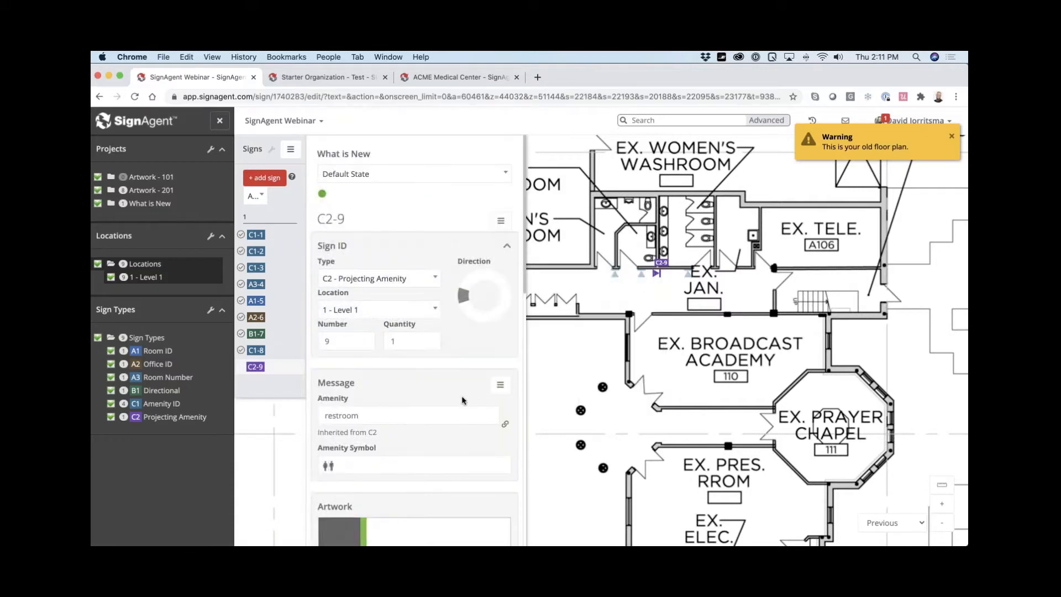
{"action": "scroll", "coordinate": [462, 400], "scroll_direction": "down", "scroll_amount": 7}
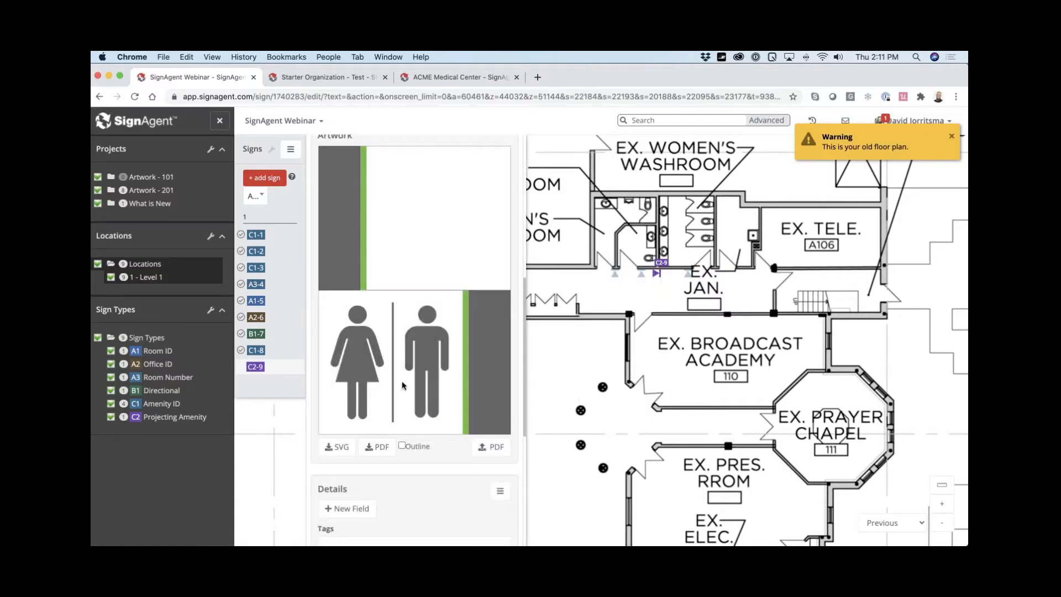
{"action": "scroll", "coordinate": [402, 385], "scroll_direction": "up", "scroll_amount": 3}
- Switch to Illustrator and compare the symbol rectangles on both sides of the C2 artboard with their amenity_symbol layer entries
{"action": "key", "text": "super+Tab"}
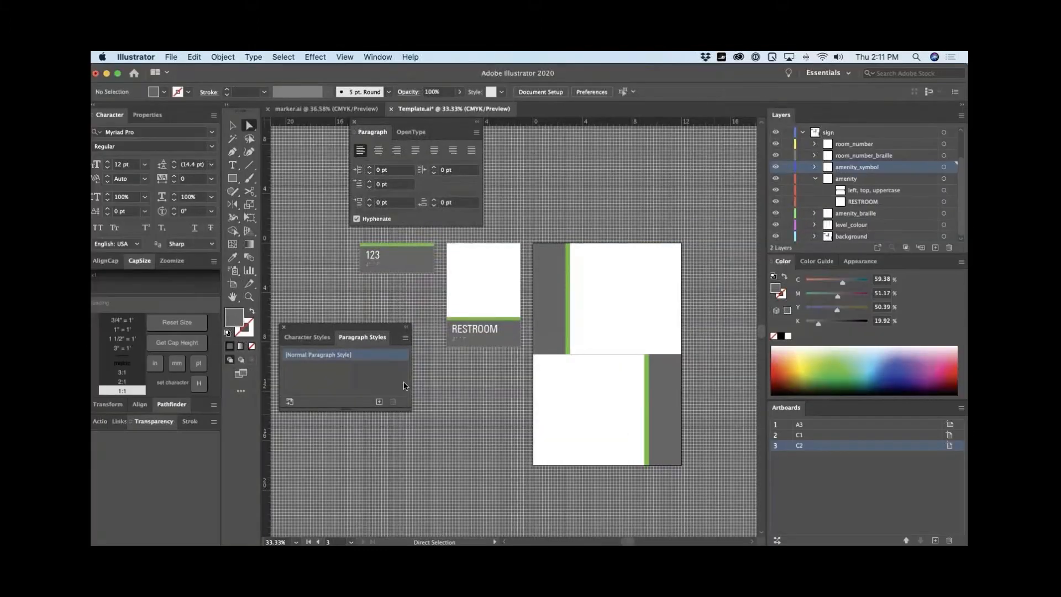
{"action": "key", "text": "alt"}
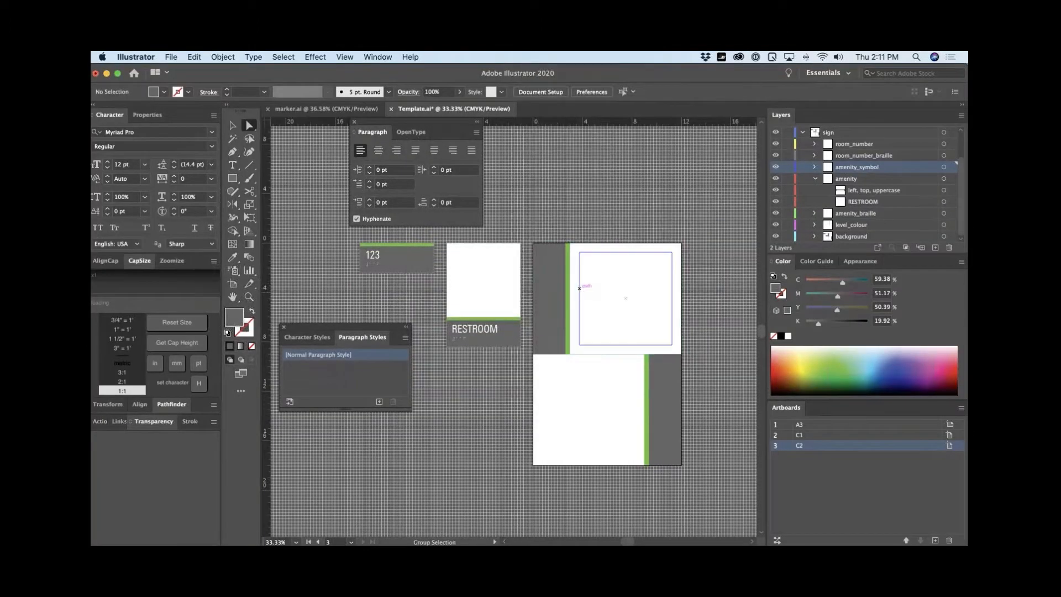
{"action": "left_click", "coordinate": [579, 288], "text": "alt"}
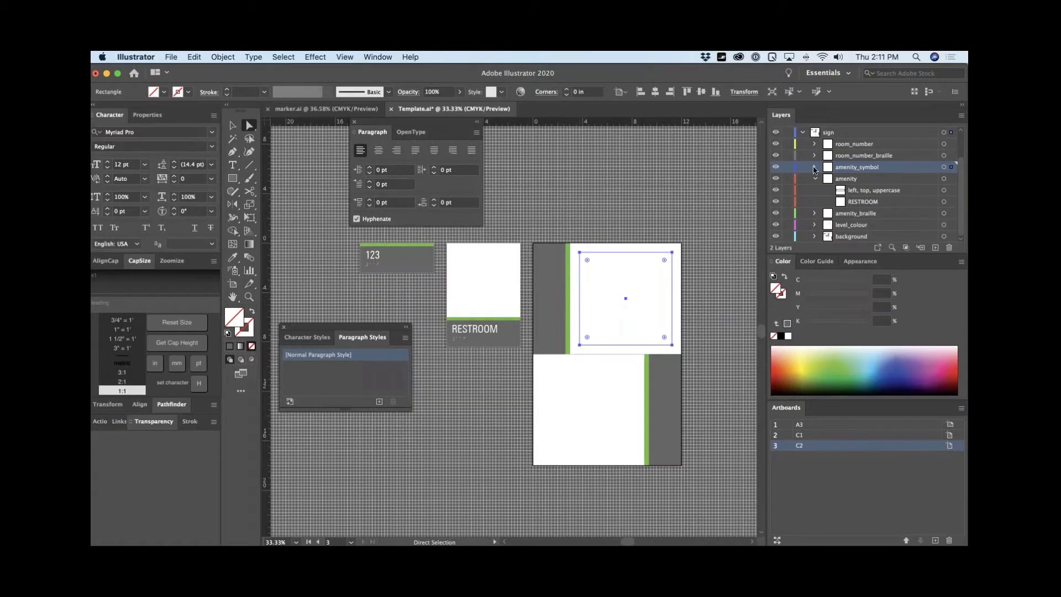
{"action": "left_click", "coordinate": [814, 167]}
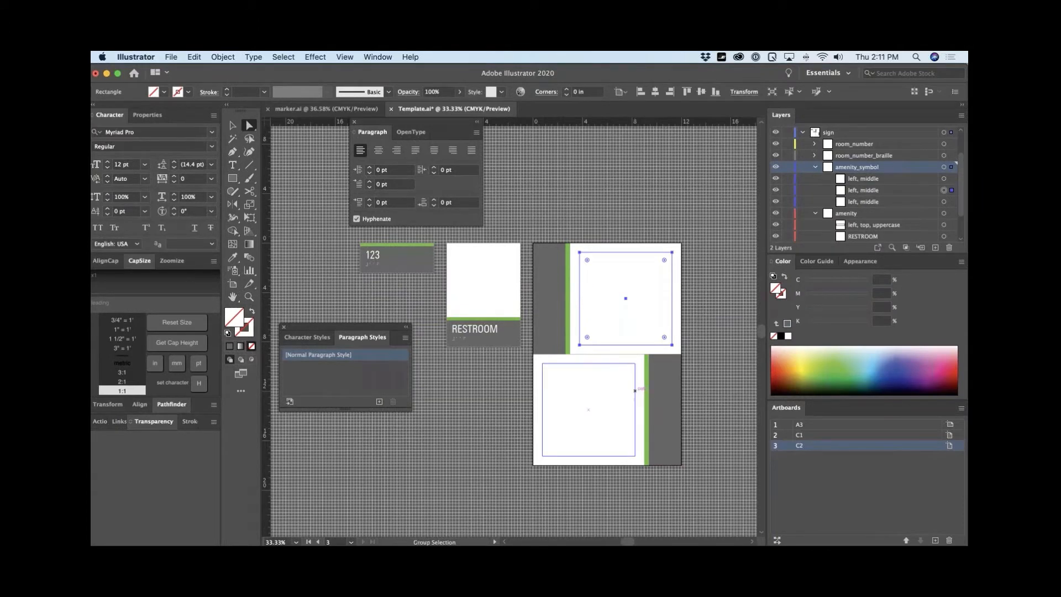
{"action": "left_click", "coordinate": [635, 390]}
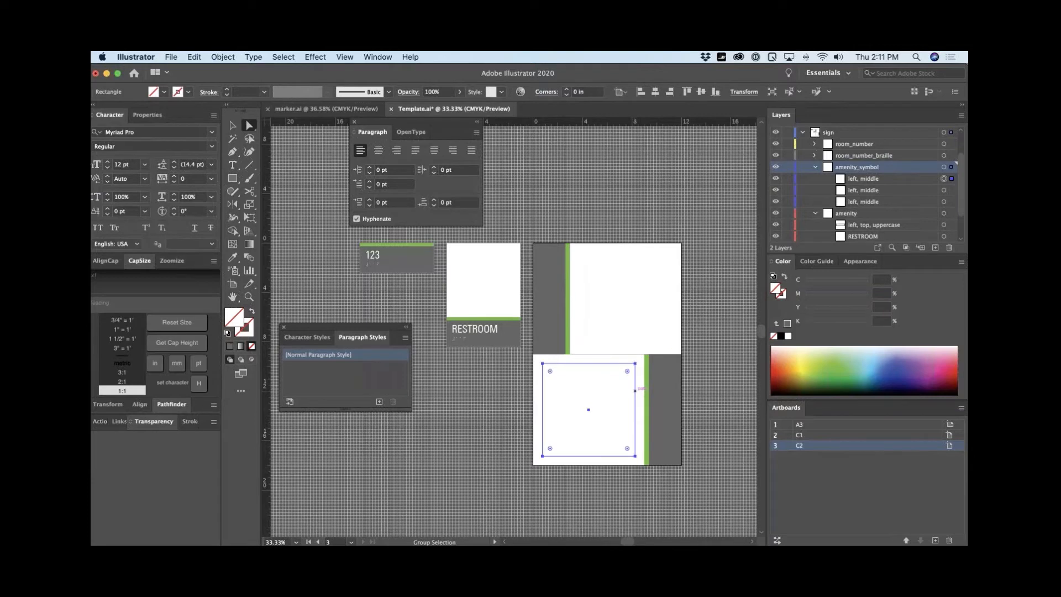
{"action": "left_click", "coordinate": [633, 344], "text": "shift"}
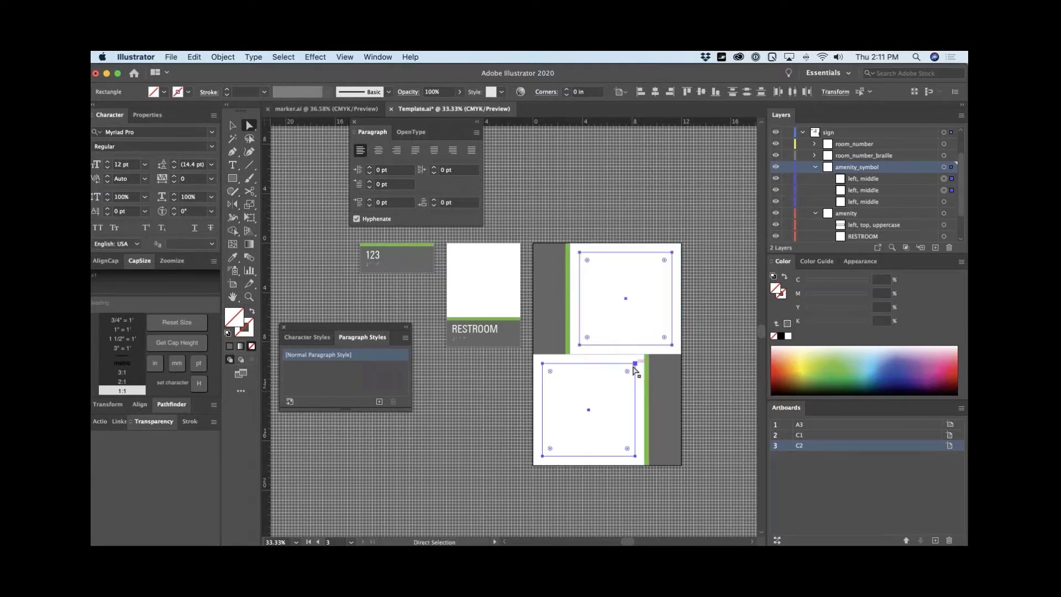
{"action": "left_click", "coordinate": [704, 292]}
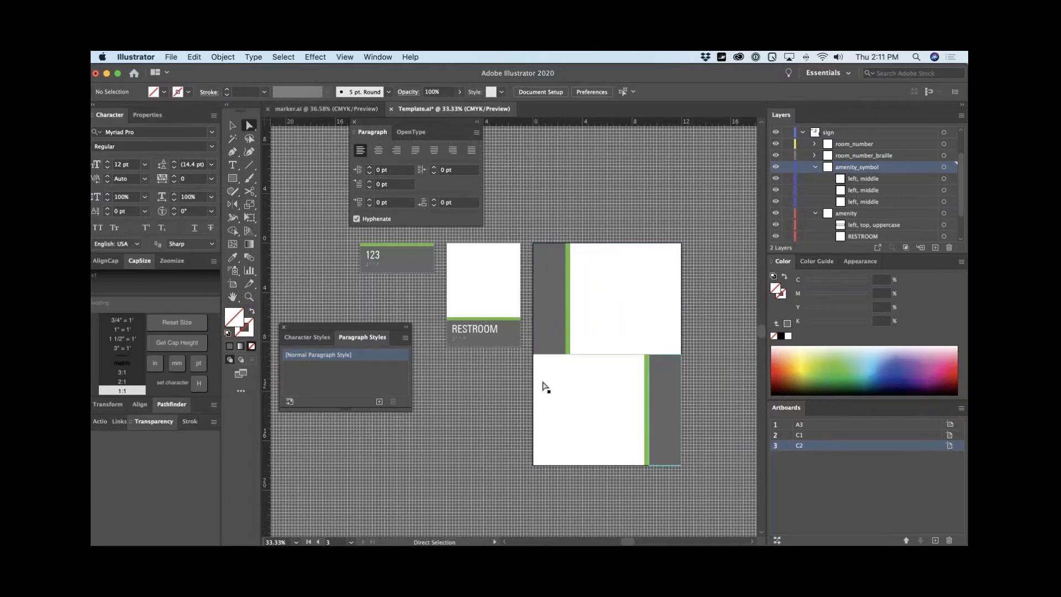
- Select all shapes on the lower side of the C2 sign to inspect them, and deselect them again
{"action": "left_click_drag", "start_coordinate": [525, 359], "coordinate": [698, 480]}
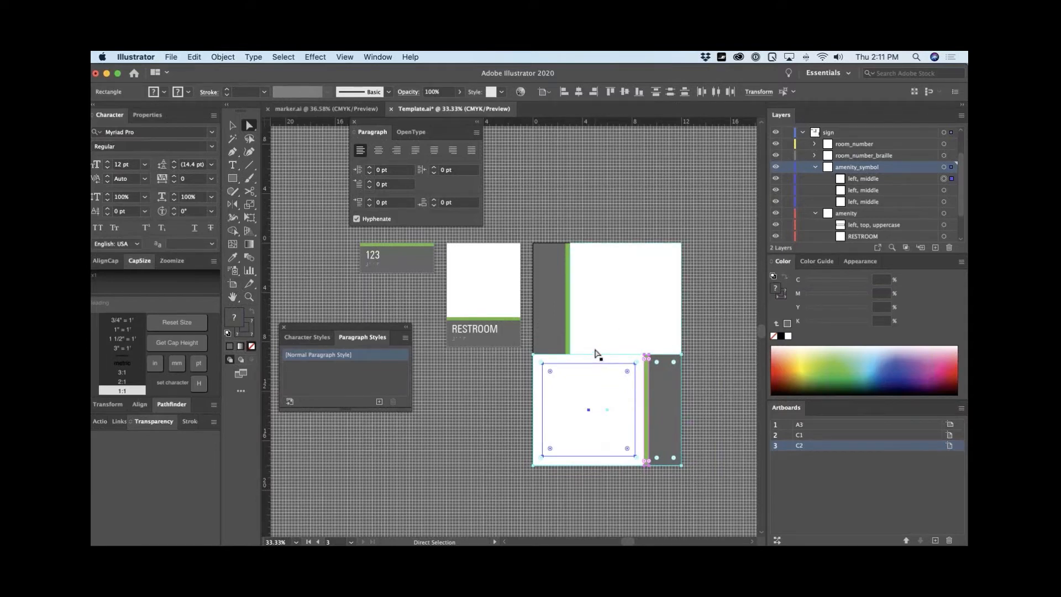
{"action": "left_click", "coordinate": [508, 406]}
{"action": "key", "text": "v"}
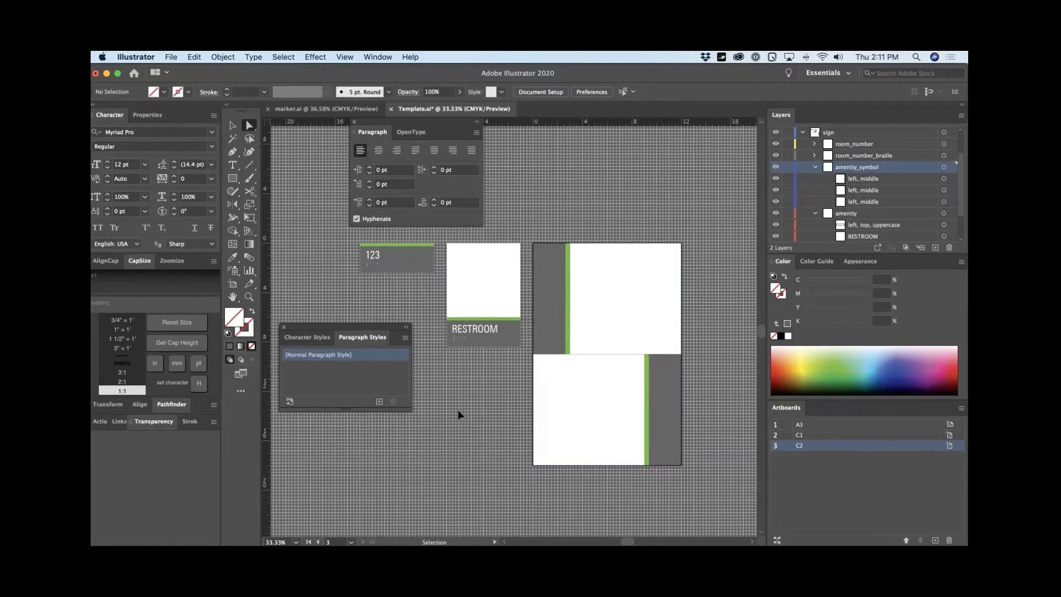
- Switch back to SignAgent in Chrome, close the C2-9 sign details and dismiss the old floor plan warning
{"action": "key", "text": "super+Tab"}
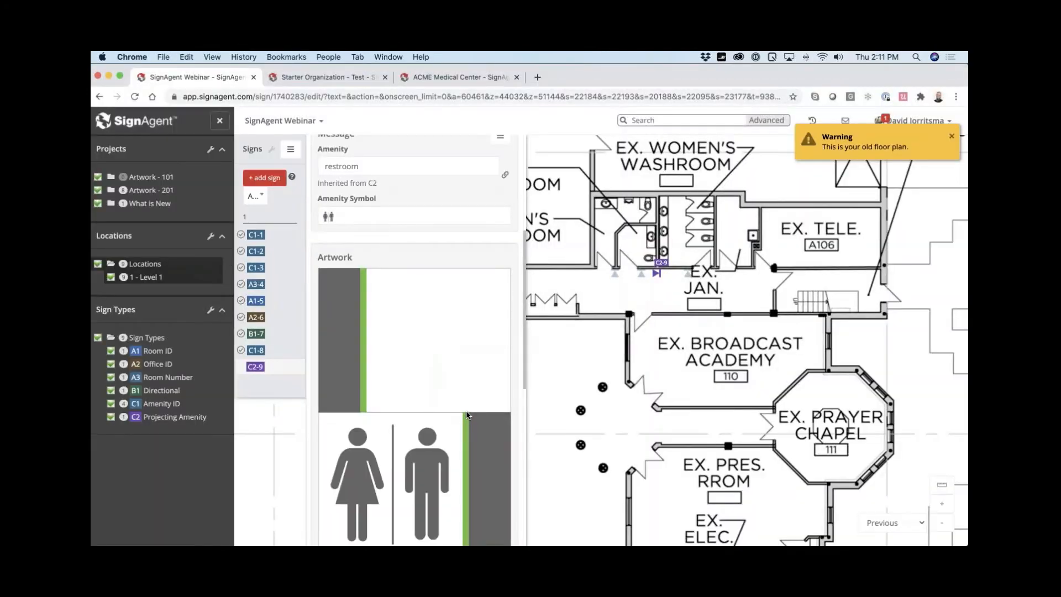
{"action": "left_click", "coordinate": [617, 356]}
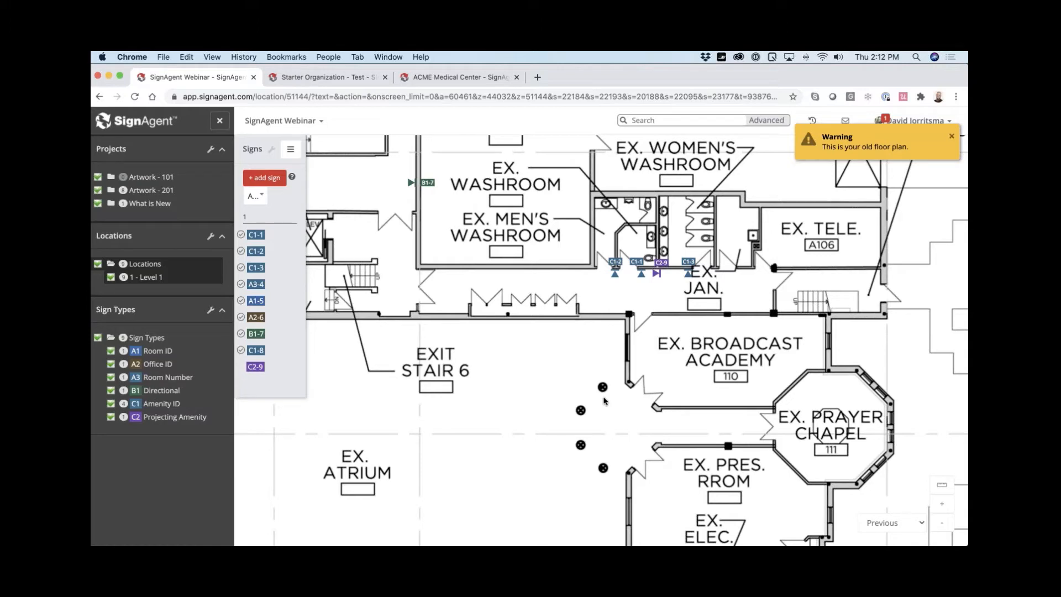
{"action": "left_click", "coordinate": [952, 137]}
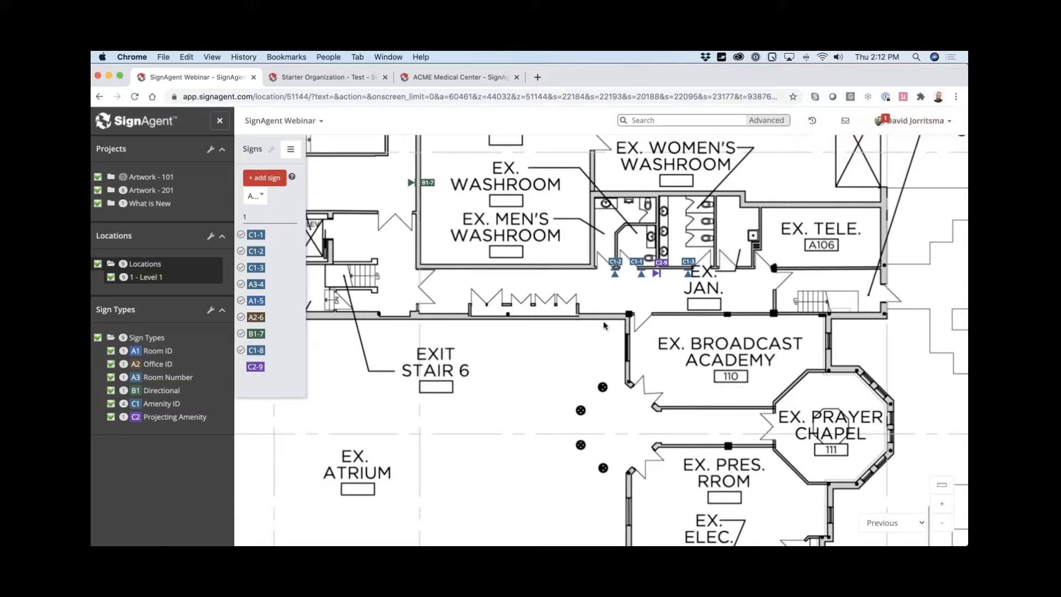
- Try the 1:100 scale in the Level 1 location settings, set it back to 1:200 and close the settings
{"action": "left_click", "coordinate": [147, 278]}
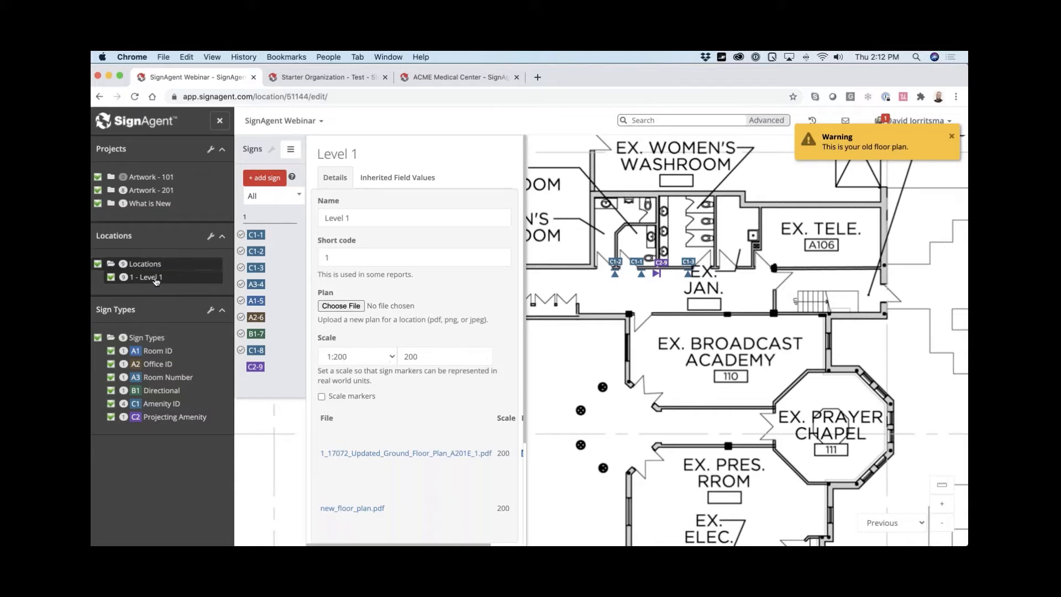
{"action": "left_click", "coordinate": [339, 356]}
{"action": "left_click", "coordinate": [362, 367]}
{"action": "left_click", "coordinate": [384, 358]}
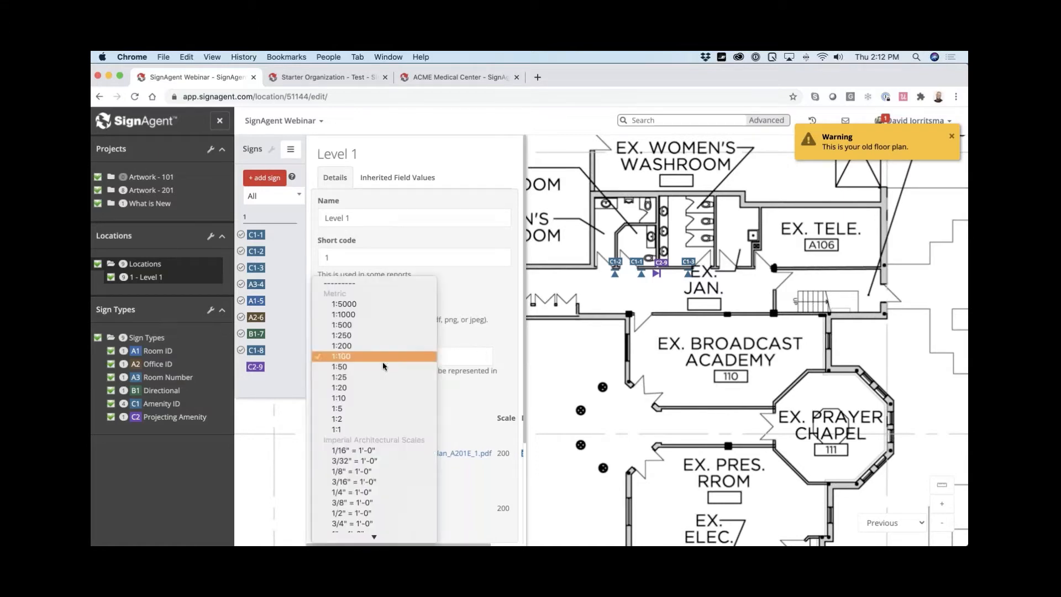
{"action": "left_click", "coordinate": [339, 346]}
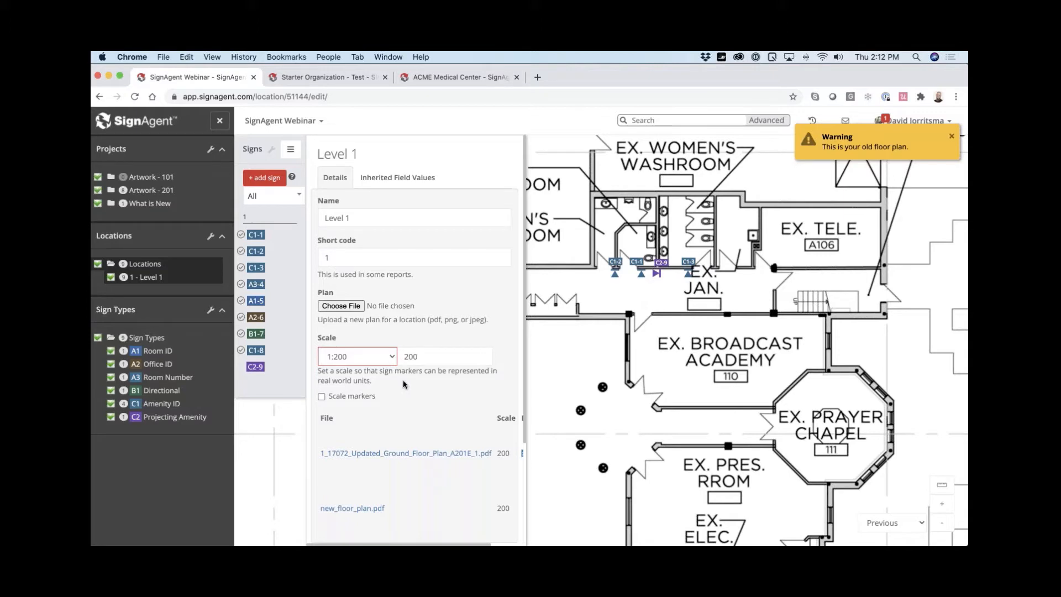
{"action": "left_click", "coordinate": [620, 367]}
- Enable Scale markers in the Level 1 location settings and save the location
{"action": "scroll", "coordinate": [620, 370], "scroll_direction": "down", "scroll_amount": 5}
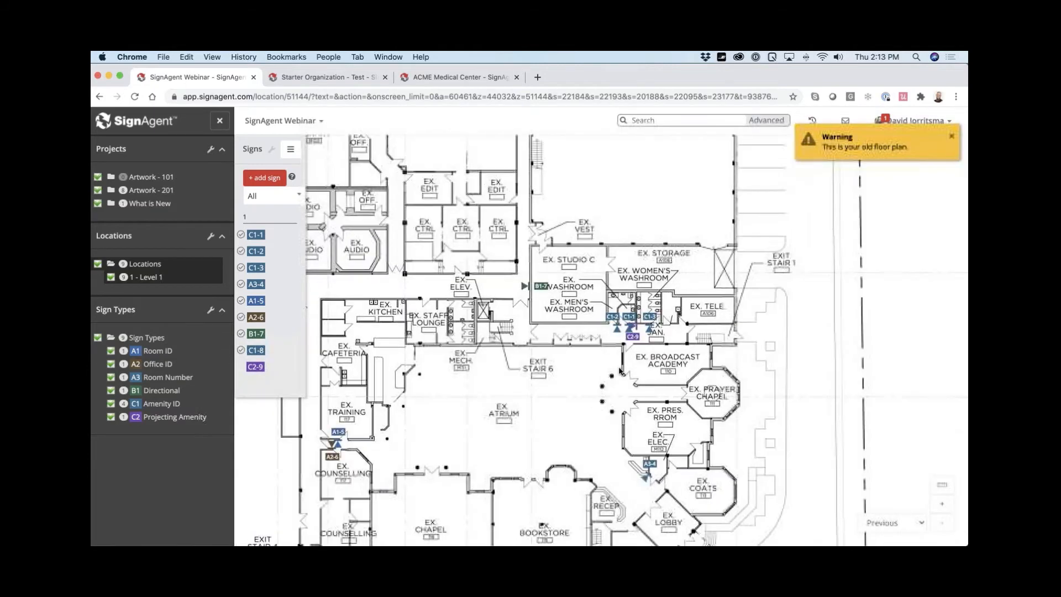
{"action": "scroll", "coordinate": [620, 371], "scroll_direction": "down", "scroll_amount": 3}
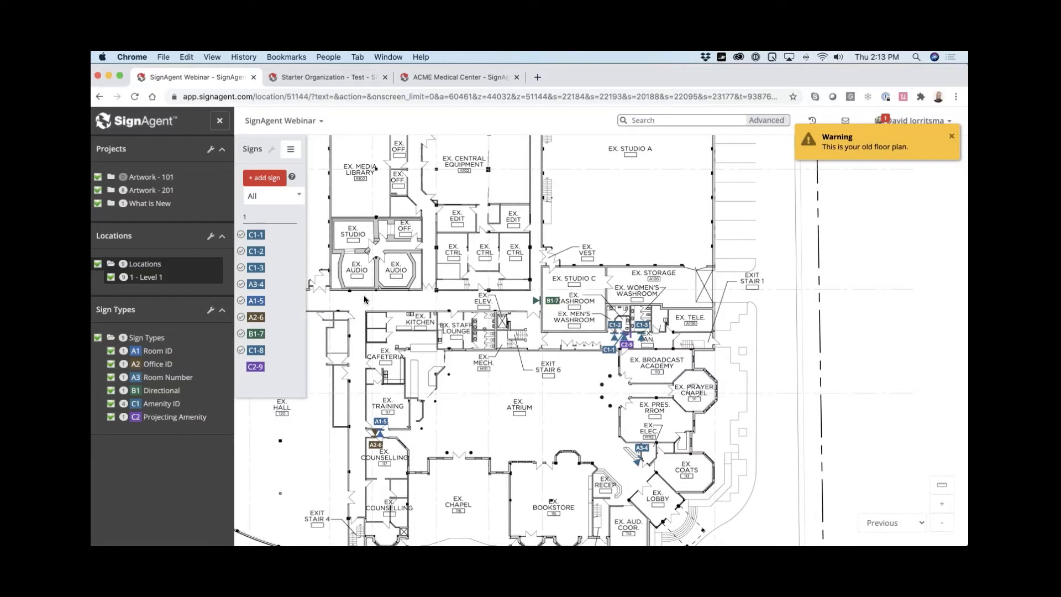
{"action": "right_click", "coordinate": [152, 278]}
{"action": "left_click", "coordinate": [133, 295]}
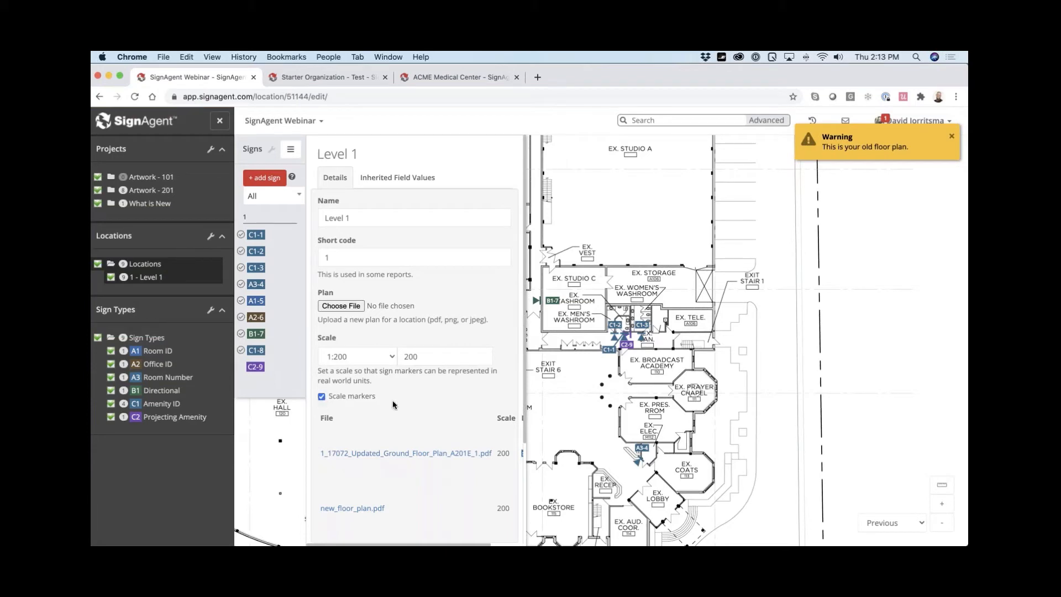
{"action": "key", "text": "Return"}
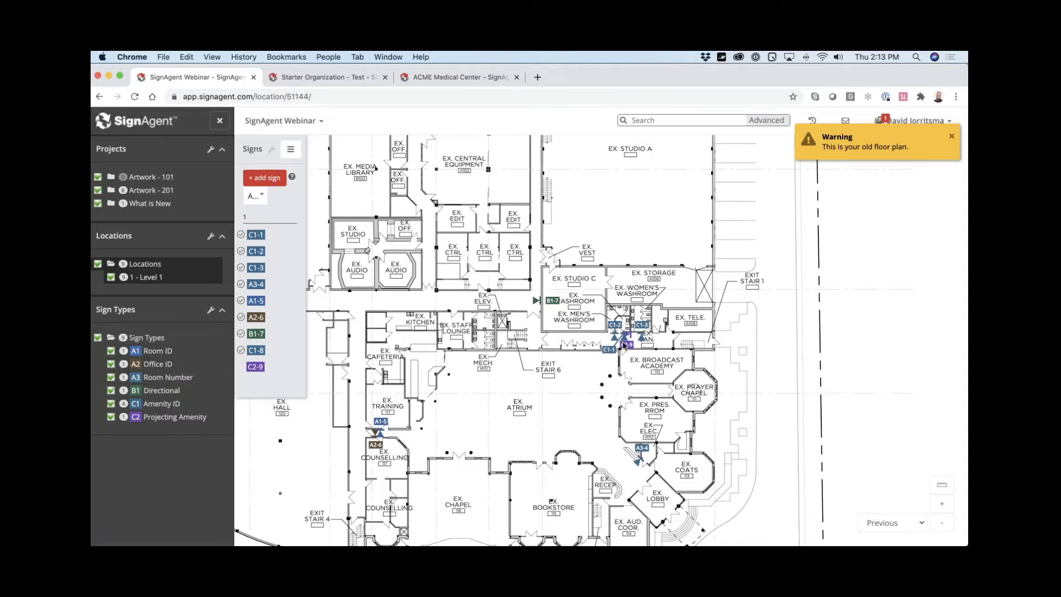
- Switch to the marker.ai document in Illustrator and dock the Paragraph Styles panel away from the artboards
{"action": "scroll", "coordinate": [635, 333], "scroll_direction": "up", "scroll_amount": 2}
{"action": "scroll", "coordinate": [636, 333], "scroll_direction": "up", "scroll_amount": 3}
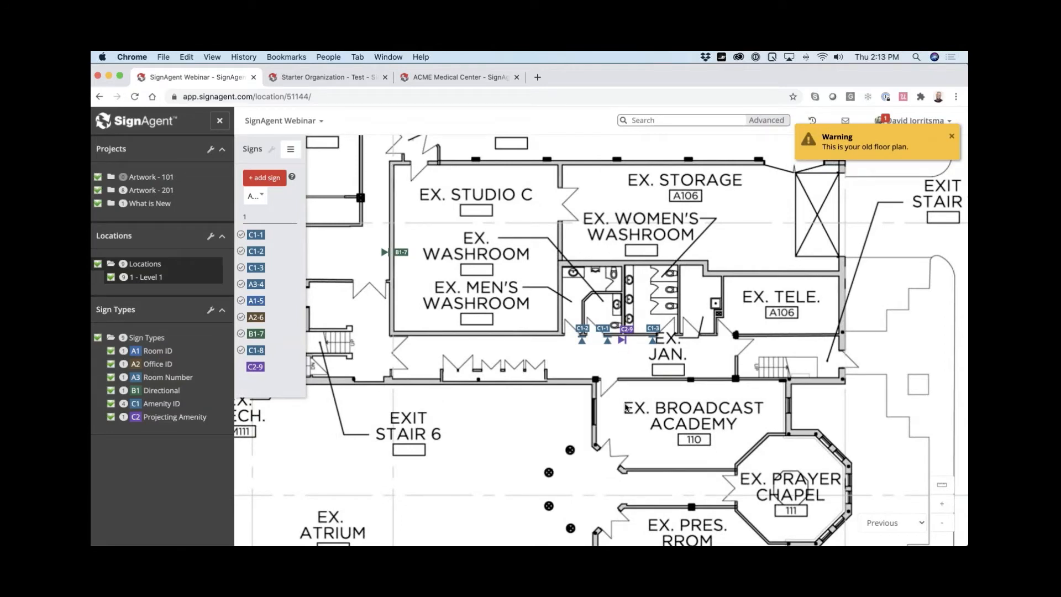
{"action": "key", "text": "super+Tab"}
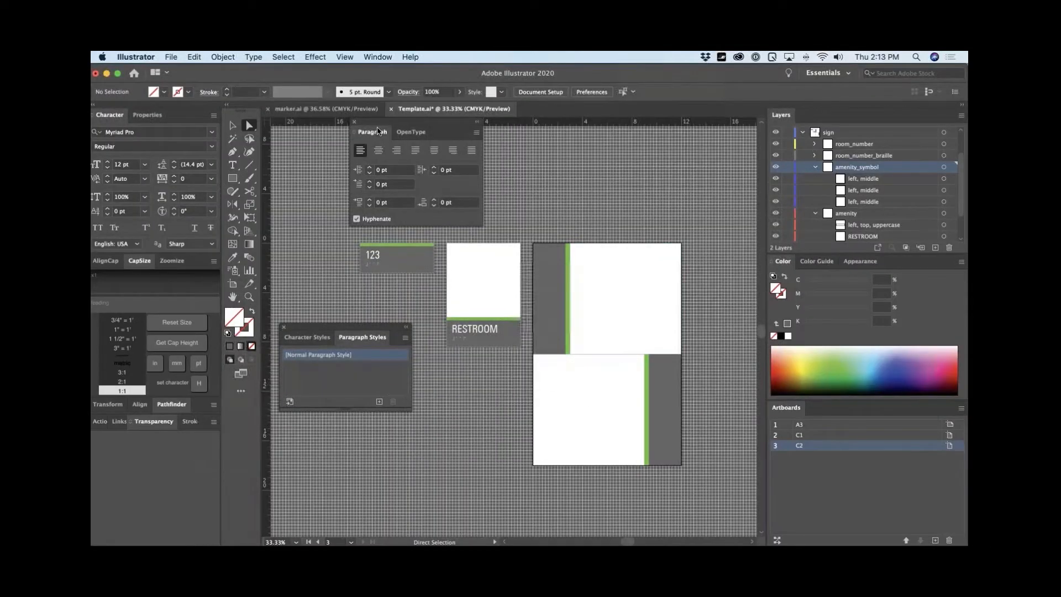
{"action": "left_click", "coordinate": [313, 111]}
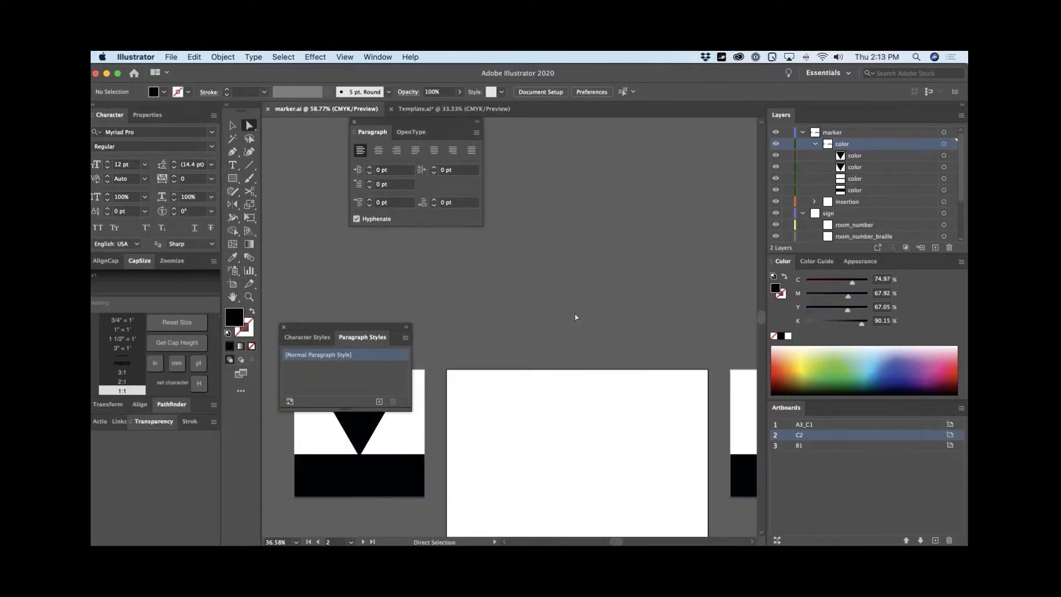
{"action": "key", "text": "super+minus"}
{"action": "key", "text": "super+minus"}
{"action": "key", "text": "super+minus"}
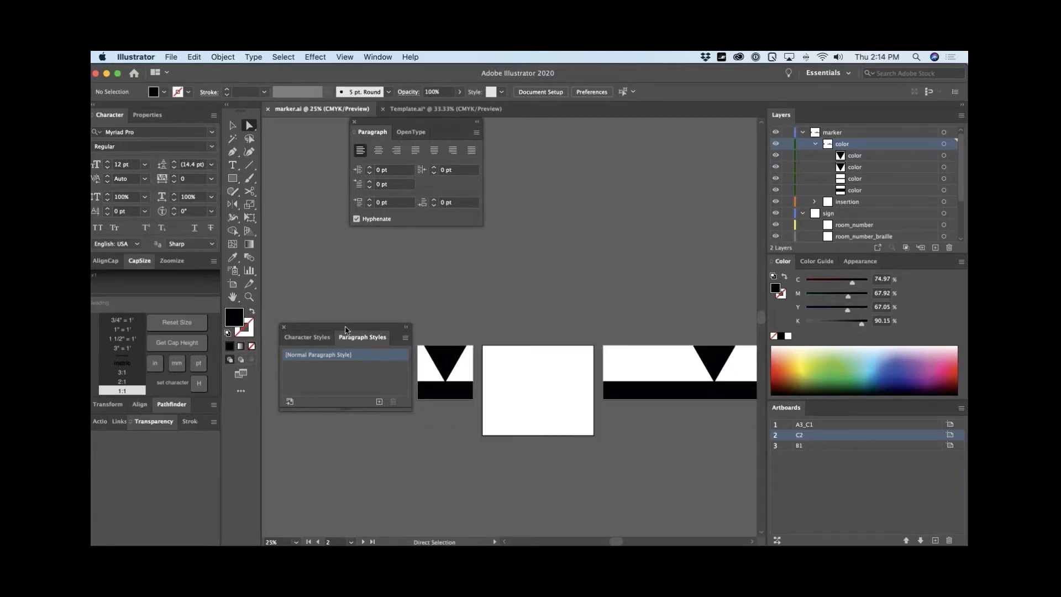
{"action": "left_click_drag", "start_coordinate": [281, 408], "coordinate": [162, 464]}
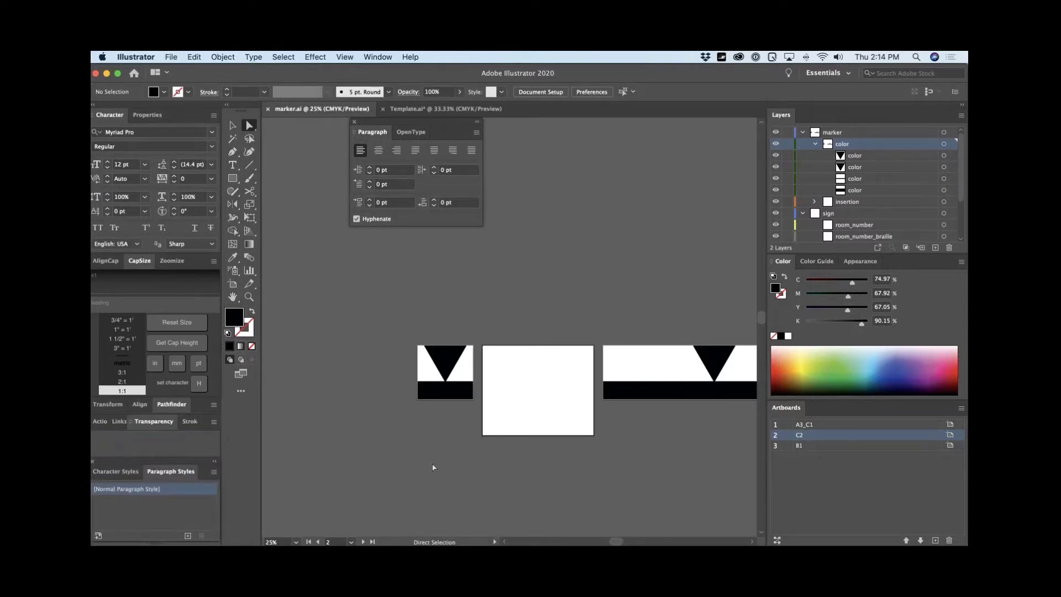
{"action": "scroll", "coordinate": [629, 464], "scroll_direction": "right", "scroll_amount": 5}
{"action": "scroll", "coordinate": [629, 465], "scroll_direction": "down", "scroll_amount": 2}
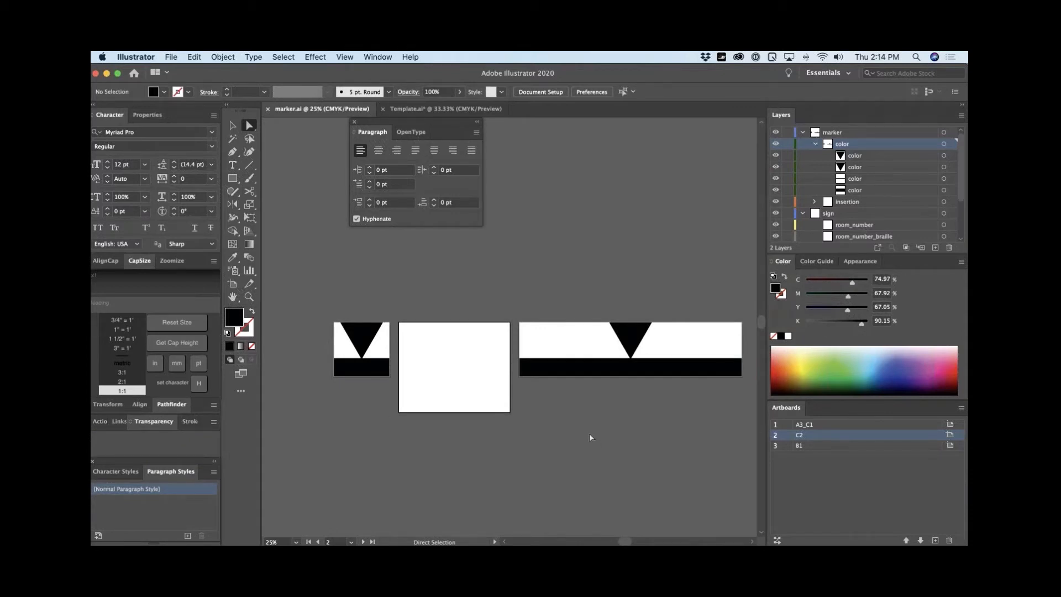
{"action": "key", "text": "super+minus"}
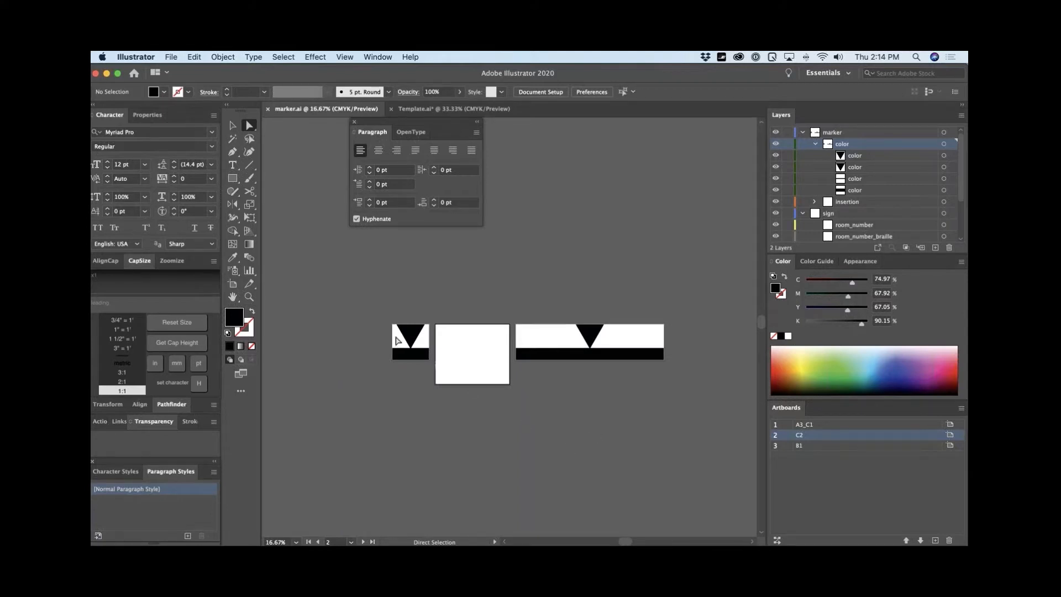
- Copy the triangle, bar and insertion ellipse from the A3_C1 artboard onto the middle of the C2 artboard's upper edge
{"action": "left_click", "coordinate": [399, 343]}
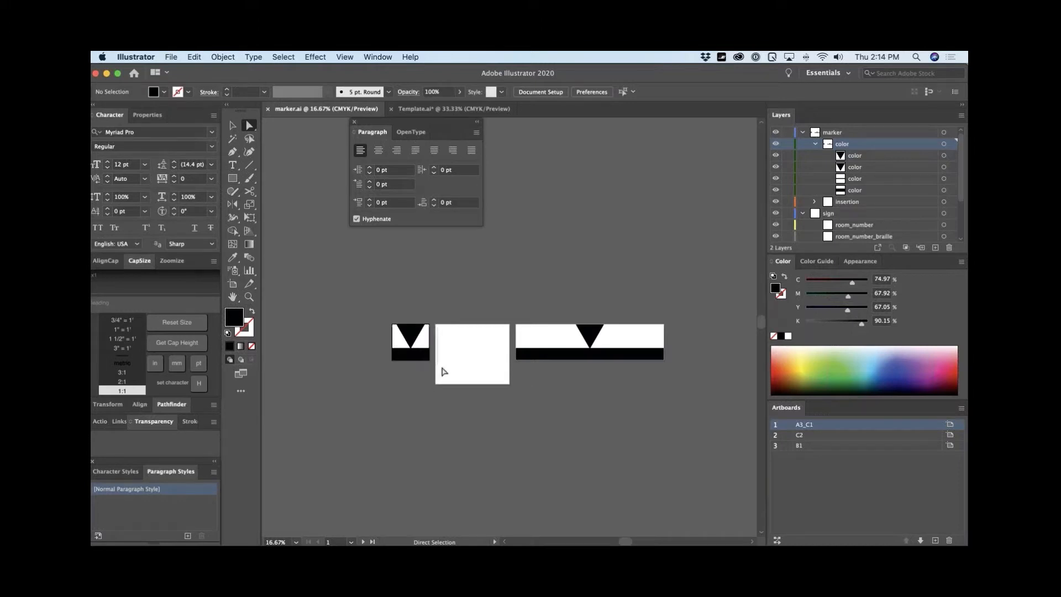
{"action": "left_click", "coordinate": [445, 373]}
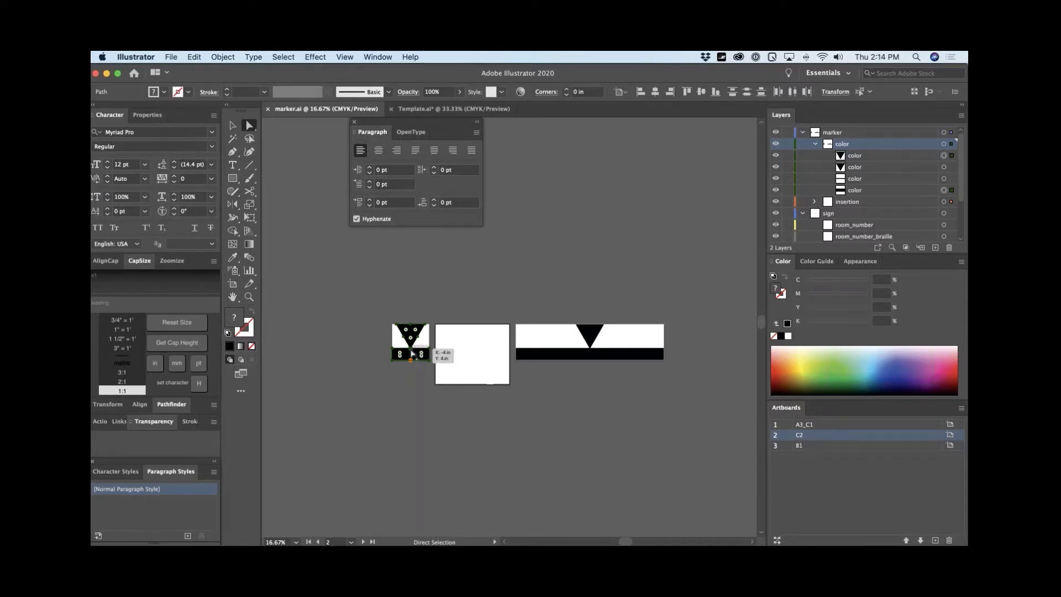
{"action": "left_click_drag", "start_coordinate": [411, 354], "coordinate": [473, 351]}
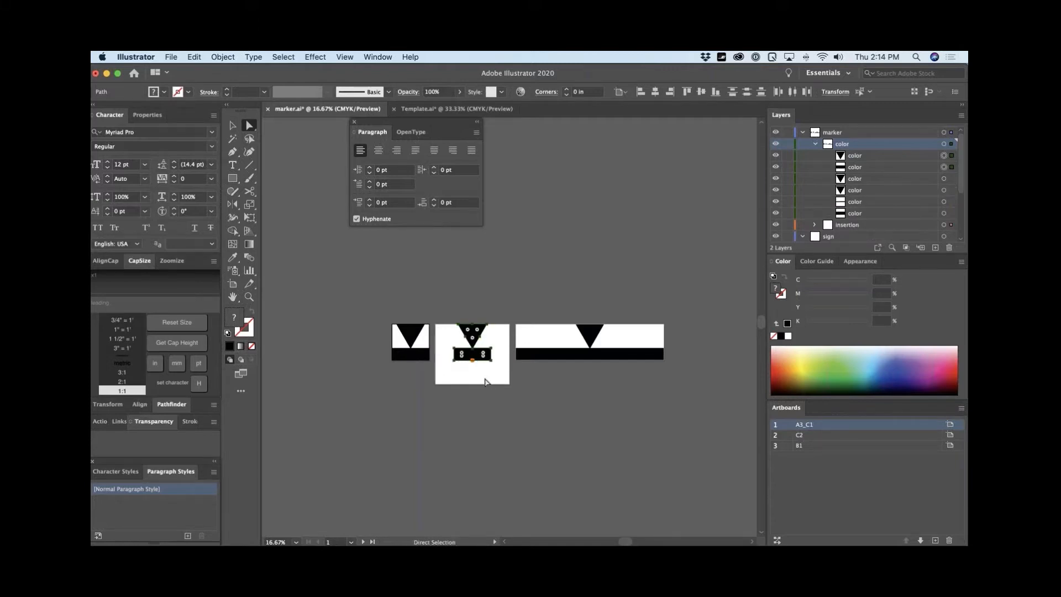
- Delete the sign layer with its sublayers from marker.ai, keeping the marker layer
{"action": "left_click", "coordinate": [817, 145]}
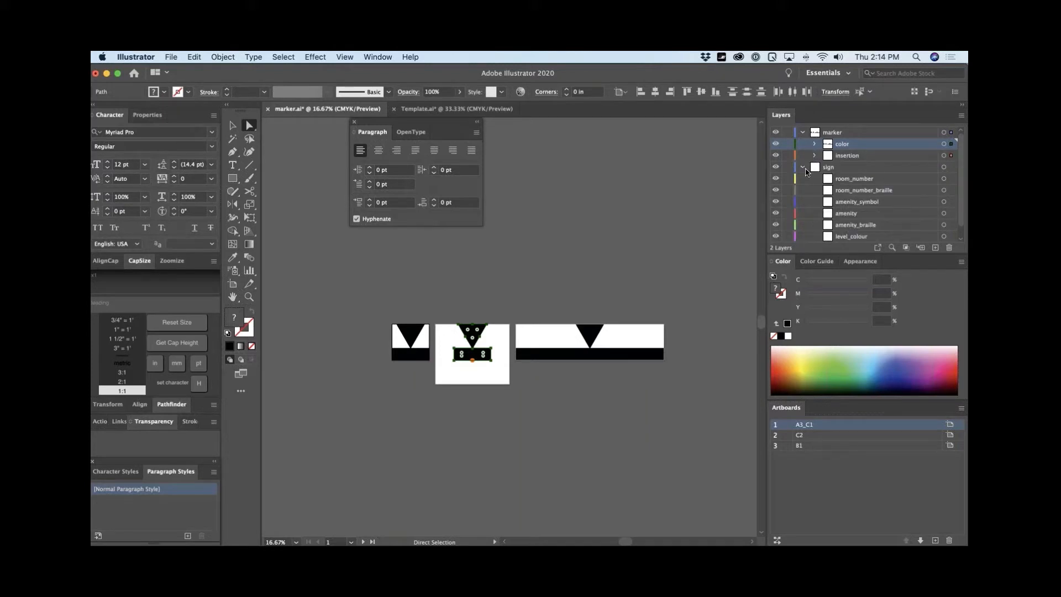
{"action": "left_click", "coordinate": [804, 168]}
{"action": "left_click", "coordinate": [867, 166]}
{"action": "key", "text": "Delete"}
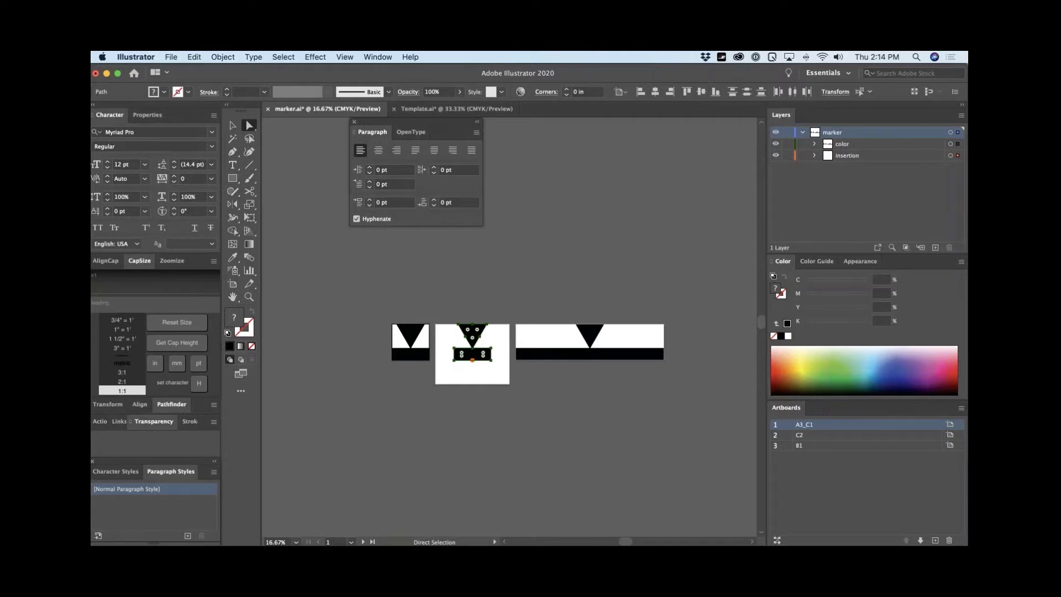
- Examine the contents of the color and insertion sublayers, and check the B1 Directional sign type in SignAgent
{"action": "left_click", "coordinate": [826, 145]}
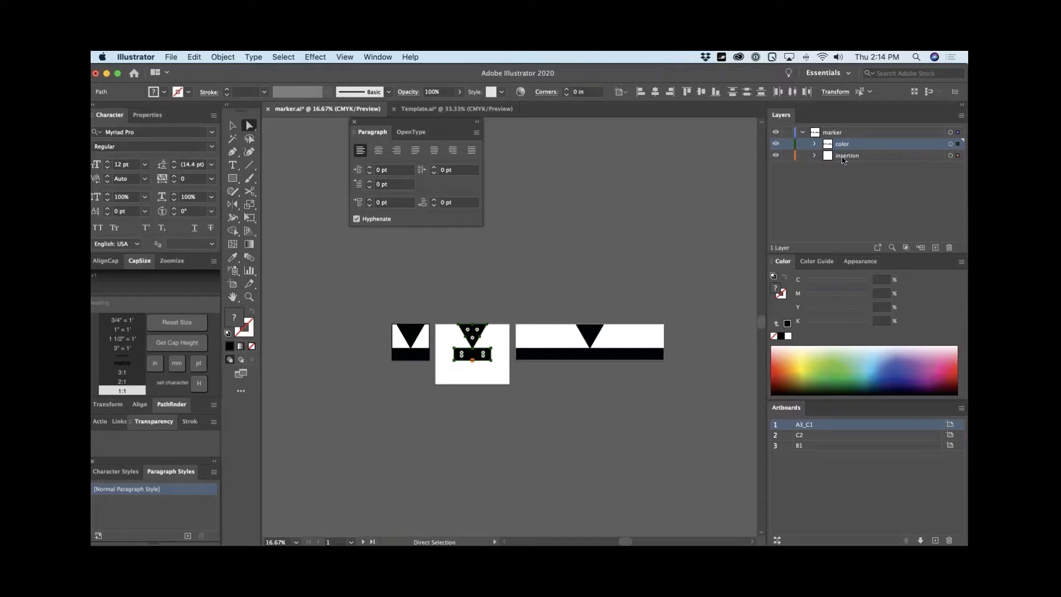
{"action": "left_click", "coordinate": [815, 145]}
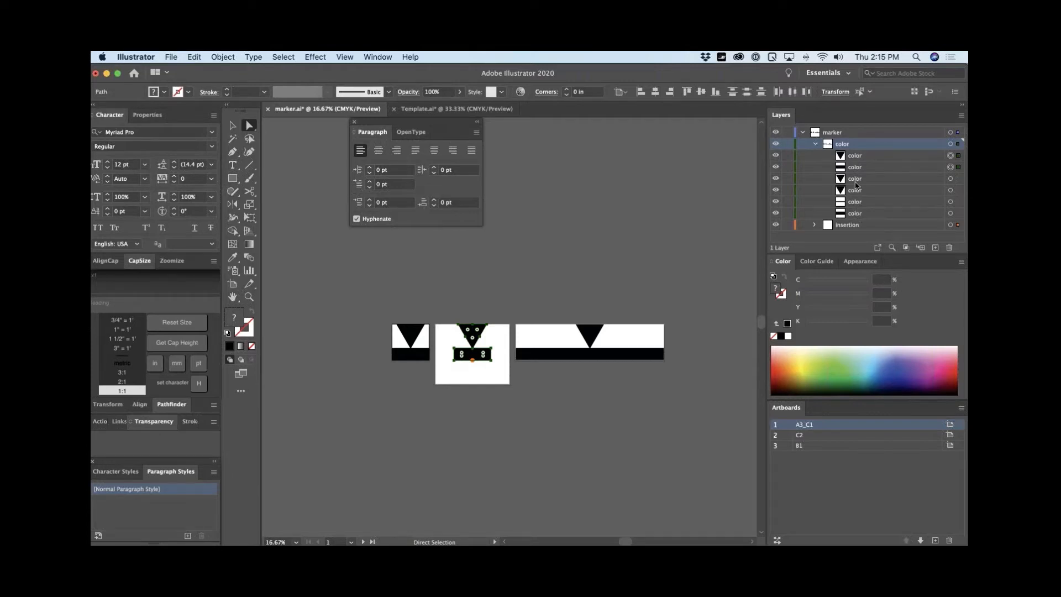
{"action": "key", "text": "super+Tab"}
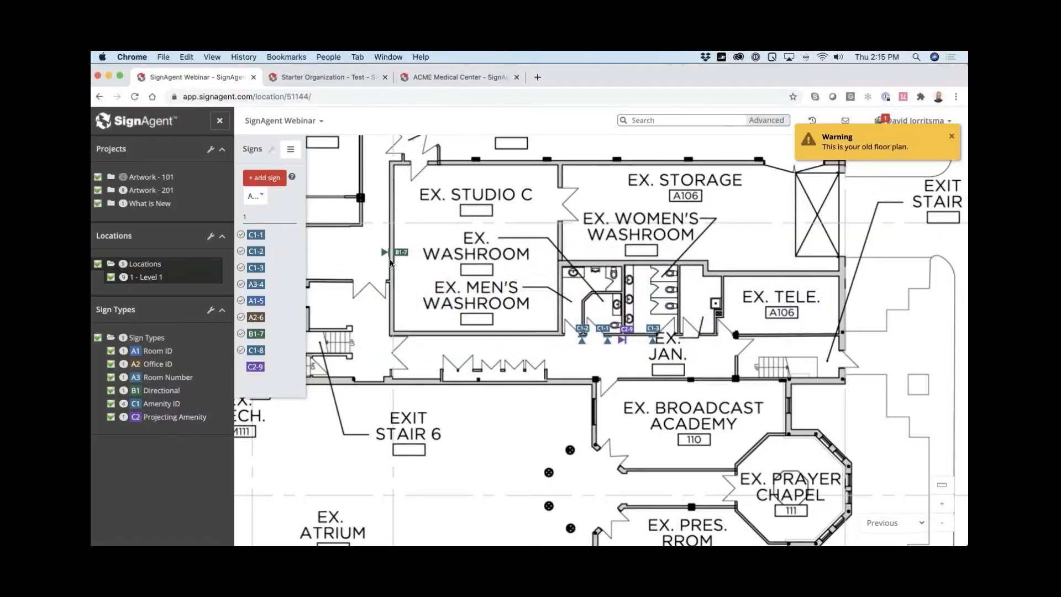
{"action": "mouse_move", "coordinate": [385, 256]}
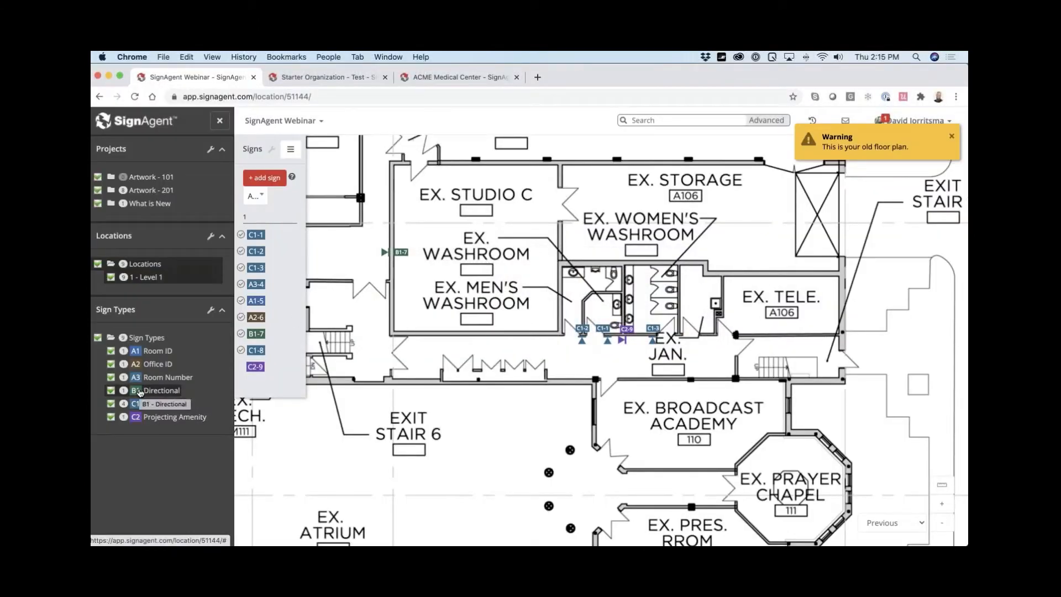
{"action": "key", "text": "super+Tab"}
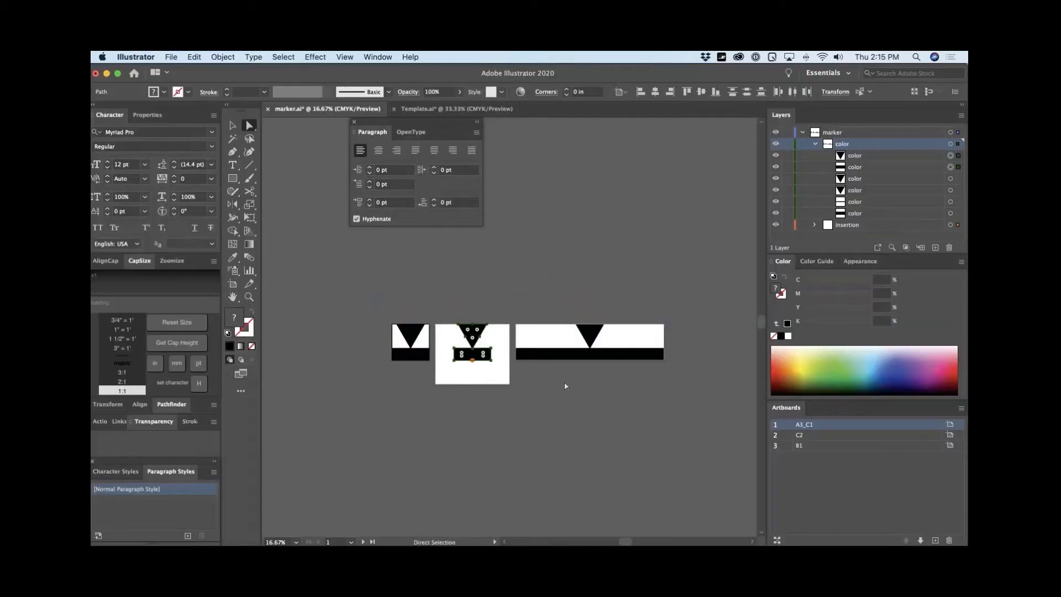
{"action": "left_click", "coordinate": [814, 225]}
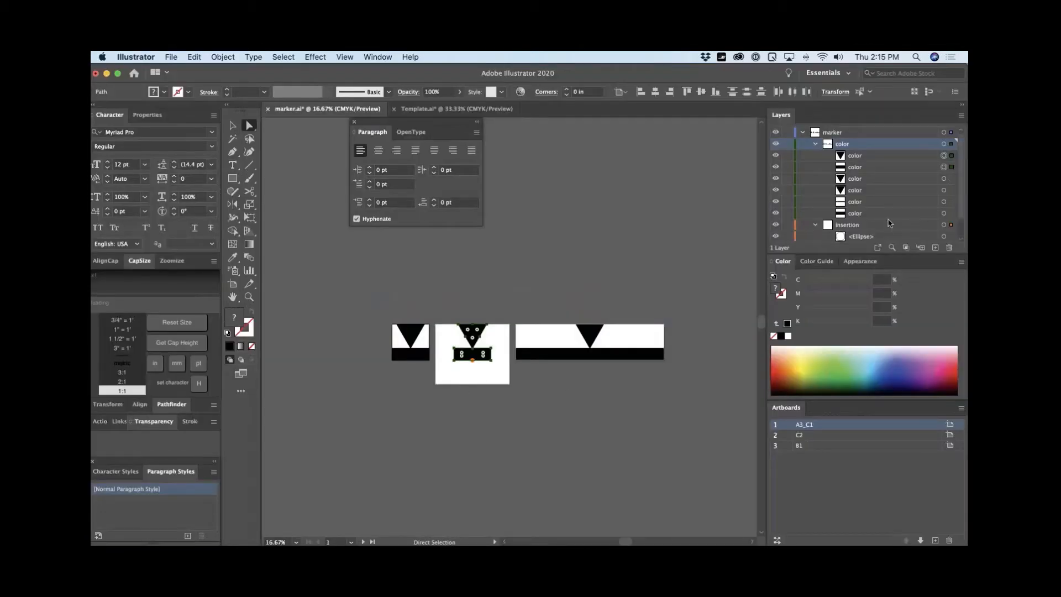
{"action": "scroll", "coordinate": [851, 221], "scroll_direction": "down", "scroll_amount": 1}
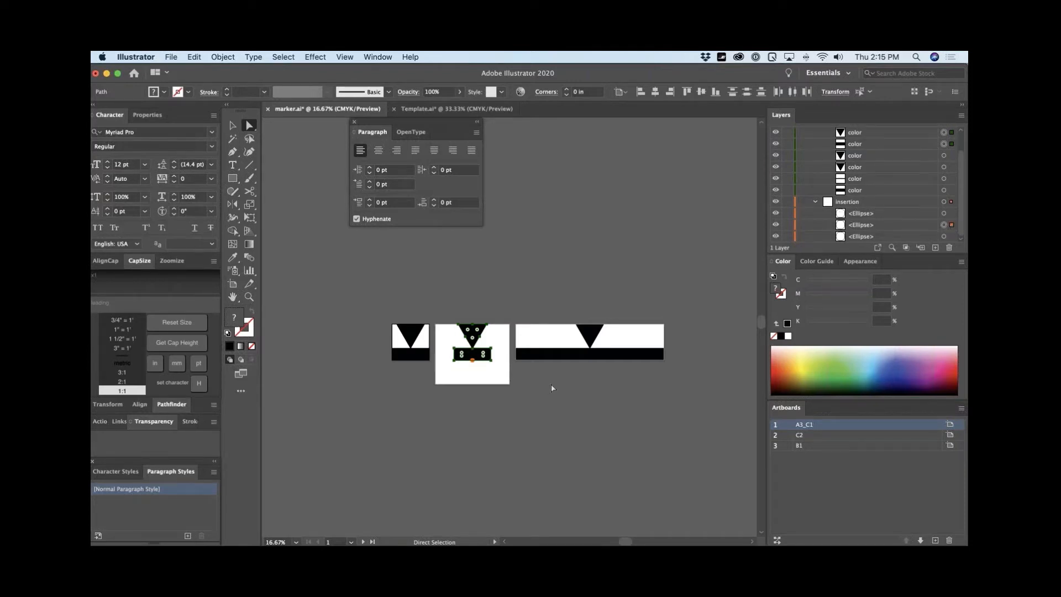
- Widen the copied bar symmetrically about its centre to span the full width of the C2 artboard
{"action": "left_click", "coordinate": [499, 375]}
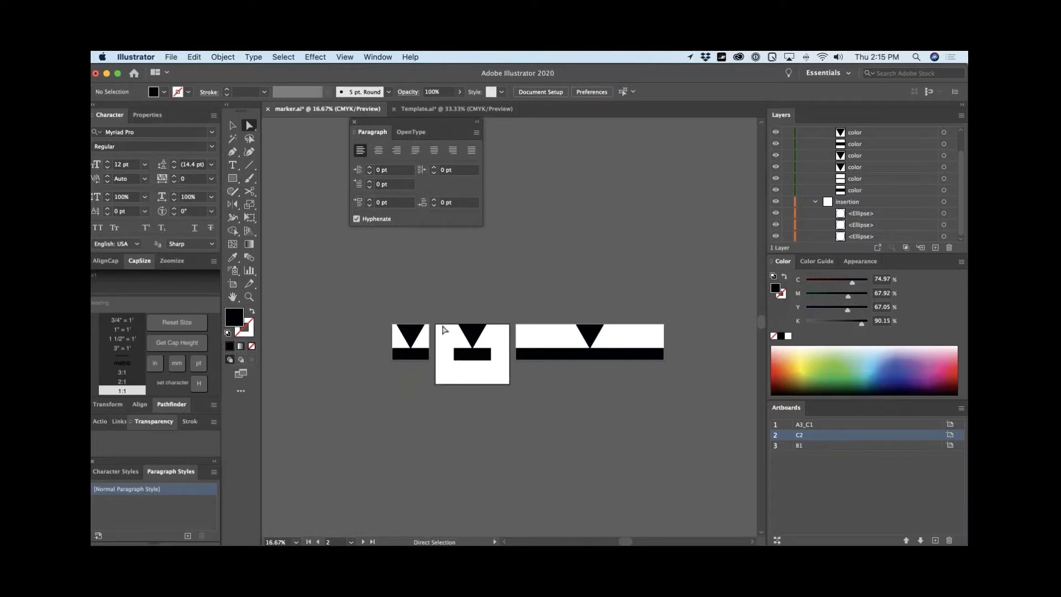
{"action": "key", "text": "z"}
{"action": "left_click_drag", "start_coordinate": [419, 308], "coordinate": [564, 421]}
{"action": "key", "text": "a"}
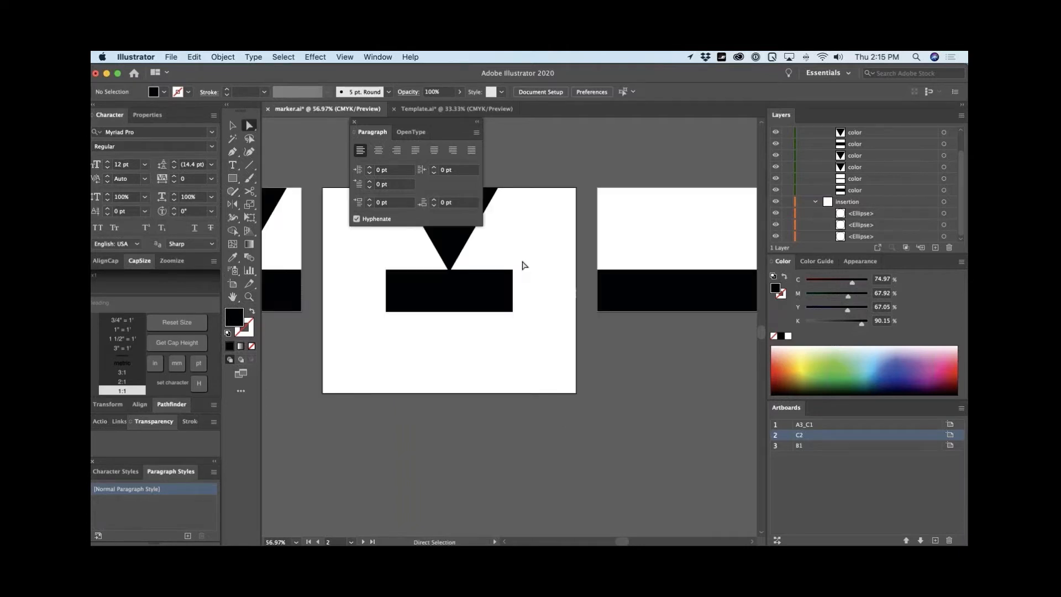
{"action": "left_click", "coordinate": [513, 293]}
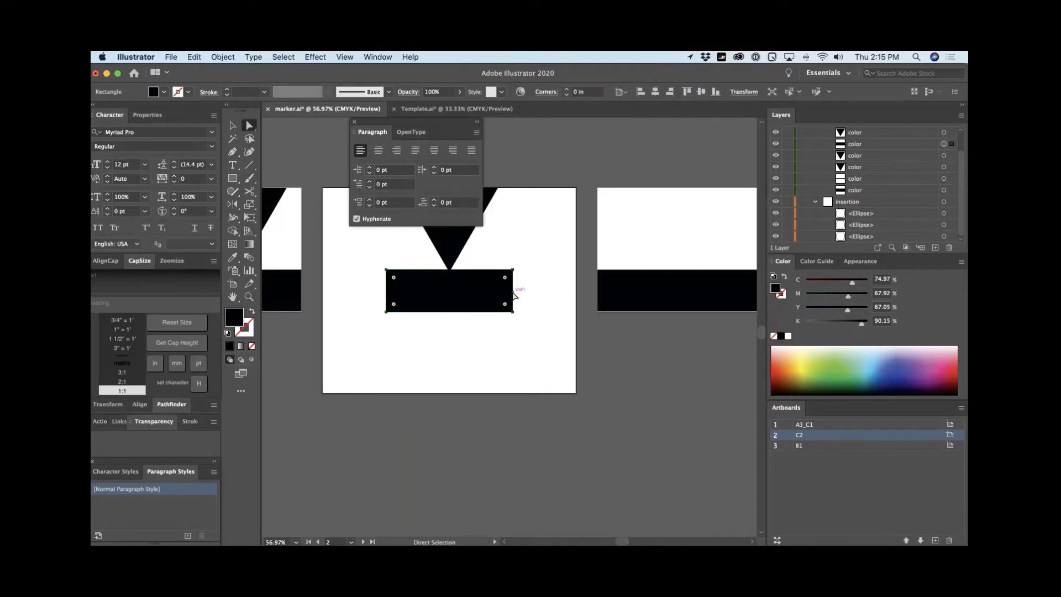
{"action": "key", "text": "v"}
{"action": "left_click_drag", "start_coordinate": [514, 290], "coordinate": [577, 291]}
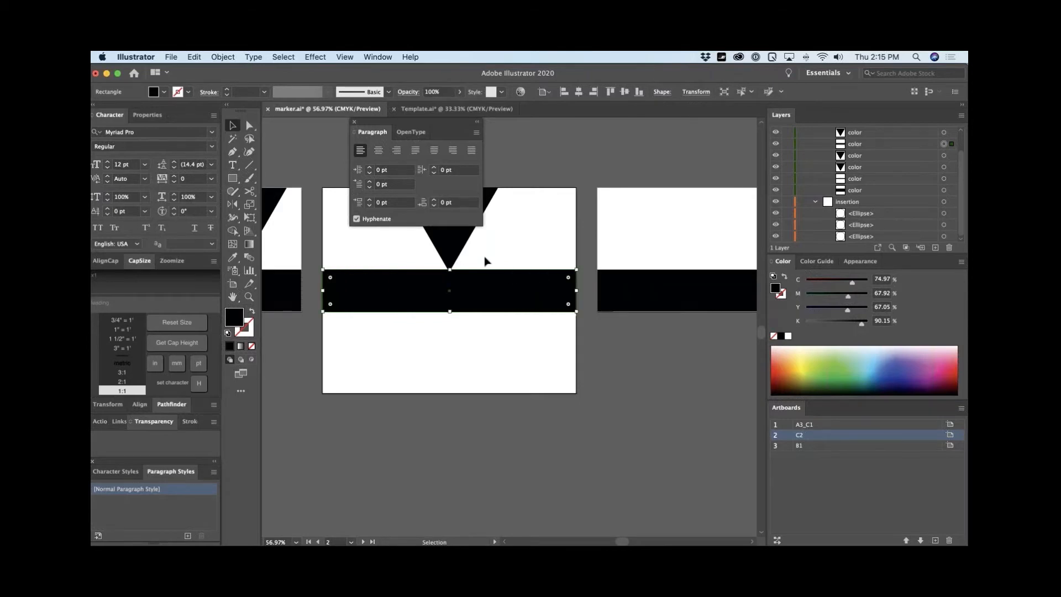
- Reflect a copy of the C2 triangle to point upward and place it below the bar on the artboard's lower edge
{"action": "left_click", "coordinate": [463, 254]}
{"action": "left_click", "coordinate": [463, 254]}
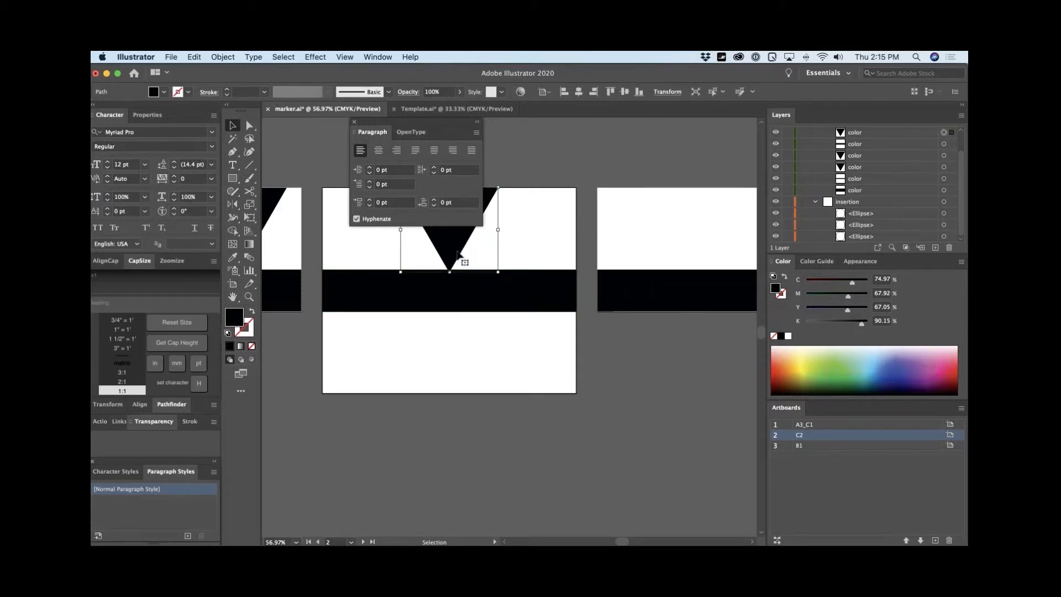
{"action": "key", "text": "o"}
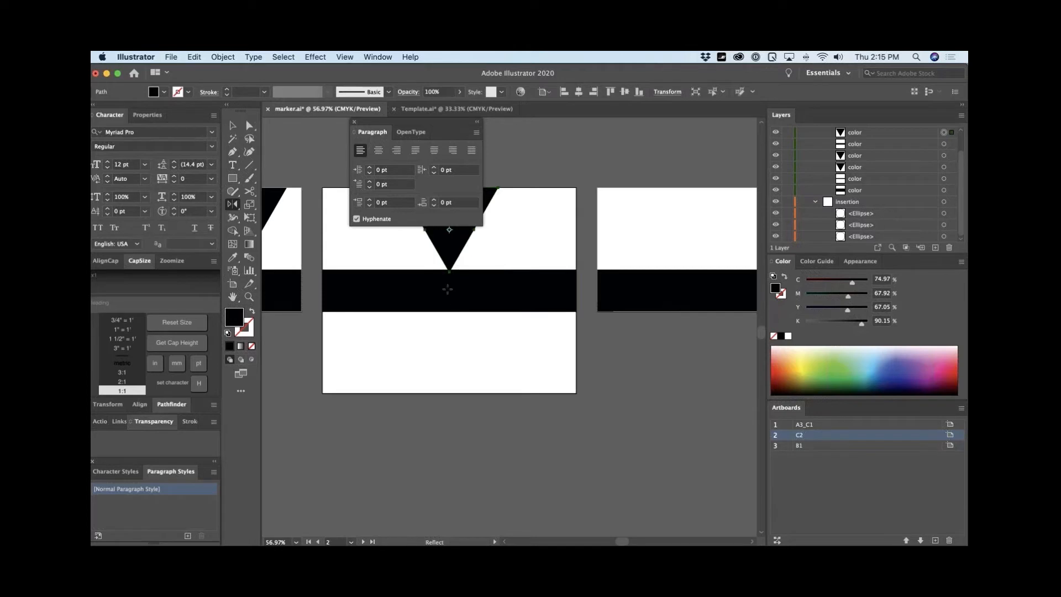
{"action": "left_click", "coordinate": [450, 312]}
{"action": "key", "text": "super+y"}
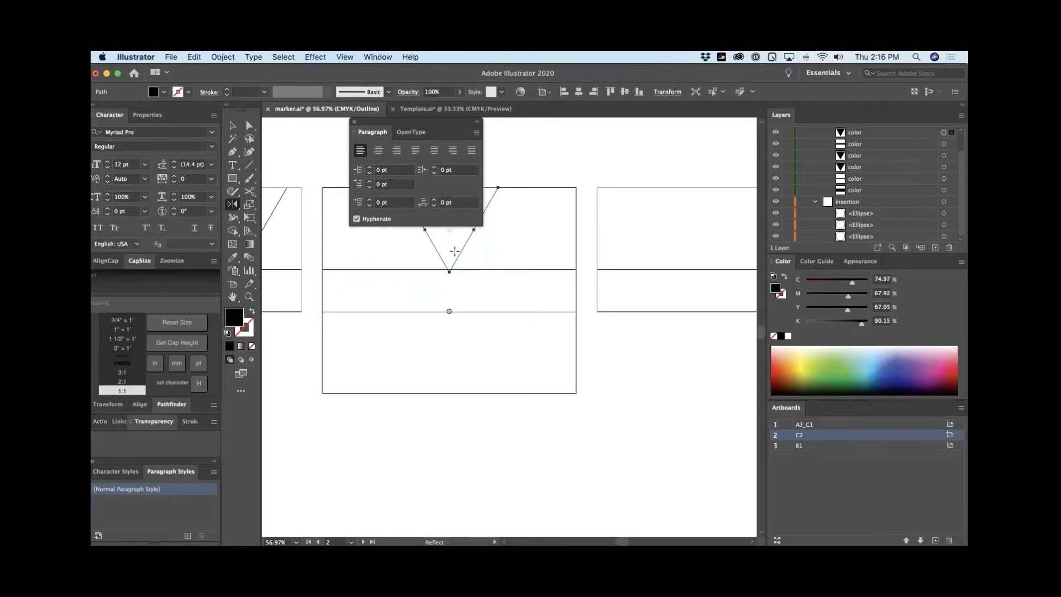
{"action": "left_click", "coordinate": [455, 251]}
{"action": "left_click", "coordinate": [494, 255], "text": "alt+shift"}
{"action": "key", "text": "a"}
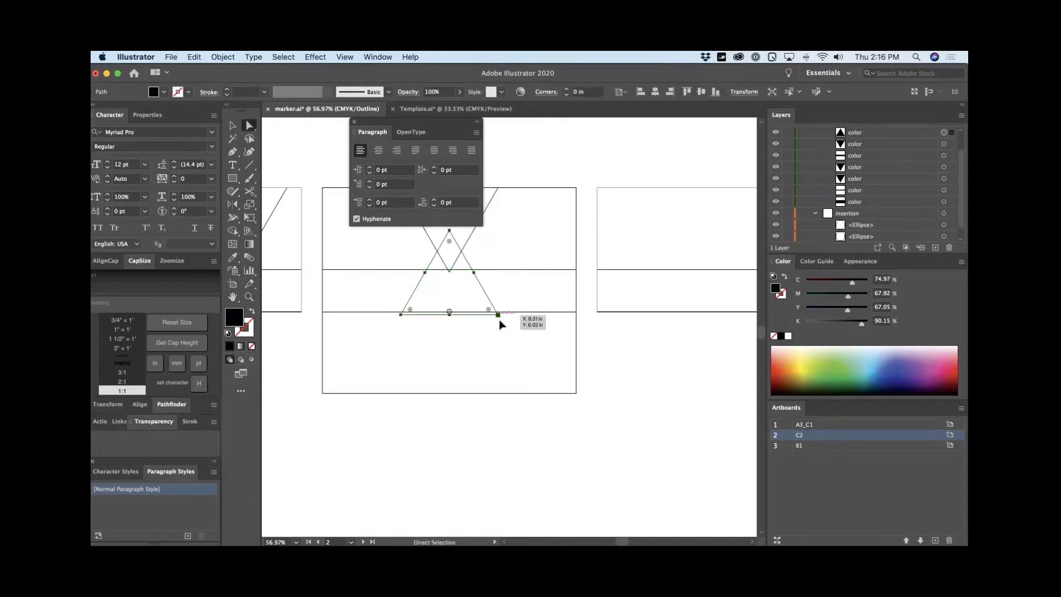
{"action": "left_click_drag", "start_coordinate": [499, 320], "coordinate": [560, 407]}
{"action": "left_click", "coordinate": [477, 326], "text": "super"}
- Move the insertion ellipse from the bar's lower edge straight up to the centre of the C2 bar
{"action": "key", "text": "space"}
{"action": "key", "text": "super+space"}
{"action": "left_click_drag", "start_coordinate": [431, 301], "coordinate": [522, 385]}
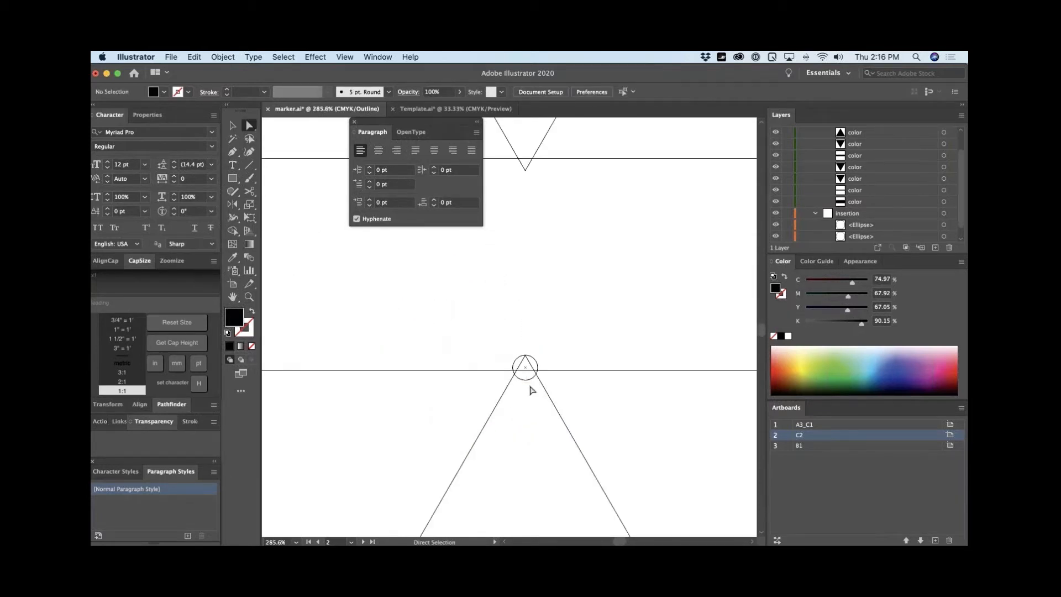
{"action": "left_click", "coordinate": [526, 369]}
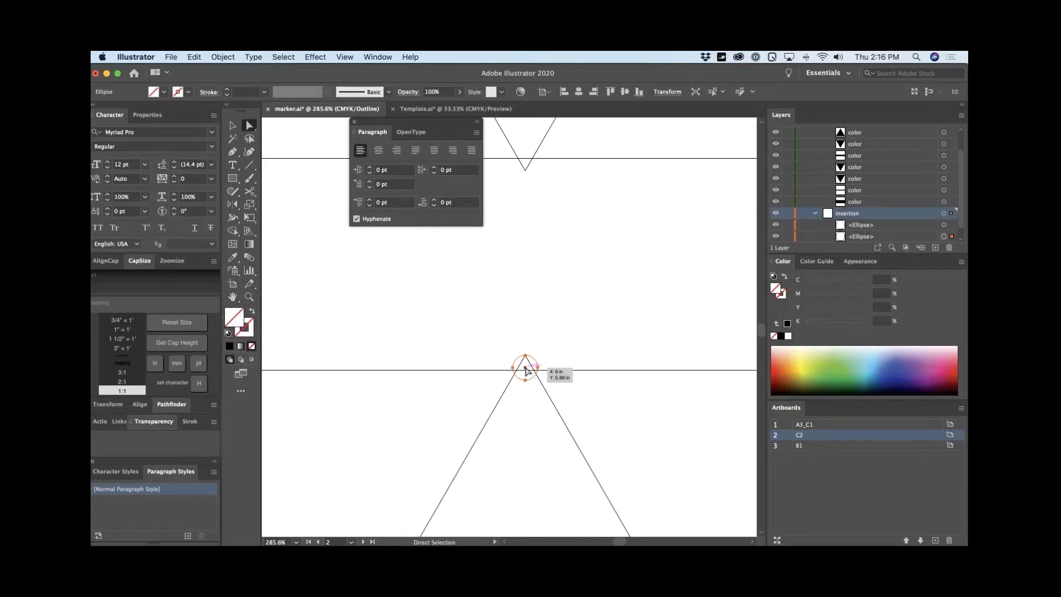
{"action": "left_click_drag", "start_coordinate": [527, 371], "coordinate": [527, 268]}
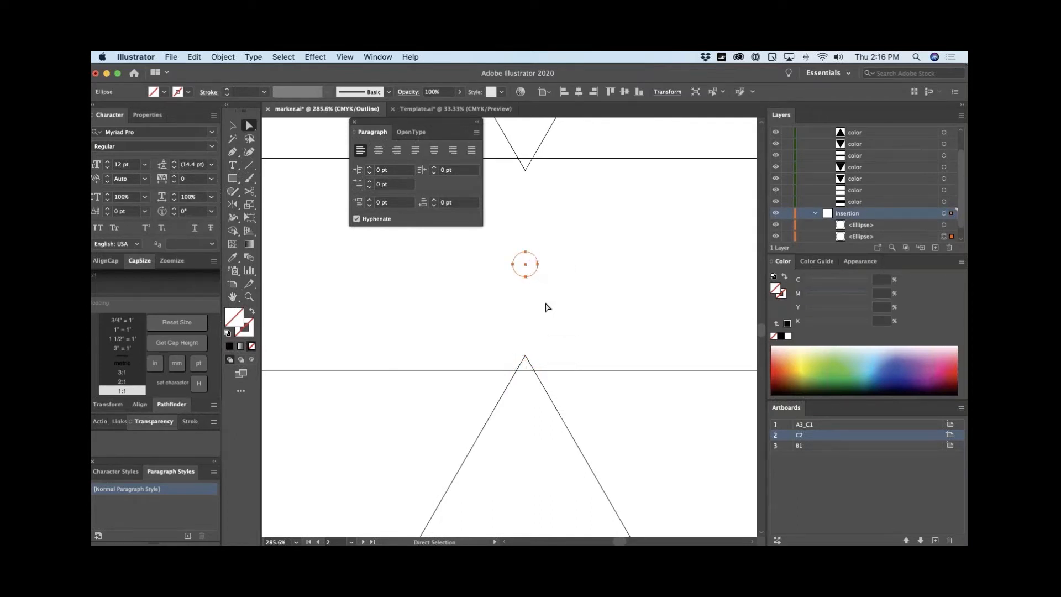
{"action": "key", "text": "super+minus"}
{"action": "key", "text": "super+minus"}
{"action": "key", "text": "super+minus"}
{"action": "key", "text": "super+minus"}
{"action": "key", "text": "super+minus"}
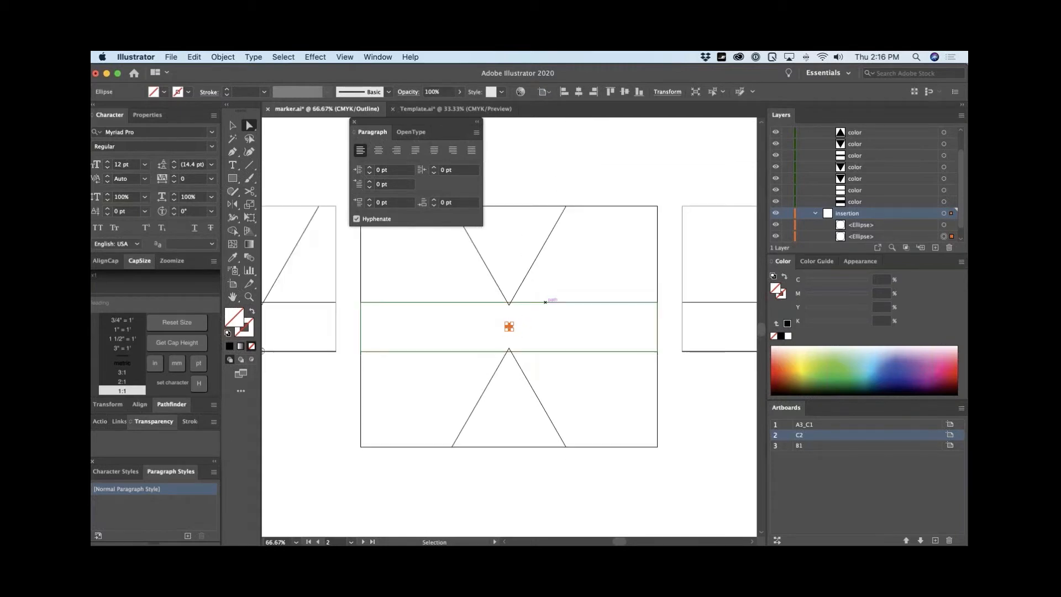
- Collapse the insertion and color sublayers and deselect the insertion ellipse
{"action": "left_click", "coordinate": [815, 213]}
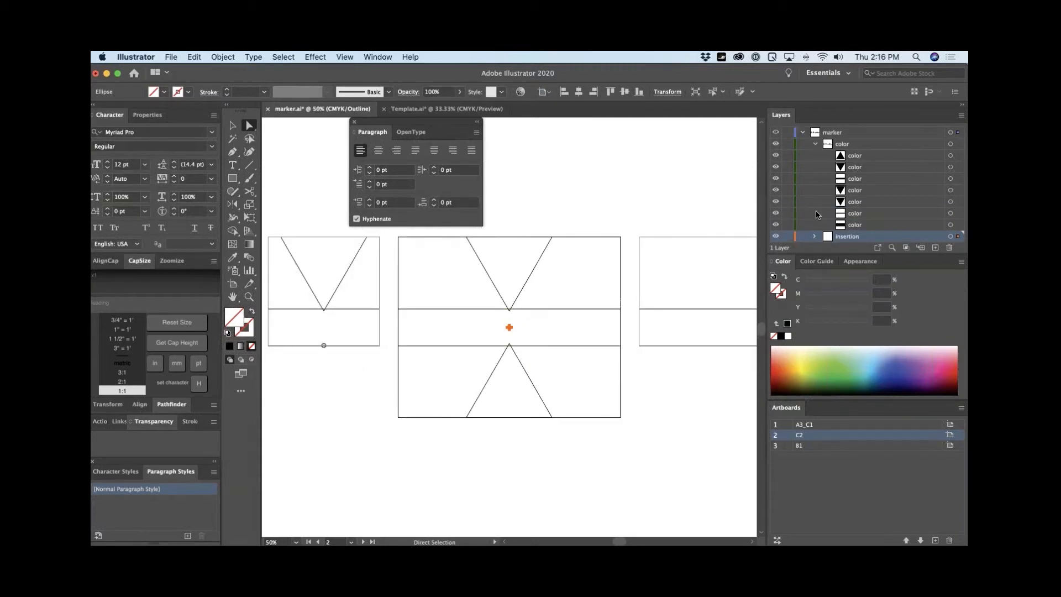
{"action": "left_click", "coordinate": [810, 145]}
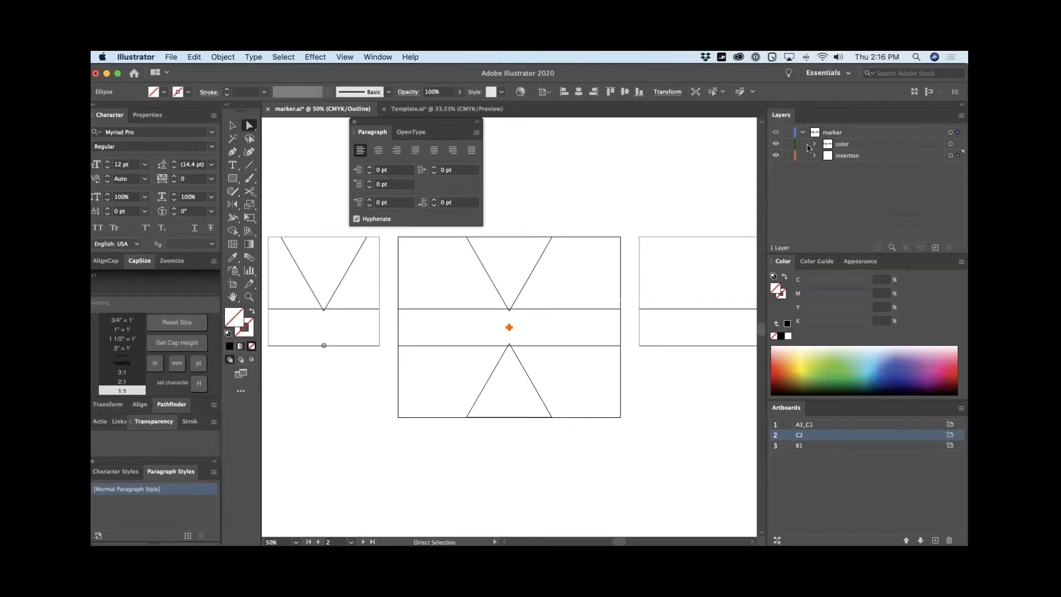
{"action": "left_click", "coordinate": [647, 216]}
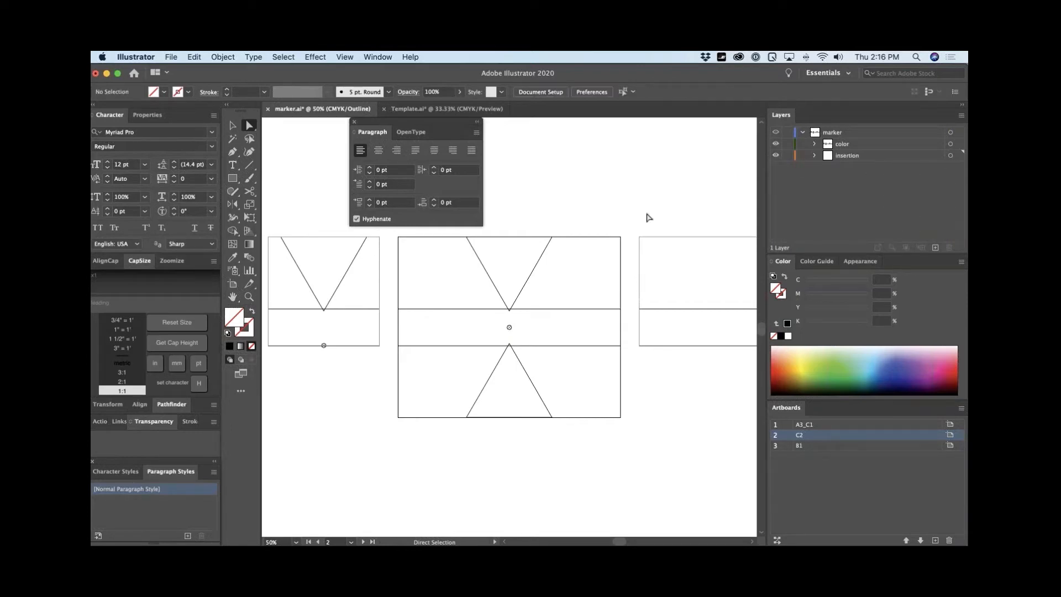
{"action": "key", "text": "super+0"}
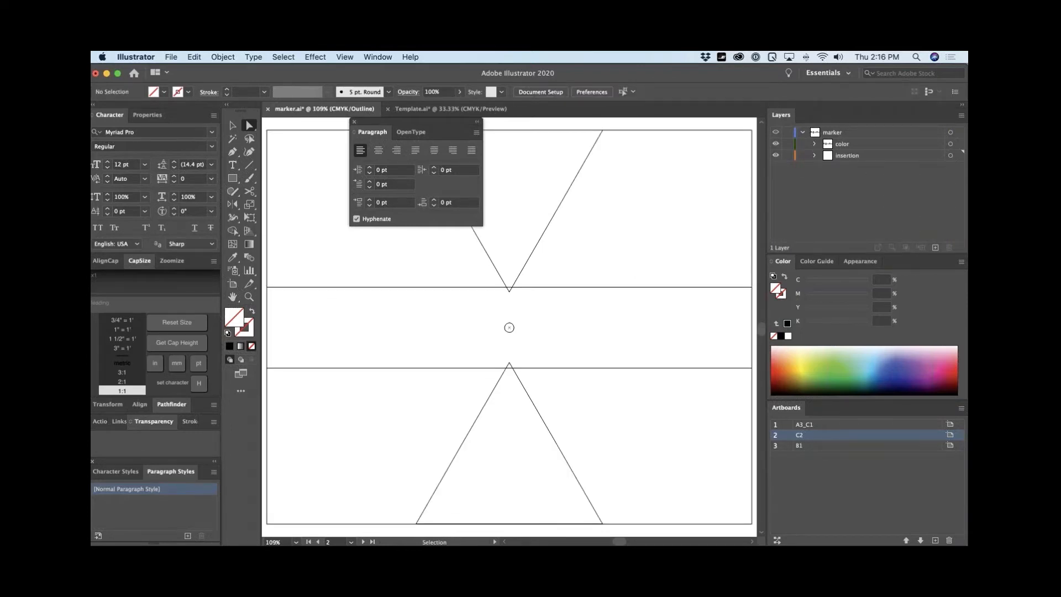
- Set up an SVG export of marker.ai into the Visuals folder, using artboards with all of them included
{"action": "key", "text": "super+minus"}
{"action": "key", "text": "super+minus"}
{"action": "key", "text": "super+minus"}
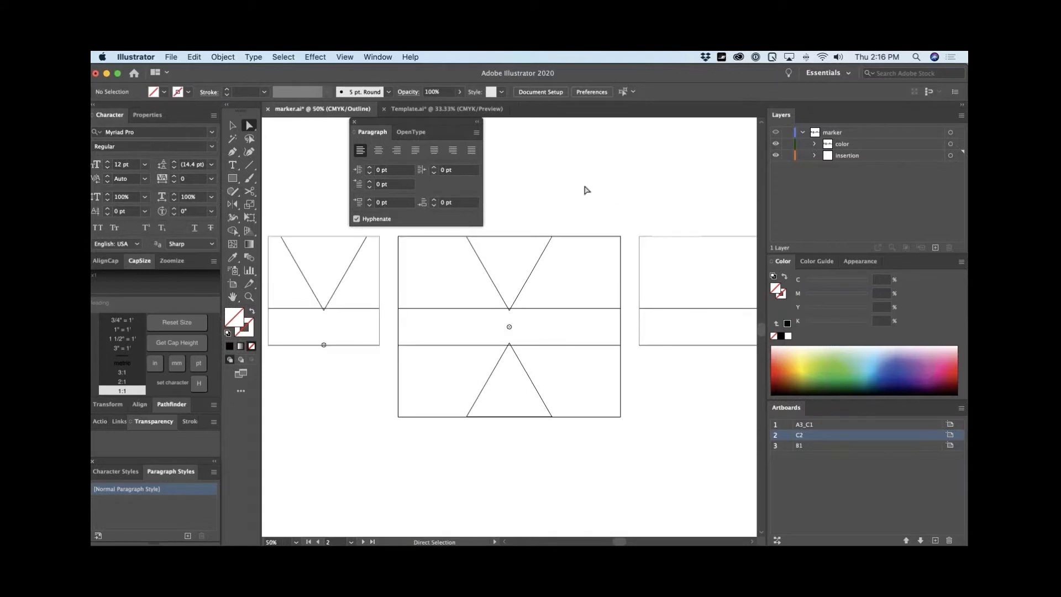
{"action": "left_click", "coordinate": [171, 57]}
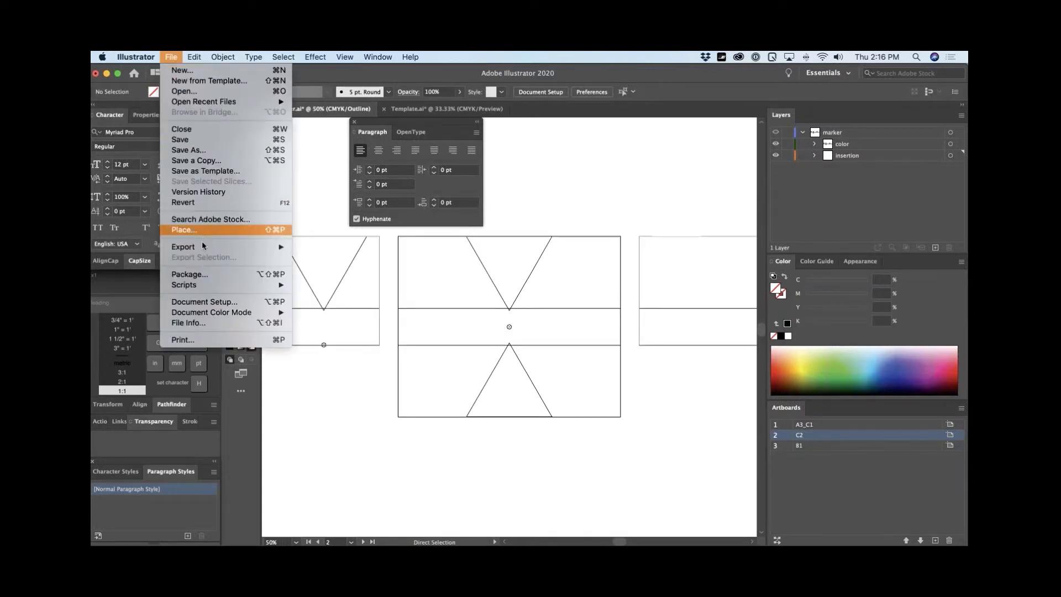
{"action": "mouse_move", "coordinate": [202, 245]}
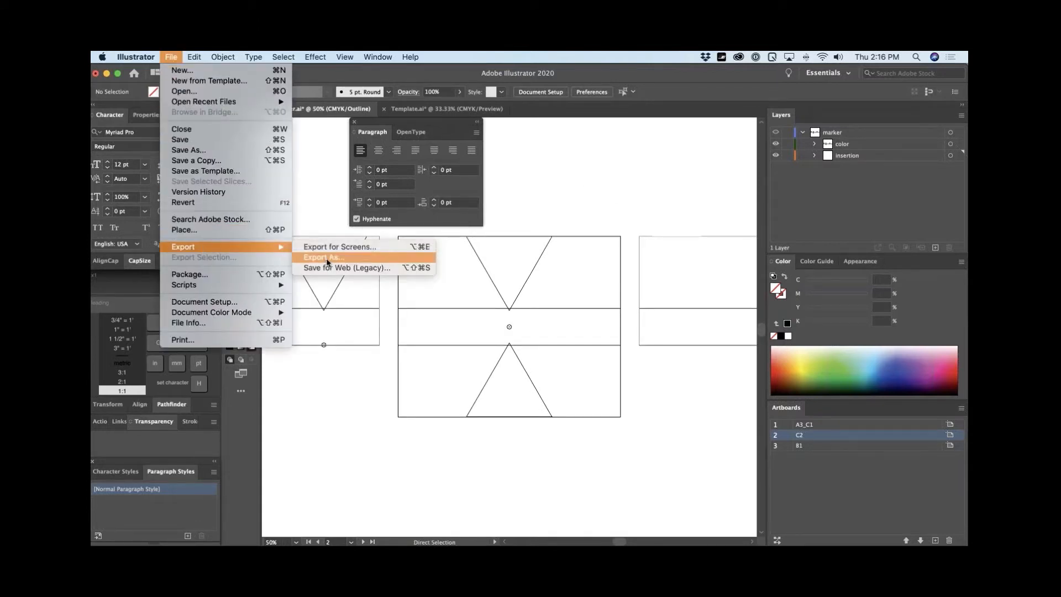
{"action": "left_click", "coordinate": [327, 261]}
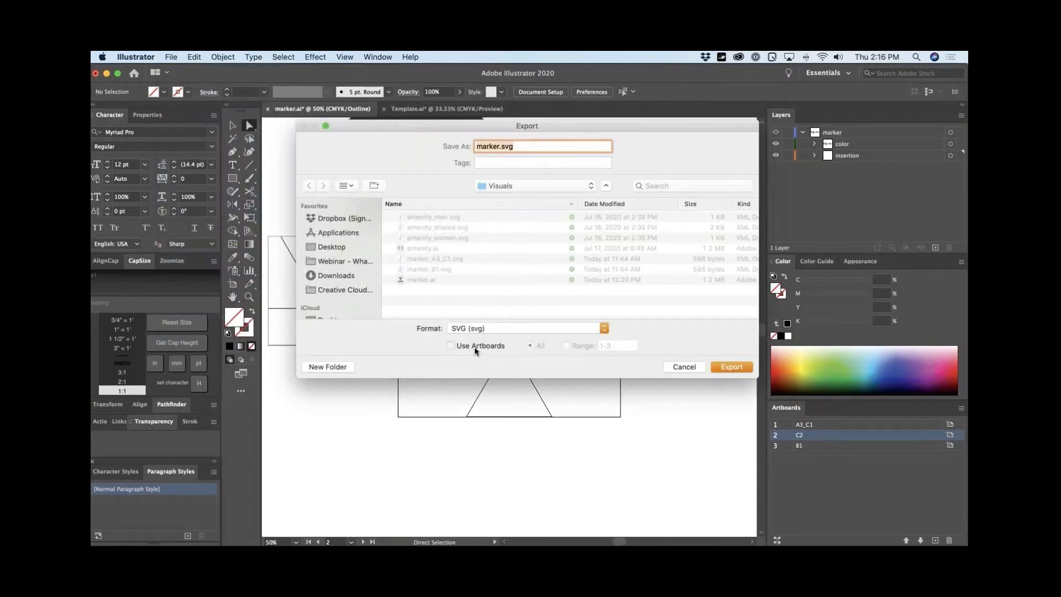
{"action": "left_click", "coordinate": [475, 346]}
{"action": "left_click", "coordinate": [514, 187]}
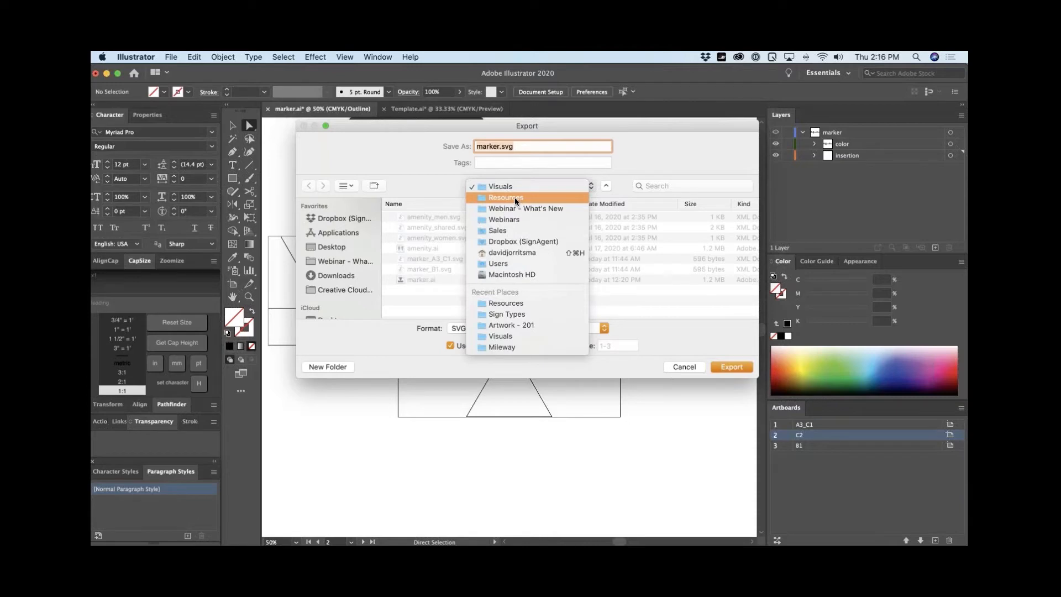
{"action": "left_click", "coordinate": [446, 304]}
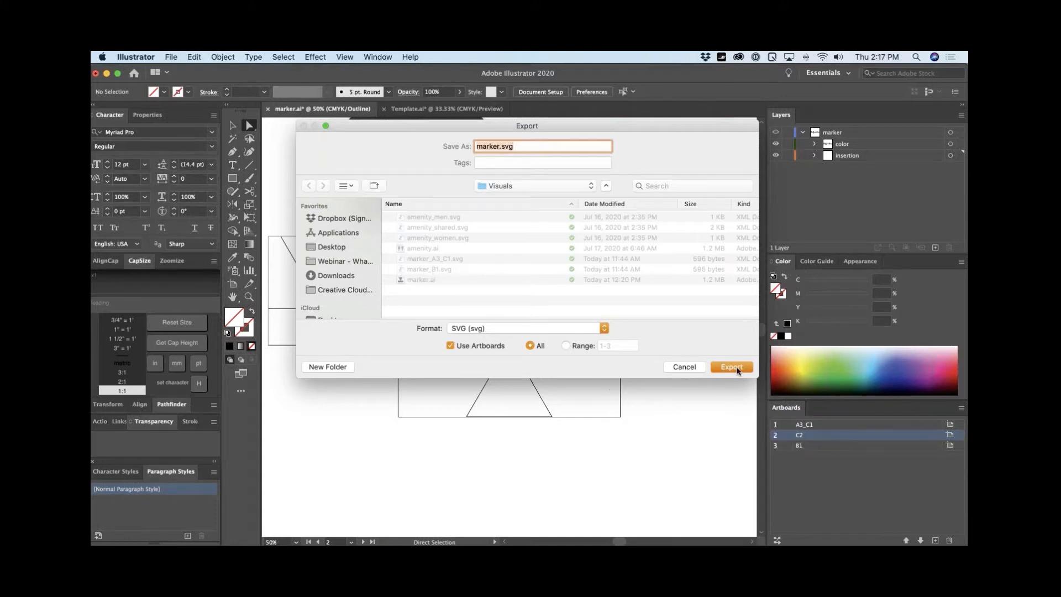
- Export the SVGs with the current SVG options and replace the existing marker_A3_C1.svg and marker_B1.svg files
{"action": "left_click", "coordinate": [738, 370]}
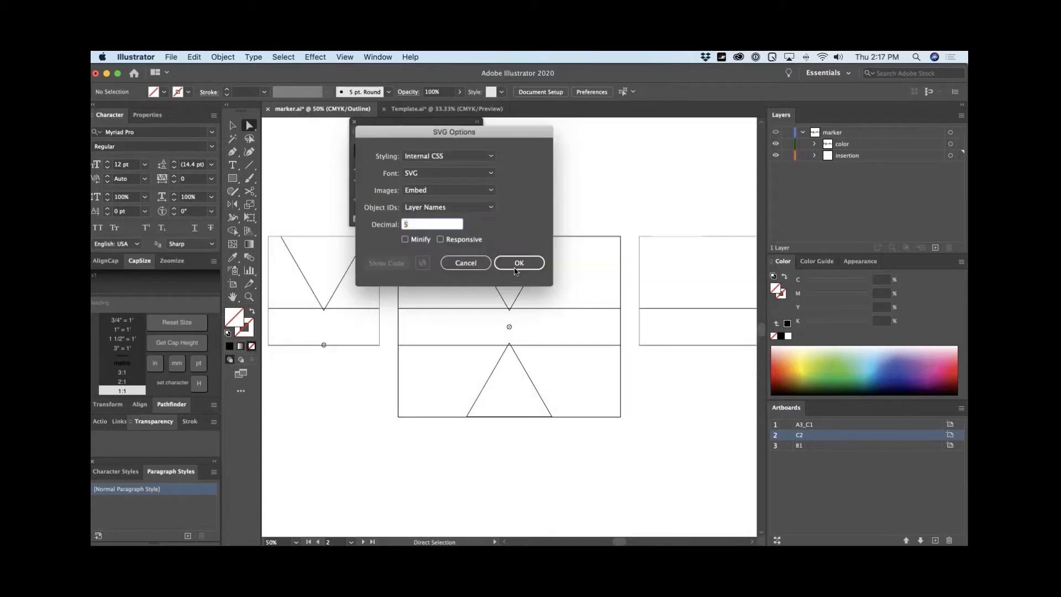
{"action": "left_click", "coordinate": [517, 267]}
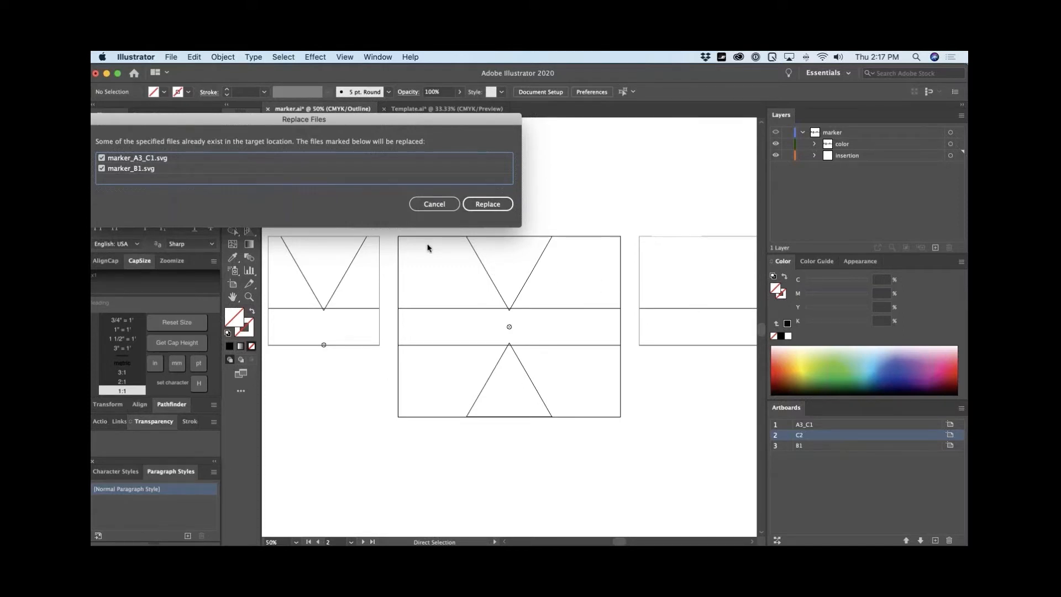
{"action": "left_click", "coordinate": [488, 205]}
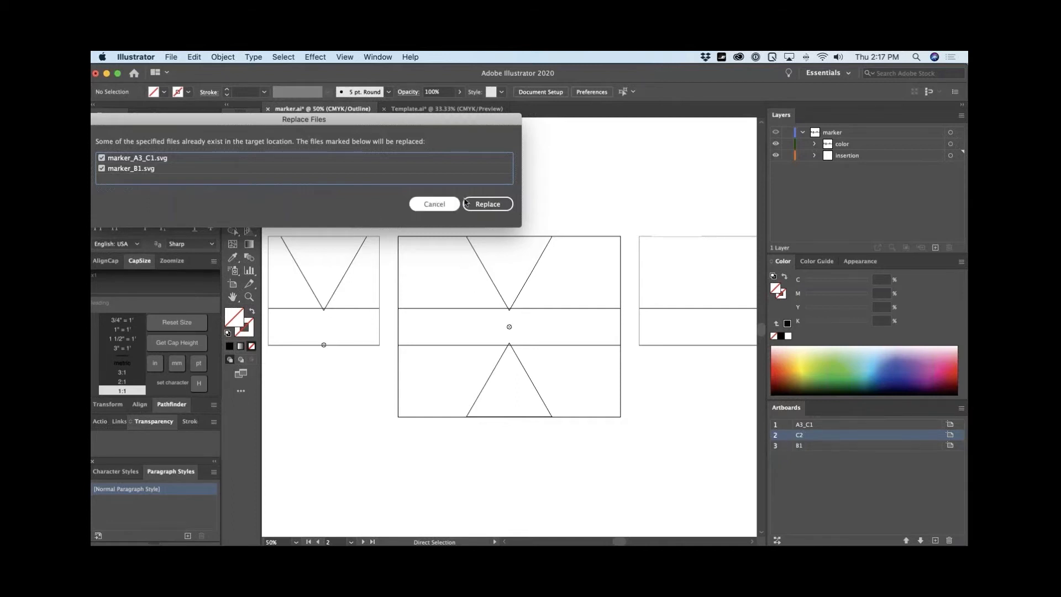
{"action": "left_click", "coordinate": [487, 203]}
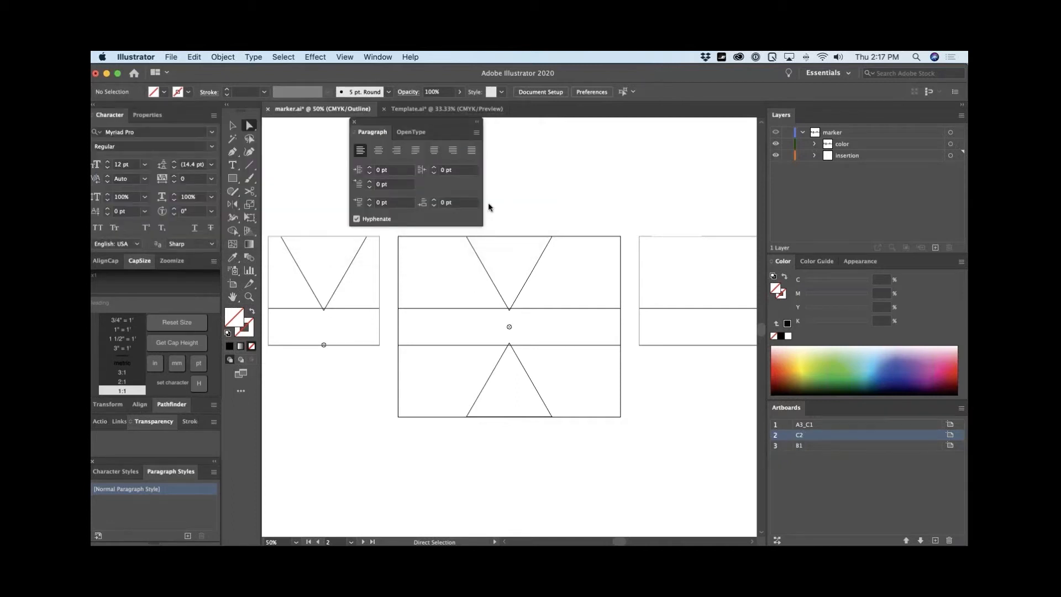
- Switch to SignAgent in Chrome and open the batch import for the organization's visuals
{"action": "key", "text": "super+Tab"}
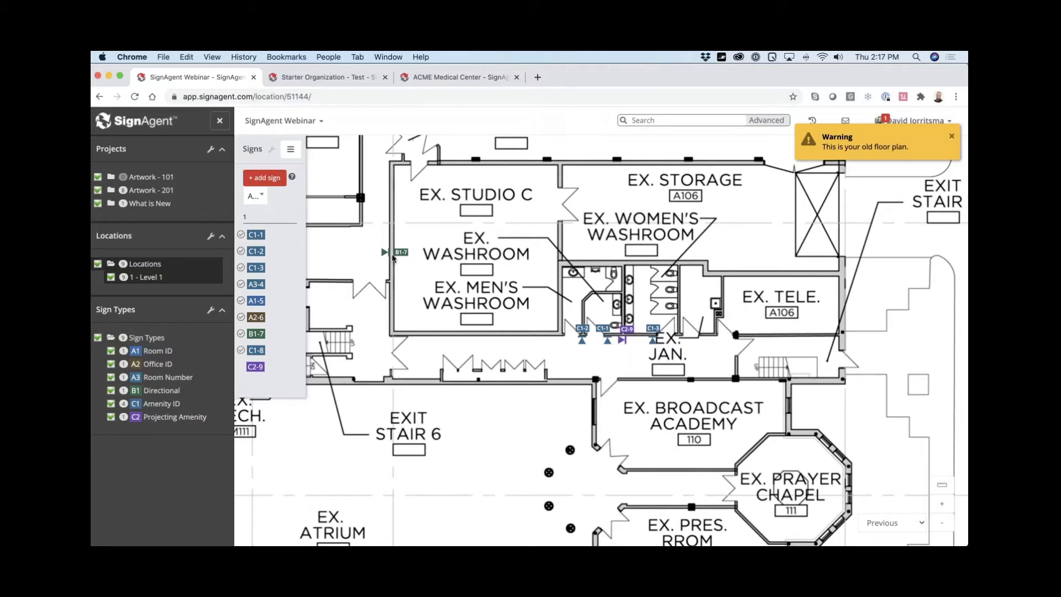
{"action": "left_click", "coordinate": [268, 120]}
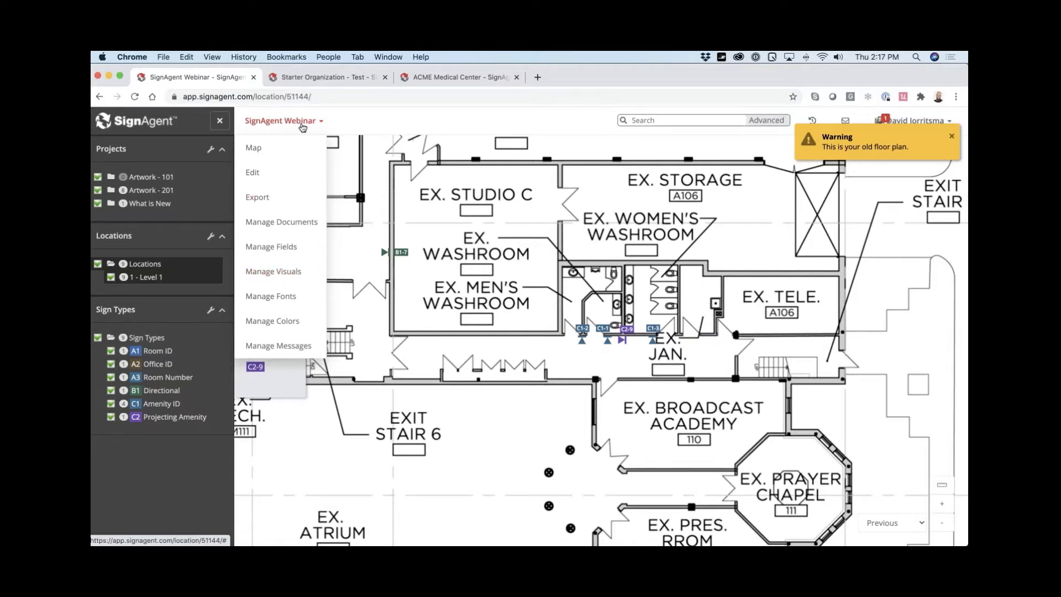
{"action": "left_click", "coordinate": [281, 273]}
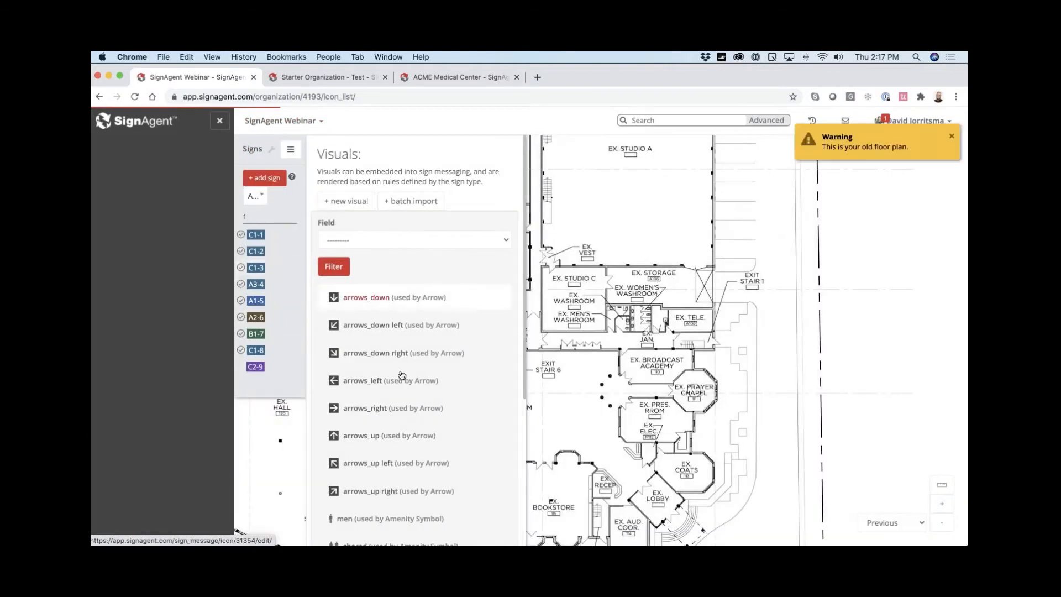
{"action": "scroll", "coordinate": [401, 376], "scroll_direction": "down", "scroll_amount": 4}
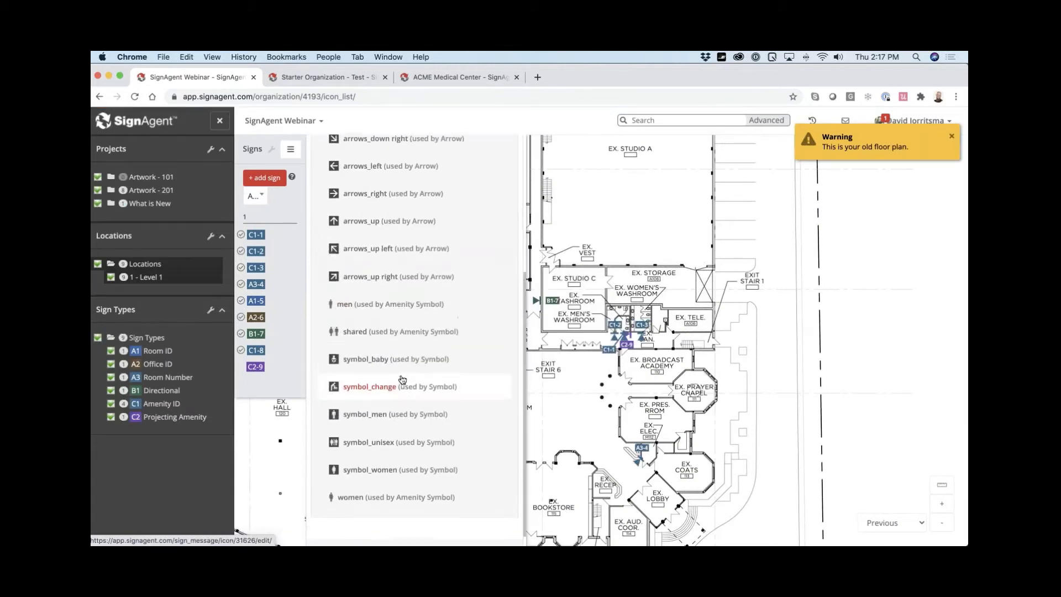
{"action": "scroll", "coordinate": [402, 379], "scroll_direction": "up", "scroll_amount": 4}
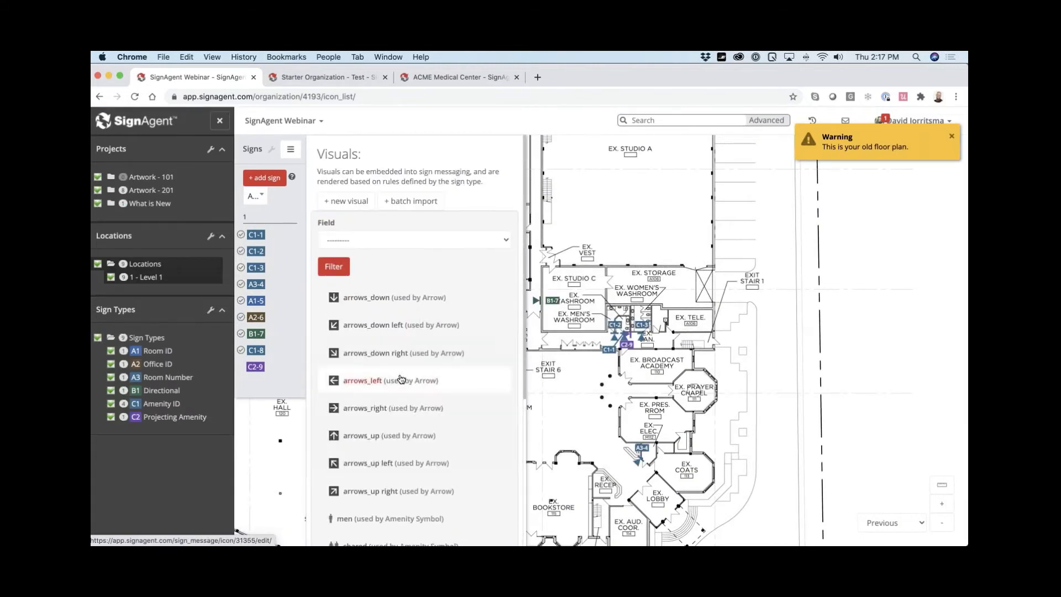
{"action": "left_click", "coordinate": [411, 202]}
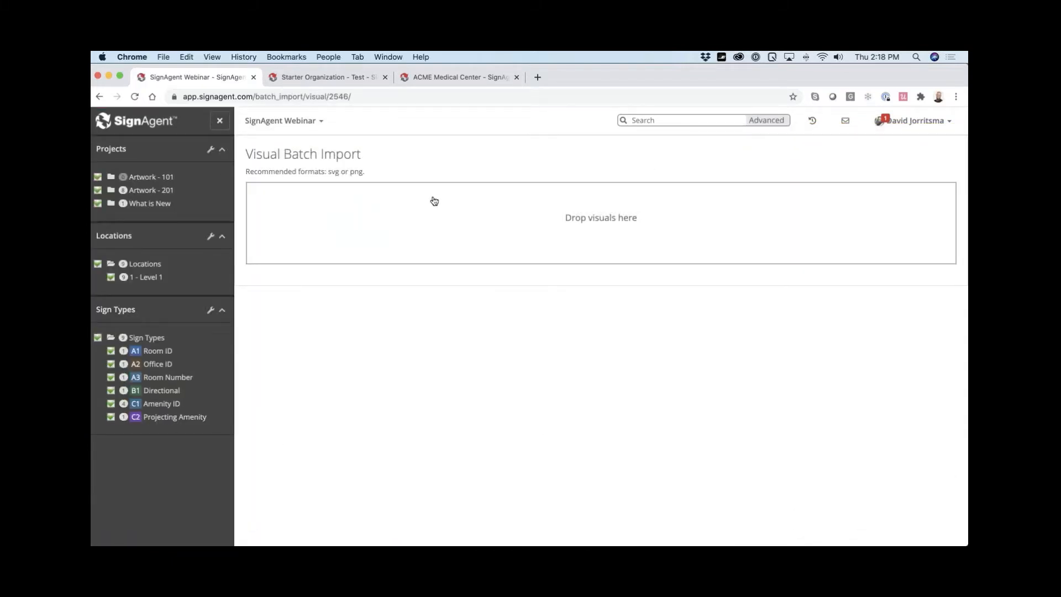
- Switch to Finder and close every extra window, keeping only the Webinar - What's New folder open
{"action": "key", "text": "super+Tab"}
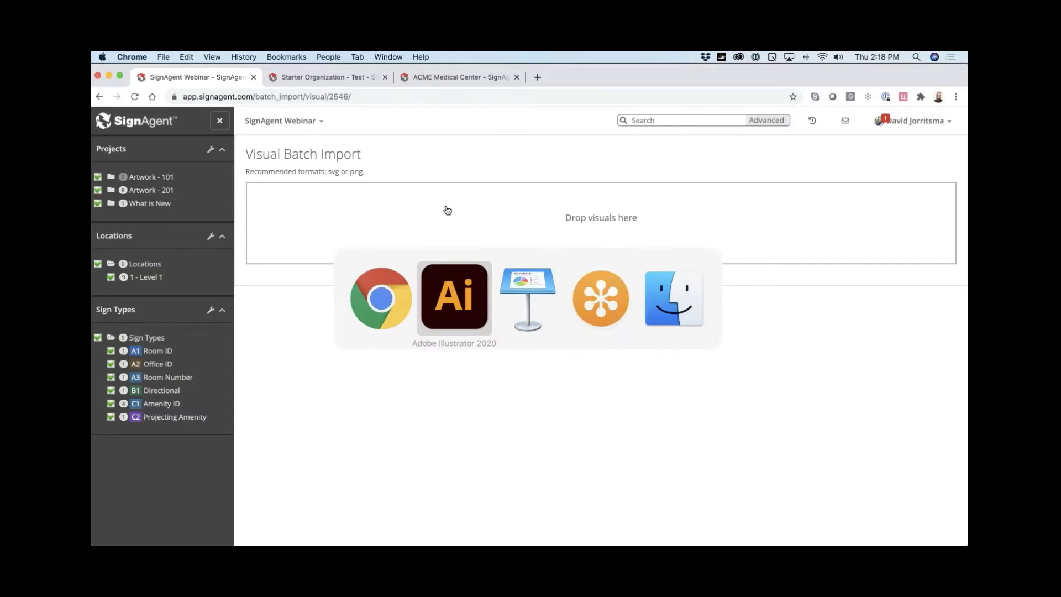
{"action": "left_click", "coordinate": [670, 315]}
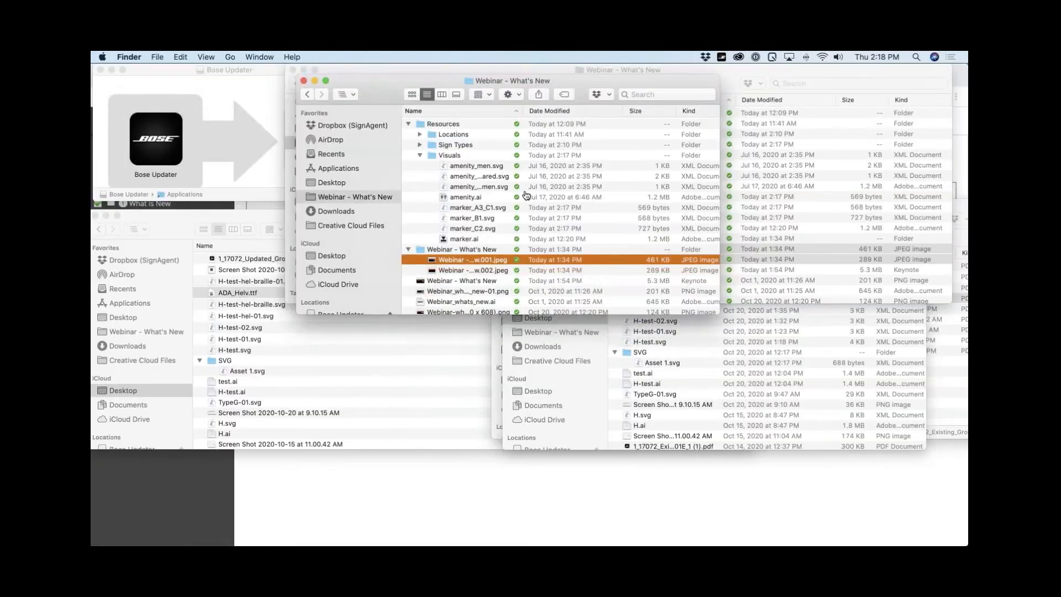
{"action": "left_click", "coordinate": [293, 70]}
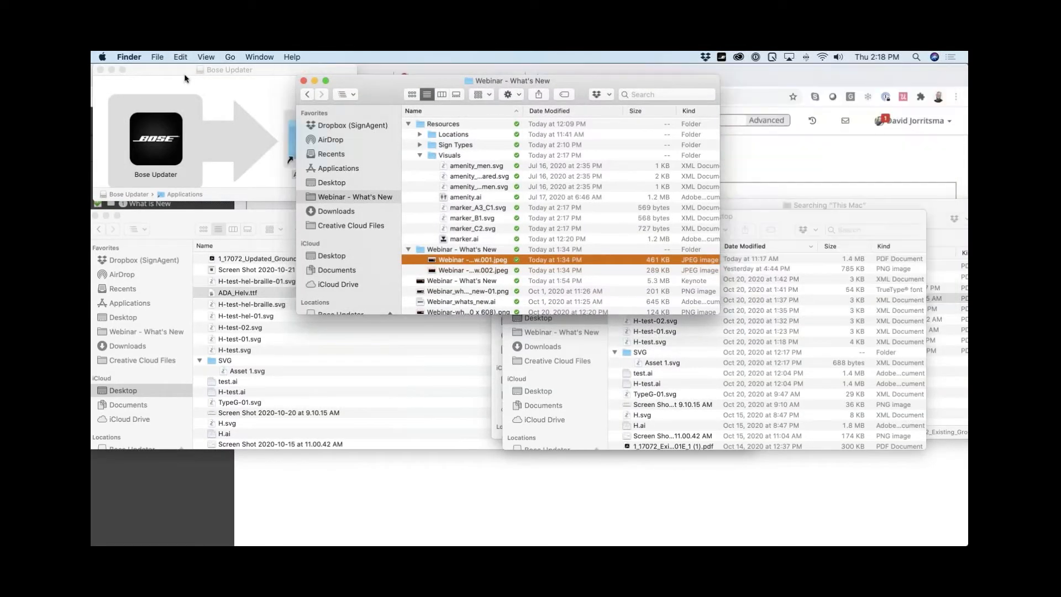
{"action": "left_click", "coordinate": [185, 72]}
{"action": "key", "text": "super+w"}
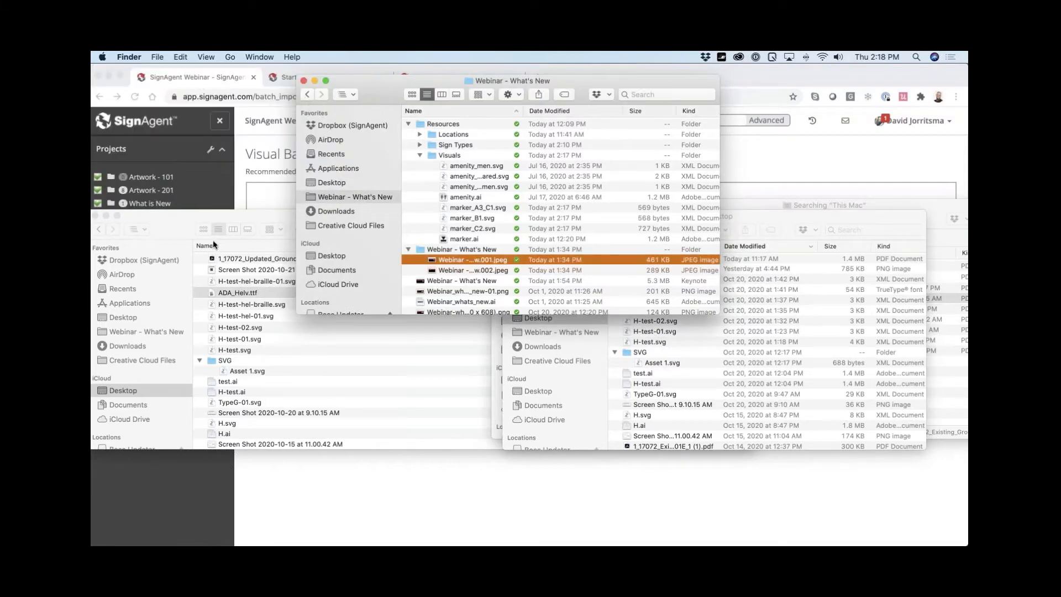
{"action": "left_click", "coordinate": [185, 211]}
{"action": "key", "text": "super+w"}
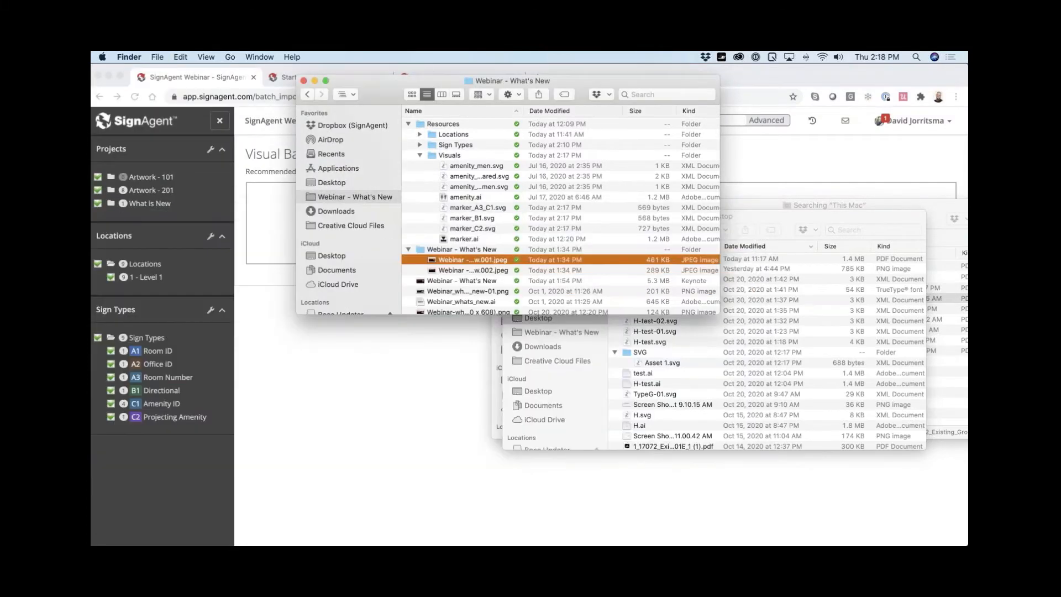
{"action": "left_click", "coordinate": [559, 377]}
{"action": "key", "text": "super+w"}
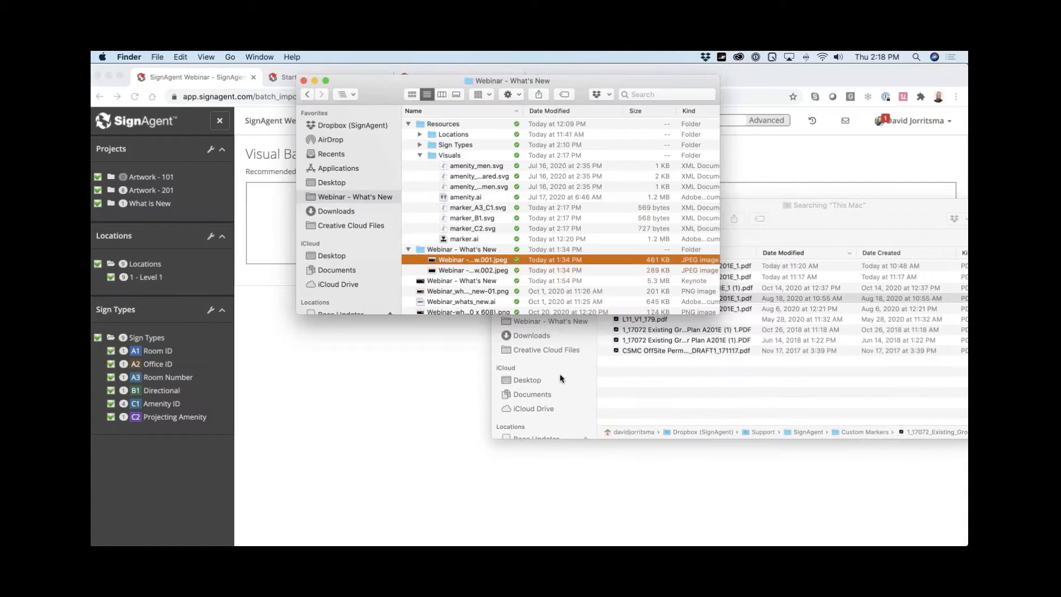
{"action": "left_click", "coordinate": [609, 403]}
{"action": "key", "text": "super+w"}
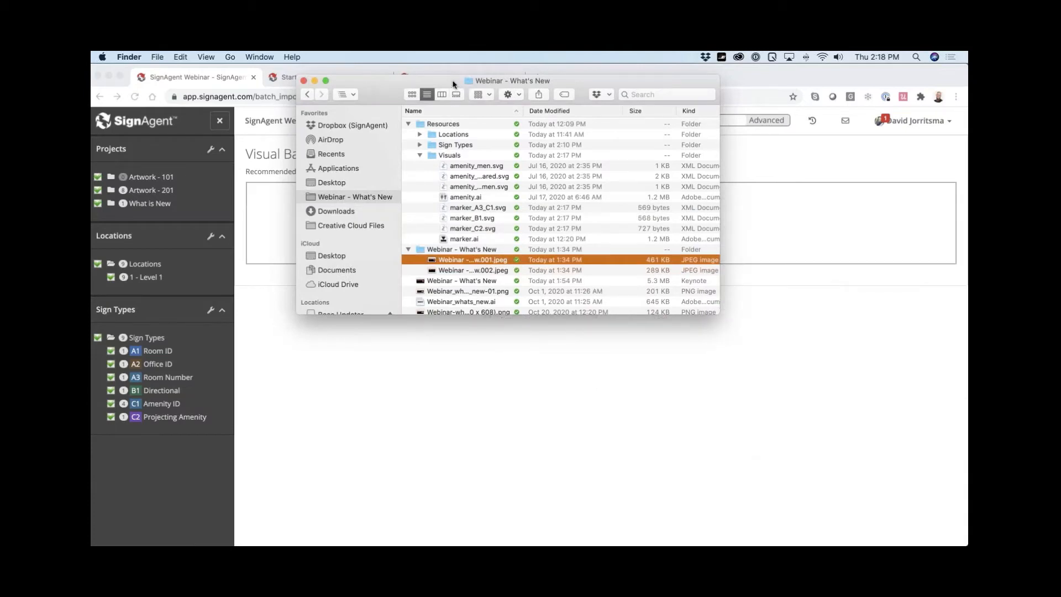
- Place the Finder window clear of the drop area and add marker_A3_C1.svg, marker_B1.svg and marker_C2.svg to the batch import
{"action": "left_click_drag", "start_coordinate": [514, 81], "coordinate": [663, 288]}
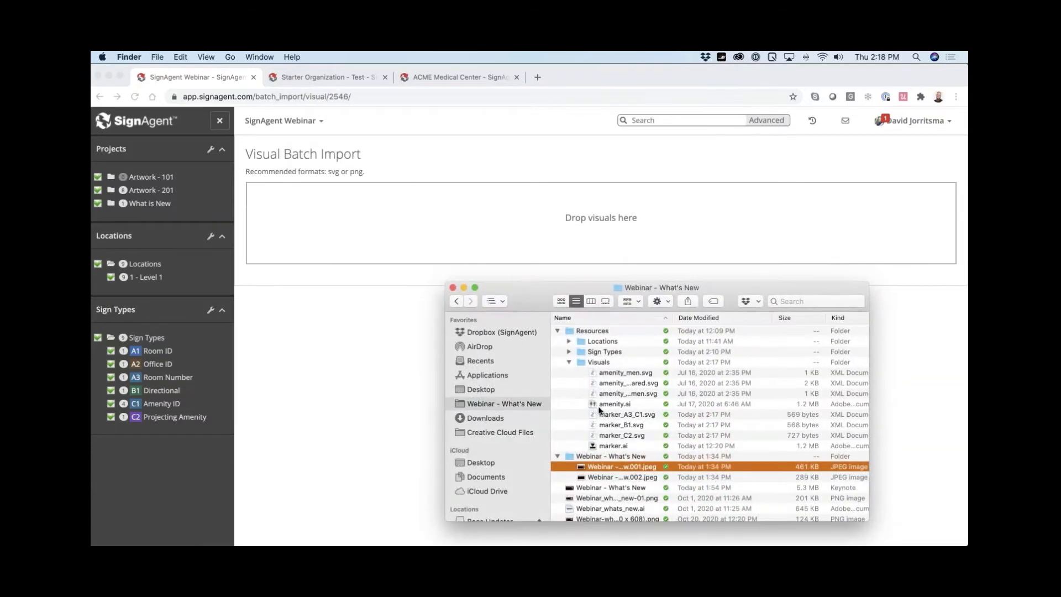
{"action": "left_click", "coordinate": [612, 418]}
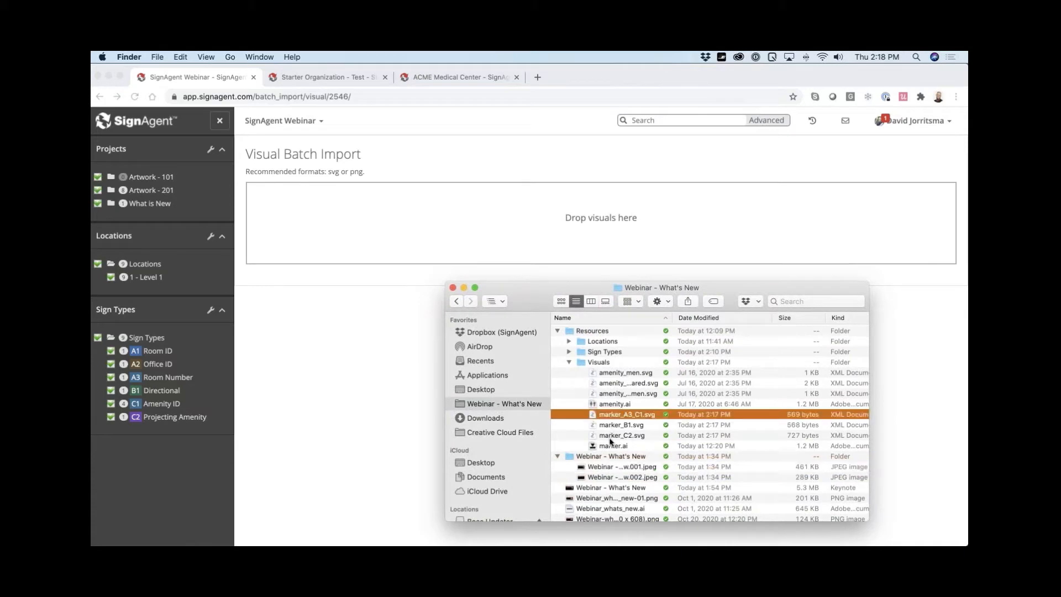
{"action": "left_click", "coordinate": [611, 436], "text": "shift"}
{"action": "left_click_drag", "start_coordinate": [609, 418], "coordinate": [469, 222]}
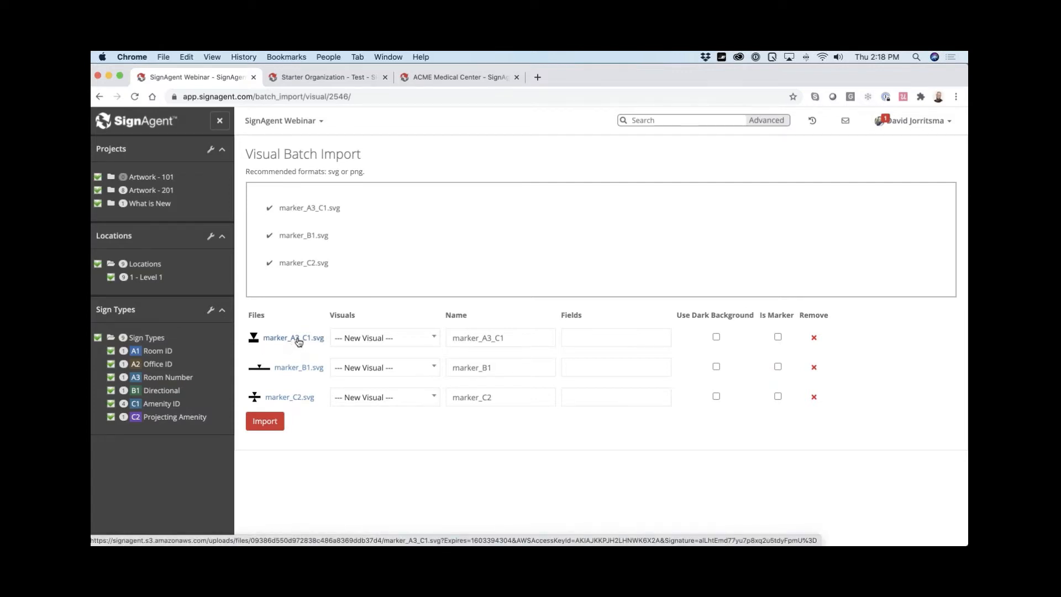
- Keep the uploaded SVG files as new visuals, flag them as markers, and run the import
{"action": "left_click", "coordinate": [398, 339]}
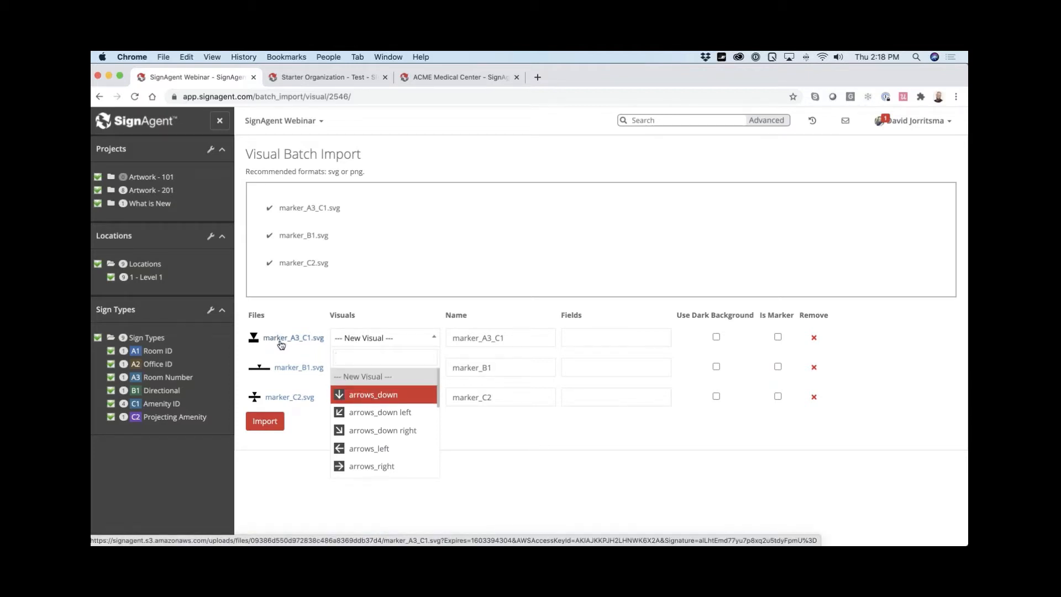
{"action": "left_click", "coordinate": [299, 312]}
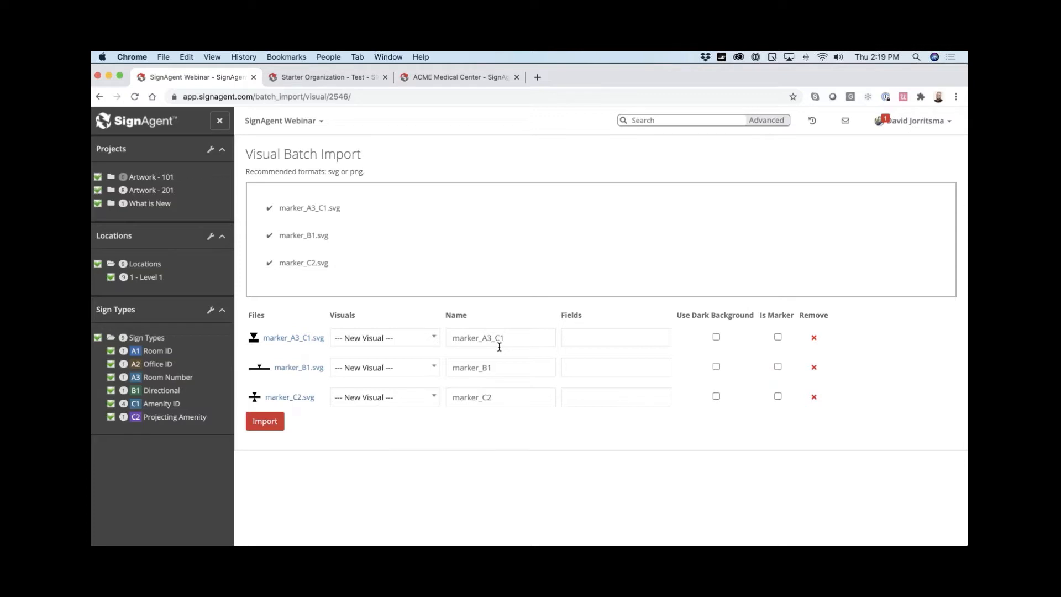
{"action": "left_click", "coordinate": [716, 337]}
{"action": "left_click", "coordinate": [716, 337]}
{"action": "left_click", "coordinate": [777, 368]}
{"action": "left_click", "coordinate": [777, 396]}
{"action": "left_click", "coordinate": [264, 421]}
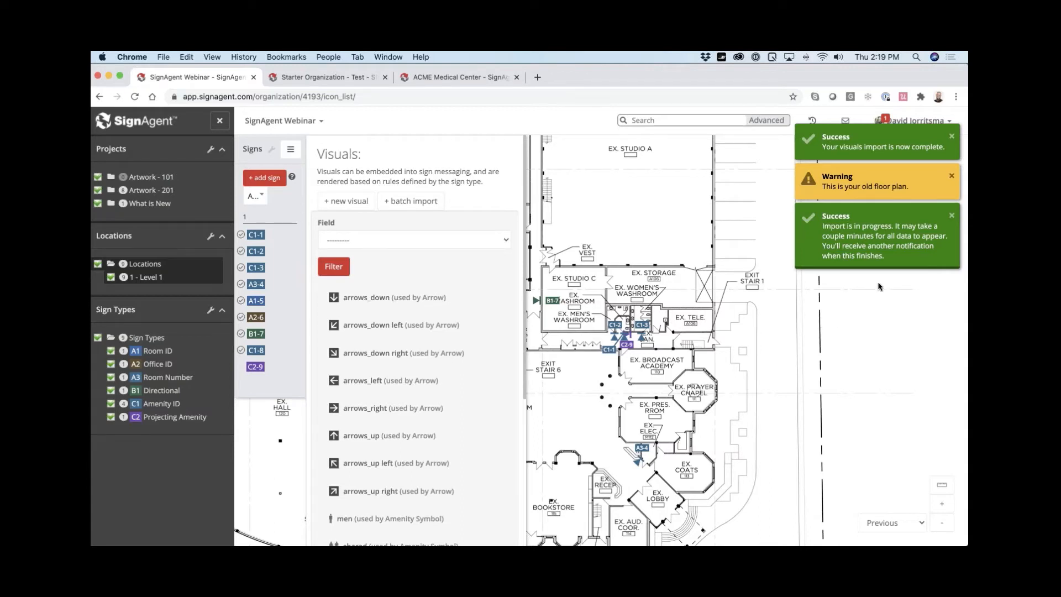
- Dismiss the import and floor plan notifications over the Level 1 plan
{"action": "left_click", "coordinate": [952, 138]}
{"action": "left_click", "coordinate": [952, 177]}
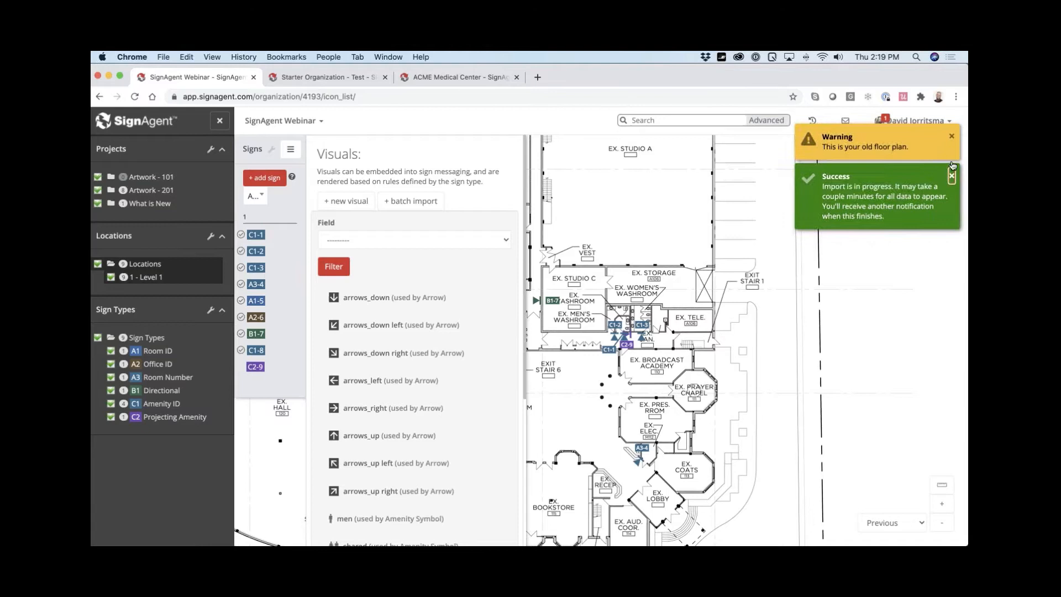
{"action": "left_click", "coordinate": [953, 137]}
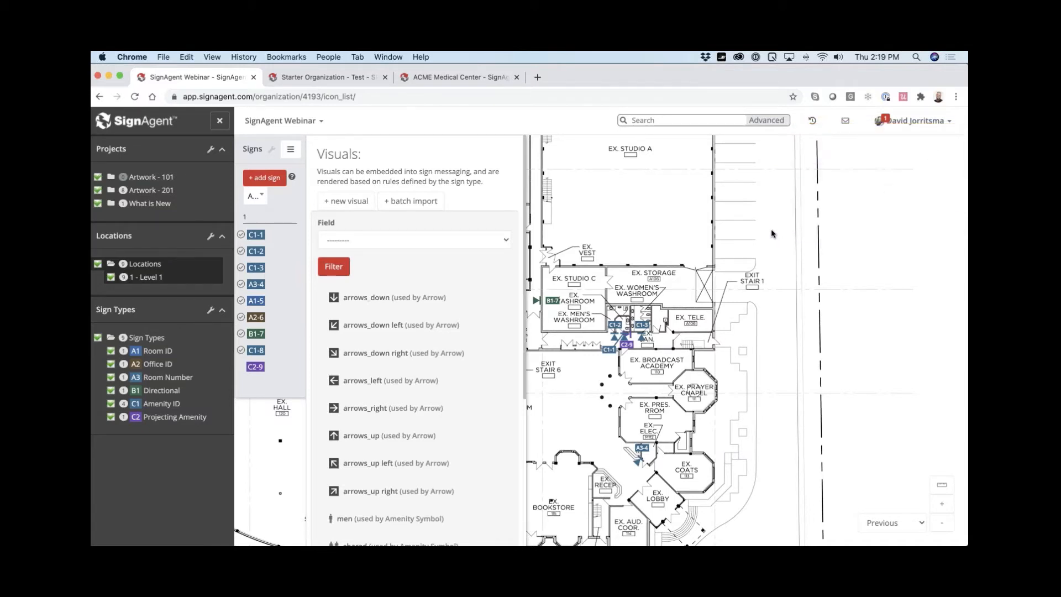
- Open the C2 Projecting Amenity sign type for editing and go to its marker settings
{"action": "right_click", "coordinate": [156, 421]}
{"action": "left_click", "coordinate": [140, 436]}
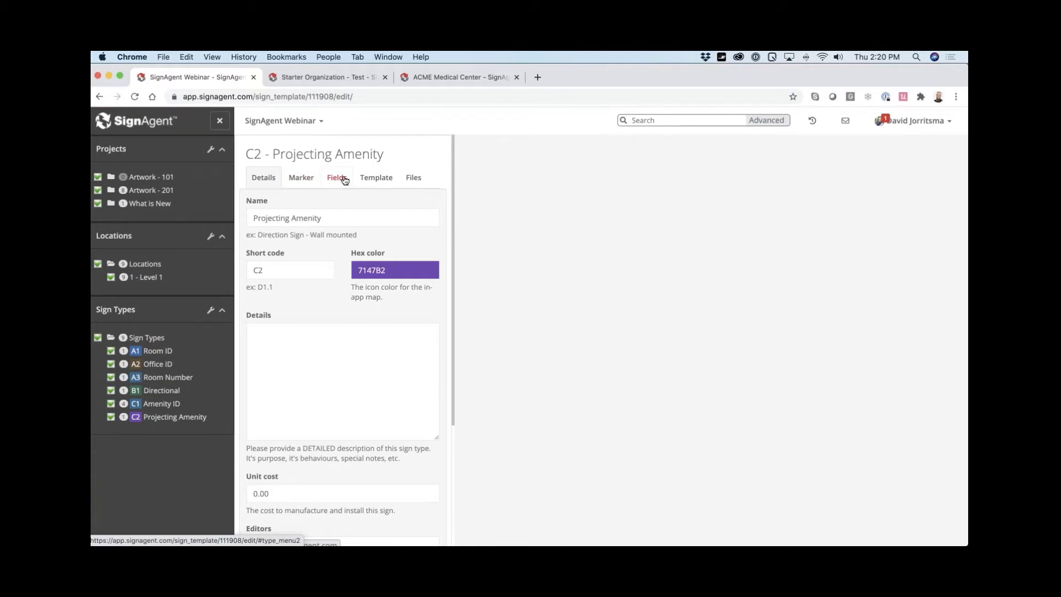
{"action": "left_click", "coordinate": [302, 181]}
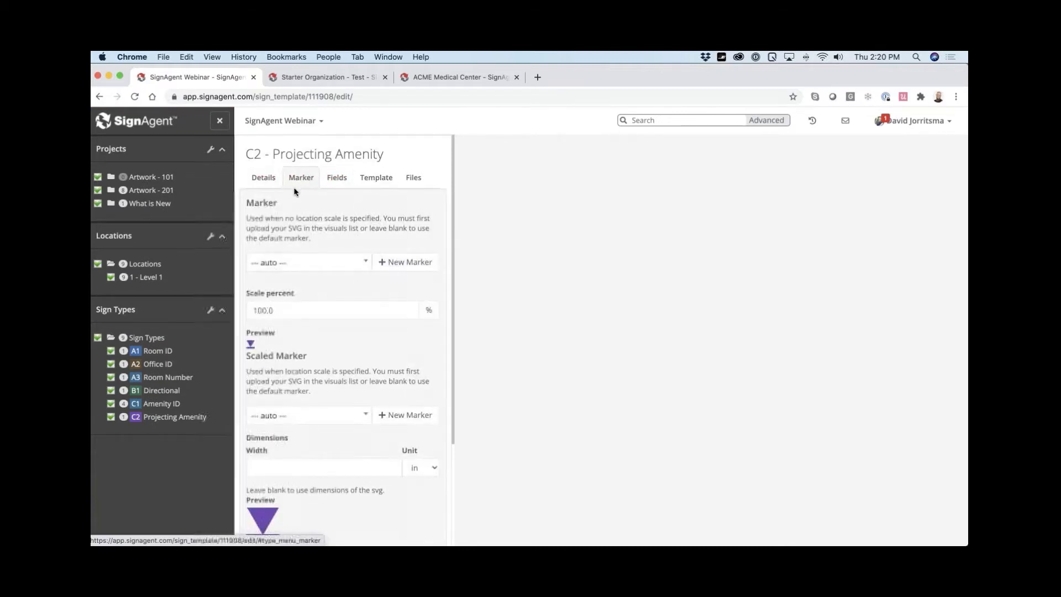
{"action": "scroll", "coordinate": [326, 221], "scroll_direction": "down", "scroll_amount": 2}
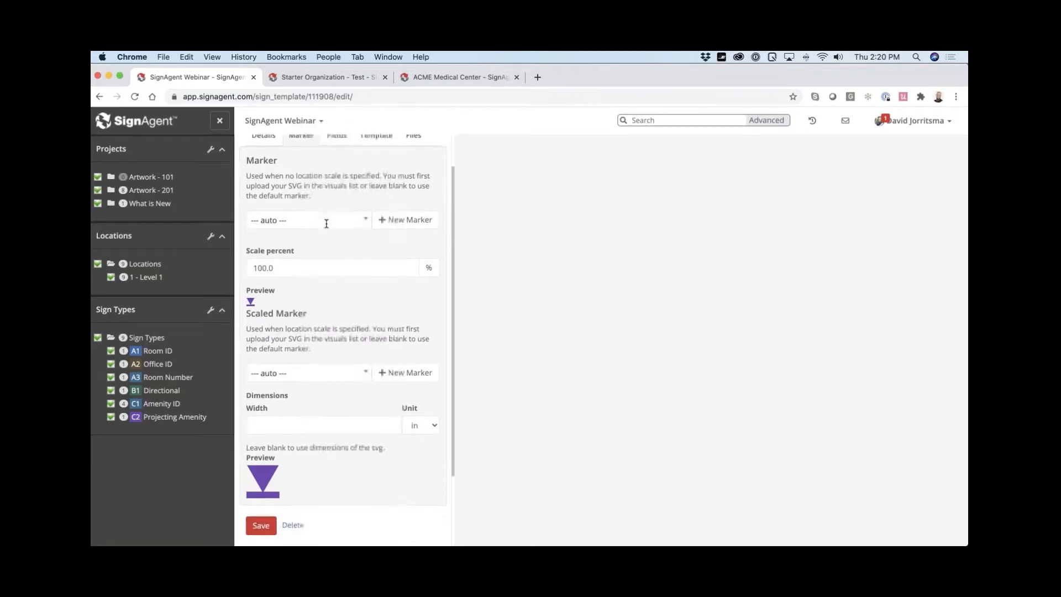
{"action": "scroll", "coordinate": [326, 223], "scroll_direction": "up", "scroll_amount": 2}
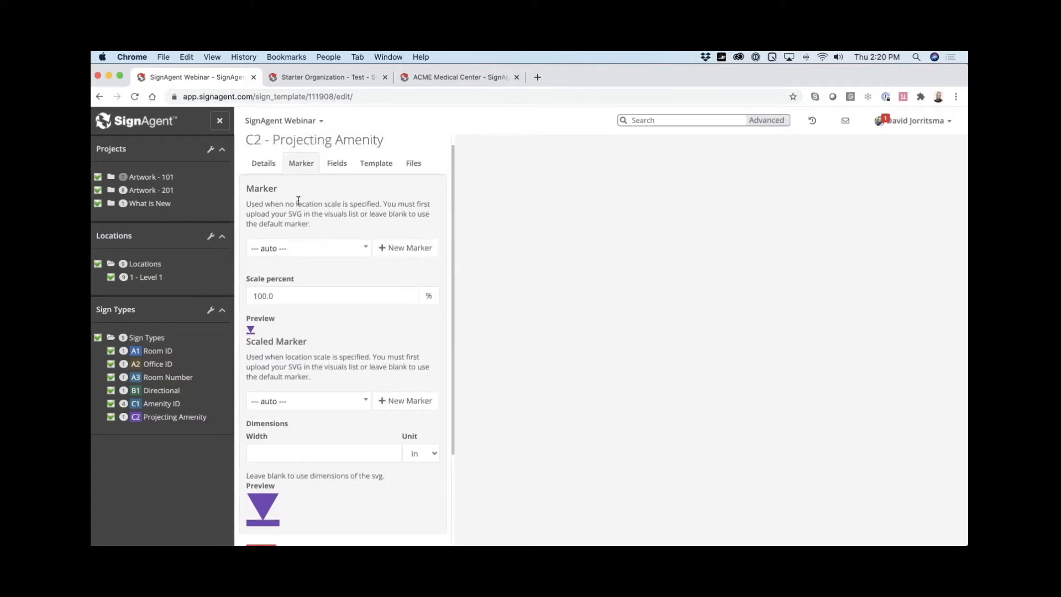
- Set the scaled marker of the C2 Projecting Amenity sign type to circle
{"action": "scroll", "coordinate": [299, 210], "scroll_direction": "down", "scroll_amount": 1}
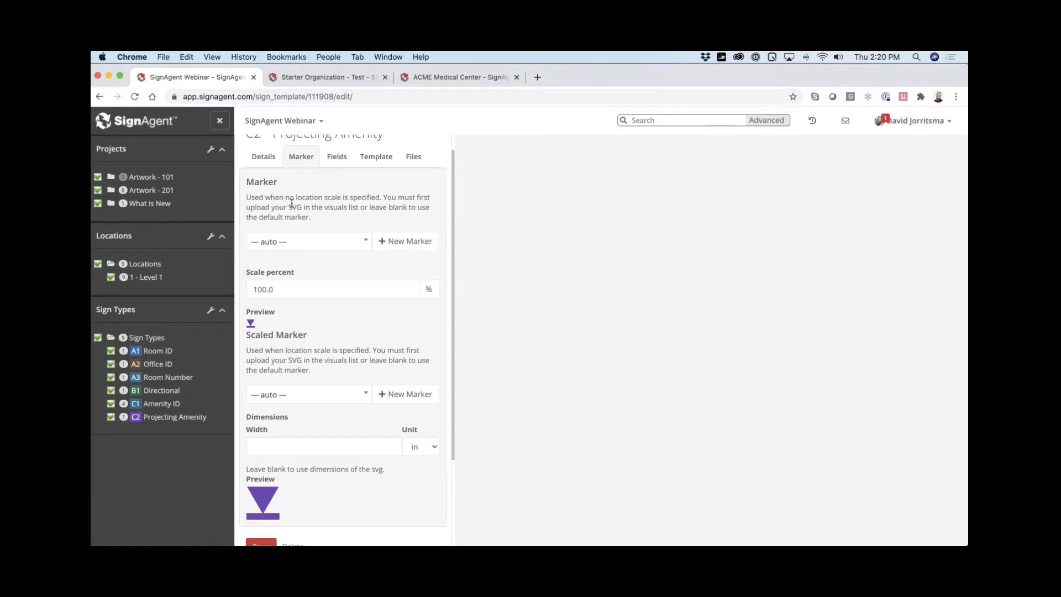
{"action": "scroll", "coordinate": [292, 204], "scroll_direction": "down", "scroll_amount": 2}
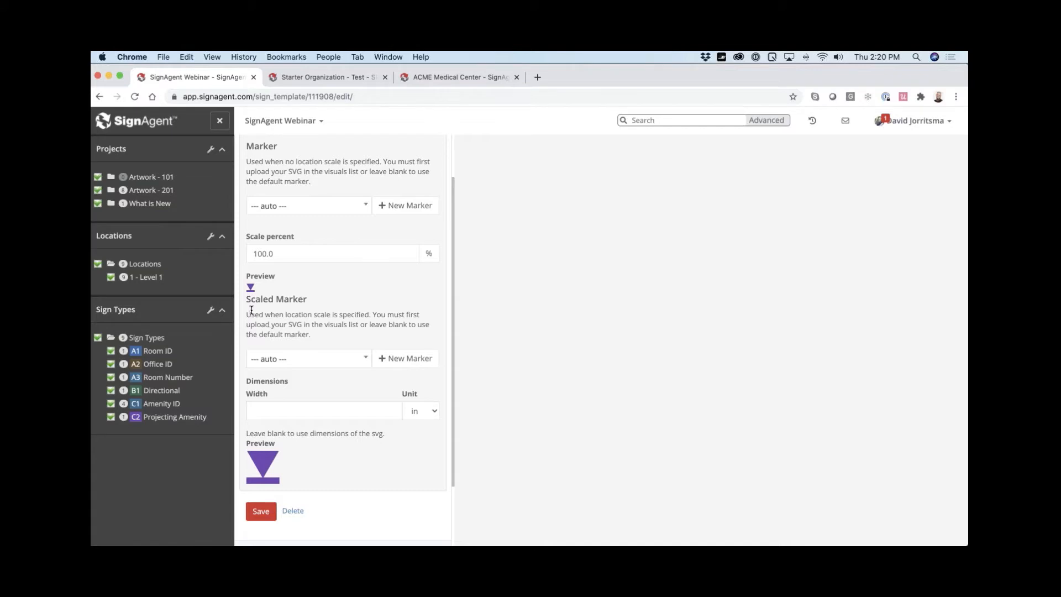
{"action": "left_click", "coordinate": [281, 359]}
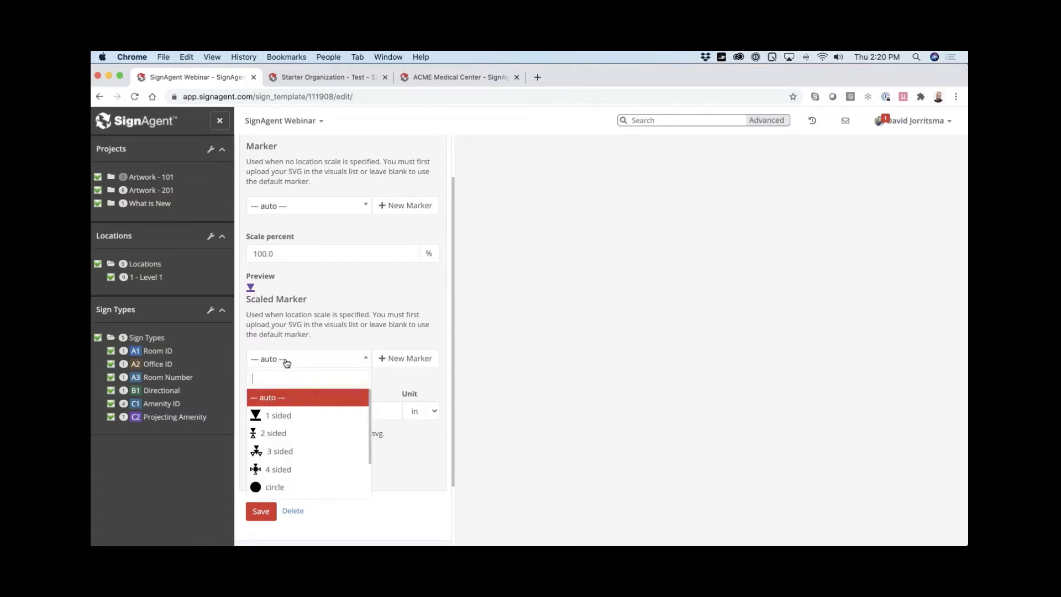
{"action": "scroll", "coordinate": [299, 423], "scroll_direction": "up", "scroll_amount": 2}
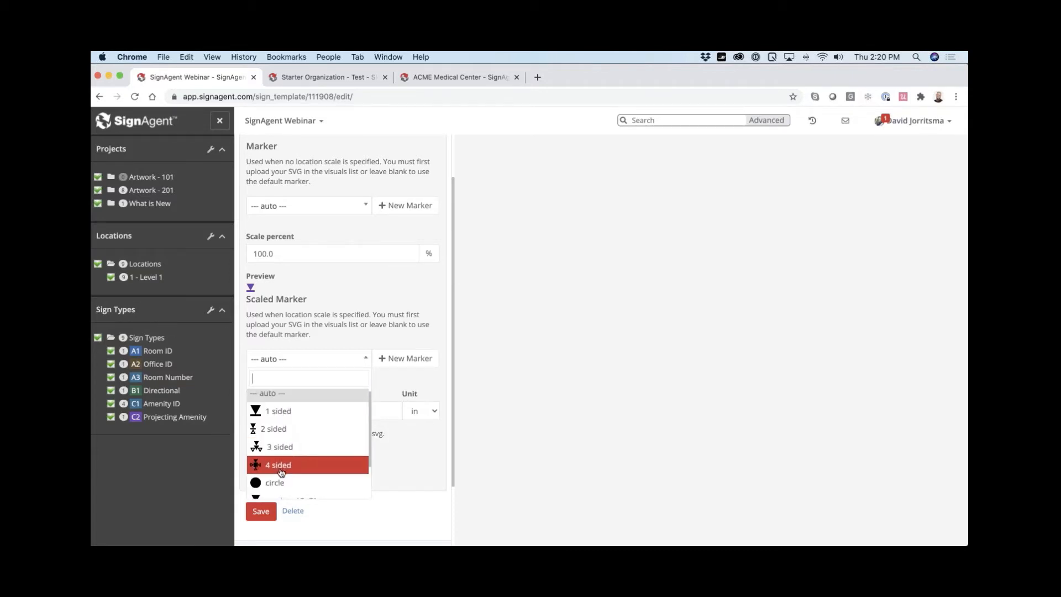
{"action": "left_click", "coordinate": [281, 485]}
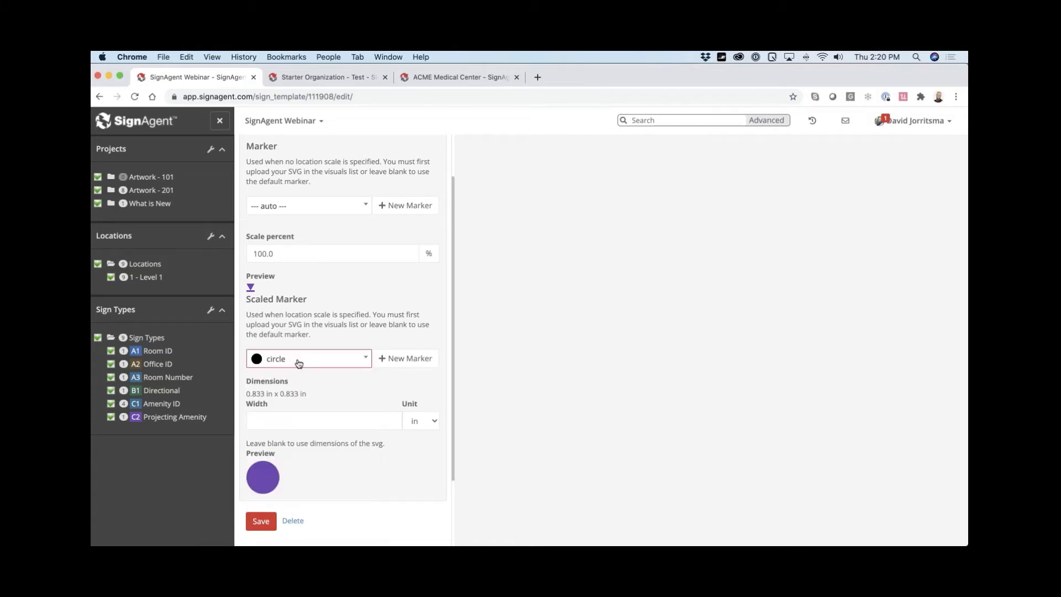
- Assign marker_C2 as the scaled marker of the Projecting Amenity sign type, check its dimensions, and save the sign type
{"action": "left_click", "coordinate": [299, 362]}
{"action": "scroll", "coordinate": [284, 416], "scroll_direction": "down", "scroll_amount": 3}
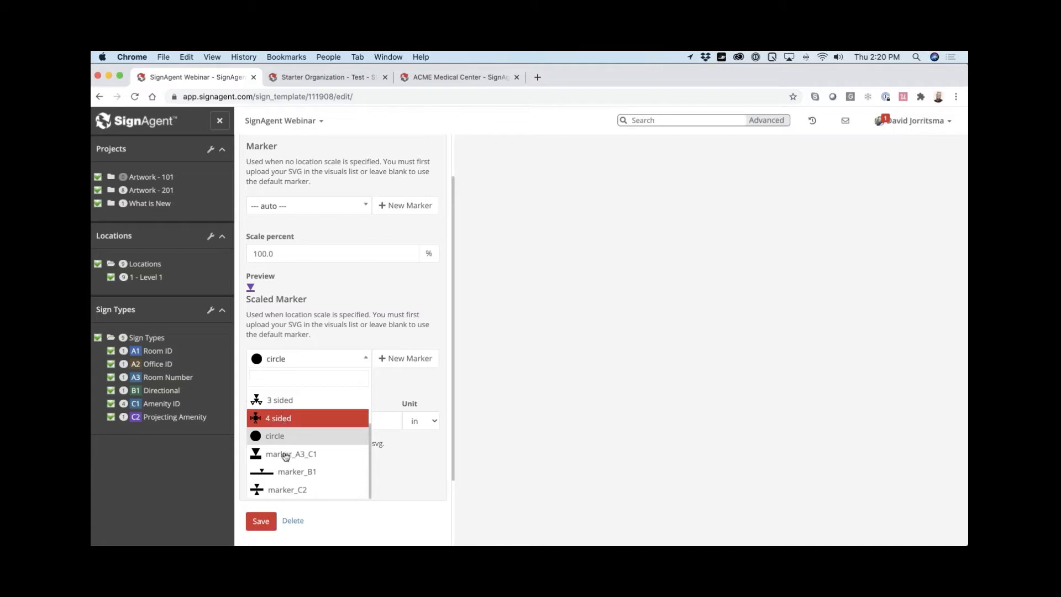
{"action": "left_click", "coordinate": [289, 492]}
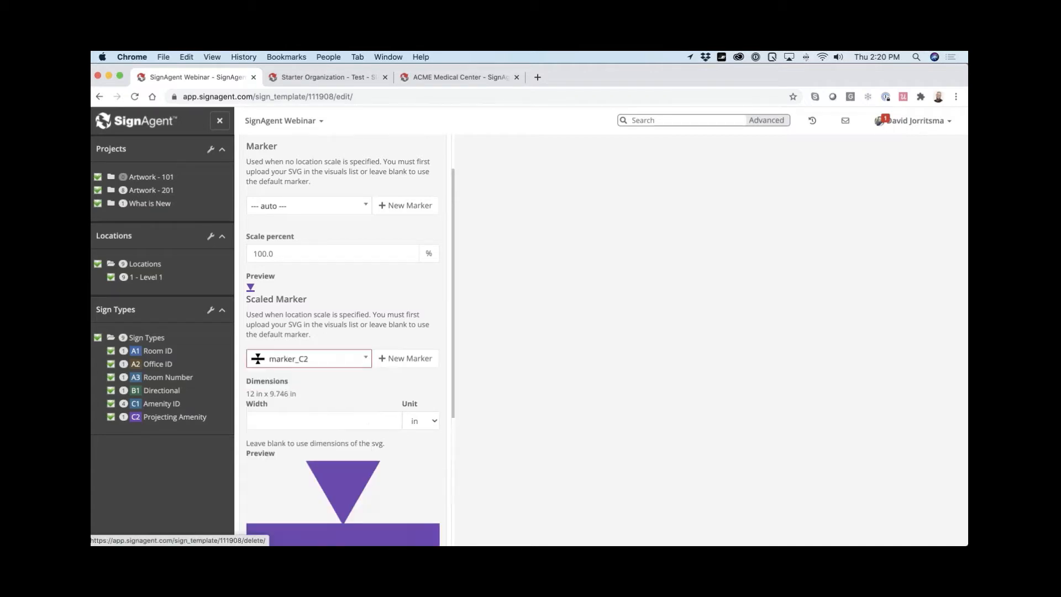
{"action": "scroll", "coordinate": [278, 454], "scroll_direction": "down", "scroll_amount": 5}
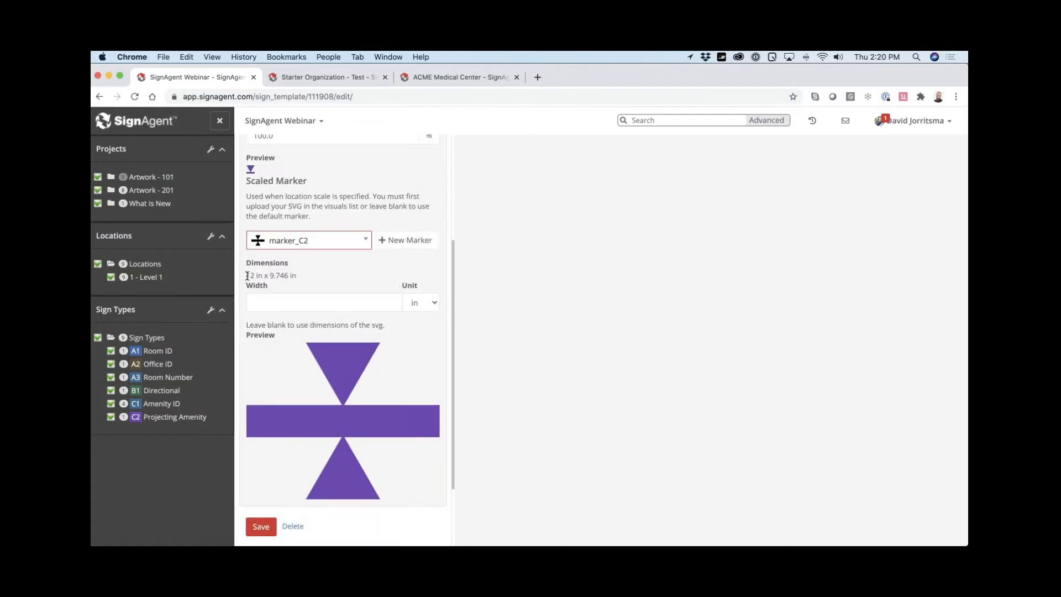
{"action": "left_click_drag", "start_coordinate": [246, 275], "coordinate": [261, 277]}
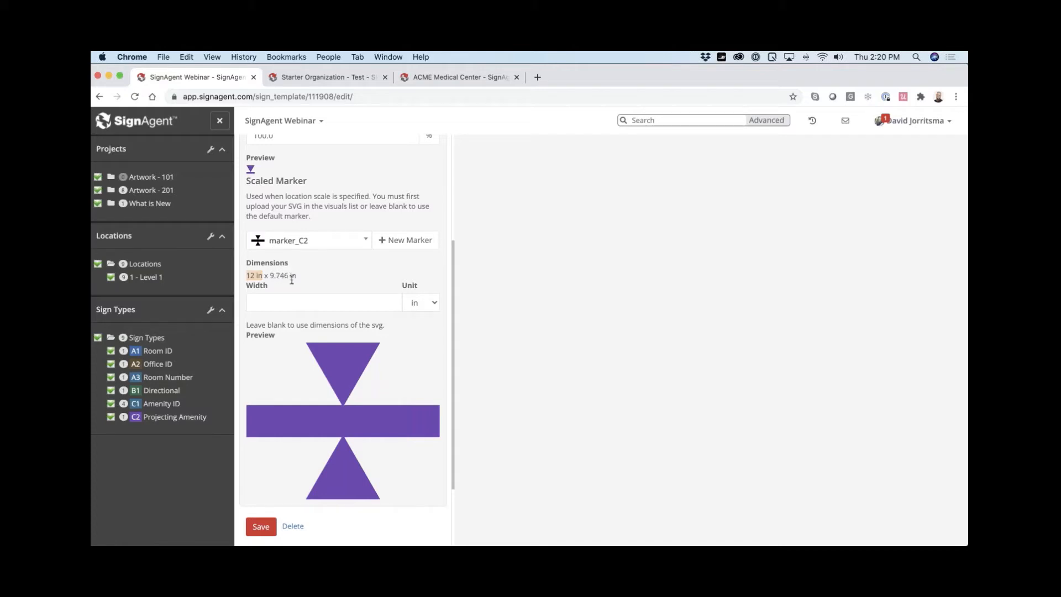
{"action": "scroll", "coordinate": [278, 362], "scroll_direction": "down", "scroll_amount": 2}
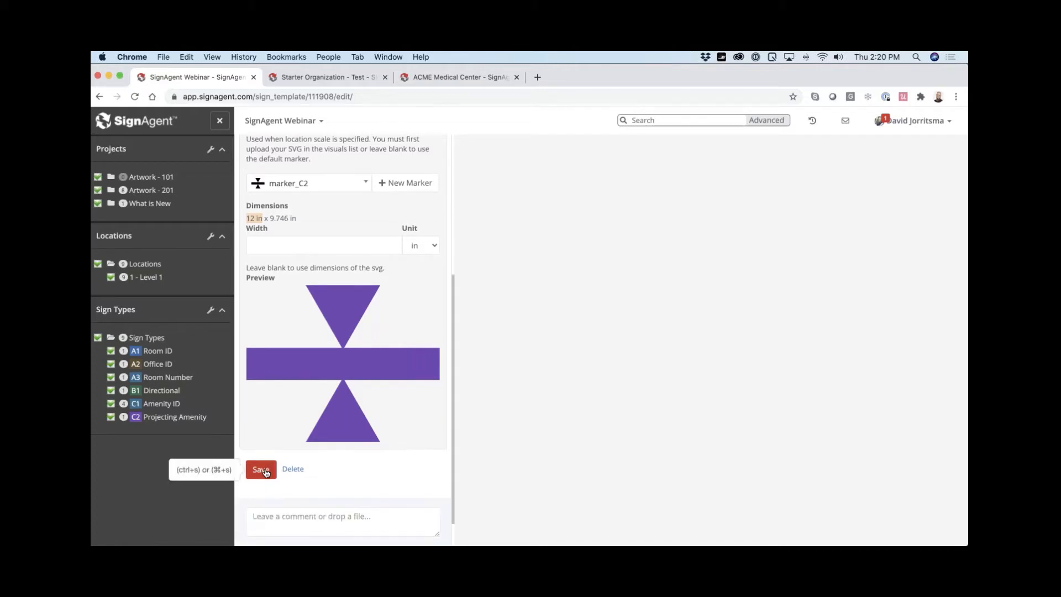
{"action": "left_click", "coordinate": [268, 473]}
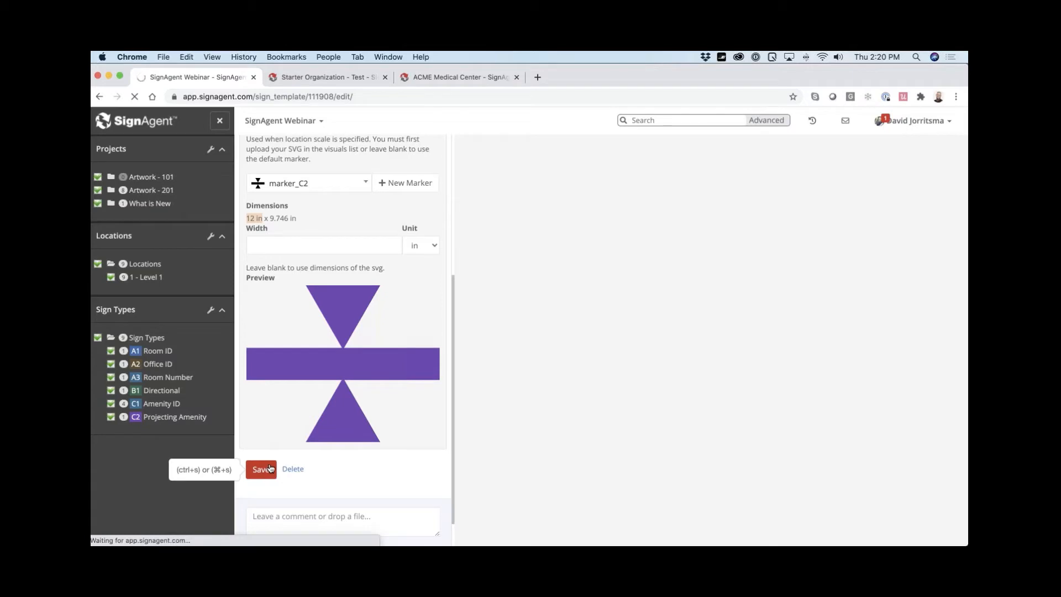
- Locate sign C2-9 on the Level 1 plan and move it against the corridor wall between the C1-1 and C1-3 signs
{"action": "left_click", "coordinate": [153, 278]}
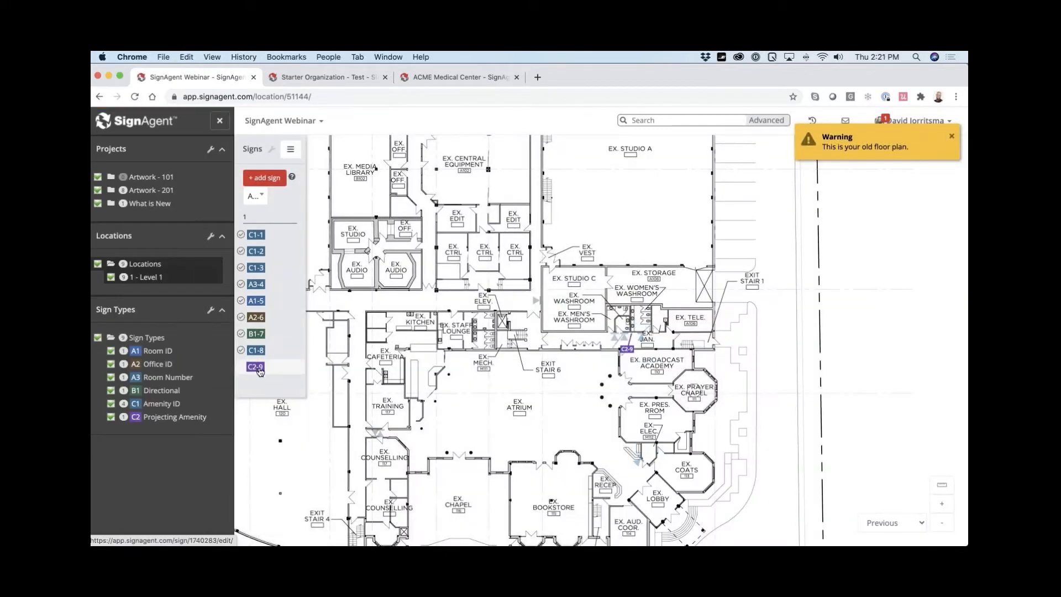
{"action": "left_click", "coordinate": [256, 366]}
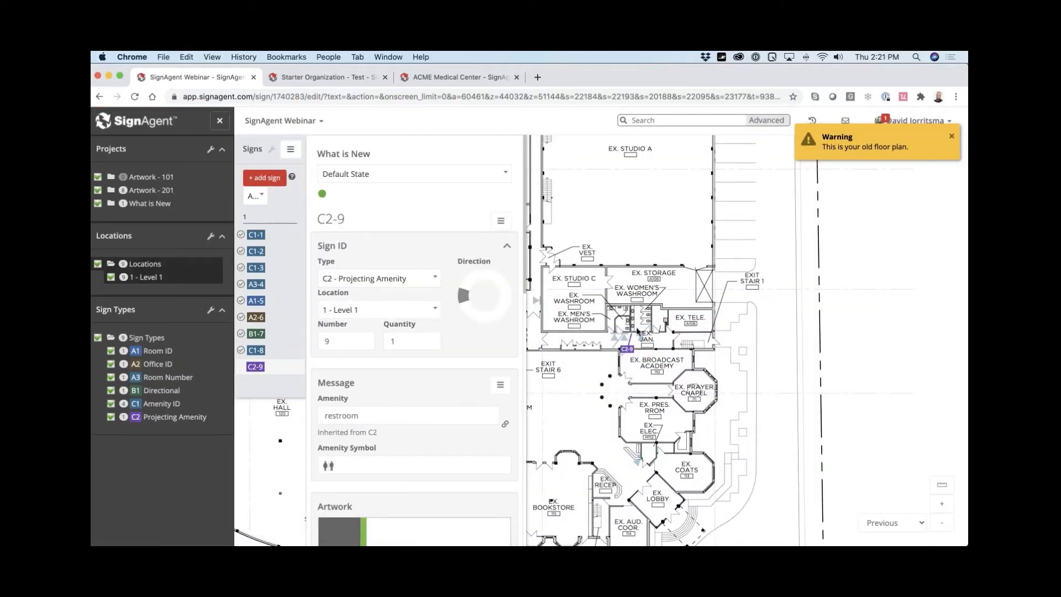
{"action": "scroll", "coordinate": [636, 332], "scroll_direction": "up", "scroll_amount": 5}
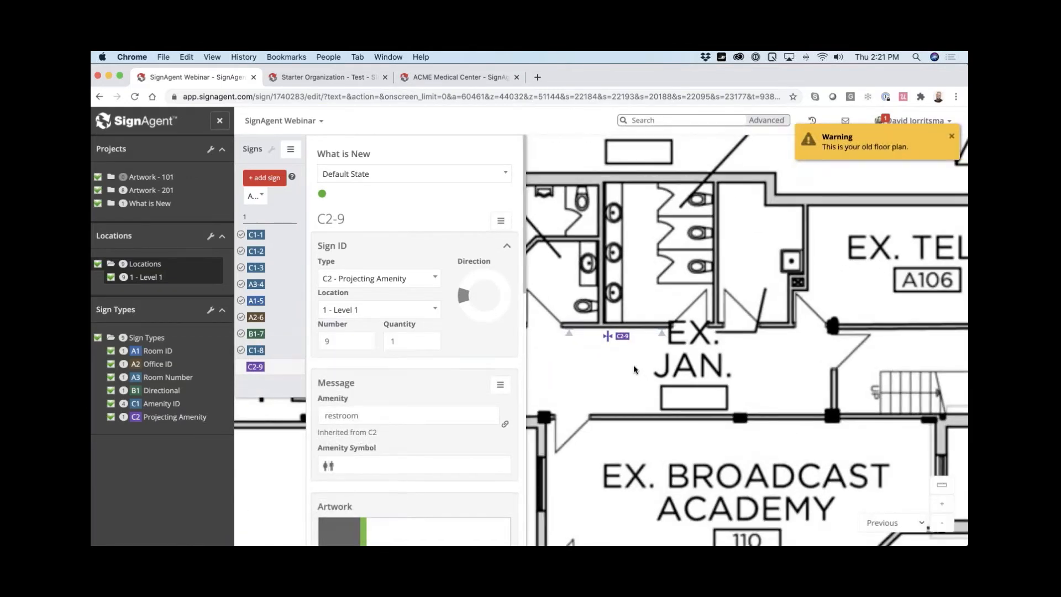
{"action": "mouse_move", "coordinate": [625, 339]}
{"action": "left_click", "coordinate": [629, 352]}
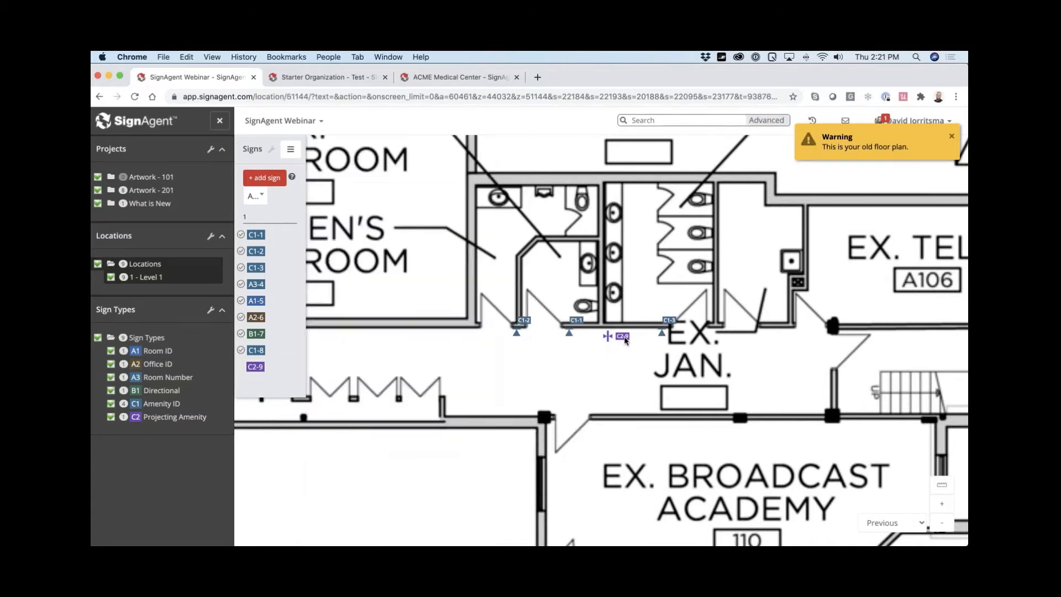
{"action": "left_click_drag", "start_coordinate": [625, 339], "coordinate": [618, 333]}
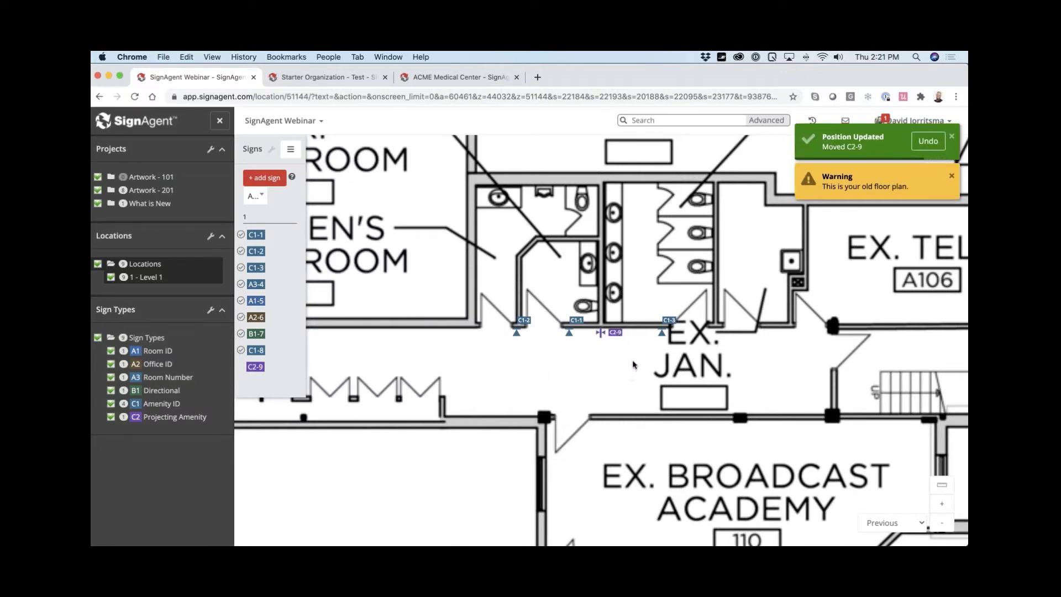
- Examine how the C2-9 and neighbouring C1 markers scale with the floor plan at different zoom levels
{"action": "scroll", "coordinate": [633, 364], "scroll_direction": "up", "scroll_amount": 2}
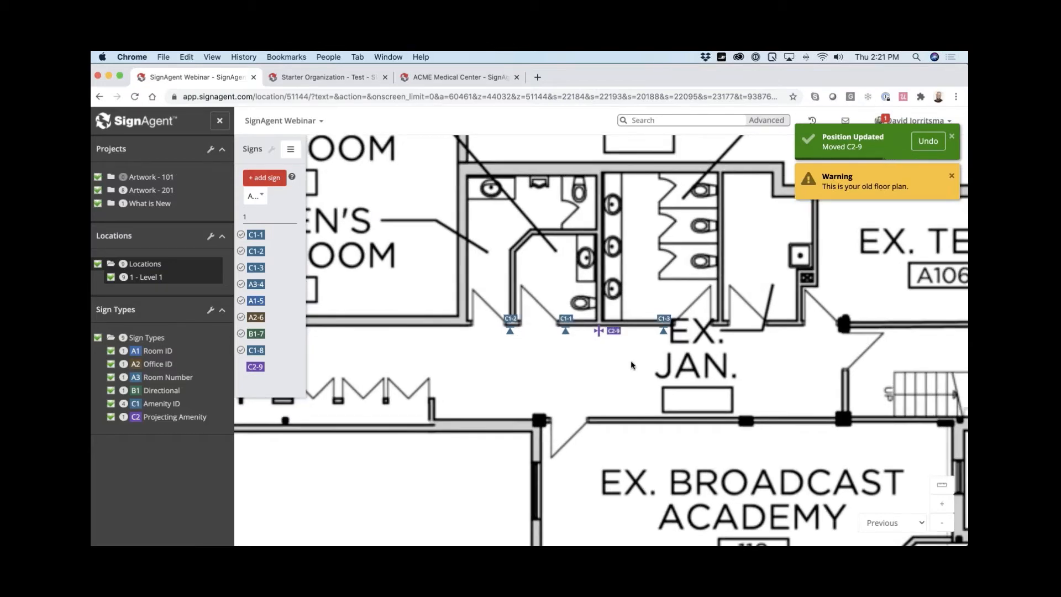
{"action": "scroll", "coordinate": [633, 364], "scroll_direction": "down", "scroll_amount": 1}
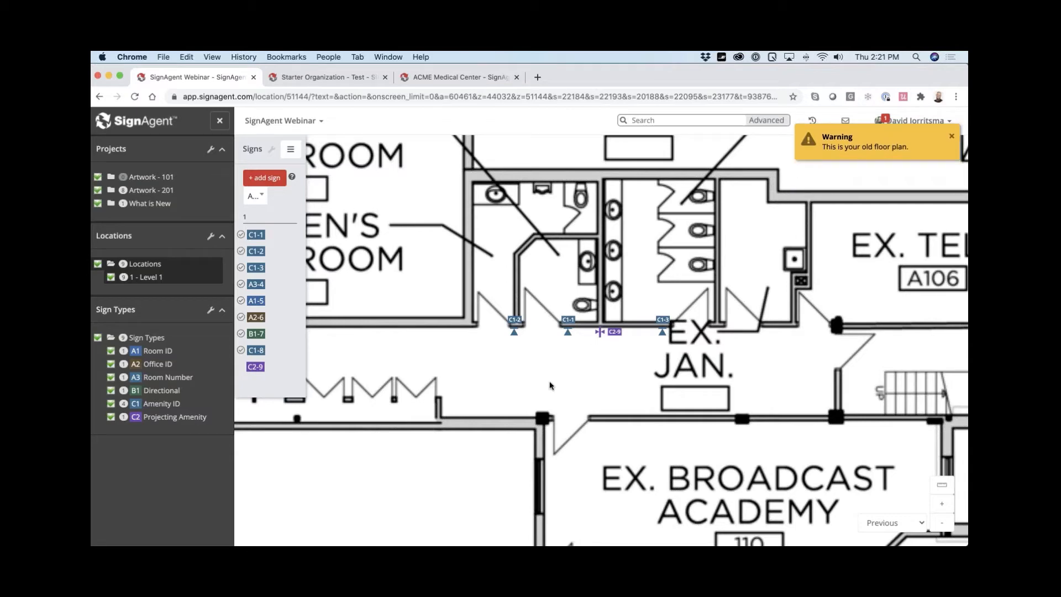
{"action": "scroll", "coordinate": [526, 369], "scroll_direction": "down", "scroll_amount": 3}
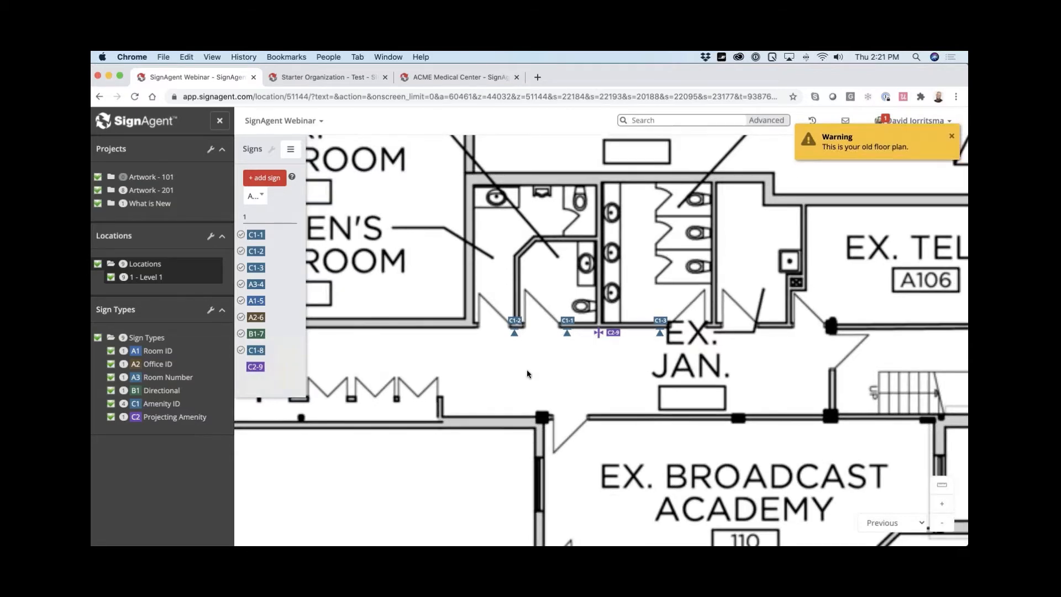
{"action": "scroll", "coordinate": [564, 365], "scroll_direction": "down", "scroll_amount": 4}
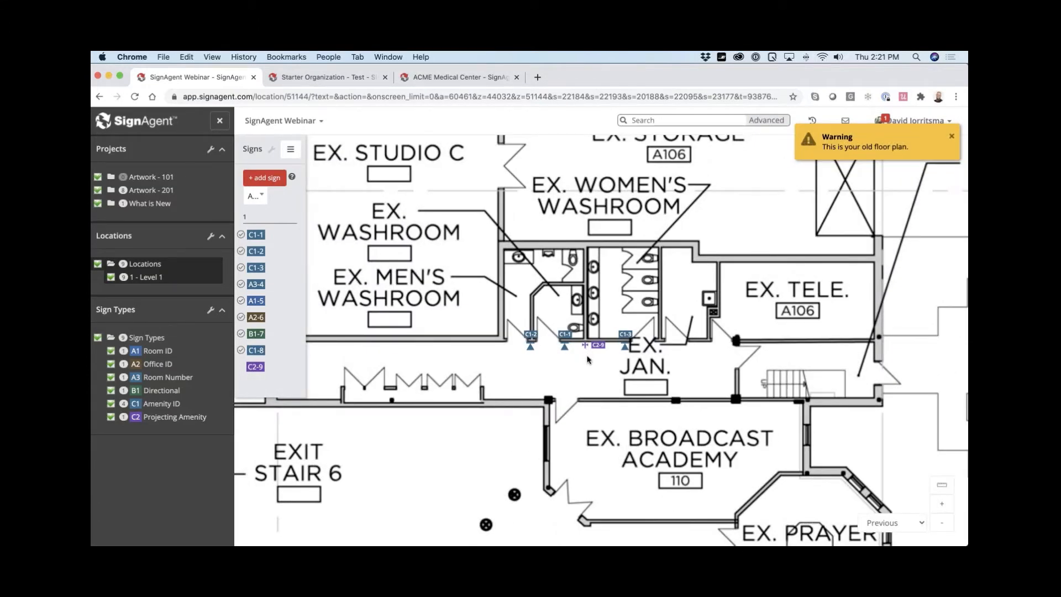
{"action": "scroll", "coordinate": [587, 359], "scroll_direction": "up", "scroll_amount": 2}
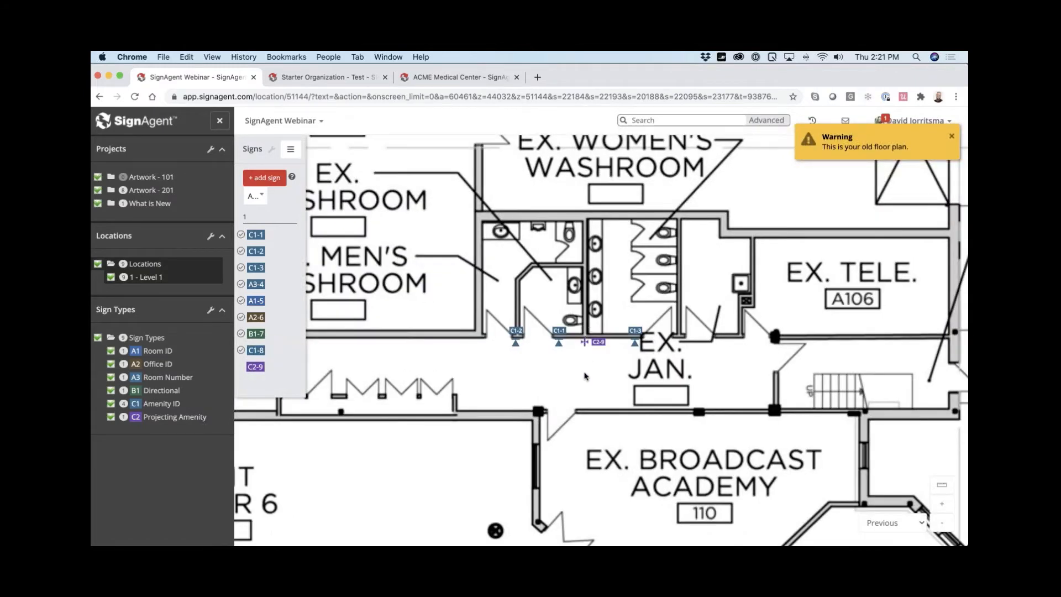
{"action": "scroll", "coordinate": [587, 371], "scroll_direction": "up", "scroll_amount": 1}
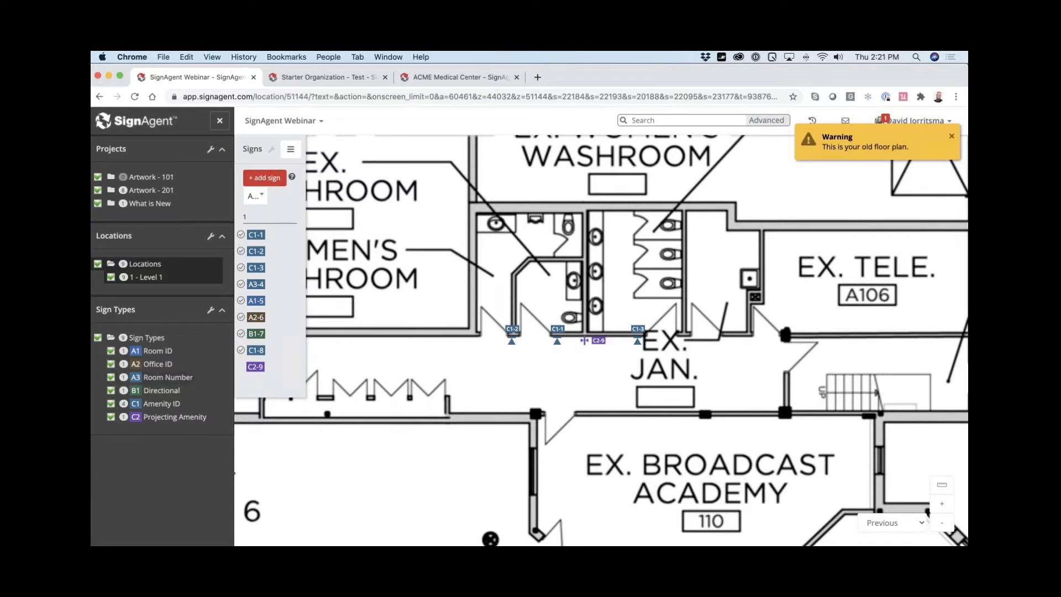
{"action": "scroll", "coordinate": [418, 380], "scroll_direction": "up", "scroll_amount": 1}
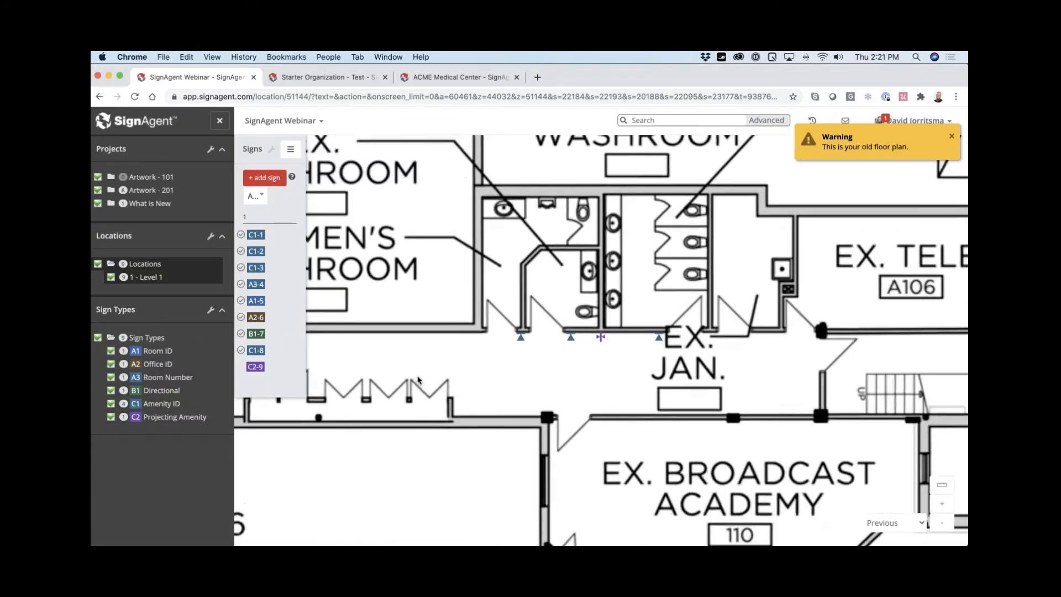
{"action": "scroll", "coordinate": [418, 380], "scroll_direction": "down", "scroll_amount": 4}
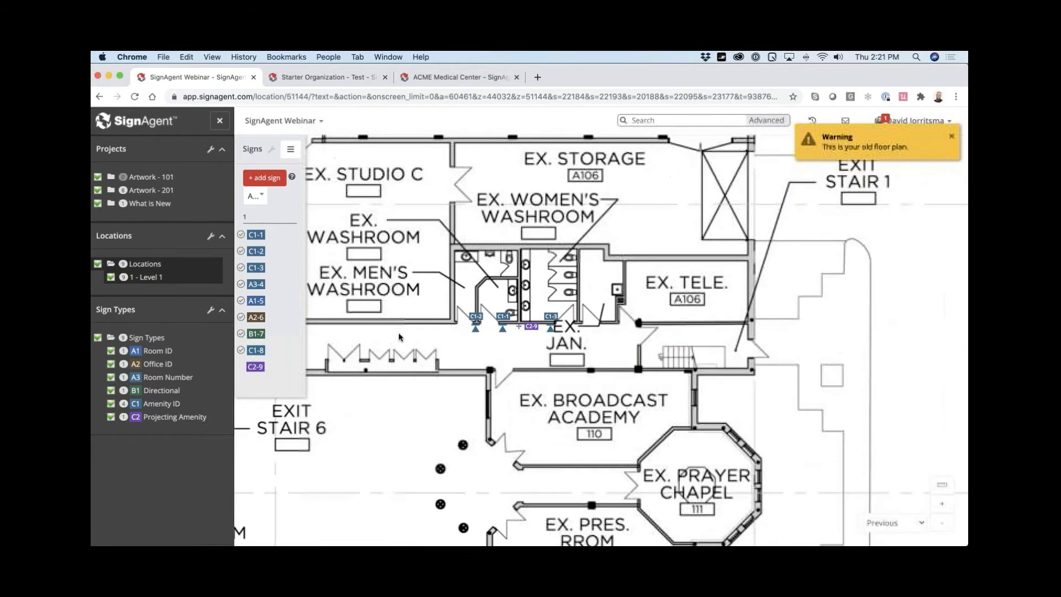
- Review the artwork of sign B1-7, and open the marker settings of the B1 Directional sign type
{"action": "left_click", "coordinate": [257, 335]}
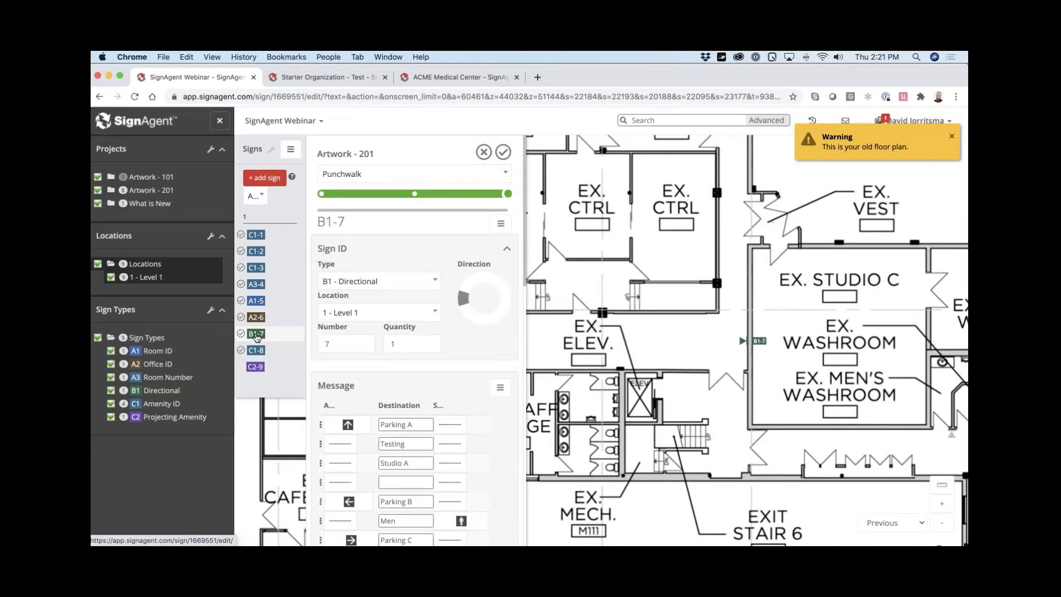
{"action": "scroll", "coordinate": [395, 359], "scroll_direction": "down", "scroll_amount": 6}
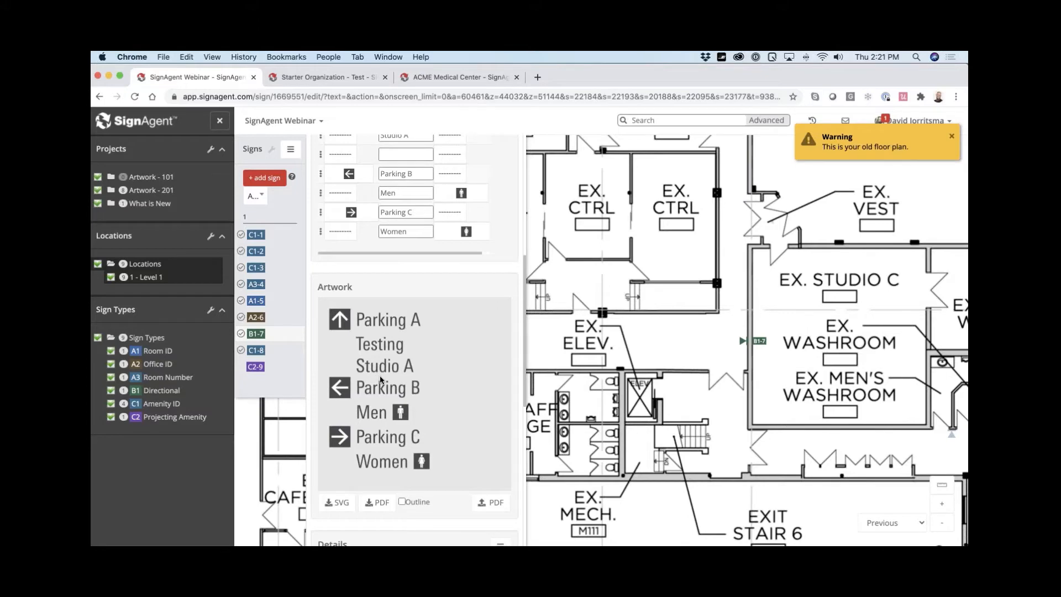
{"action": "right_click", "coordinate": [155, 392]}
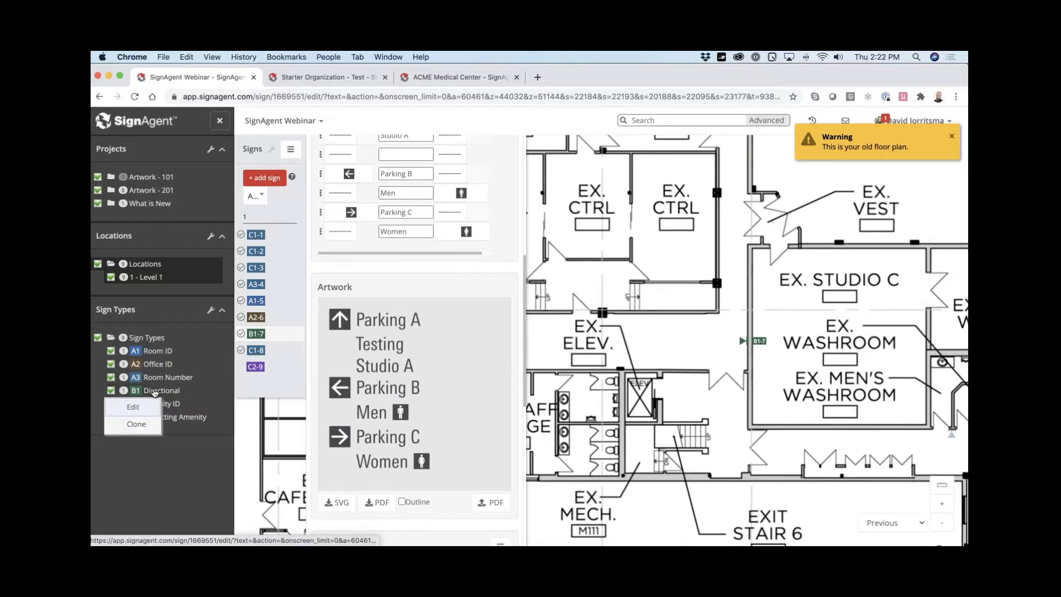
{"action": "left_click", "coordinate": [145, 412]}
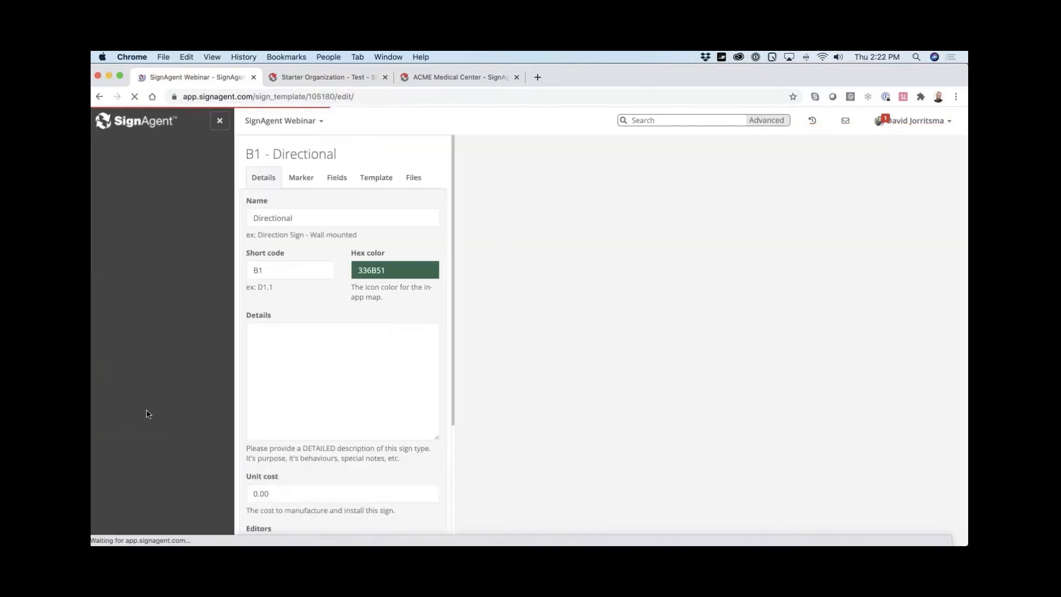
{"action": "left_click", "coordinate": [299, 183]}
- Assign marker_B1 as the scaled marker of the B1 Directional sign type and save it
{"action": "scroll", "coordinate": [290, 373], "scroll_direction": "down", "scroll_amount": 5}
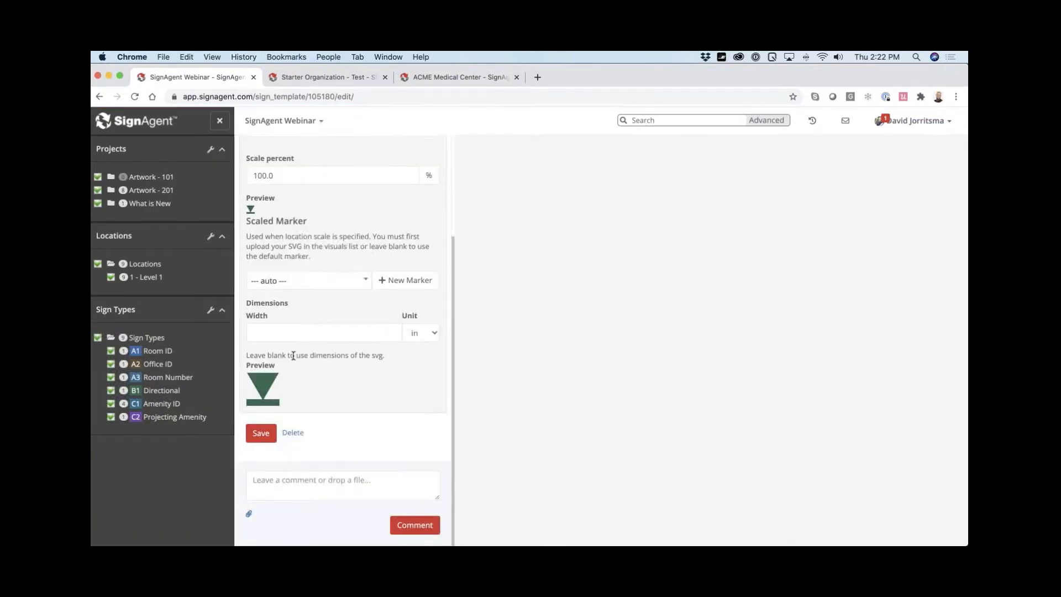
{"action": "scroll", "coordinate": [293, 354], "scroll_direction": "up", "scroll_amount": 1}
{"action": "left_click", "coordinate": [294, 317]}
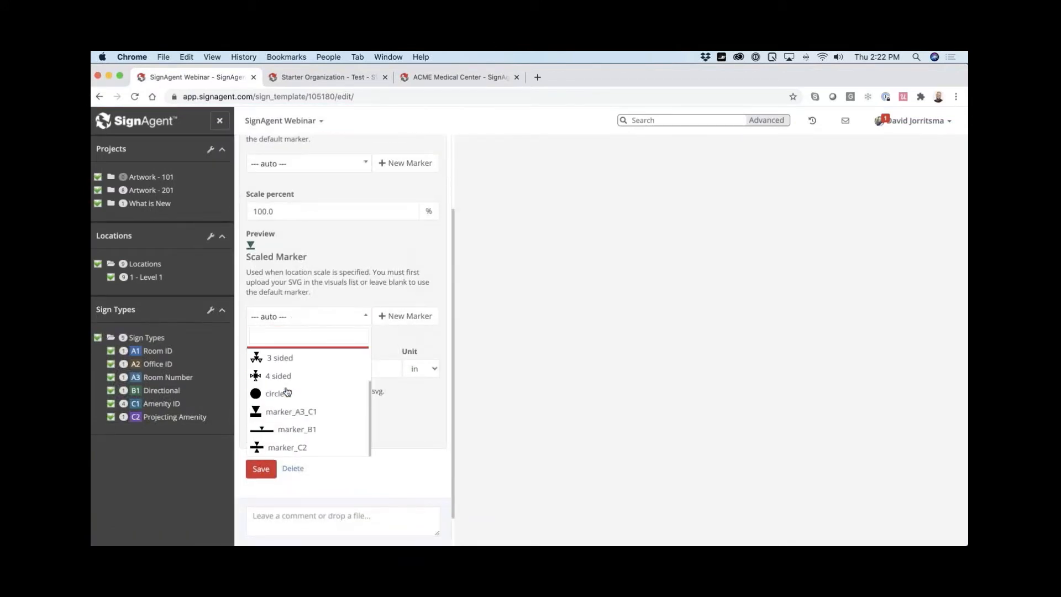
{"action": "left_click", "coordinate": [296, 431]}
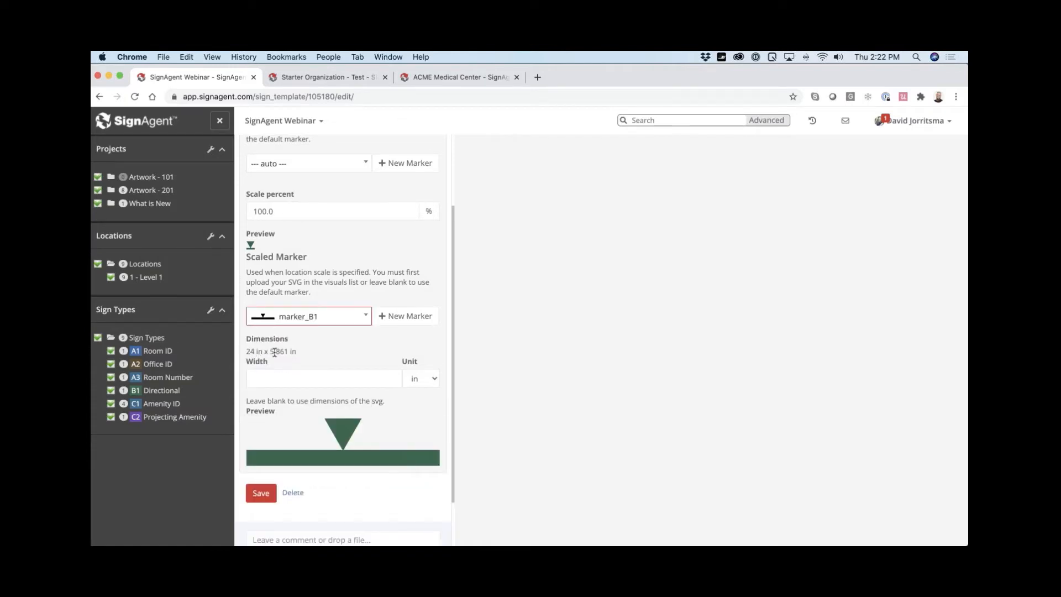
{"action": "left_click", "coordinate": [260, 492]}
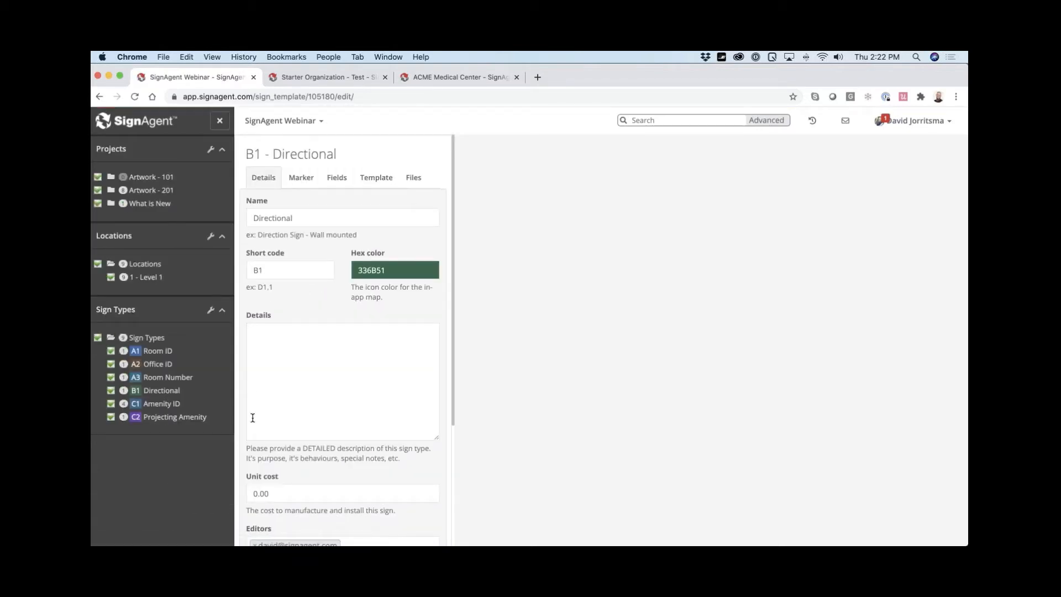
- Try a width of 36 in for the B1 Directional scaled marker, clear the width again and save the sign type
{"action": "left_click", "coordinate": [301, 177]}
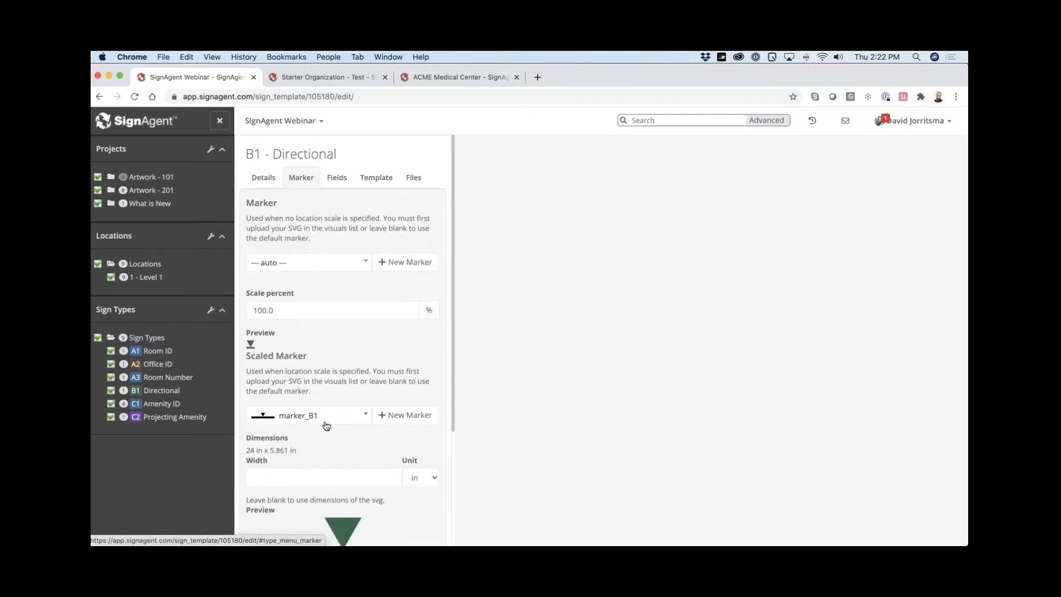
{"action": "scroll", "coordinate": [323, 431], "scroll_direction": "down", "scroll_amount": 5}
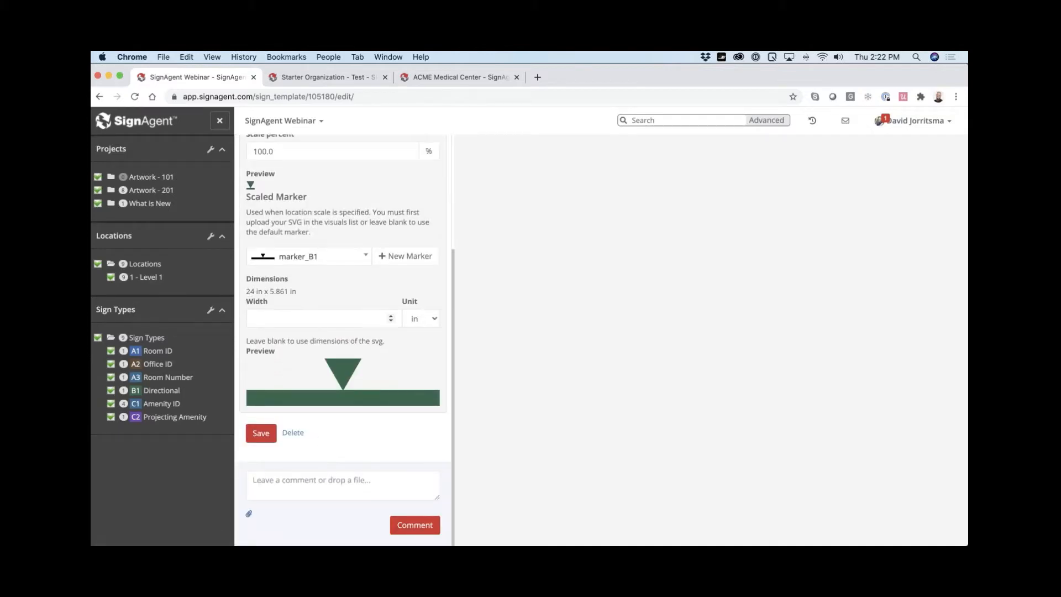
{"action": "left_click", "coordinate": [274, 319]}
{"action": "type", "text": "36"}
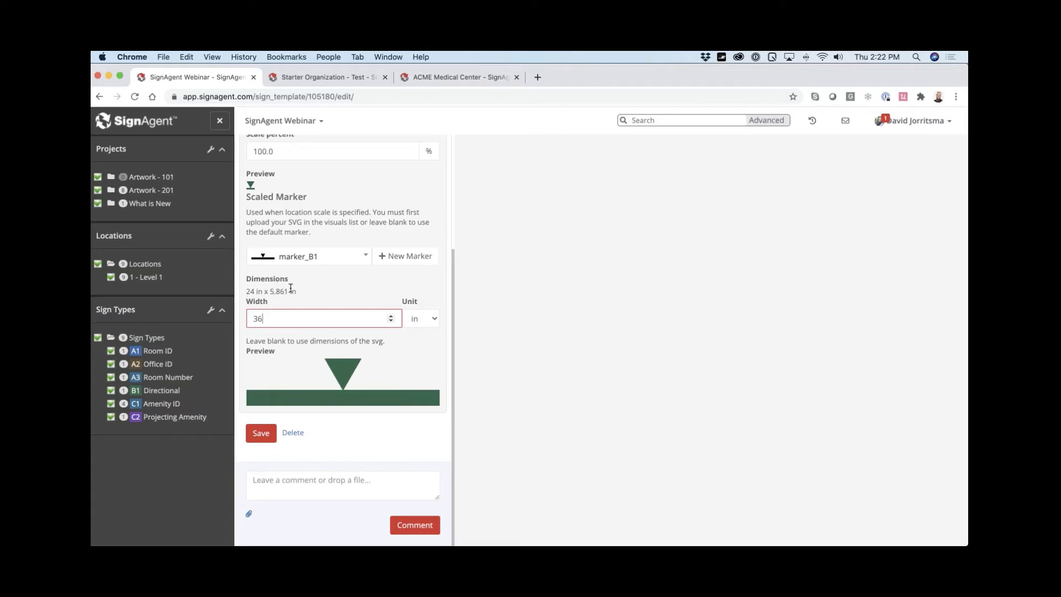
{"action": "double_click", "coordinate": [272, 315]}
{"action": "key", "text": "BackSpace"}
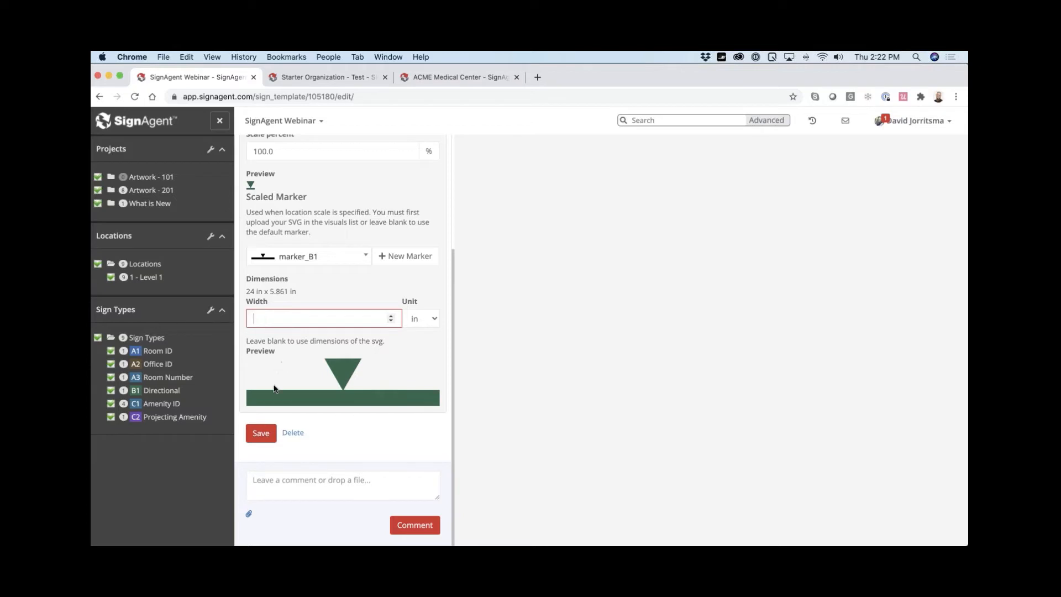
{"action": "left_click", "coordinate": [270, 439]}
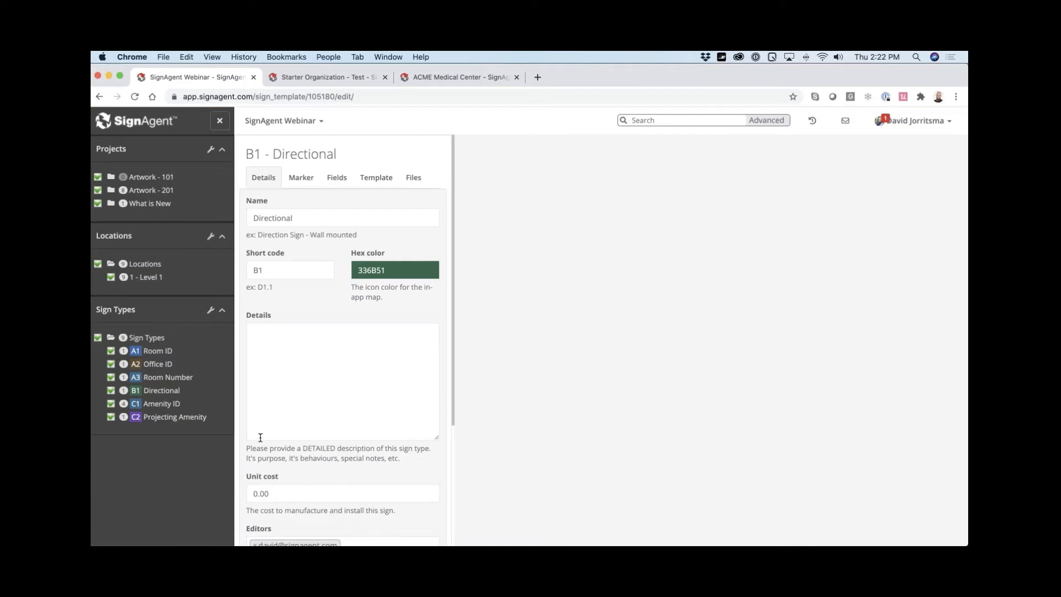
- Move sign B1-7 on the Level 1 plan against the corridor wall beside the washrooms
{"action": "left_click", "coordinate": [155, 281]}
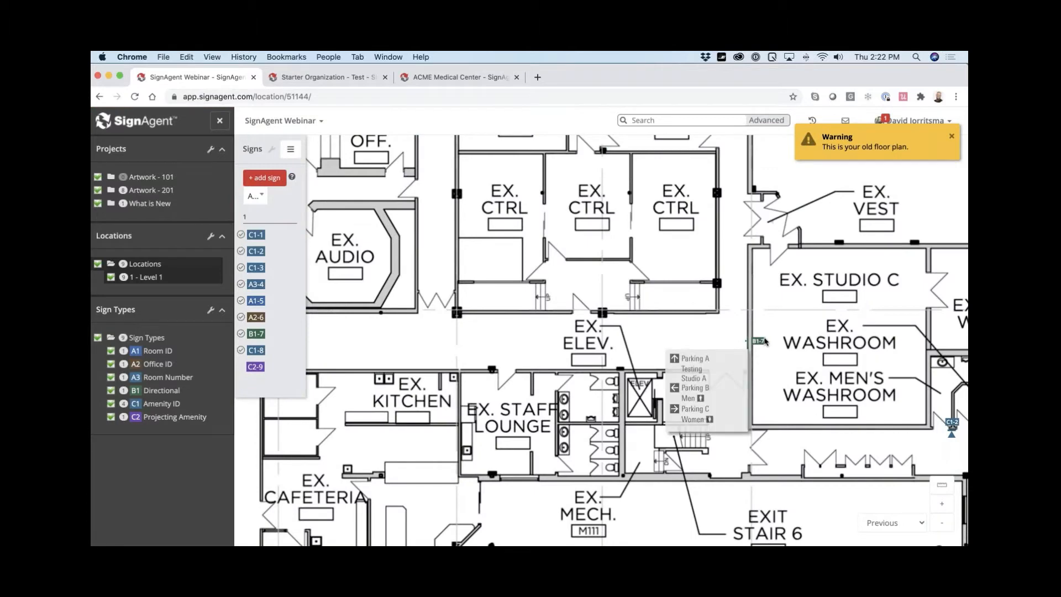
{"action": "scroll", "coordinate": [764, 341], "scroll_direction": "up", "scroll_amount": 2}
{"action": "mouse_move", "coordinate": [740, 343]}
{"action": "left_mouse_down"}
{"action": "mouse_move", "coordinate": [685, 322]}
{"action": "mouse_move", "coordinate": [738, 341]}
{"action": "left_mouse_up"}
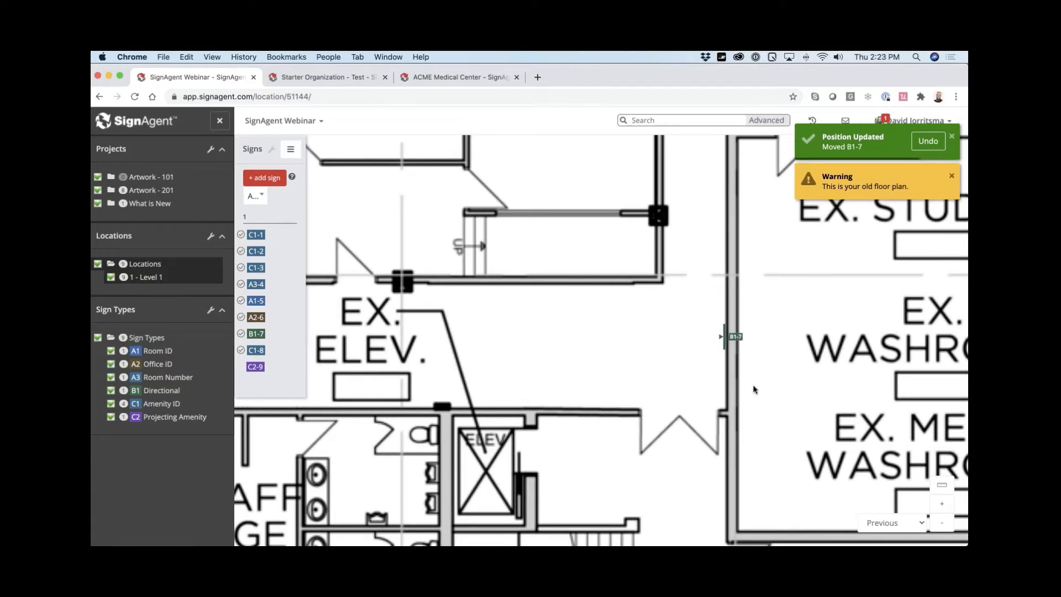
{"action": "scroll", "coordinate": [756, 381], "scroll_direction": "up", "scroll_amount": 4}
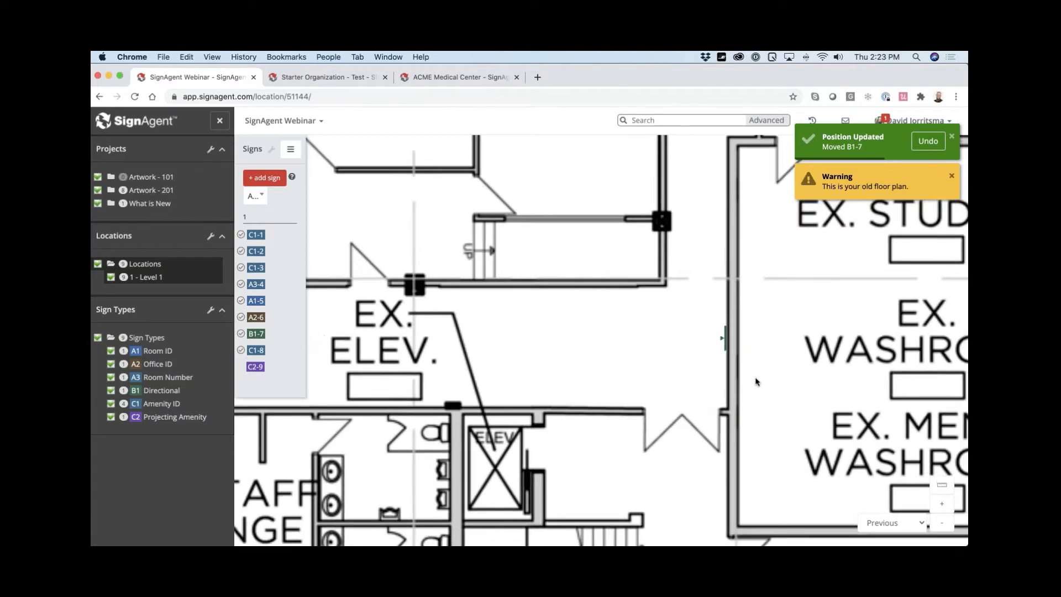
{"action": "scroll", "coordinate": [756, 382], "scroll_direction": "down", "scroll_amount": 2}
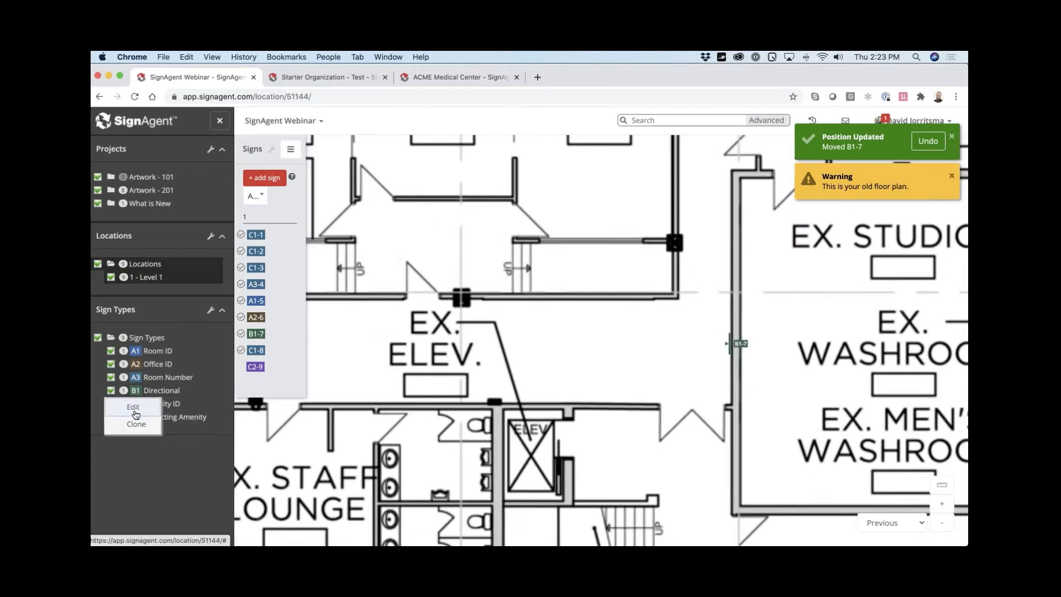
- Change the B1 Directional sign type's hex color to FF0000, save it and reopen the Level 1 plan
{"action": "left_click", "coordinate": [136, 416]}
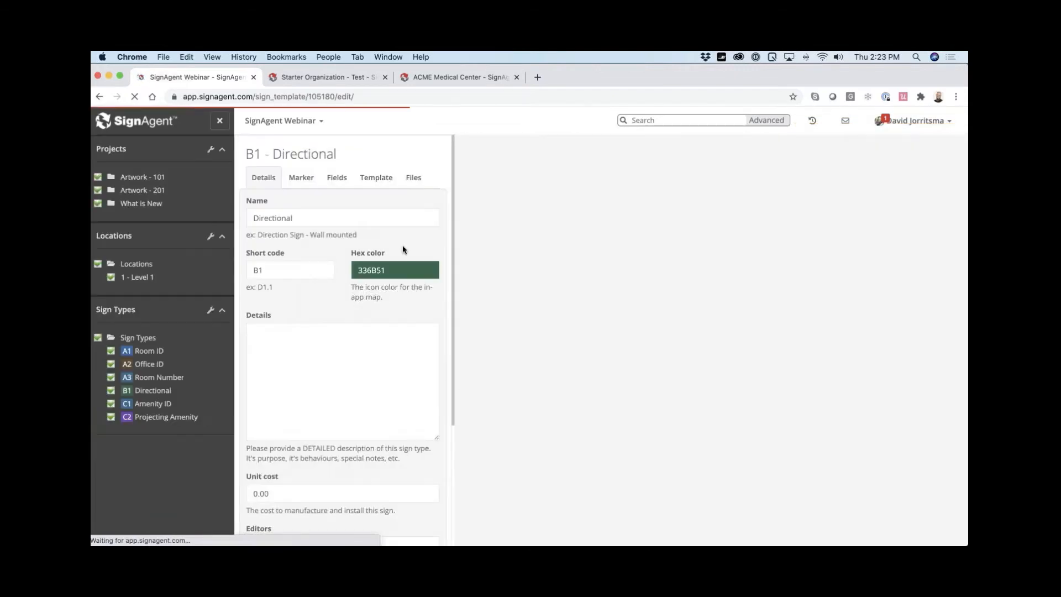
{"action": "left_click", "coordinate": [399, 270]}
{"action": "left_click_drag", "start_coordinate": [384, 313], "coordinate": [320, 267]}
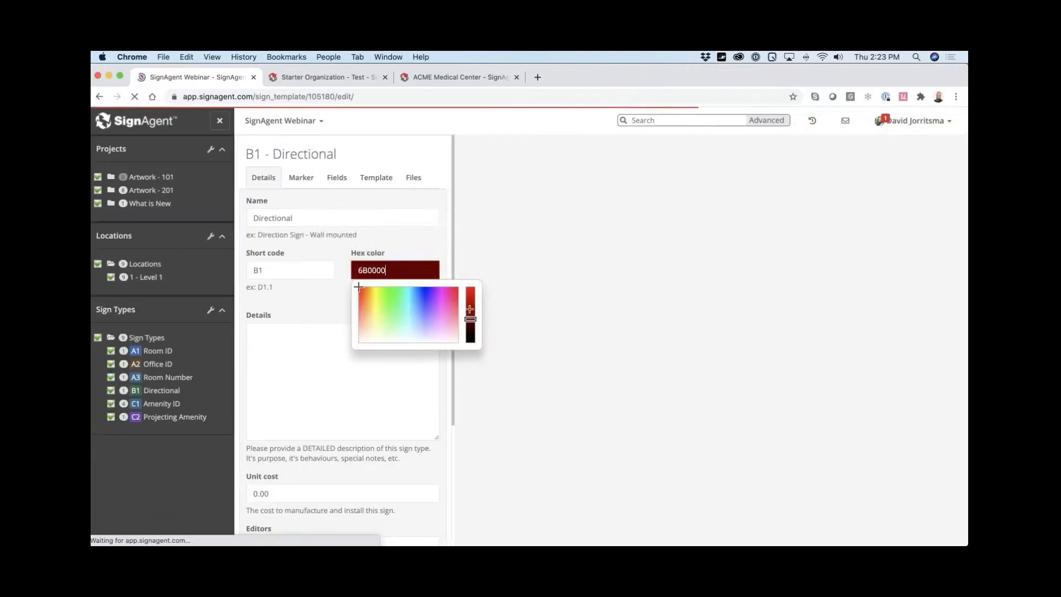
{"action": "left_click_drag", "start_coordinate": [472, 319], "coordinate": [466, 258]}
{"action": "left_click", "coordinate": [430, 243]}
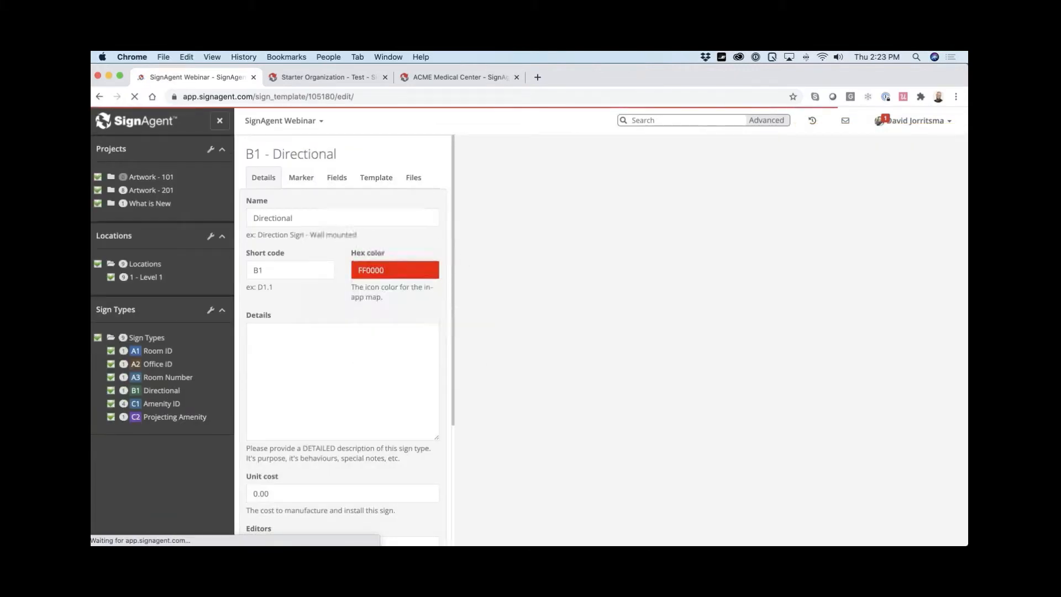
{"action": "scroll", "coordinate": [301, 433], "scroll_direction": "down", "scroll_amount": 5}
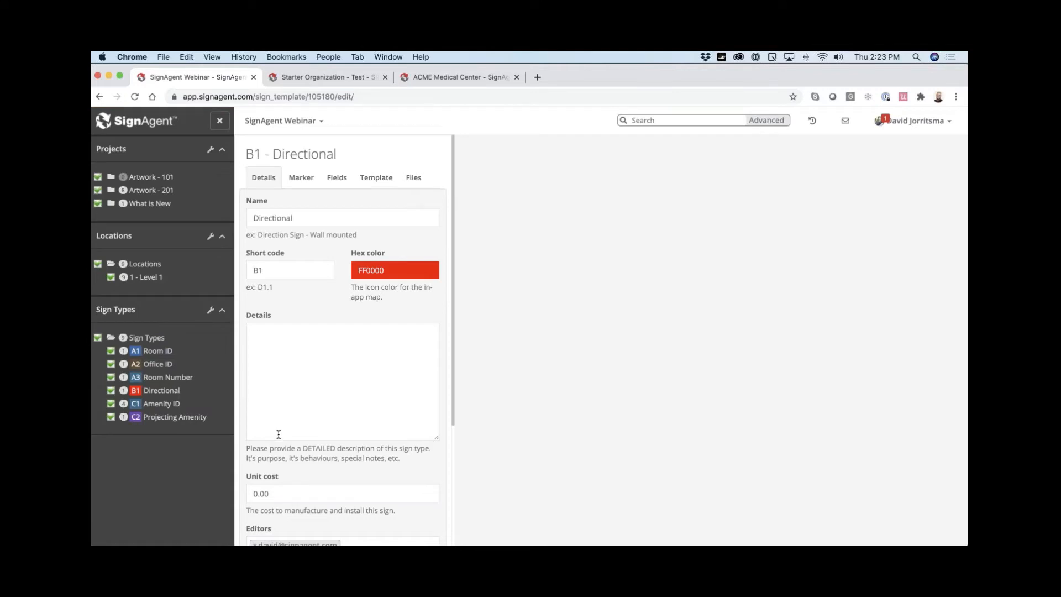
{"action": "left_click", "coordinate": [150, 277]}
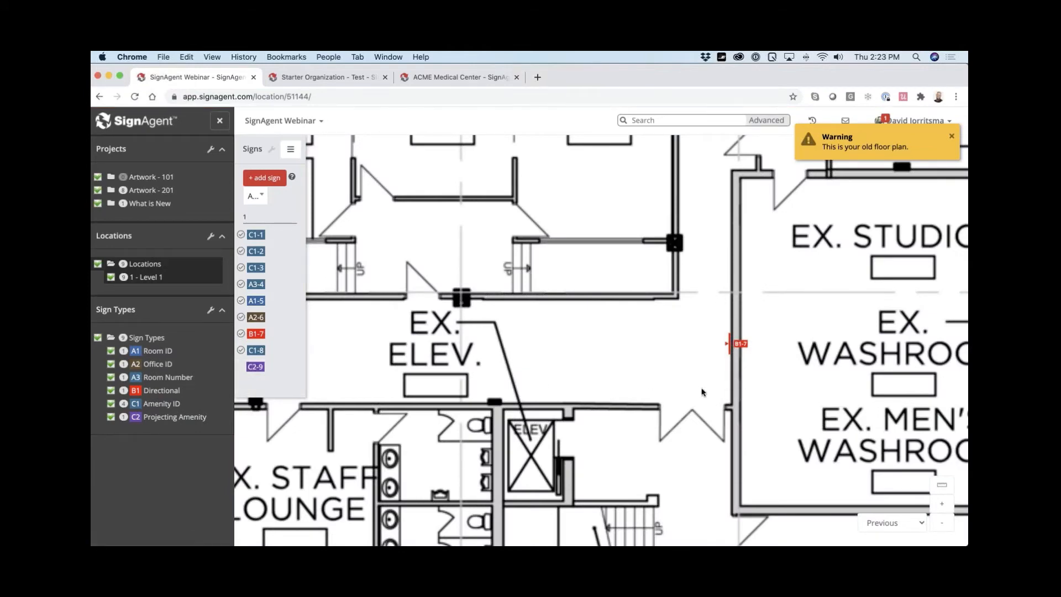
- Switch to Illustrator and check the dimensions of the base rectangle on the A3_C1 marker artboard
{"action": "left_click_drag", "start_coordinate": [685, 387], "coordinate": [501, 314]}
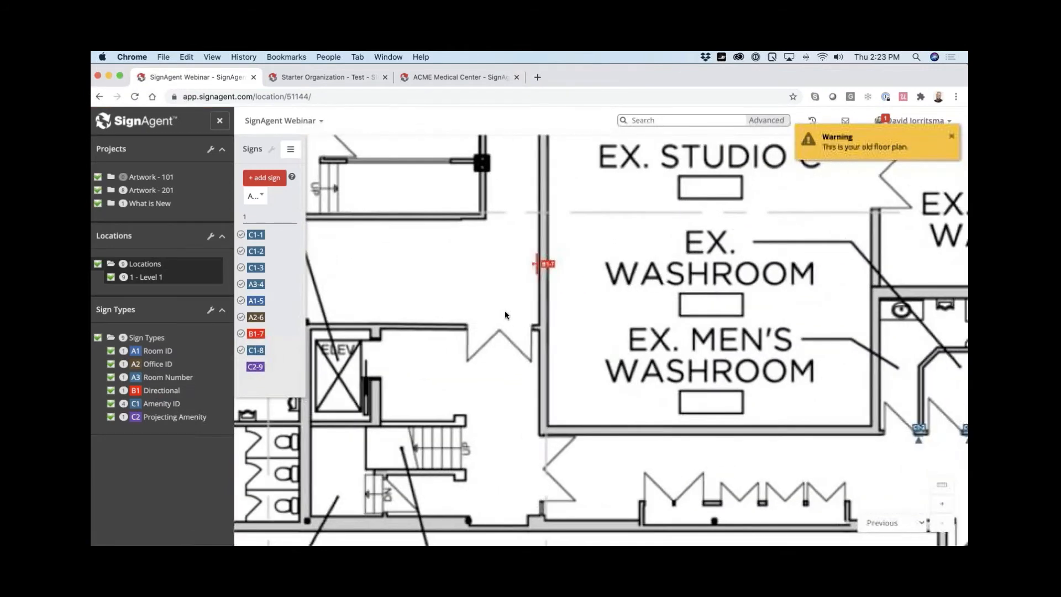
{"action": "mouse_move", "coordinate": [534, 285]}
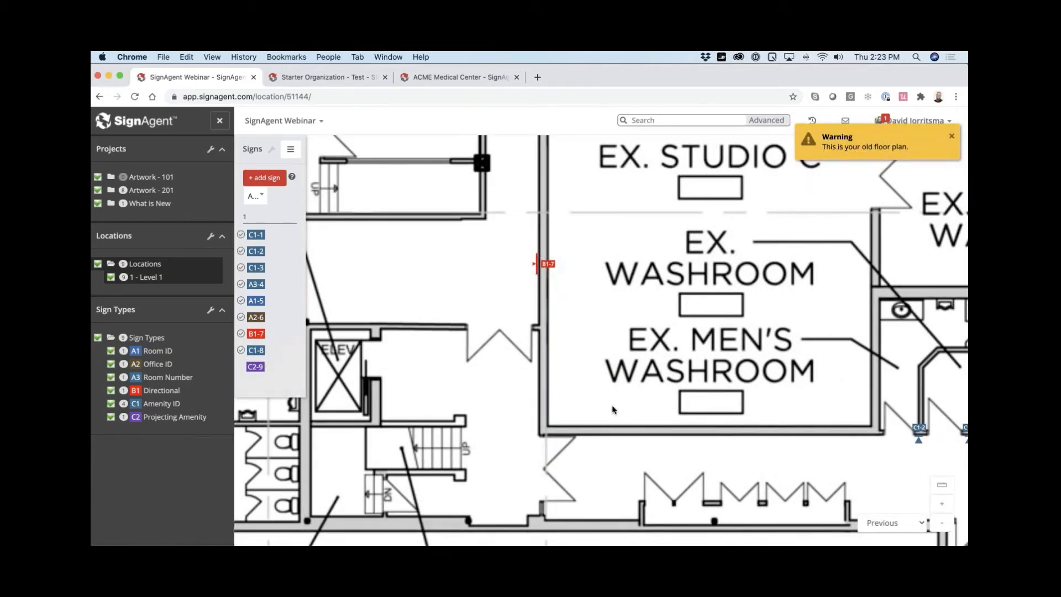
{"action": "key", "text": "super+Tab"}
{"action": "left_click", "coordinate": [552, 324]}
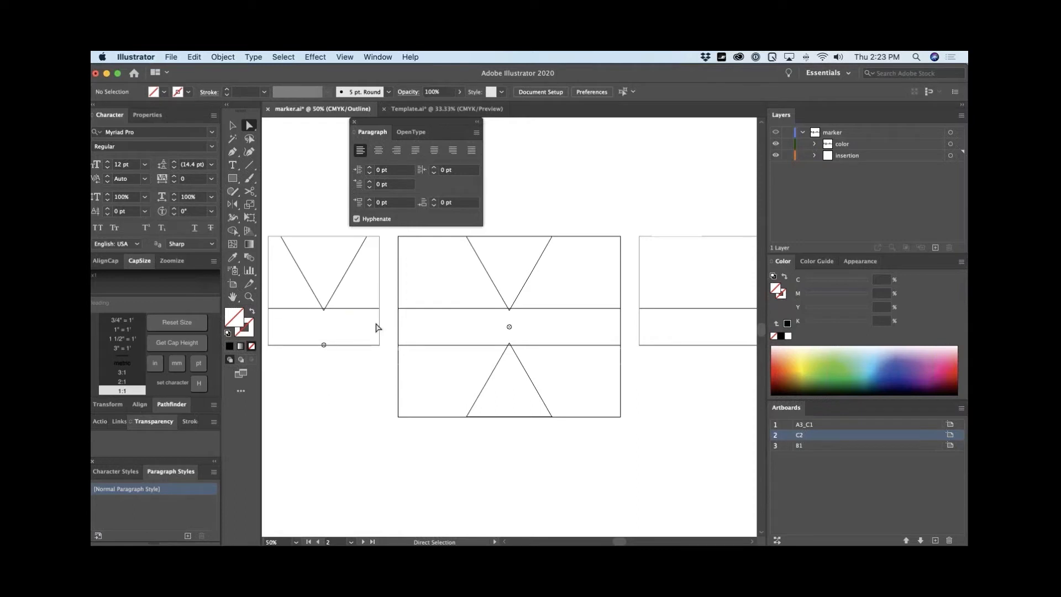
{"action": "left_click", "coordinate": [379, 326]}
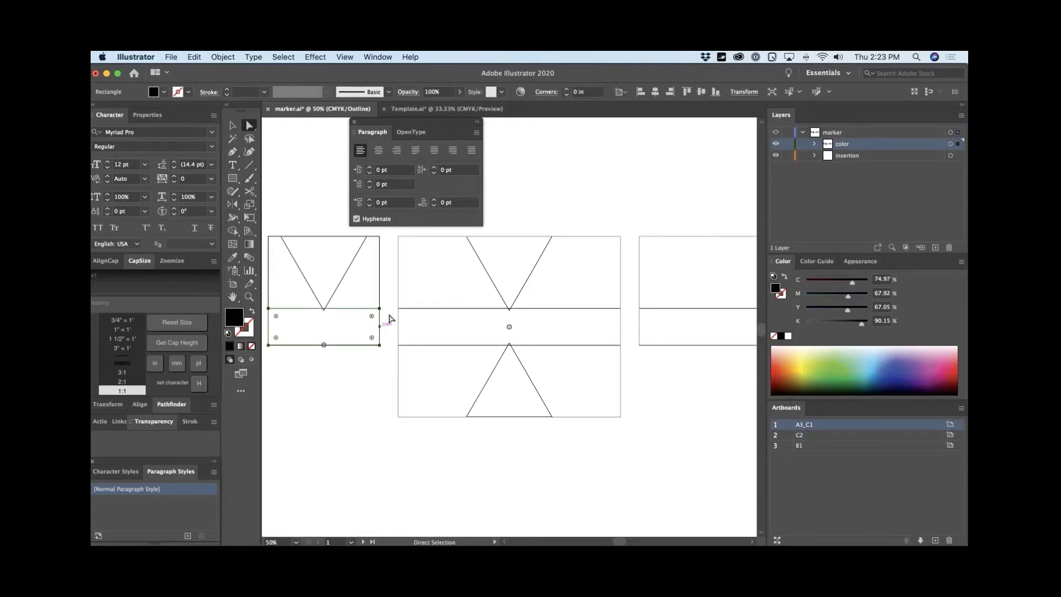
{"action": "left_click", "coordinate": [743, 92]}
- Switch to Chrome, set the scaled marker of the C1 Amenity ID sign type to marker_A3_C1, and save the sign type
{"action": "key", "text": "super+Tab"}
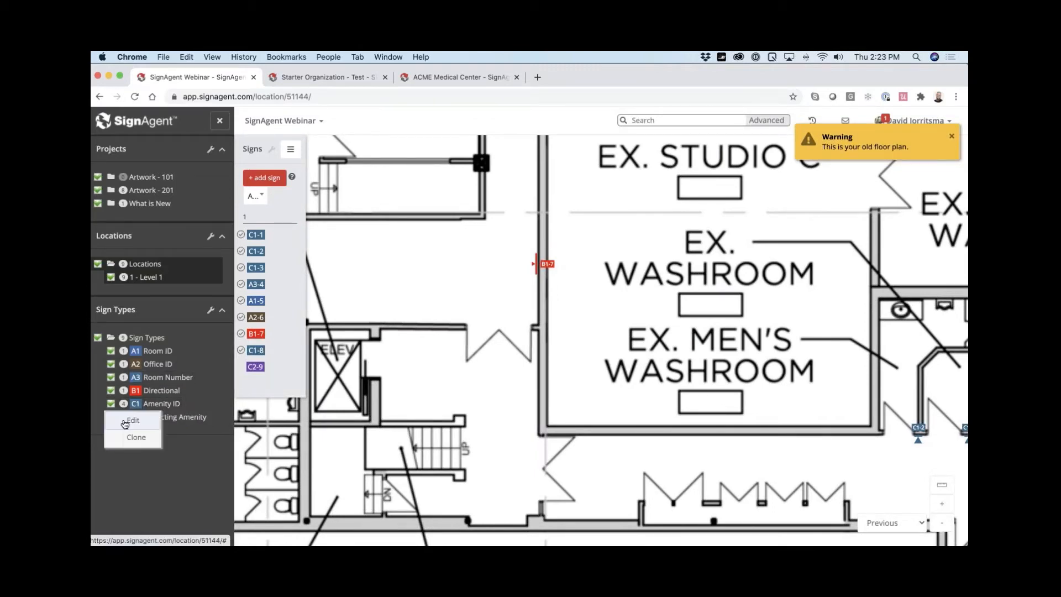
{"action": "left_click", "coordinate": [124, 421]}
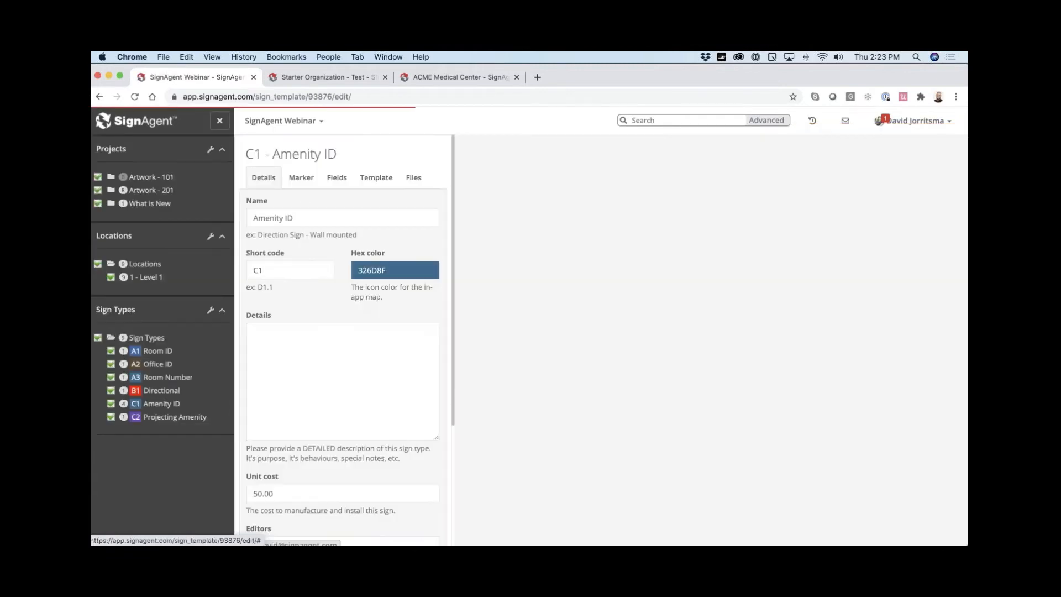
{"action": "left_click", "coordinate": [301, 178]}
{"action": "scroll", "coordinate": [283, 288], "scroll_direction": "down", "scroll_amount": 5}
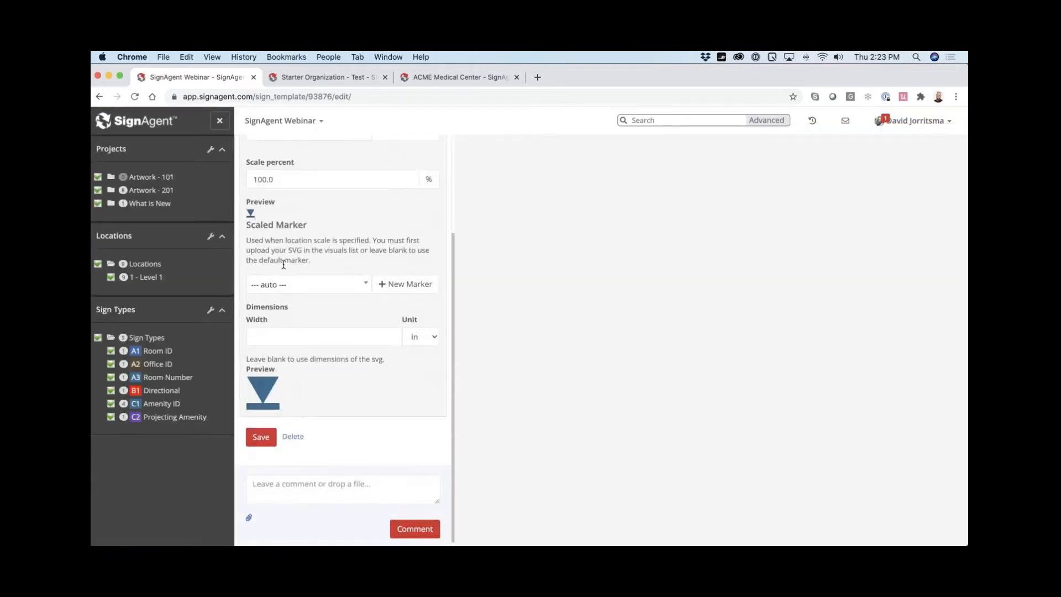
{"action": "left_click", "coordinate": [282, 286]}
{"action": "scroll", "coordinate": [281, 365], "scroll_direction": "down", "scroll_amount": 1}
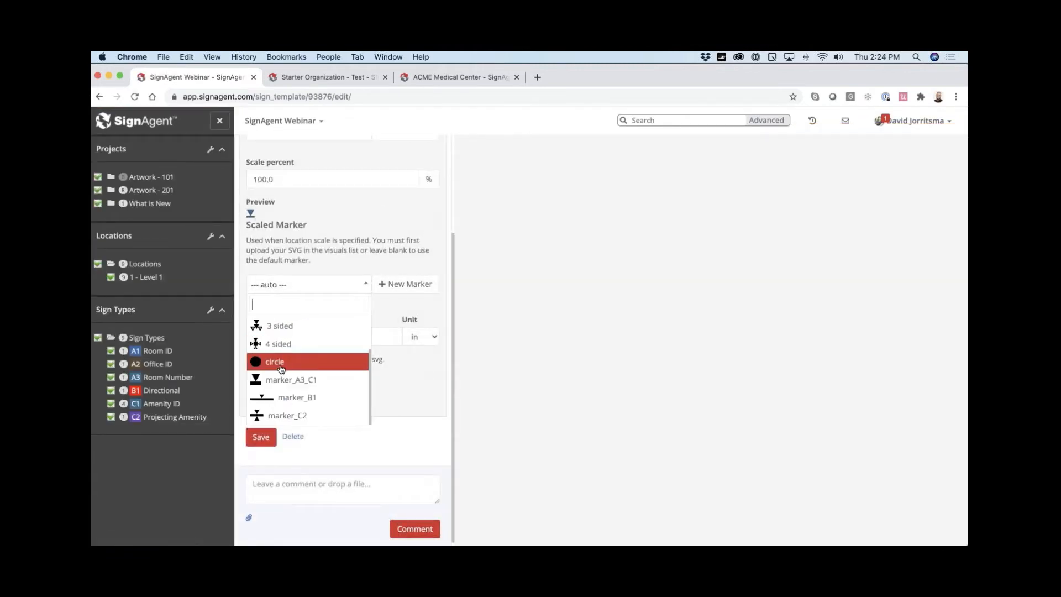
{"action": "left_click", "coordinate": [283, 380]}
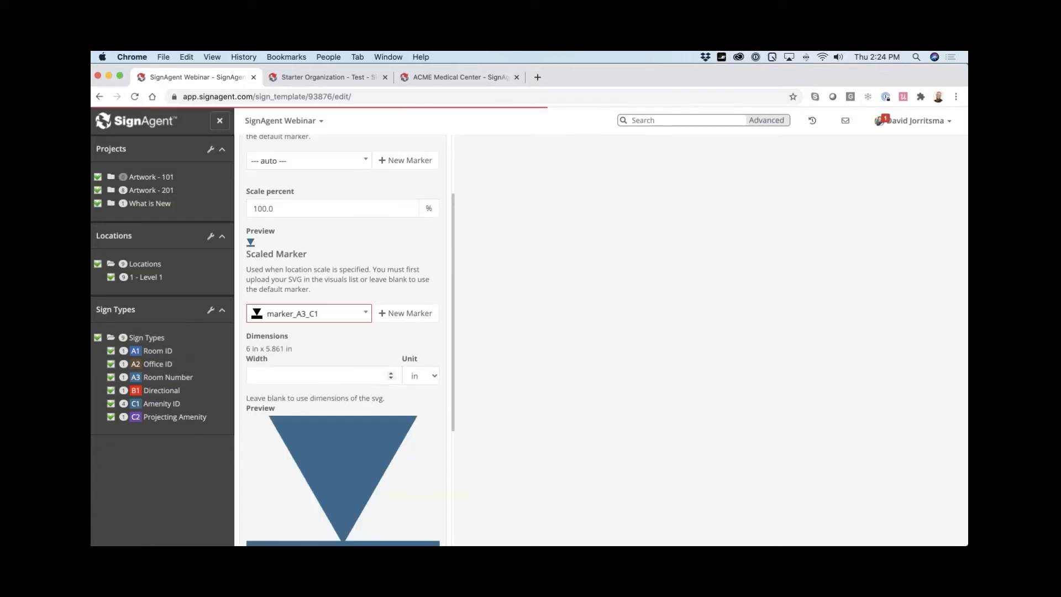
{"action": "scroll", "coordinate": [286, 362], "scroll_direction": "down", "scroll_amount": 4}
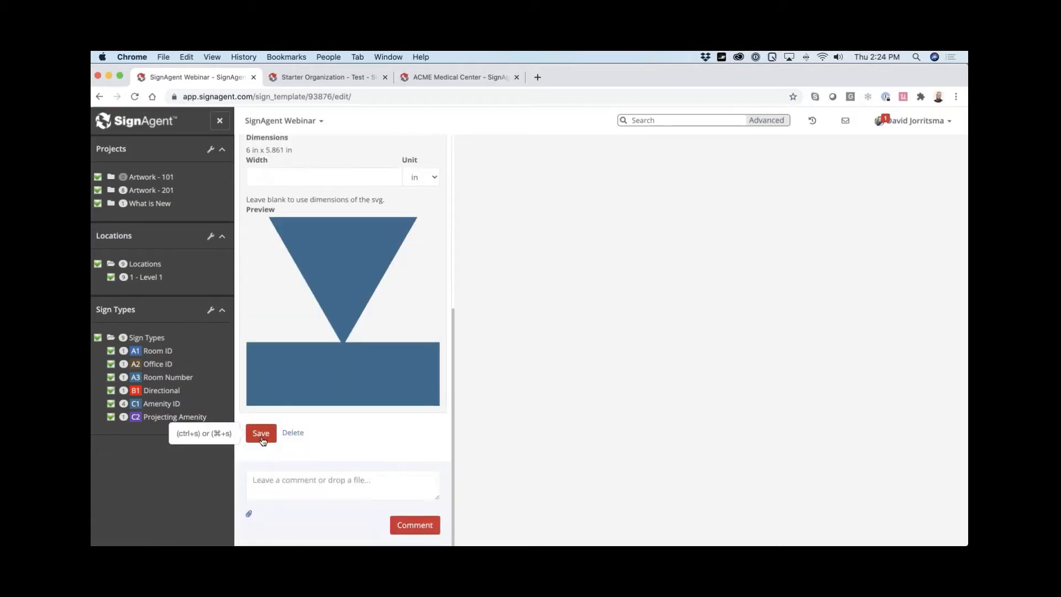
{"action": "left_click", "coordinate": [262, 434]}
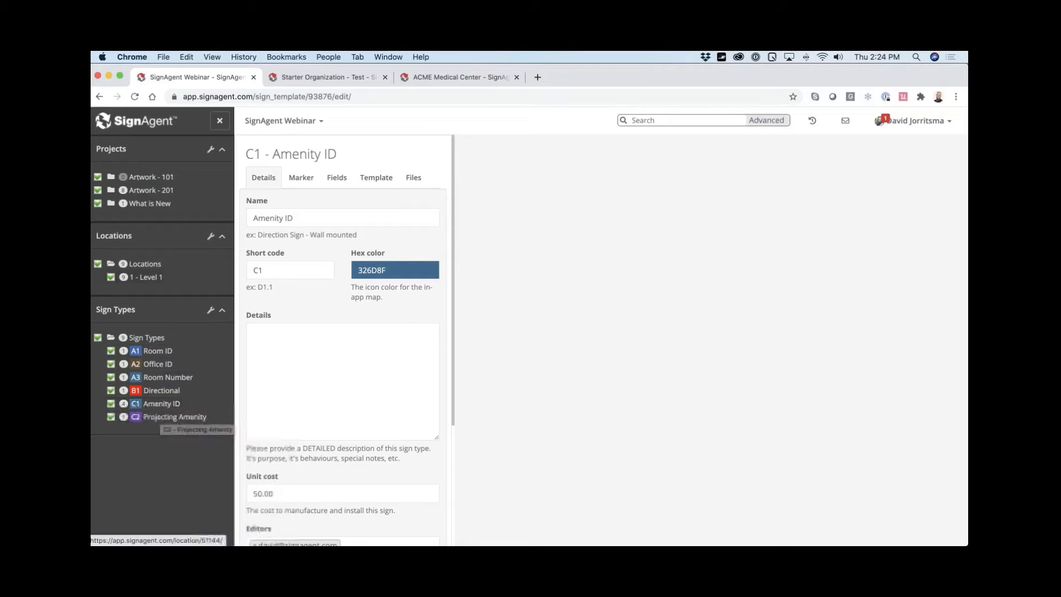
- Open the Level 1 floor plan and examine the C1 and C2 markers along the washroom wall at different scales
{"action": "left_click", "coordinate": [146, 276]}
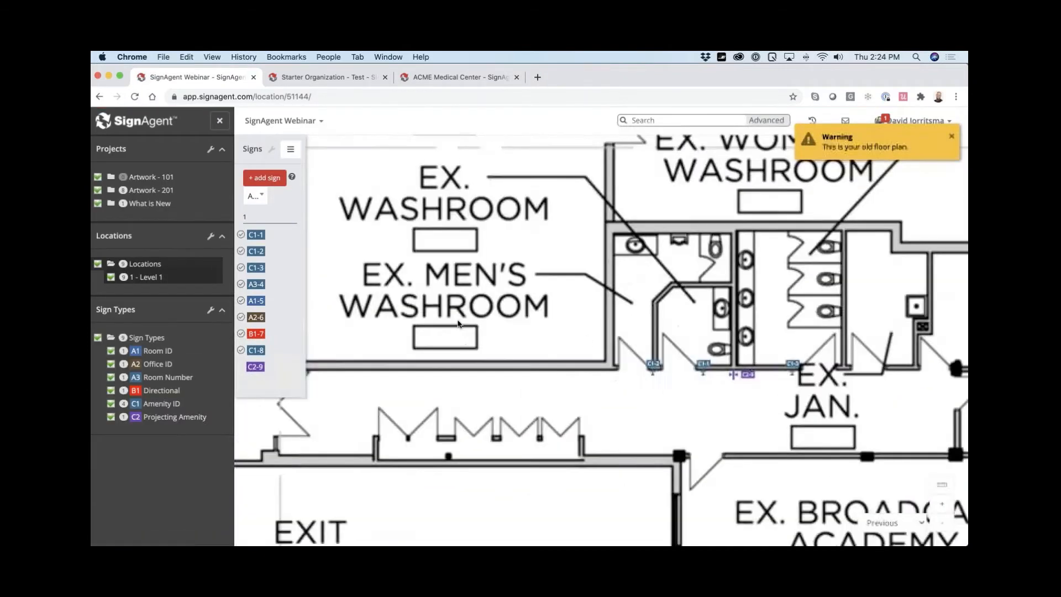
{"action": "scroll", "coordinate": [629, 373], "scroll_direction": "up", "scroll_amount": 3}
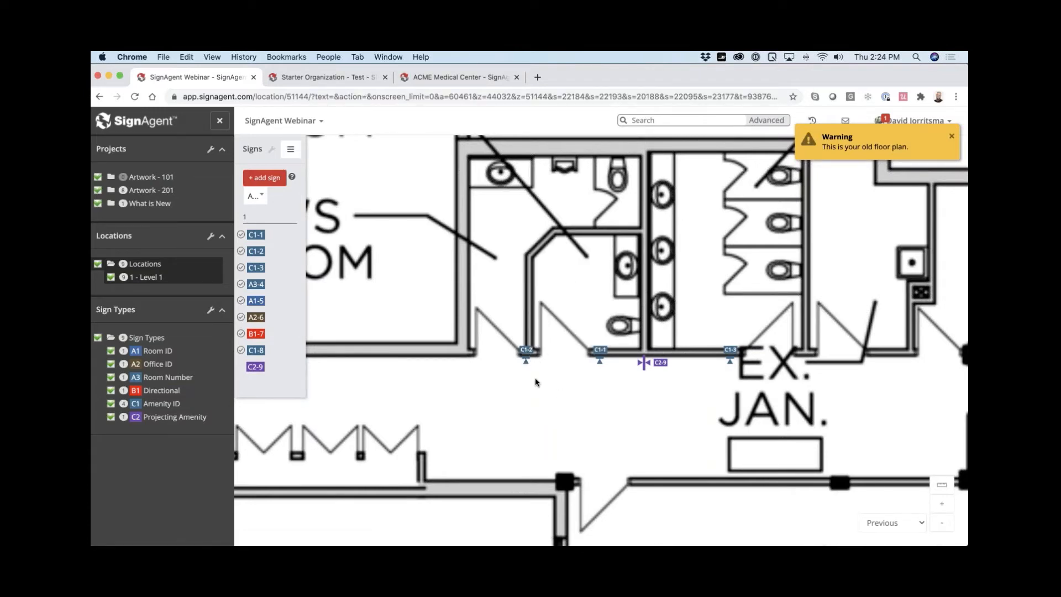
{"action": "left_click_drag", "start_coordinate": [507, 366], "coordinate": [500, 366]}
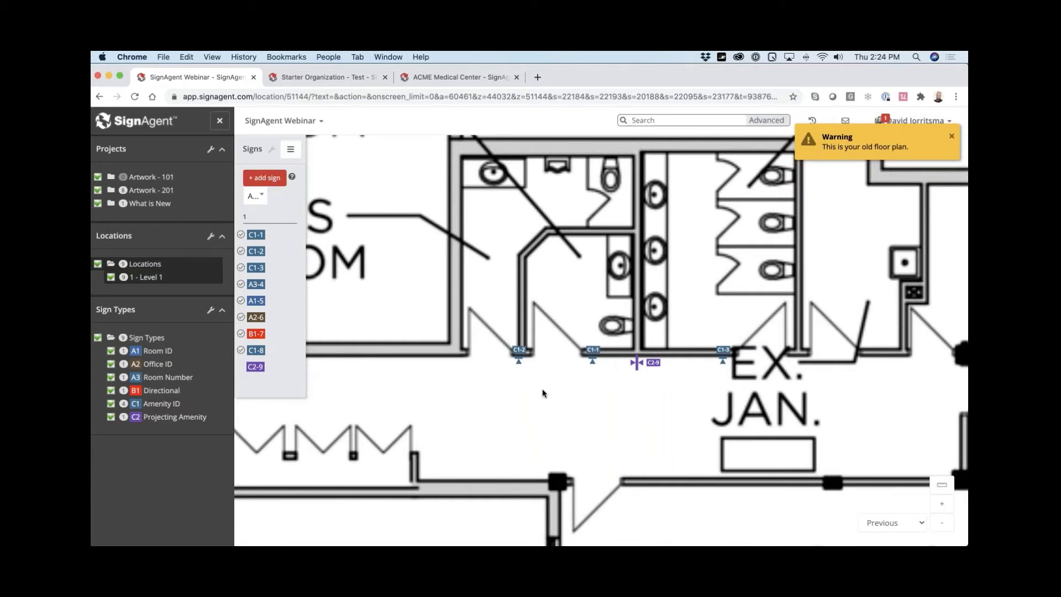
{"action": "scroll", "coordinate": [542, 389], "scroll_direction": "down", "scroll_amount": 5}
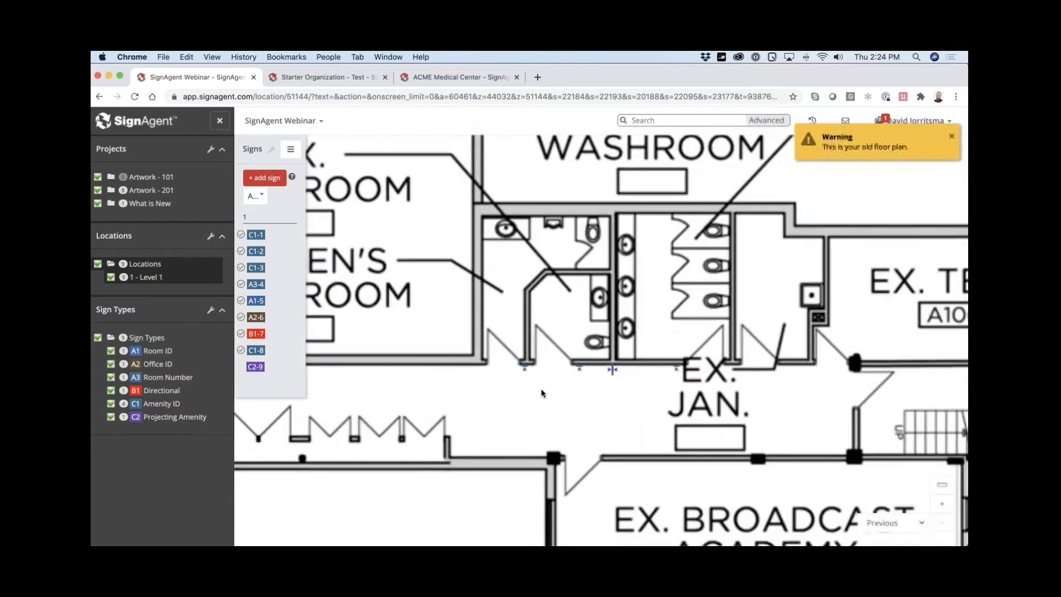
{"action": "scroll", "coordinate": [542, 389], "scroll_direction": "down", "scroll_amount": 3}
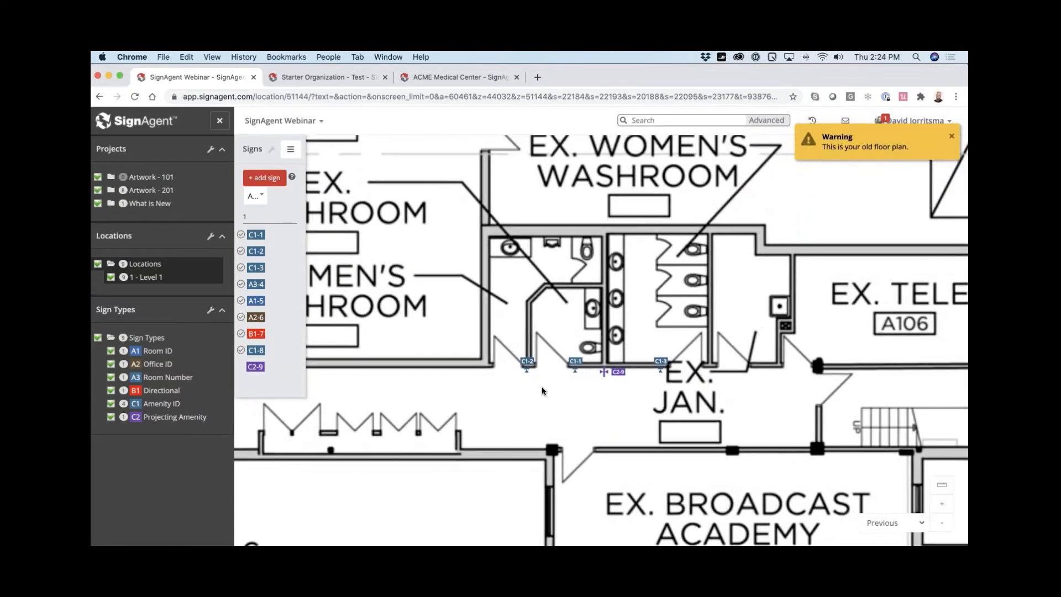
- Switch to Illustrator and expand the color group of the marker layer to examine the shapes it contains
{"action": "key", "text": "super+Tab"}
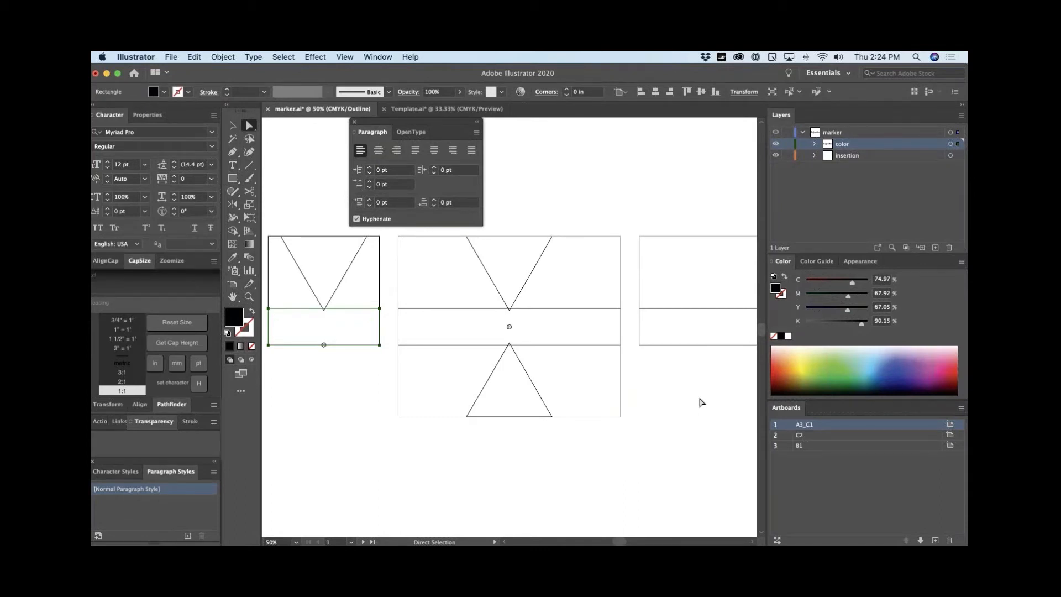
{"action": "left_click", "coordinate": [701, 400]}
{"action": "left_click", "coordinate": [816, 134]}
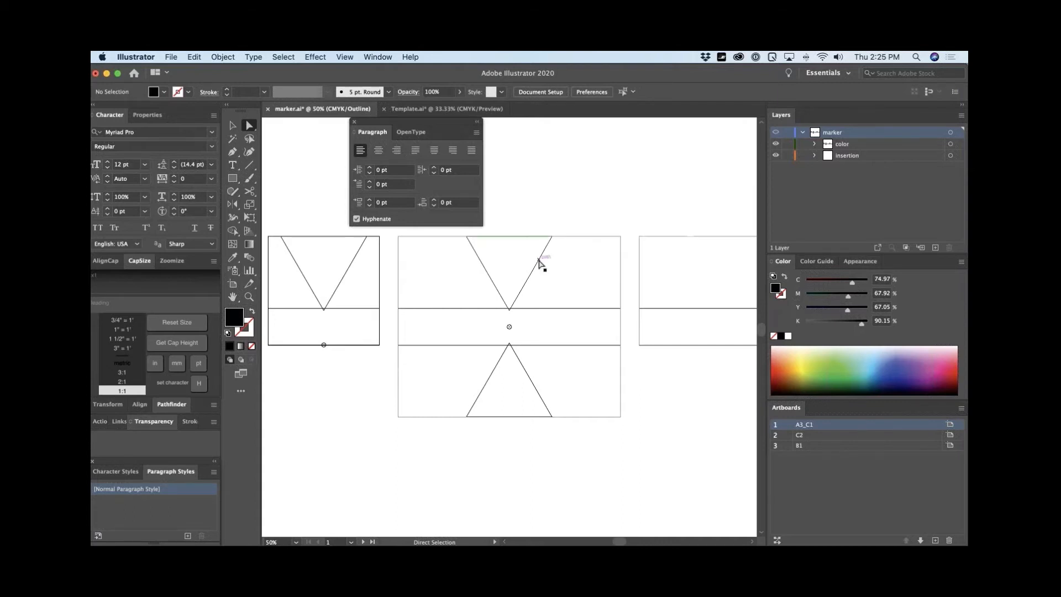
{"action": "left_click", "coordinate": [814, 144]}
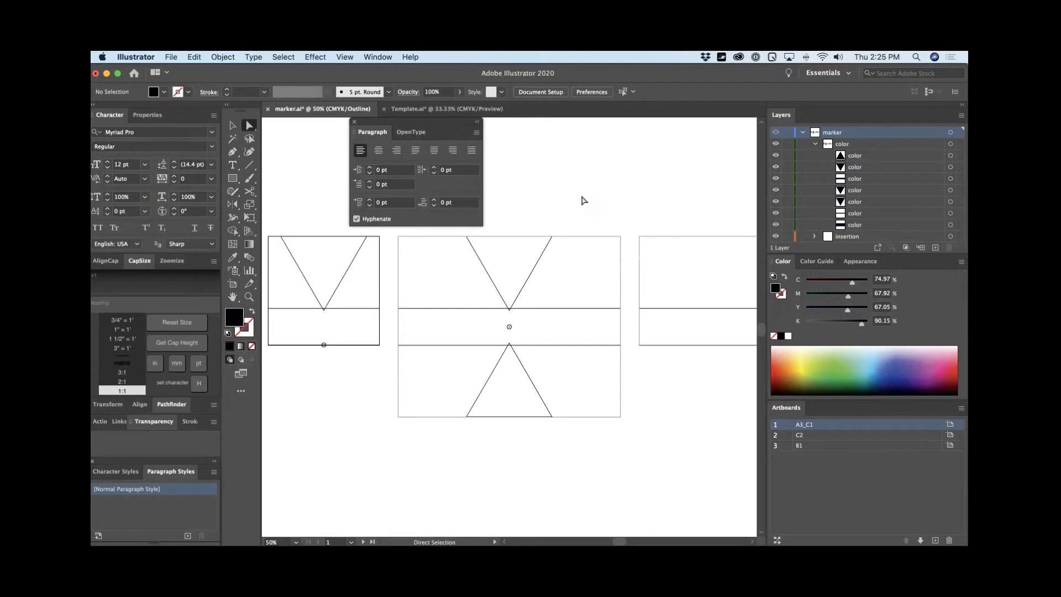
{"action": "key", "text": "super+minus"}
{"action": "key", "text": "super+minus"}
- Switch to Chrome, review the sign markers around the washrooms, and open the batch import for locations
{"action": "key", "text": "super+Tab"}
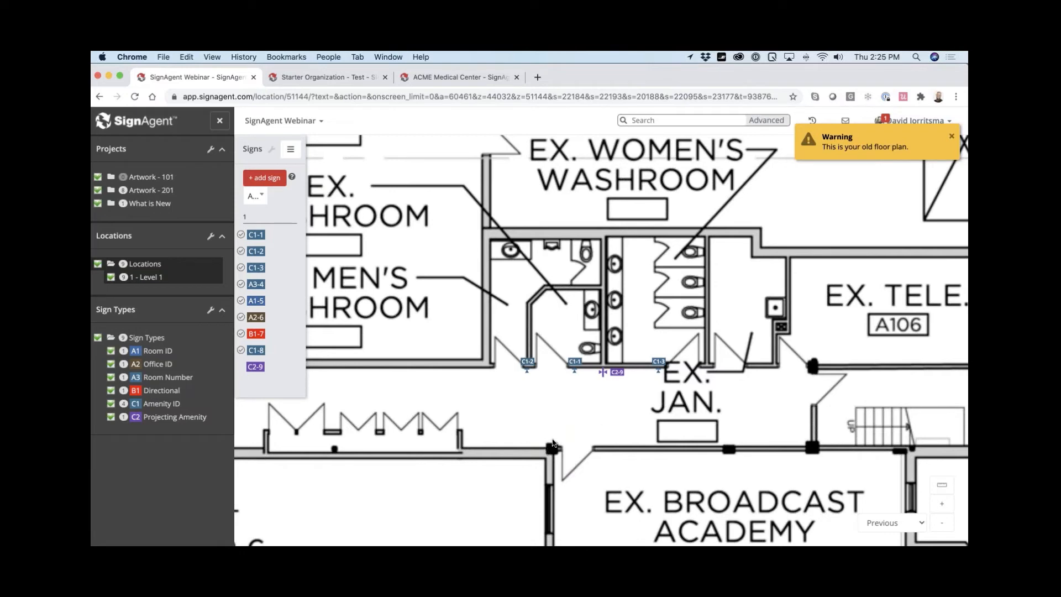
{"action": "scroll", "coordinate": [615, 417], "scroll_direction": "down", "scroll_amount": 3}
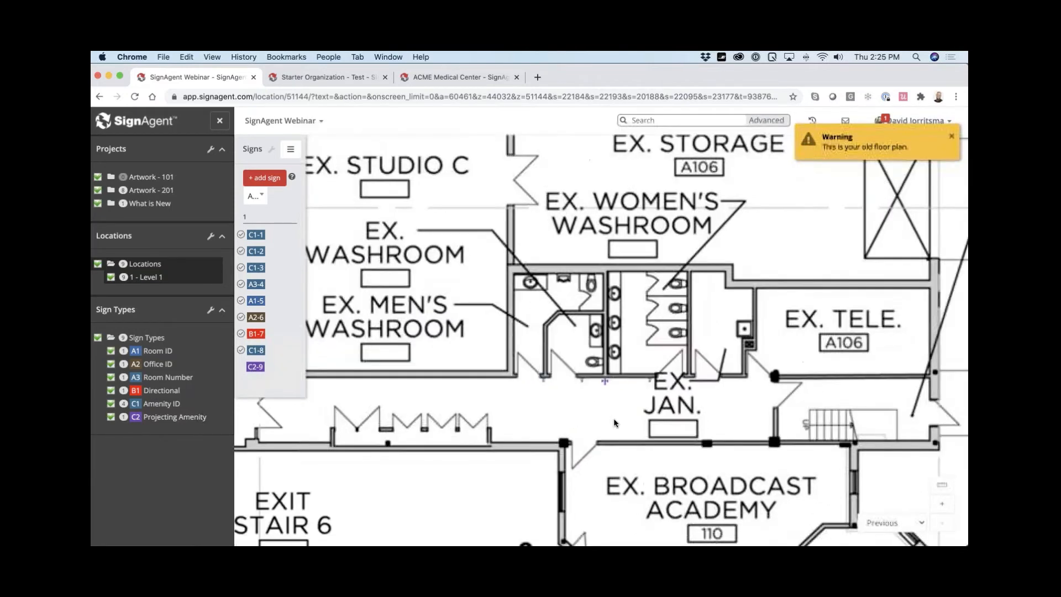
{"action": "scroll", "coordinate": [615, 426], "scroll_direction": "down", "scroll_amount": 2}
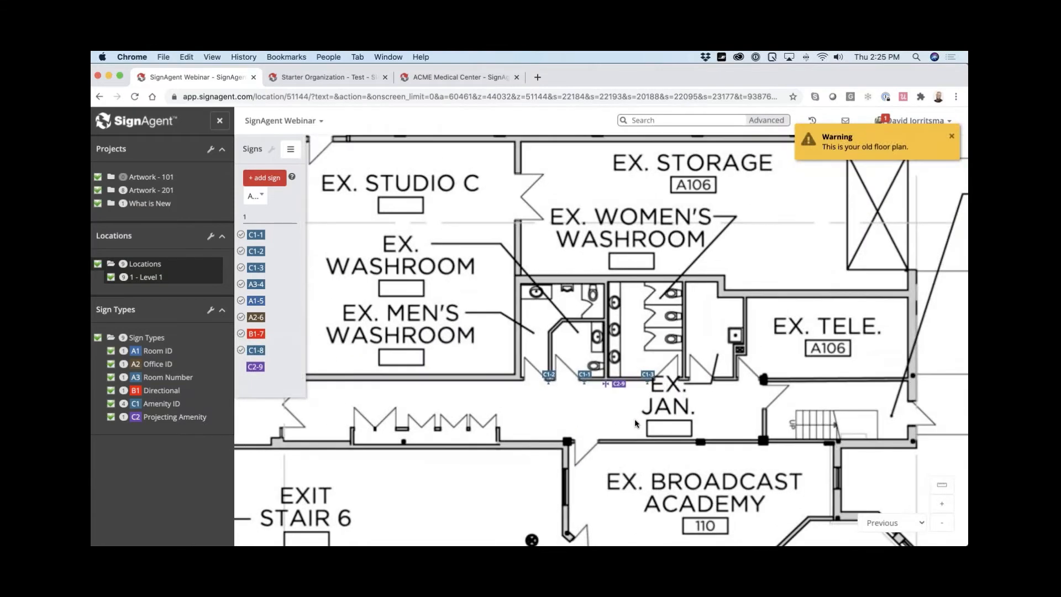
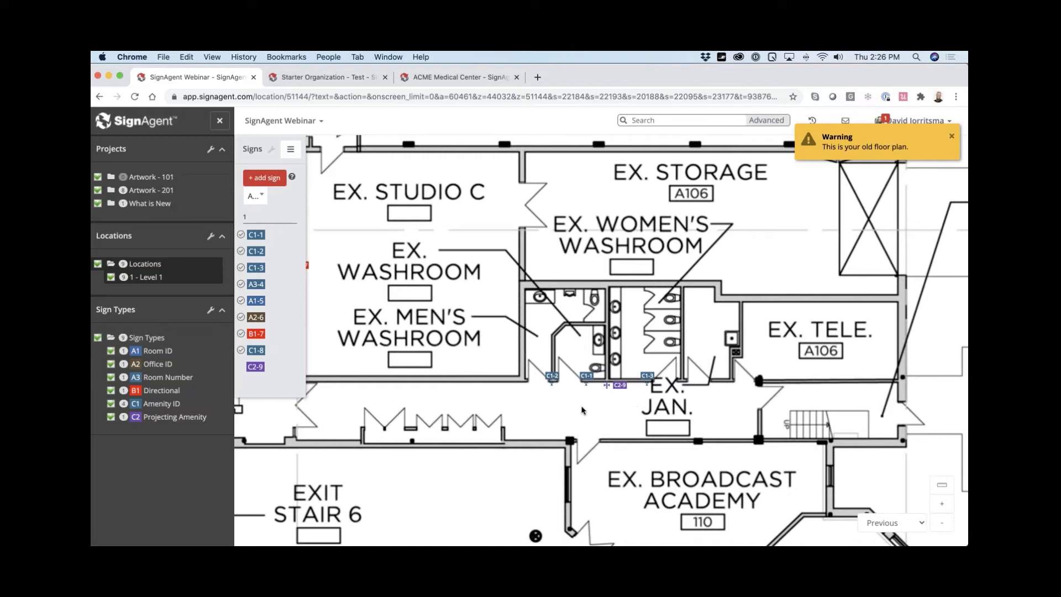
{"action": "scroll", "coordinate": [583, 409], "scroll_direction": "down", "scroll_amount": 2}
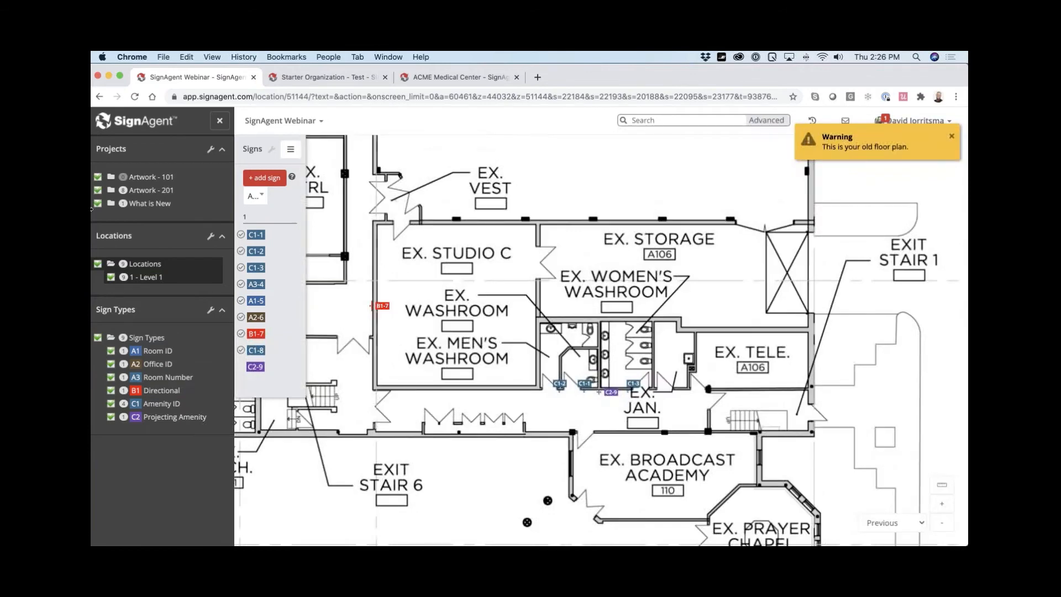
{"action": "left_click", "coordinate": [211, 239]}
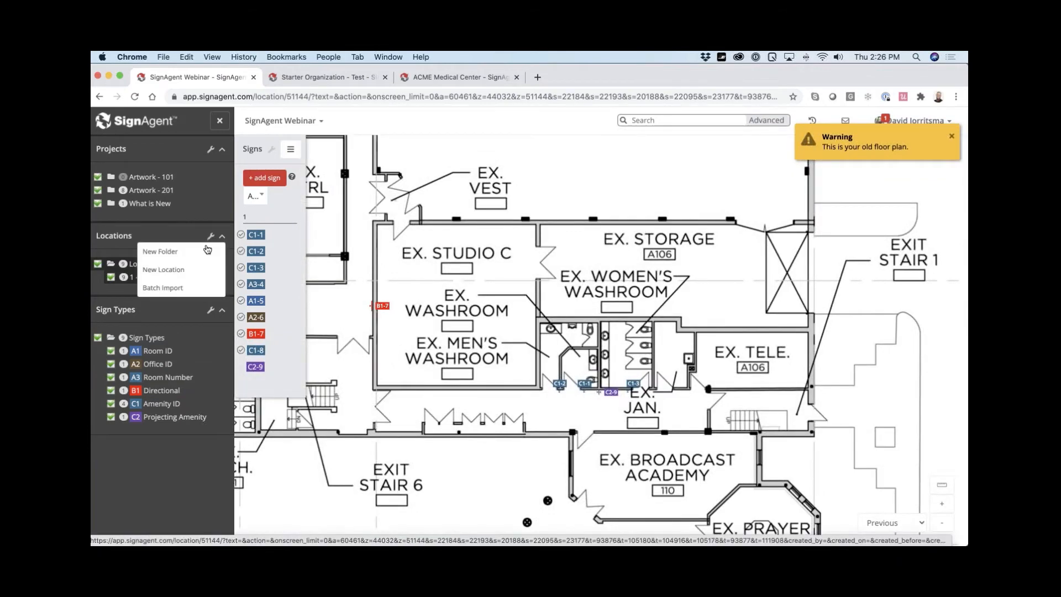
{"action": "left_click", "coordinate": [181, 289]}
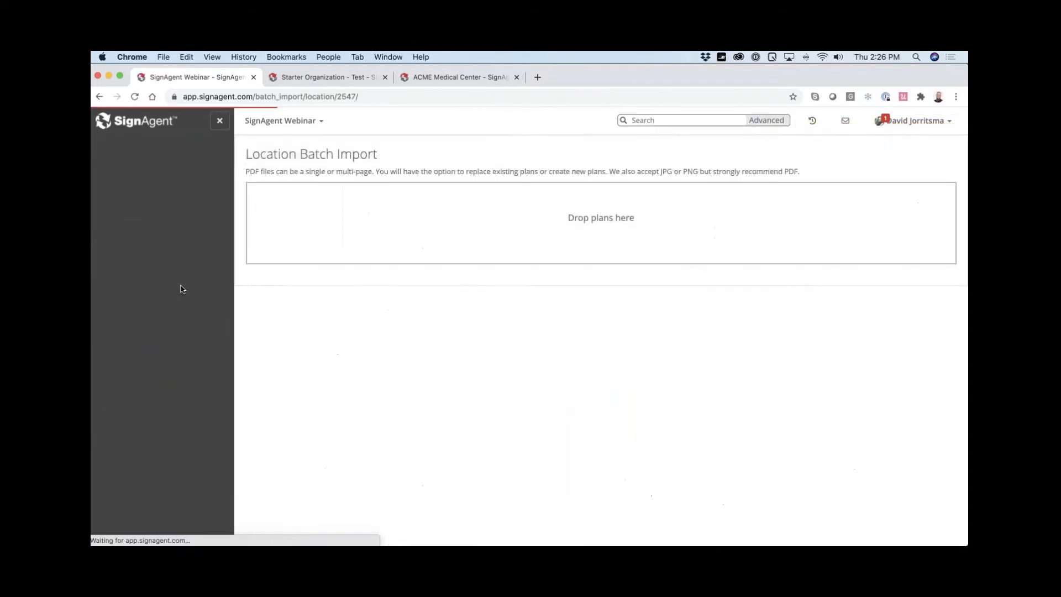
- Switch to Finder, add 1_17072_Updated_Ground_Floor_Plan_A201E_1.pdf from the Locations folder to the location batch import, and review its scale options
{"action": "key", "text": "super+Tab"}
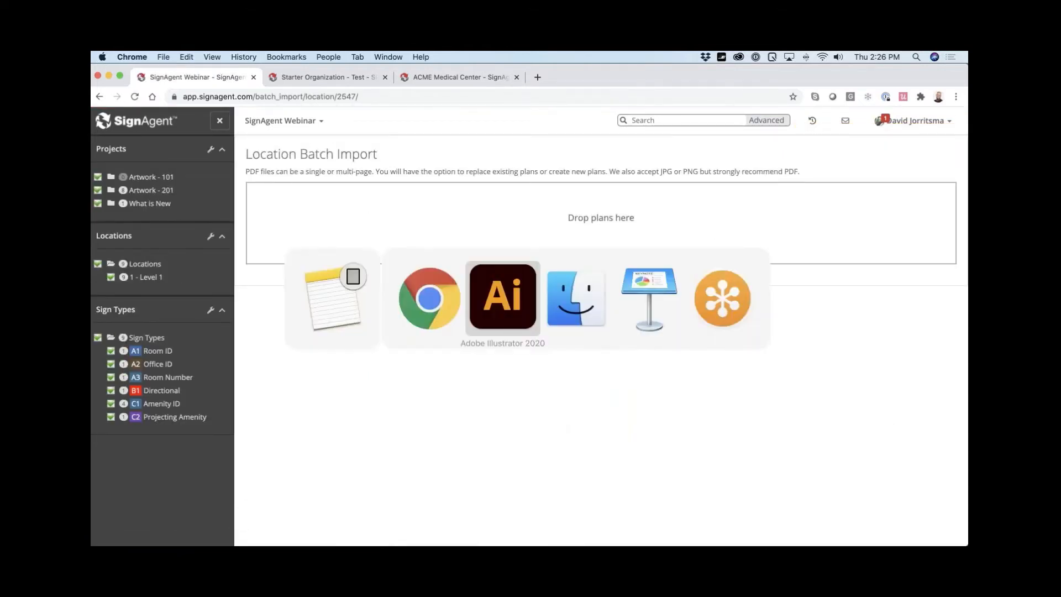
{"action": "key", "text": "super+Tab"}
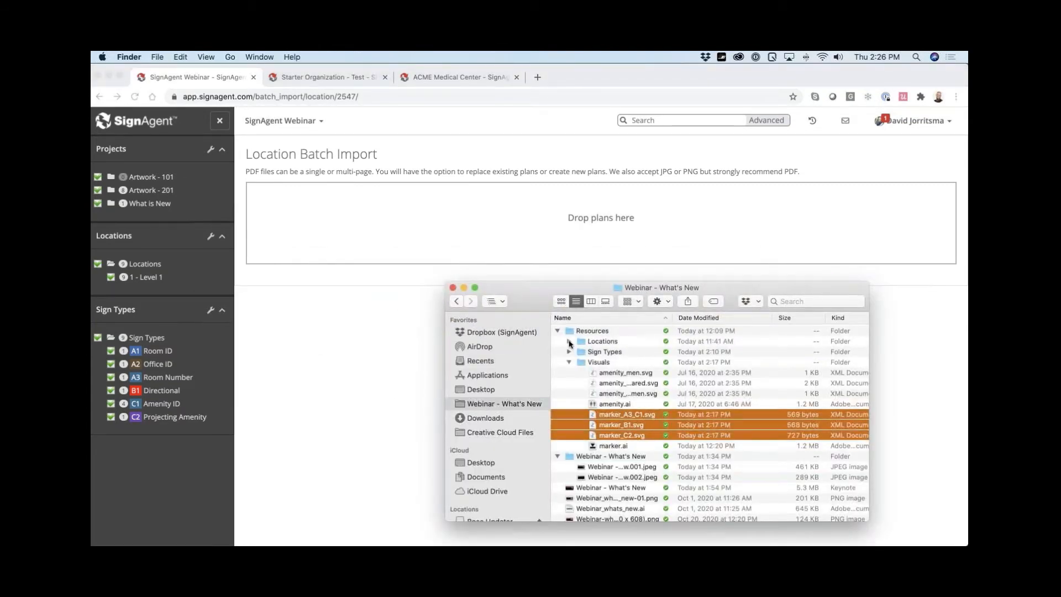
{"action": "left_click", "coordinate": [569, 342]}
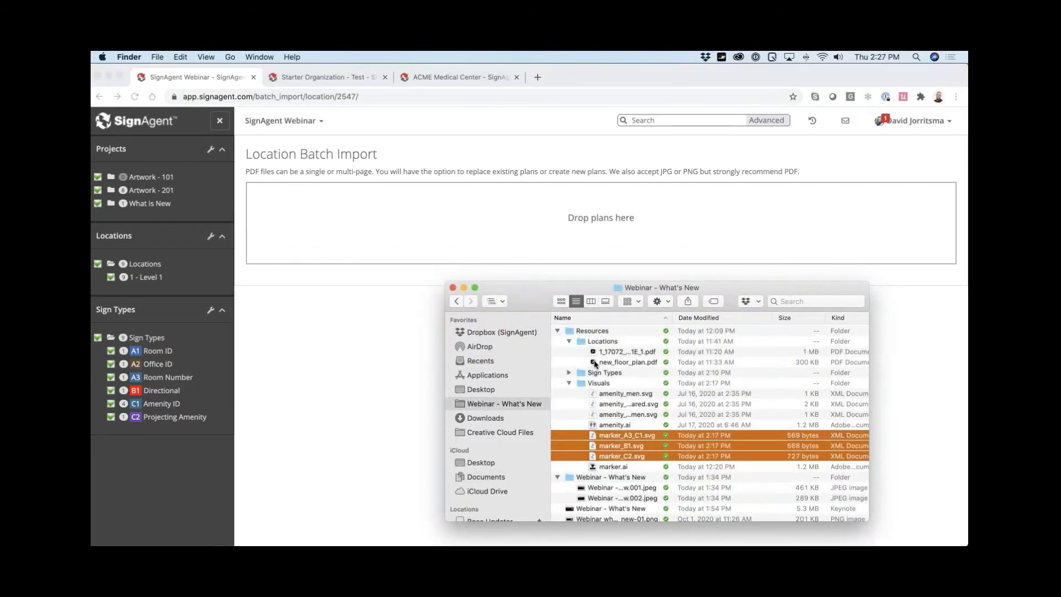
{"action": "left_click", "coordinate": [593, 353]}
{"action": "left_click_drag", "start_coordinate": [593, 352], "coordinate": [502, 238]}
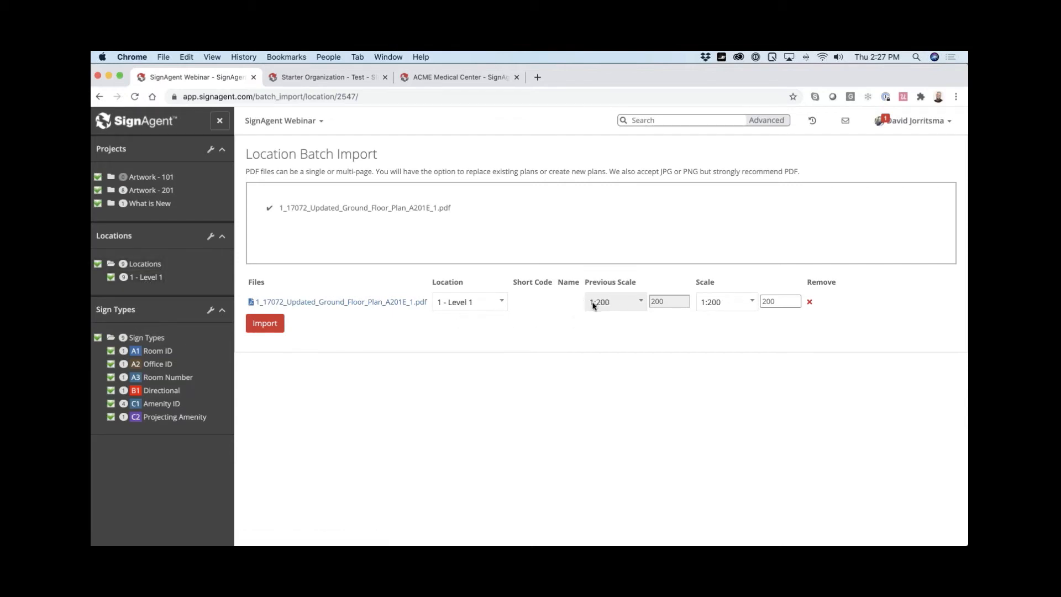
{"action": "left_click", "coordinate": [708, 309]}
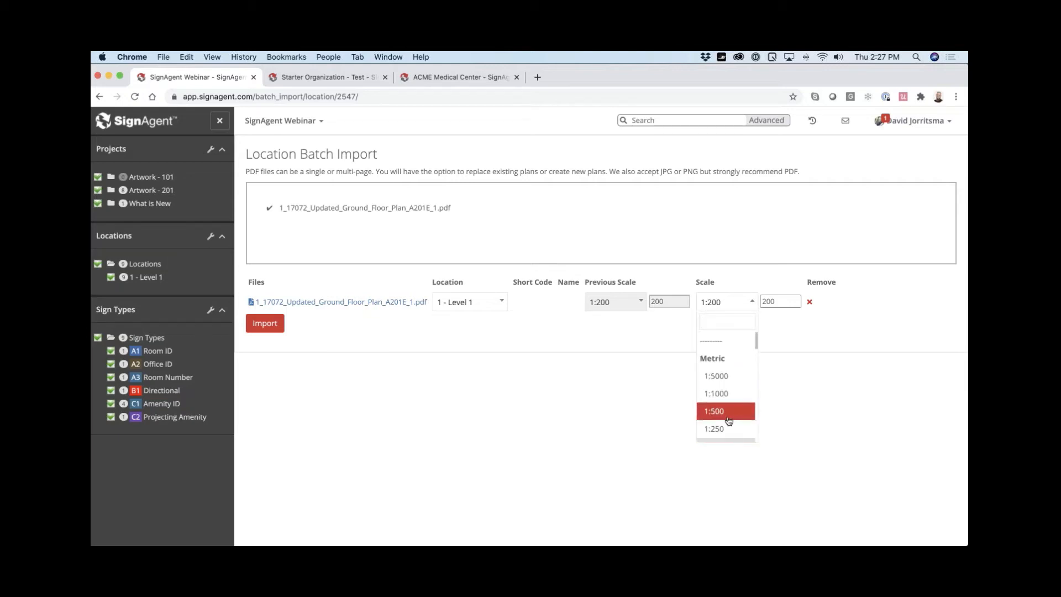
{"action": "left_click", "coordinate": [780, 327]}
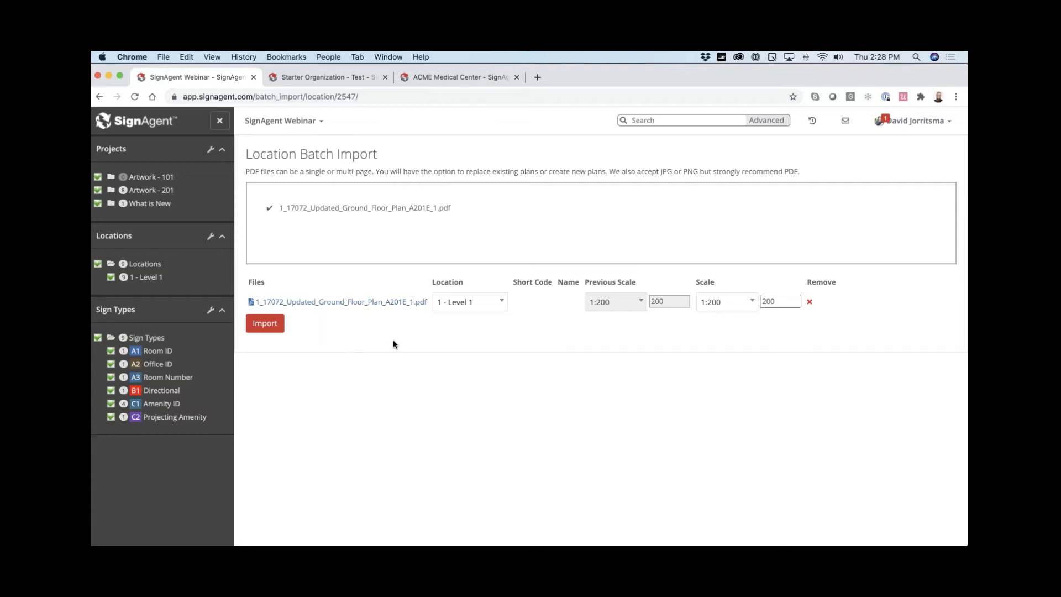
- Reopen the Level 1 floor plan and check its plan version options, keeping Previous selected
{"action": "left_click", "coordinate": [147, 277]}
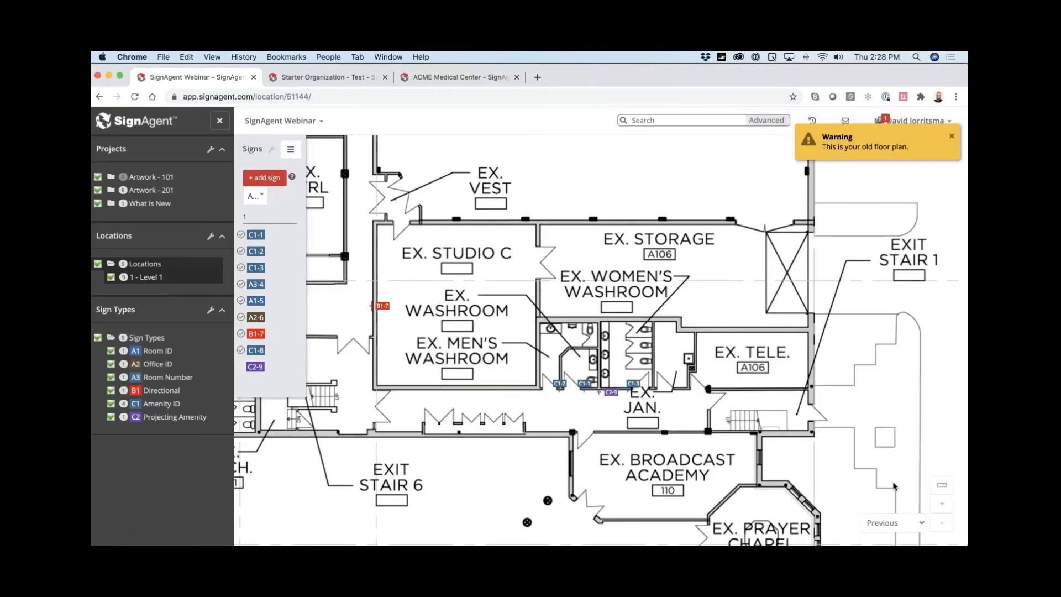
{"action": "left_click", "coordinate": [890, 524]}
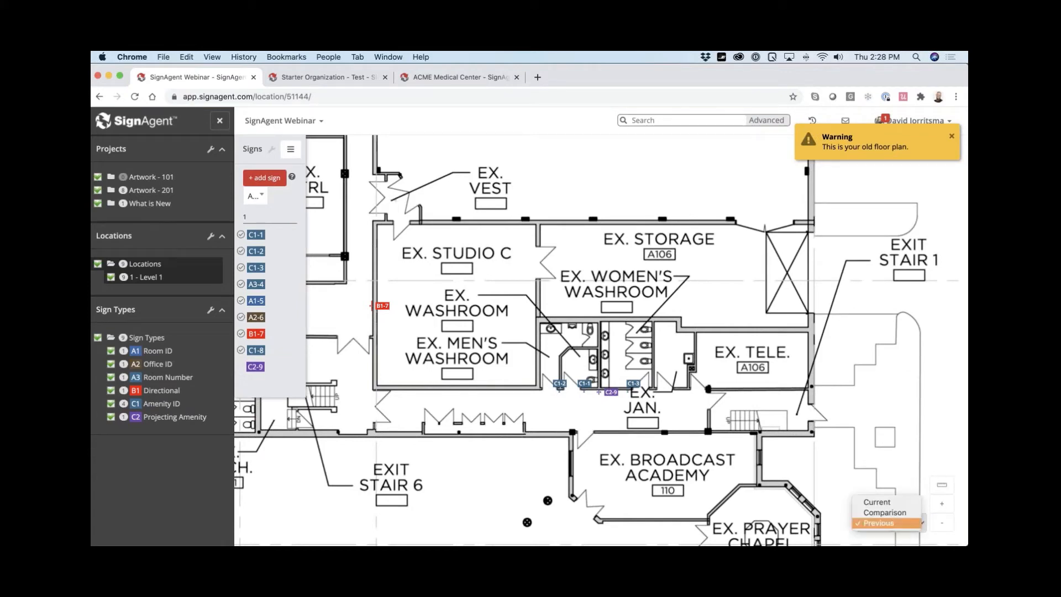
{"action": "left_click", "coordinate": [887, 525]}
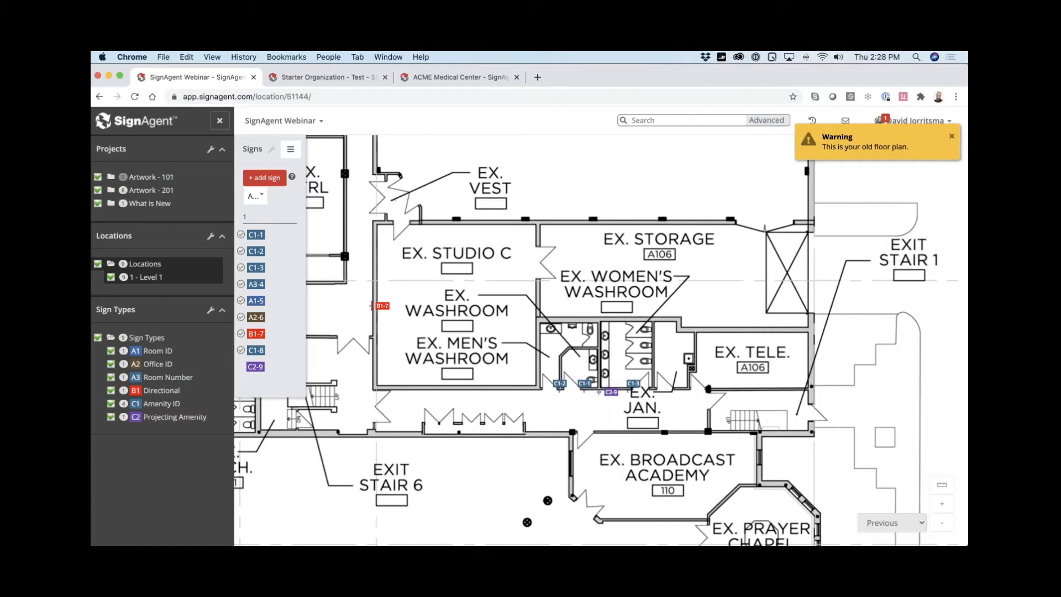
- Switch the Level 1 floor plan to the Current version and look over the whole updated plan
{"action": "left_click", "coordinate": [891, 525]}
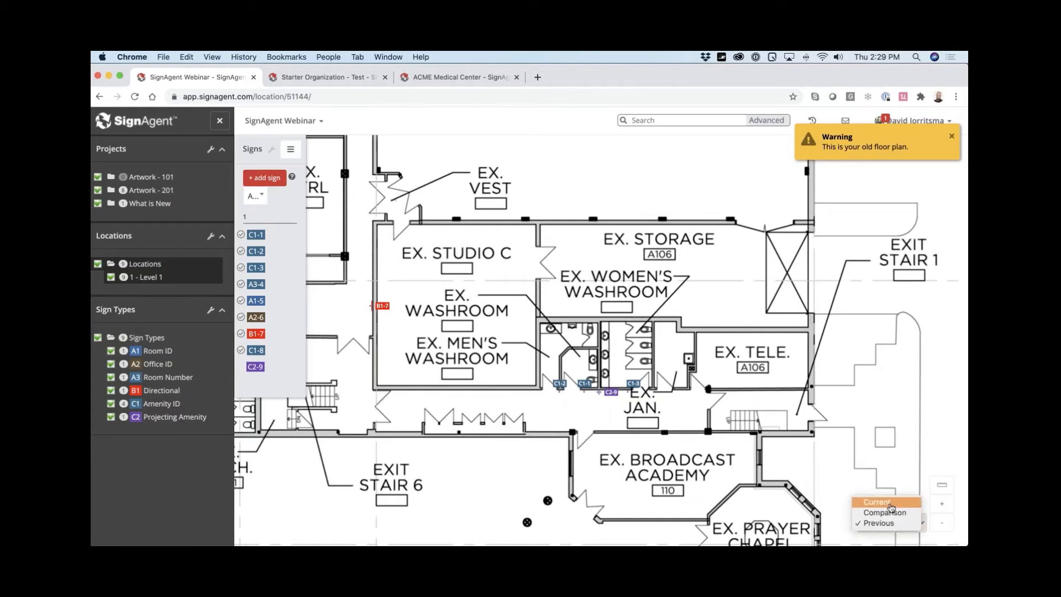
{"action": "left_click", "coordinate": [891, 503]}
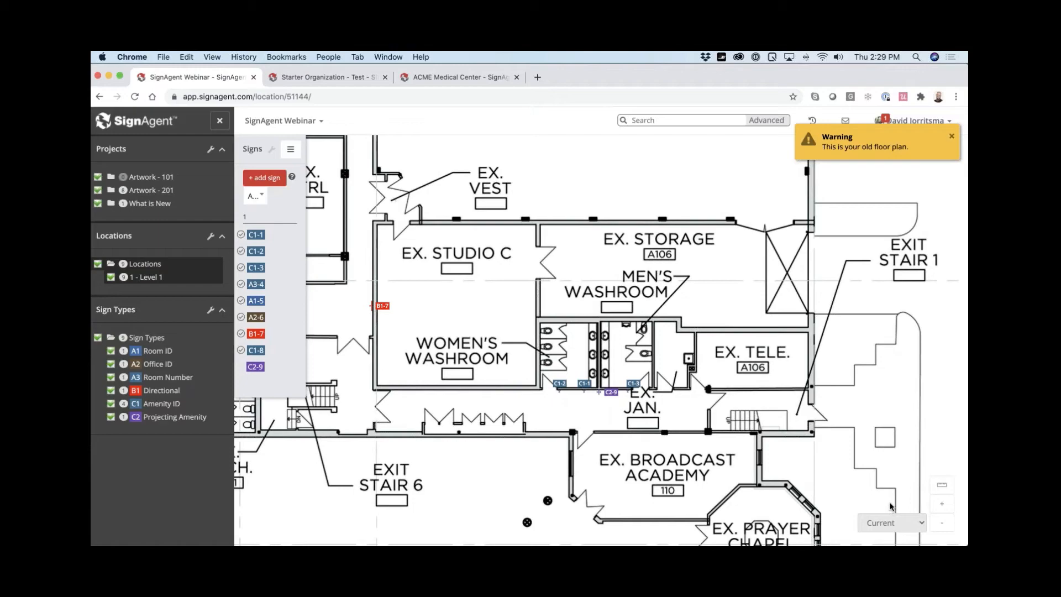
{"action": "scroll", "coordinate": [817, 448], "scroll_direction": "down", "scroll_amount": 5}
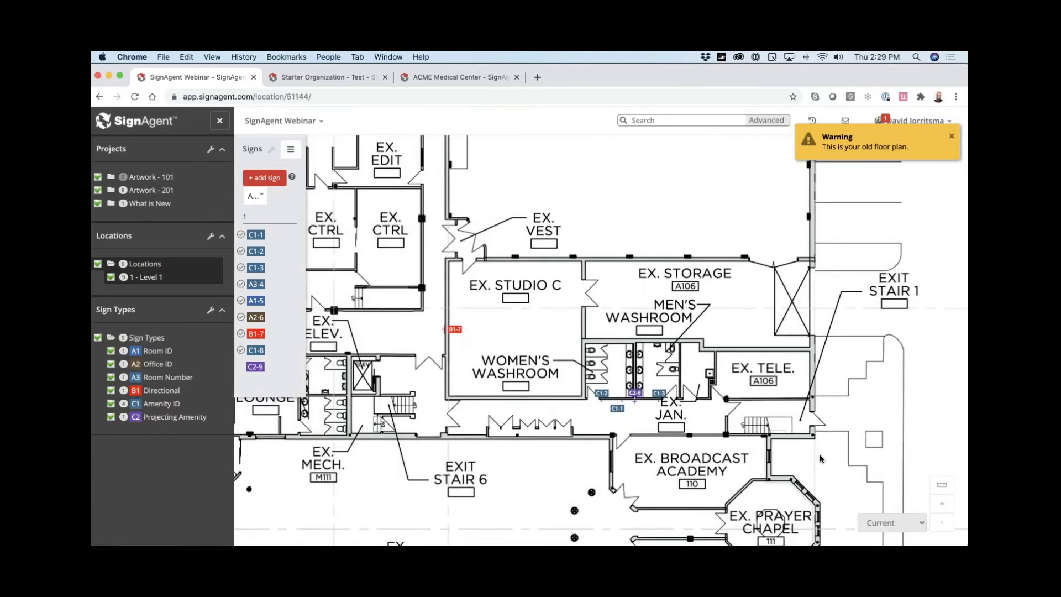
{"action": "scroll", "coordinate": [819, 453], "scroll_direction": "down", "scroll_amount": 5}
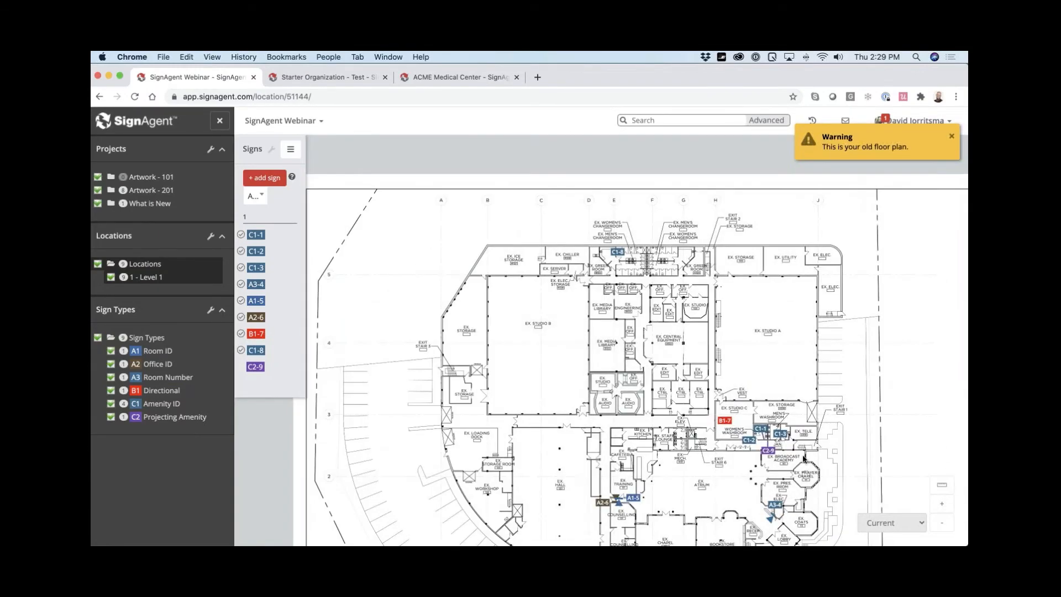
{"action": "left_click_drag", "start_coordinate": [777, 407], "coordinate": [721, 420]}
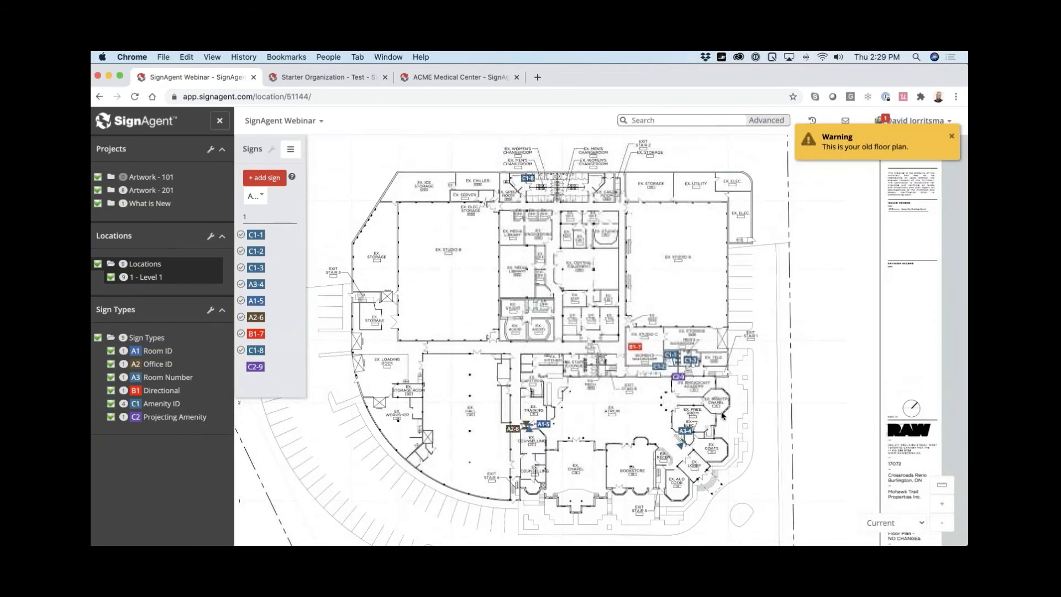
- Show the Previous version of the whole floor plan, then return to Current to see the differences
{"action": "left_click", "coordinate": [888, 523]}
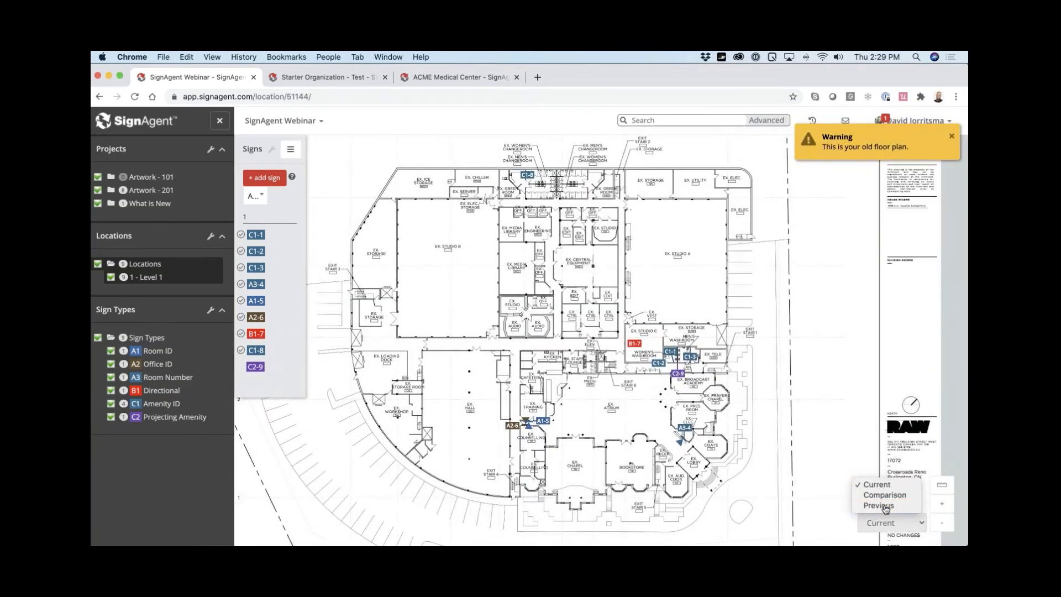
{"action": "left_click", "coordinate": [883, 505]}
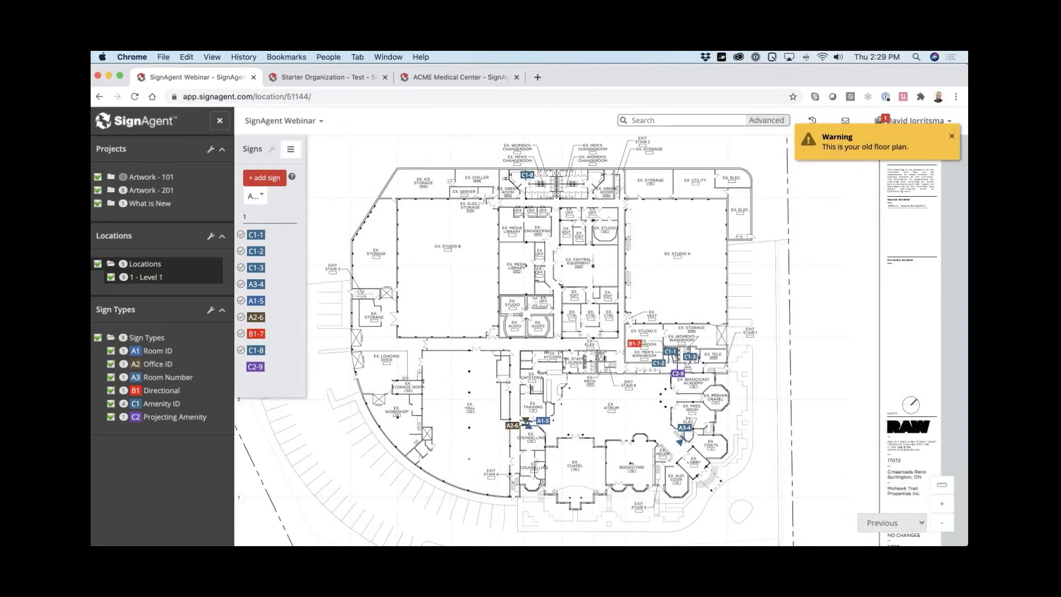
{"action": "left_click", "coordinate": [886, 523]}
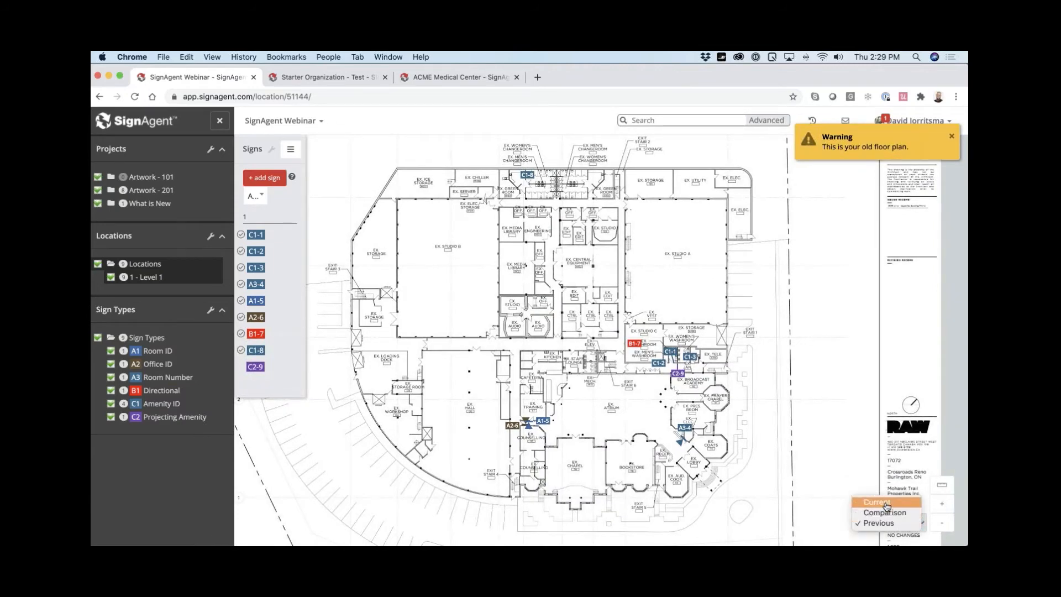
{"action": "left_click", "coordinate": [886, 504]}
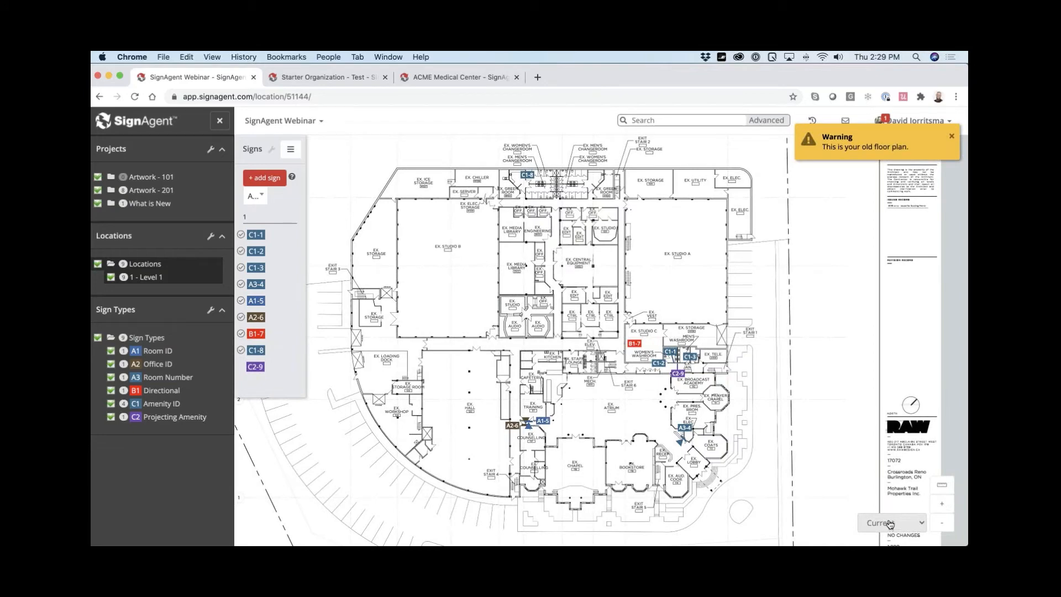
- Display the Comparison version of the floor plan and examine the changes around the washrooms
{"action": "left_click", "coordinate": [890, 526]}
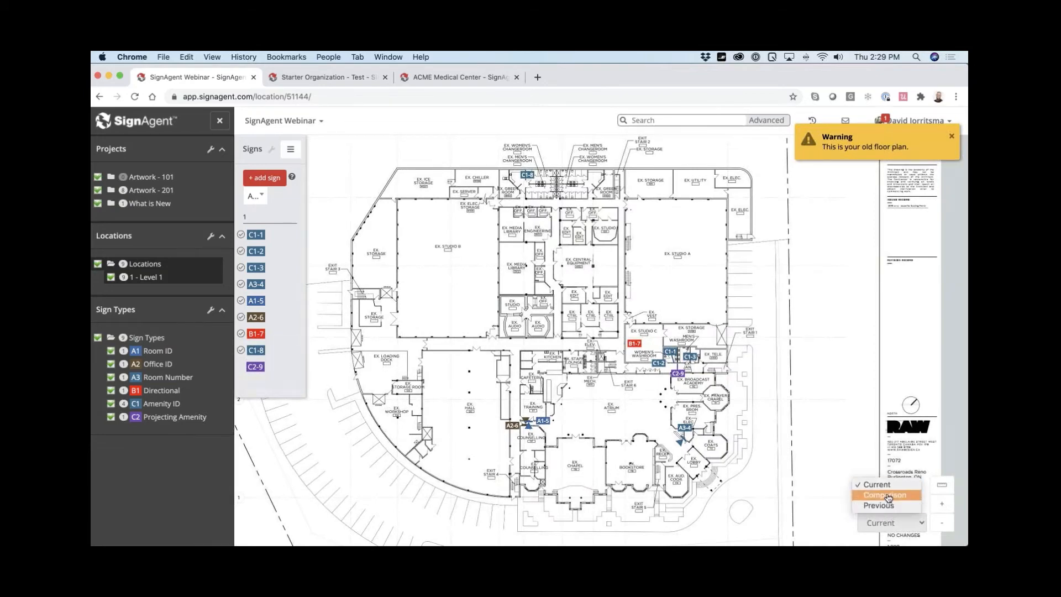
{"action": "left_click", "coordinate": [889, 497]}
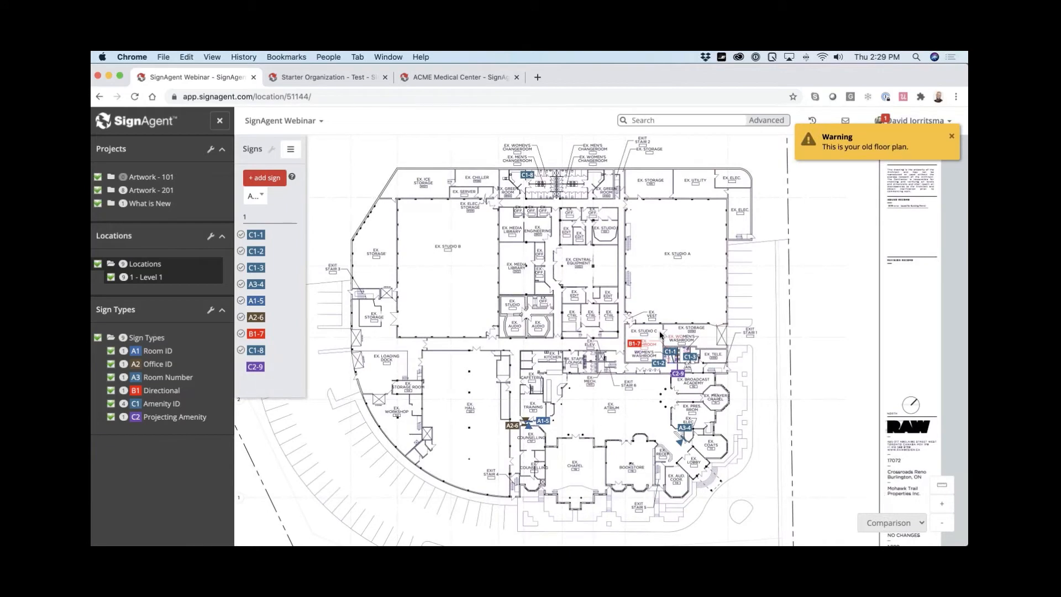
{"action": "scroll", "coordinate": [667, 334], "scroll_direction": "up", "scroll_amount": 3}
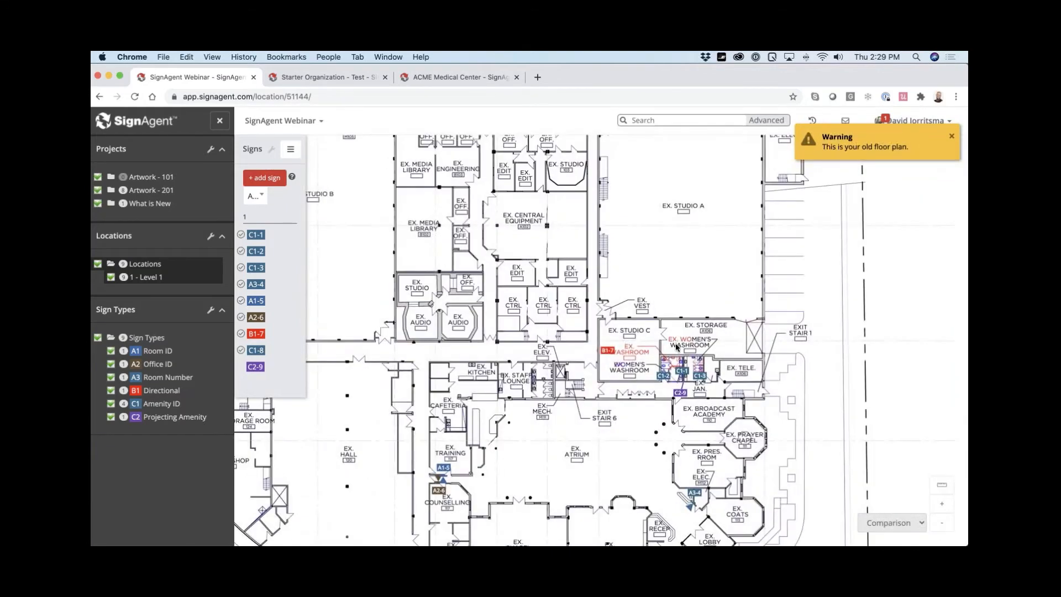
{"action": "scroll", "coordinate": [676, 347], "scroll_direction": "up", "scroll_amount": 3}
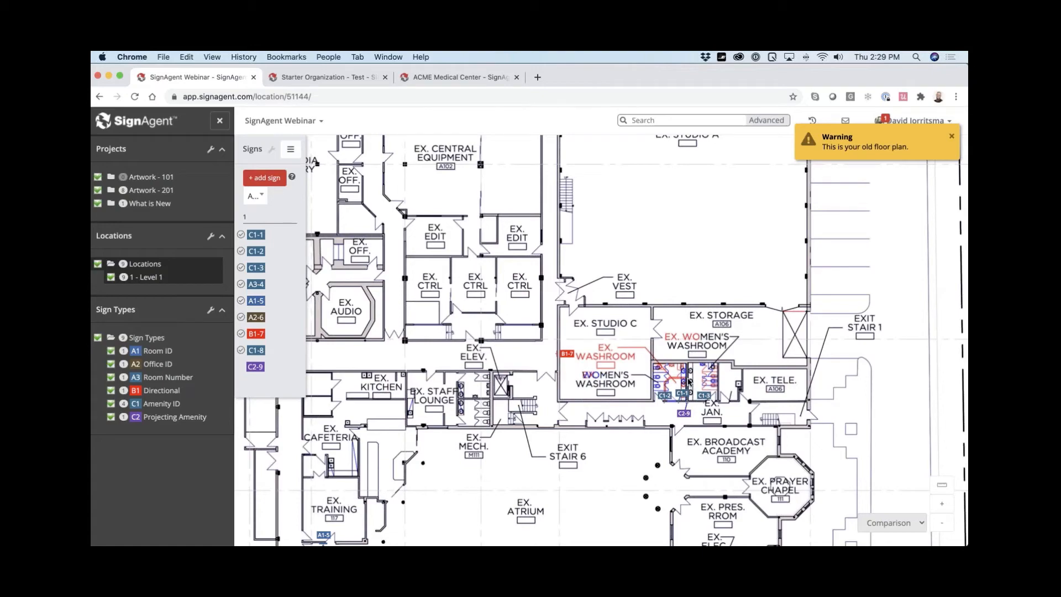
{"action": "scroll", "coordinate": [689, 380], "scroll_direction": "up", "scroll_amount": 3}
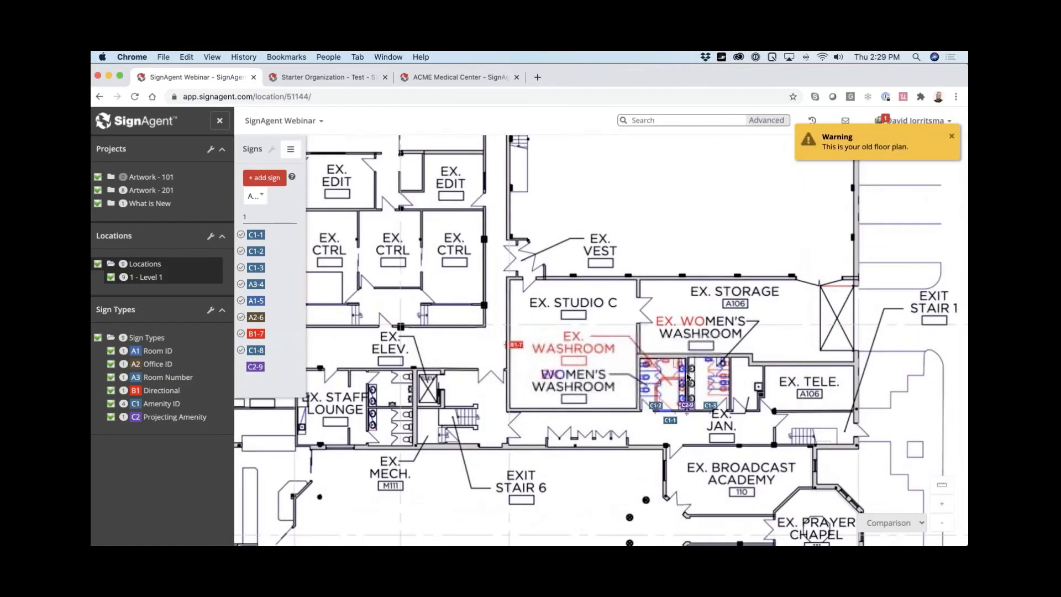
{"action": "scroll", "coordinate": [688, 378], "scroll_direction": "up", "scroll_amount": 1}
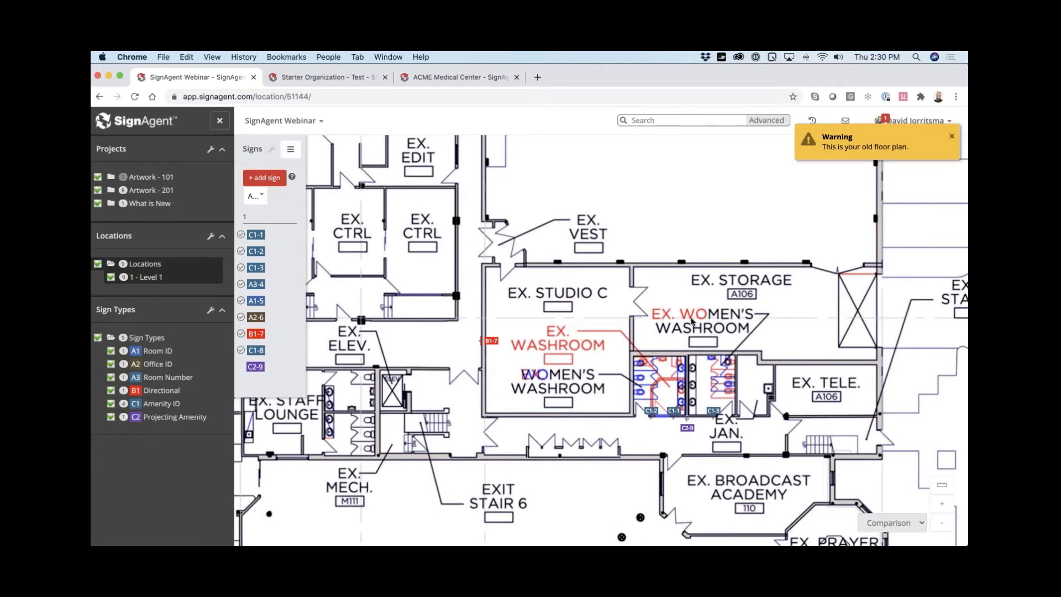
- View the washroom area in the Current version and switch back to Comparison
{"action": "left_click", "coordinate": [888, 523]}
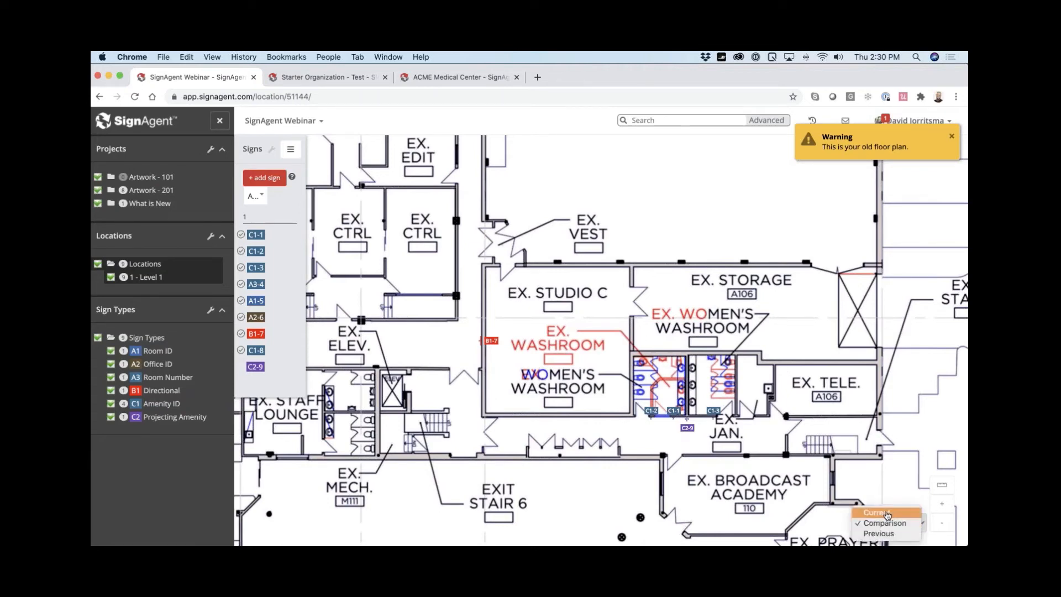
{"action": "left_click", "coordinate": [887, 514]}
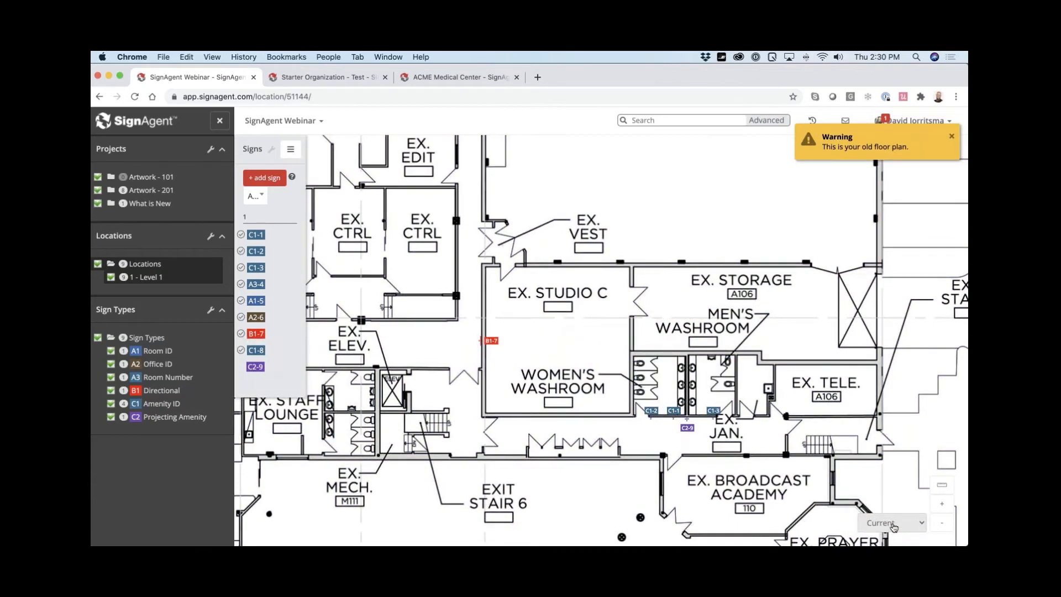
{"action": "left_click", "coordinate": [891, 524]}
{"action": "left_click", "coordinate": [885, 494]}
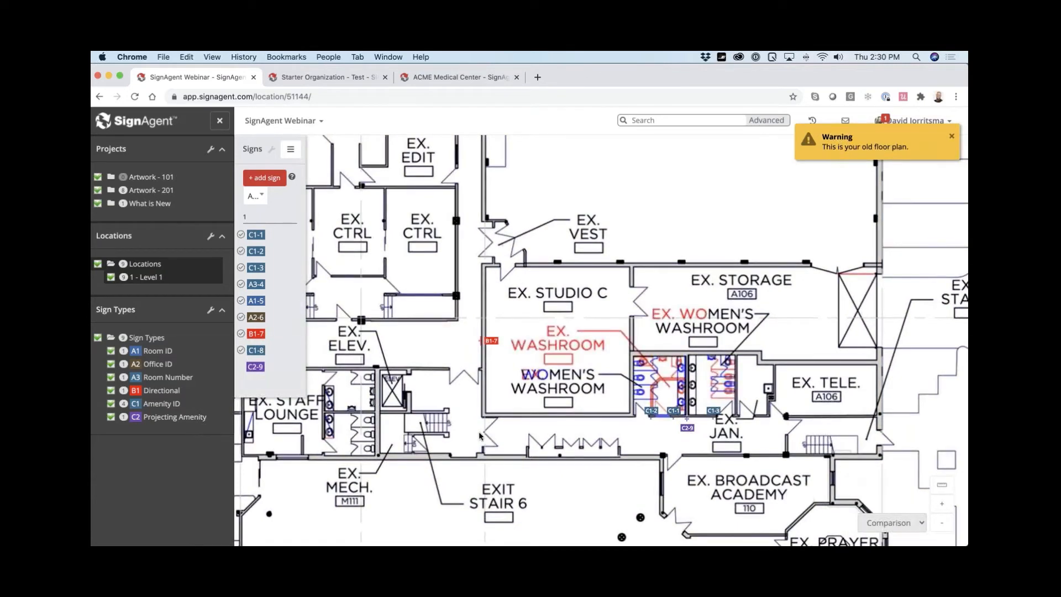
- Open restroom sign C1-1 at the washrooms and post the comment "Am I deleting this sign?" on it
{"action": "scroll", "coordinate": [627, 429], "scroll_direction": "up", "scroll_amount": 2}
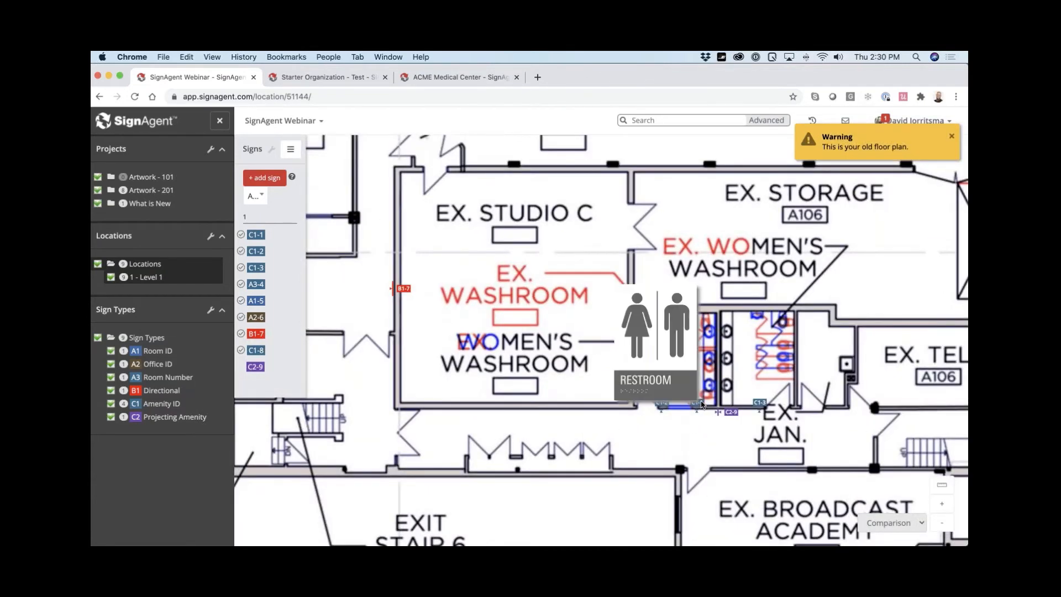
{"action": "left_click", "coordinate": [701, 405]}
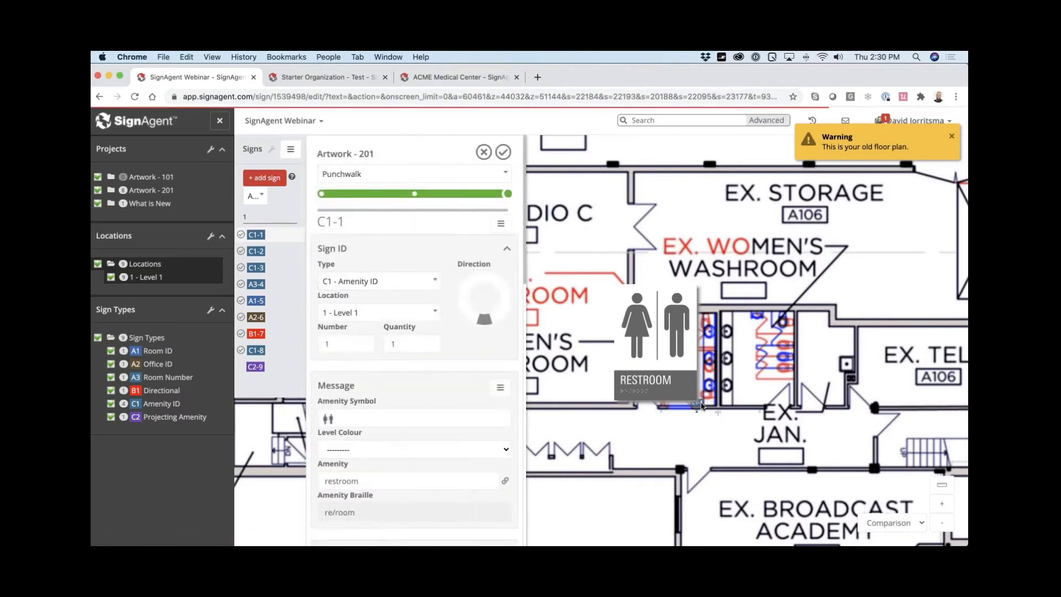
{"action": "scroll", "coordinate": [407, 407], "scroll_direction": "down", "scroll_amount": 10}
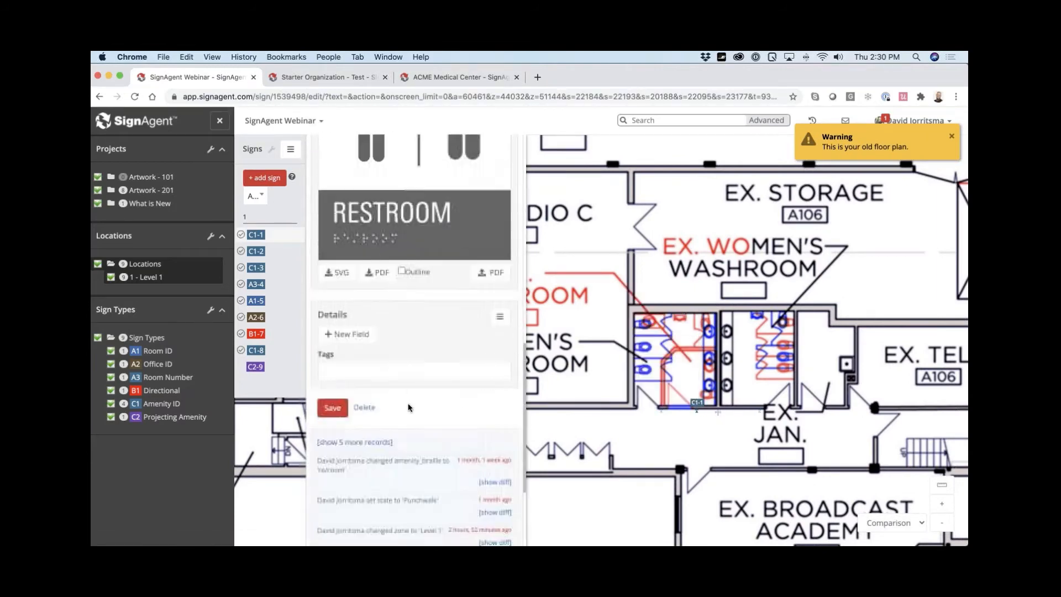
{"action": "scroll", "coordinate": [386, 448], "scroll_direction": "down", "scroll_amount": 2}
{"action": "left_click", "coordinate": [361, 485]}
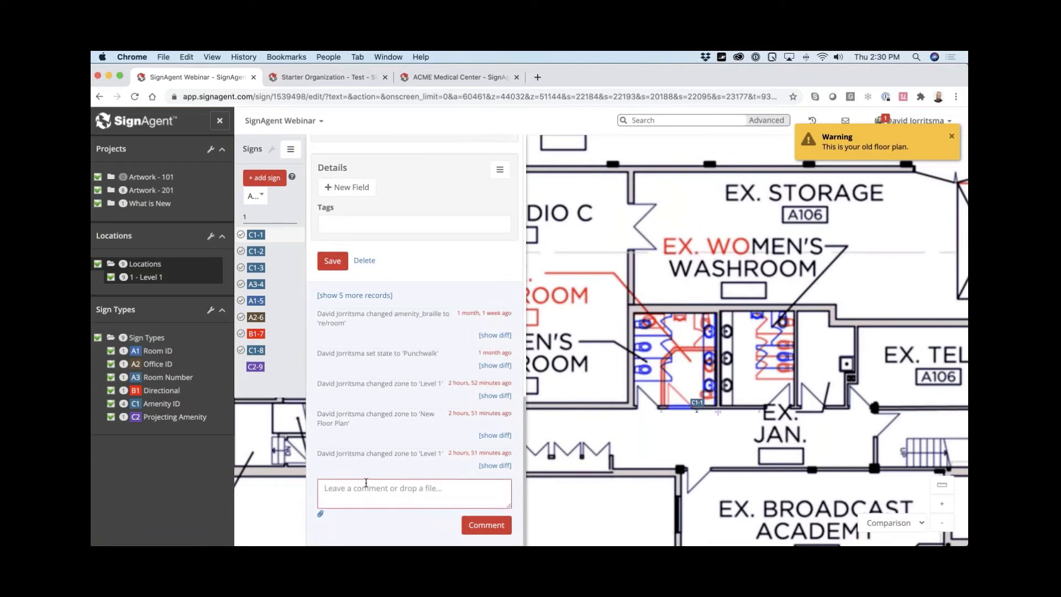
{"action": "type", "text": "T"}
{"action": "key", "text": "BackSpace"}
{"action": "type", "text": "Am I deleting this "}
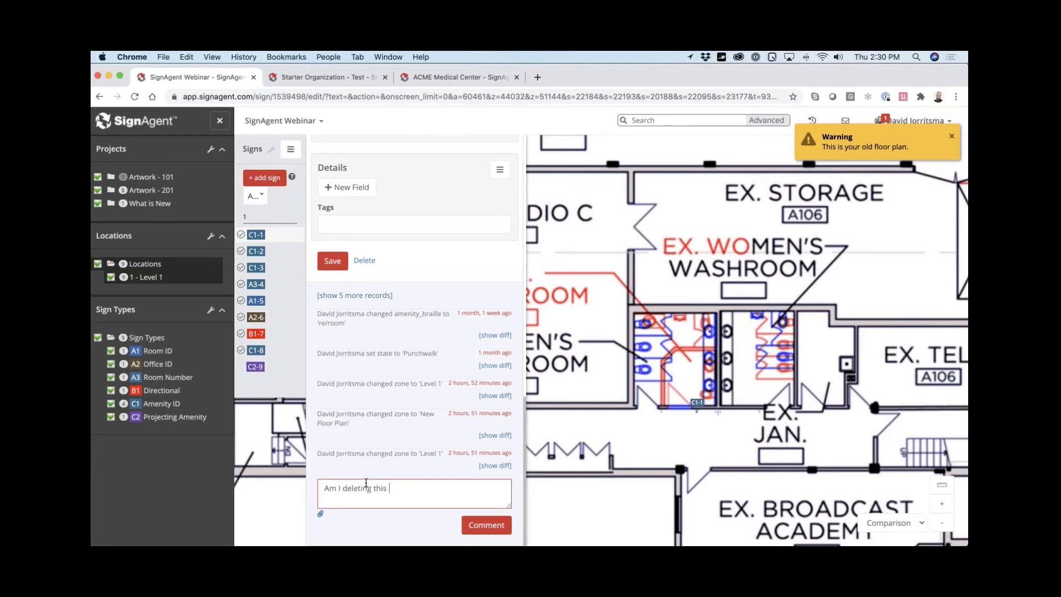
{"action": "type", "text": "sign?"}
{"action": "left_click", "coordinate": [486, 526]}
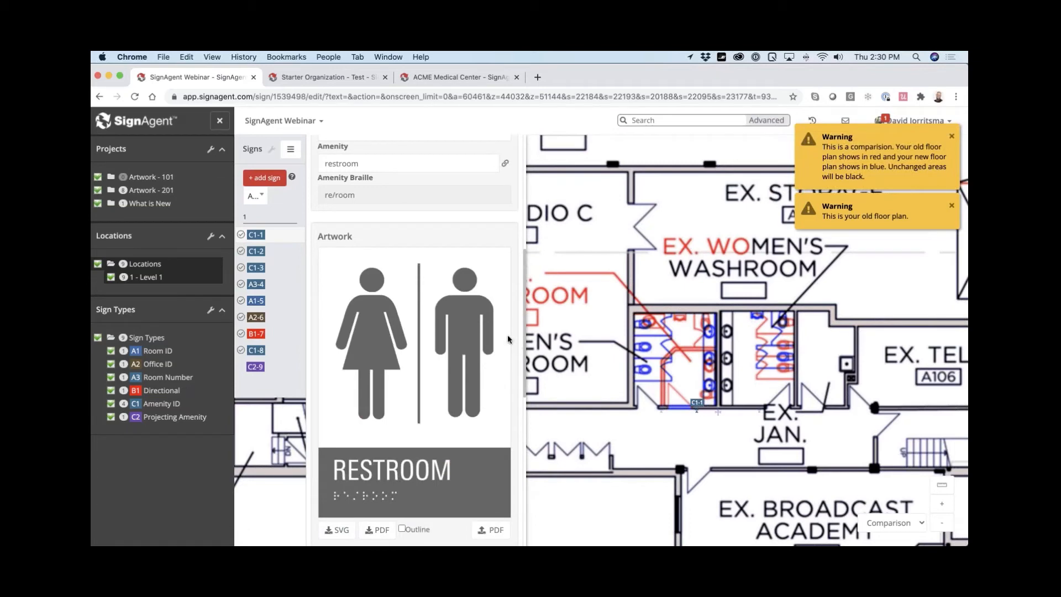
- Delete sign C1-1 from the project and confirm the deletion
{"action": "scroll", "coordinate": [479, 331], "scroll_direction": "down", "scroll_amount": 6}
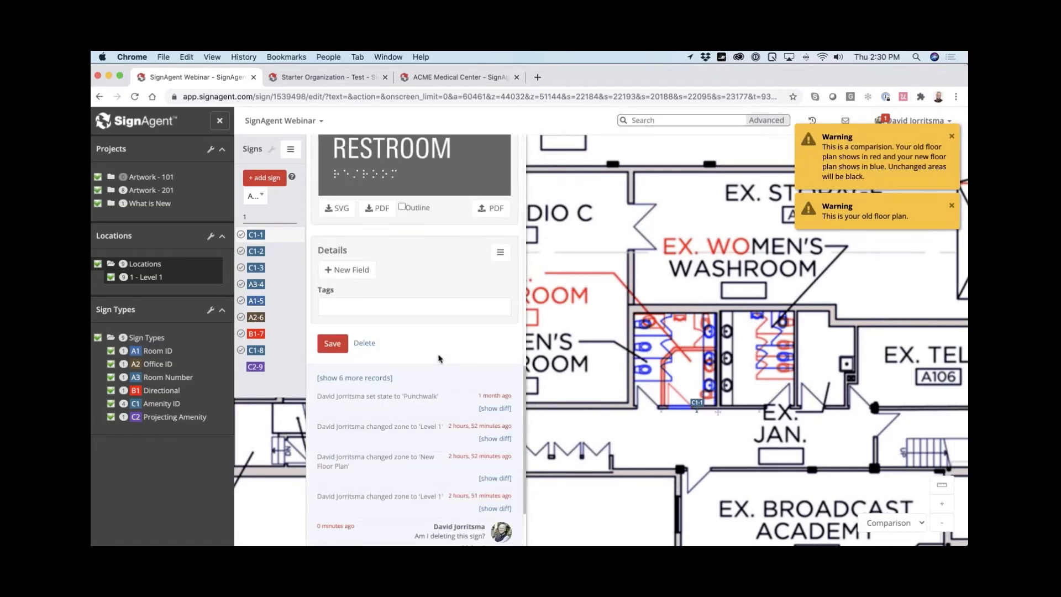
{"action": "scroll", "coordinate": [437, 354], "scroll_direction": "down", "scroll_amount": 2}
{"action": "left_click", "coordinate": [365, 256]}
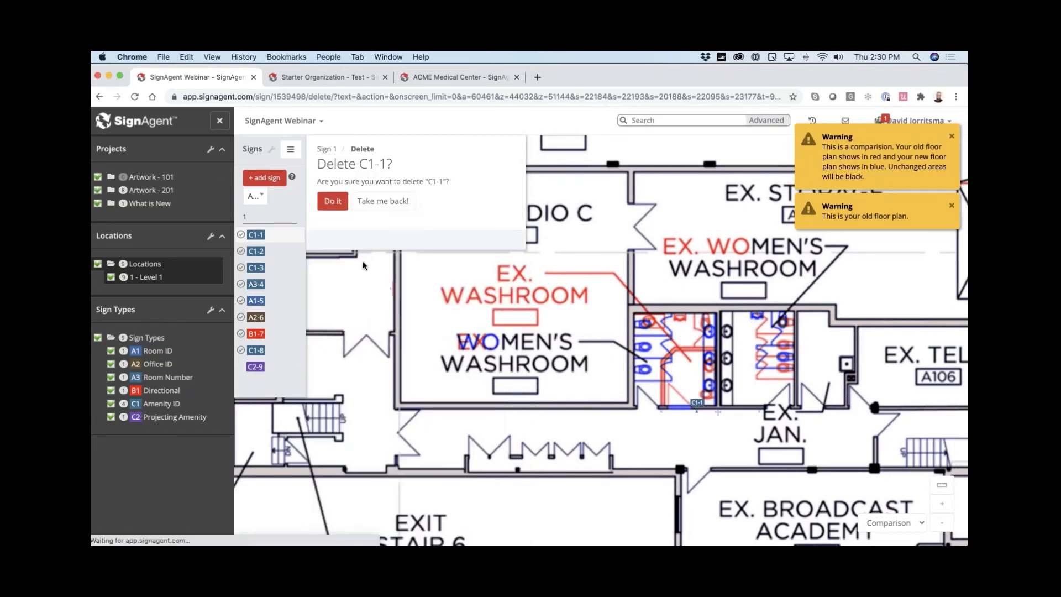
{"action": "left_click", "coordinate": [336, 201]}
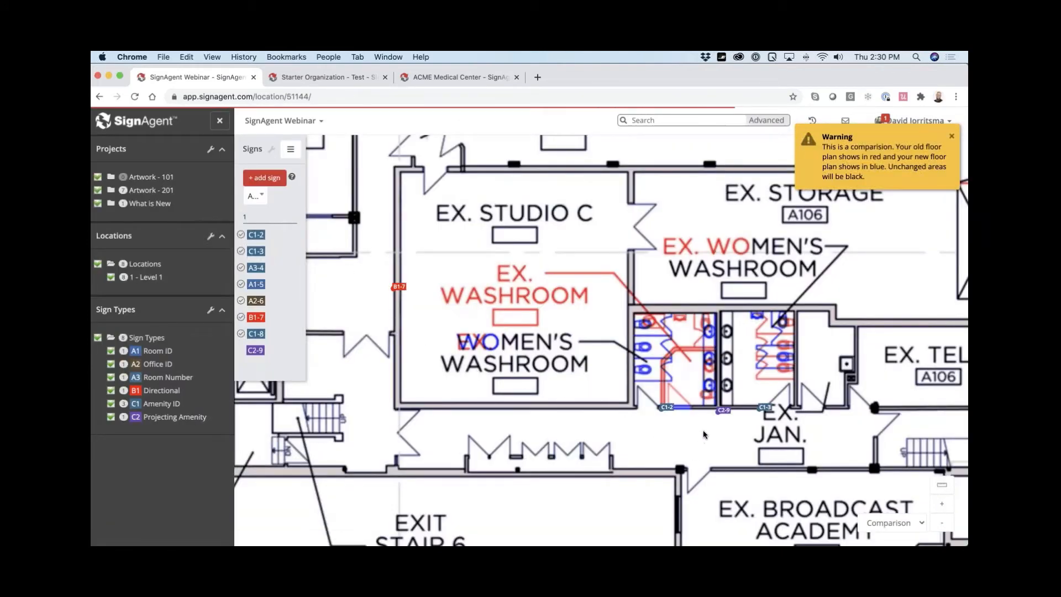
- Dismiss the comparison warning and swap the positions of the C1-2 and C1-3 markers at the two washroom doors
{"action": "scroll", "coordinate": [676, 452], "scroll_direction": "up", "scroll_amount": 3}
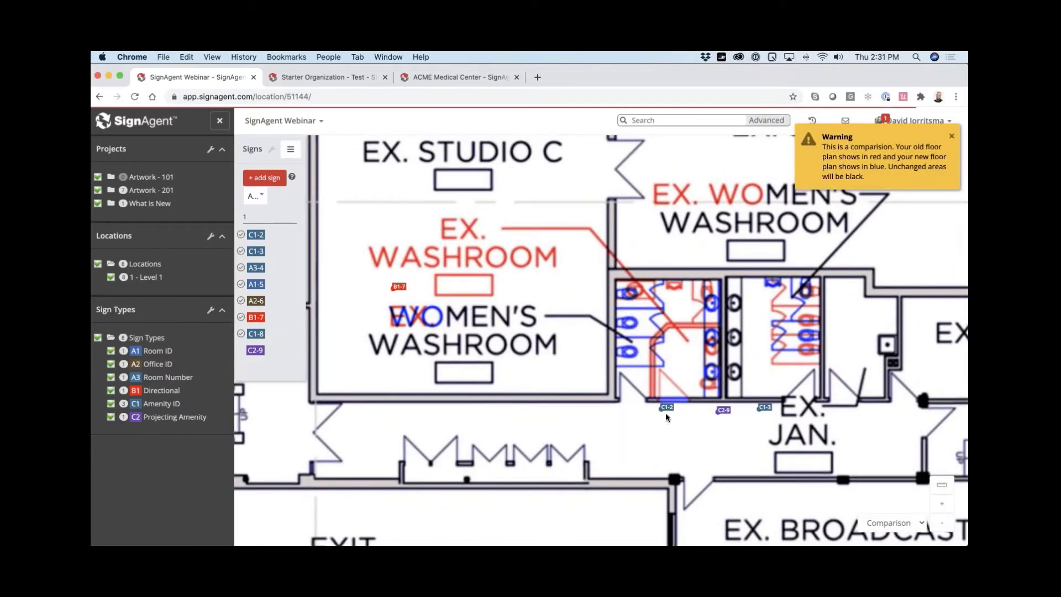
{"action": "mouse_move", "coordinate": [670, 408]}
{"action": "left_click", "coordinate": [948, 142]}
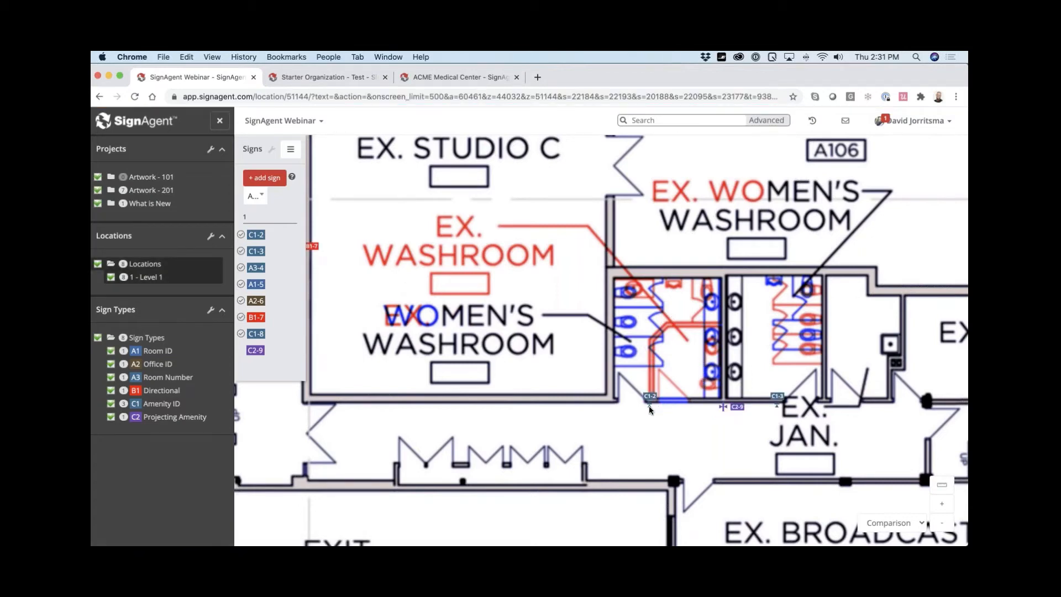
{"action": "mouse_move", "coordinate": [654, 398]}
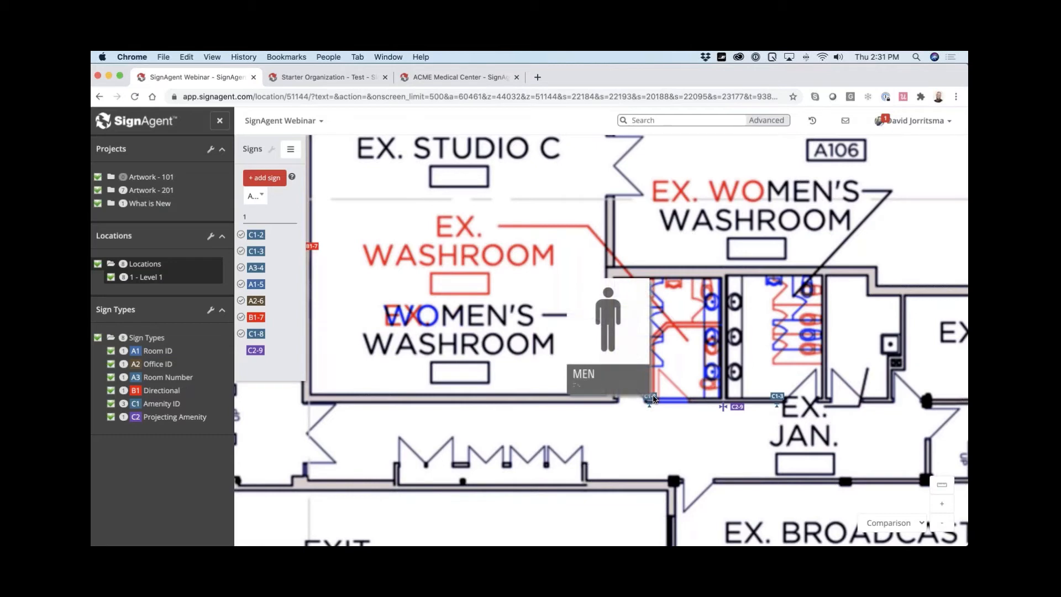
{"action": "mouse_move", "coordinate": [653, 398]}
{"action": "left_mouse_down"}
{"action": "mouse_move", "coordinate": [827, 399]}
{"action": "mouse_move", "coordinate": [814, 428]}
{"action": "left_mouse_up"}
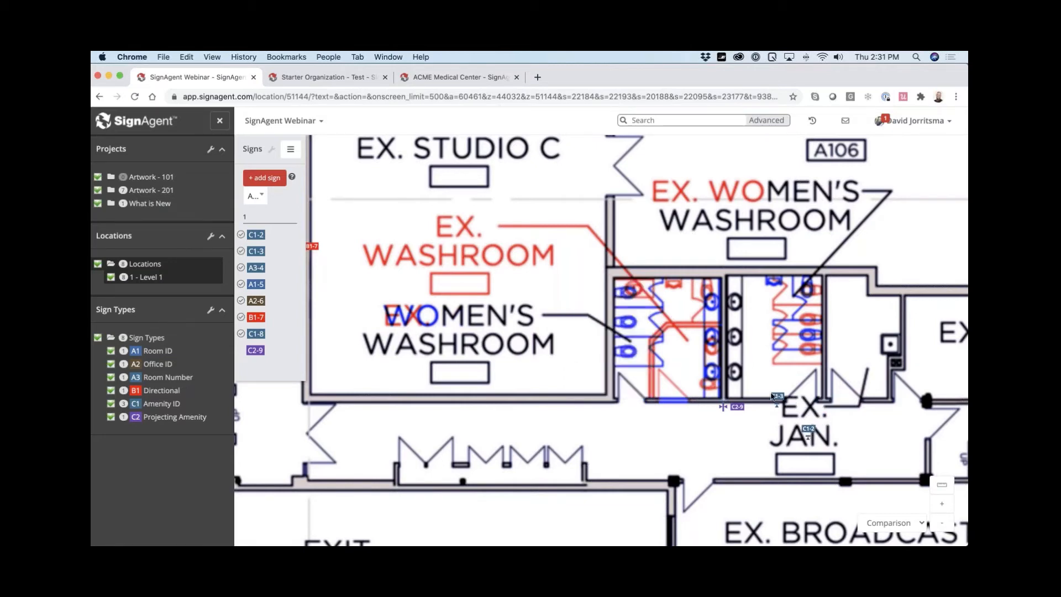
{"action": "left_click_drag", "start_coordinate": [774, 397], "coordinate": [649, 399]}
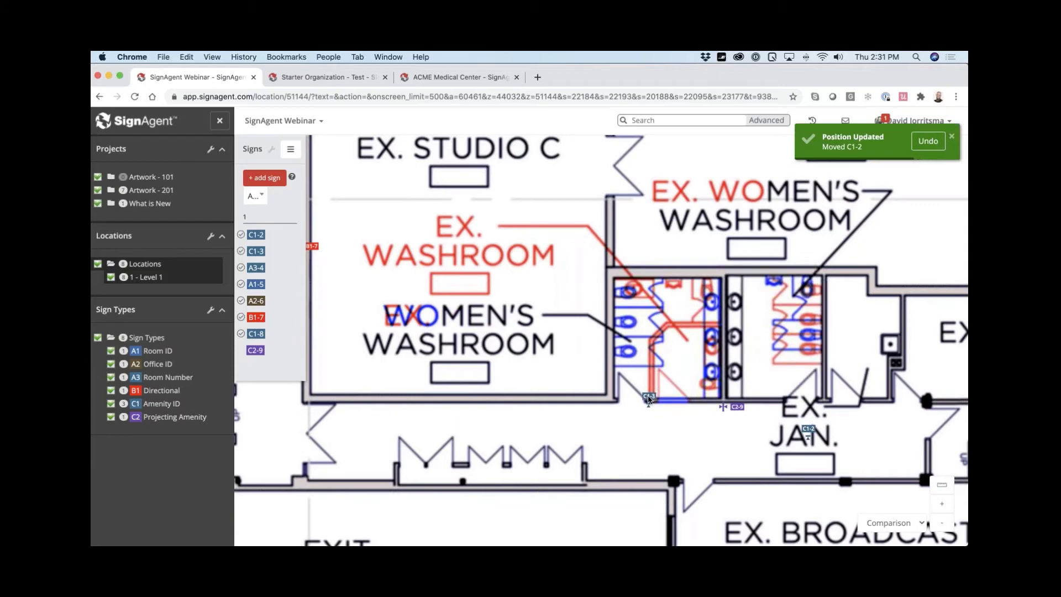
{"action": "left_click_drag", "start_coordinate": [809, 429], "coordinate": [784, 400]}
{"action": "scroll", "coordinate": [726, 440], "scroll_direction": "down", "scroll_amount": 5}
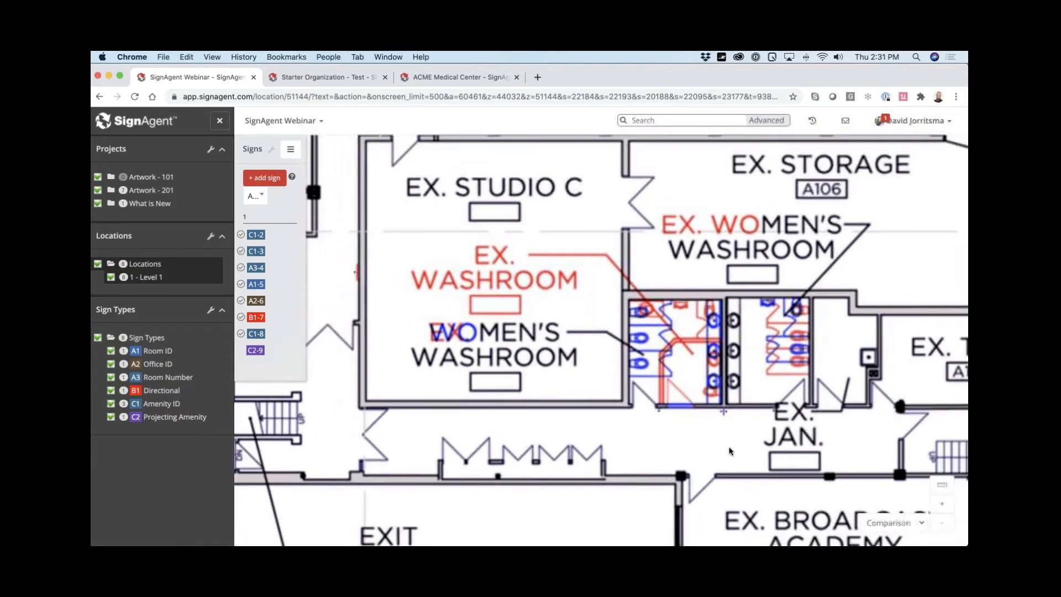
{"action": "scroll", "coordinate": [728, 453], "scroll_direction": "down", "scroll_amount": 2}
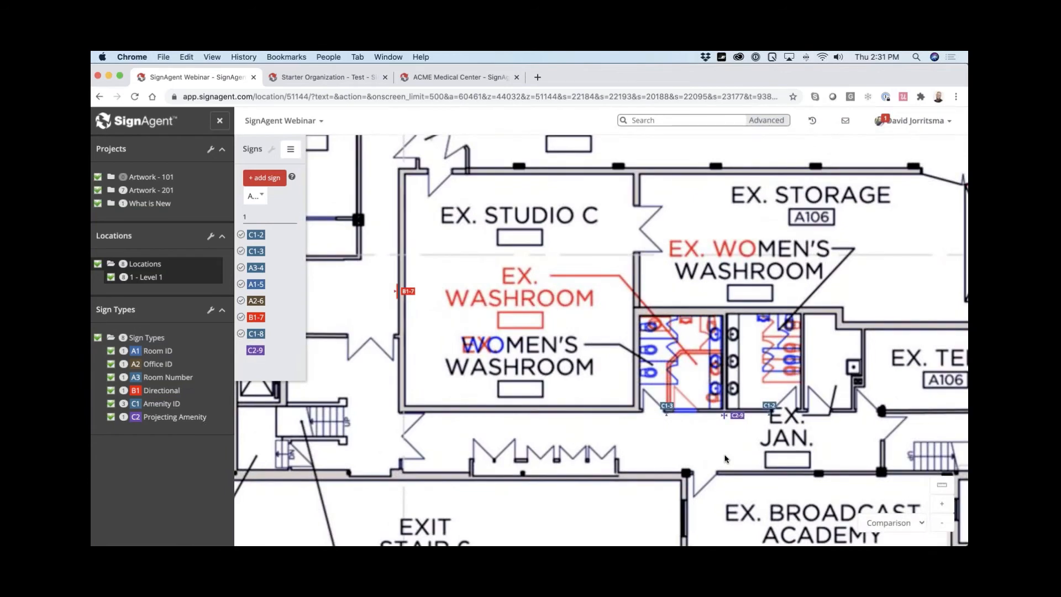
{"action": "scroll", "coordinate": [726, 458], "scroll_direction": "down", "scroll_amount": 1}
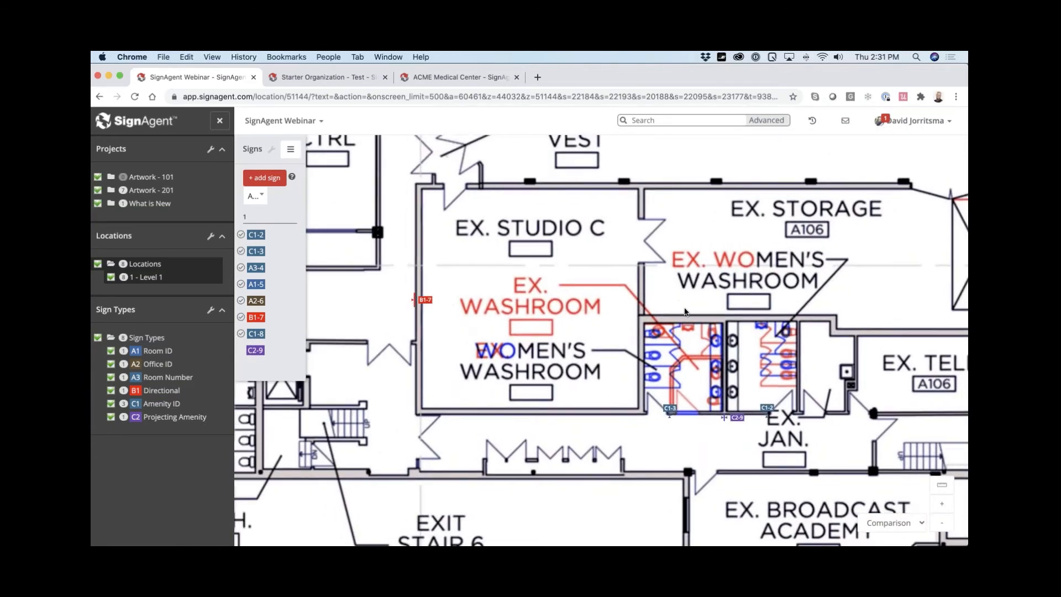
- Compare the washroom area in the Current and Previous plan versions, finishing on the Current version with the surrounding rooms in view
{"action": "scroll", "coordinate": [685, 313], "scroll_direction": "down", "scroll_amount": 2}
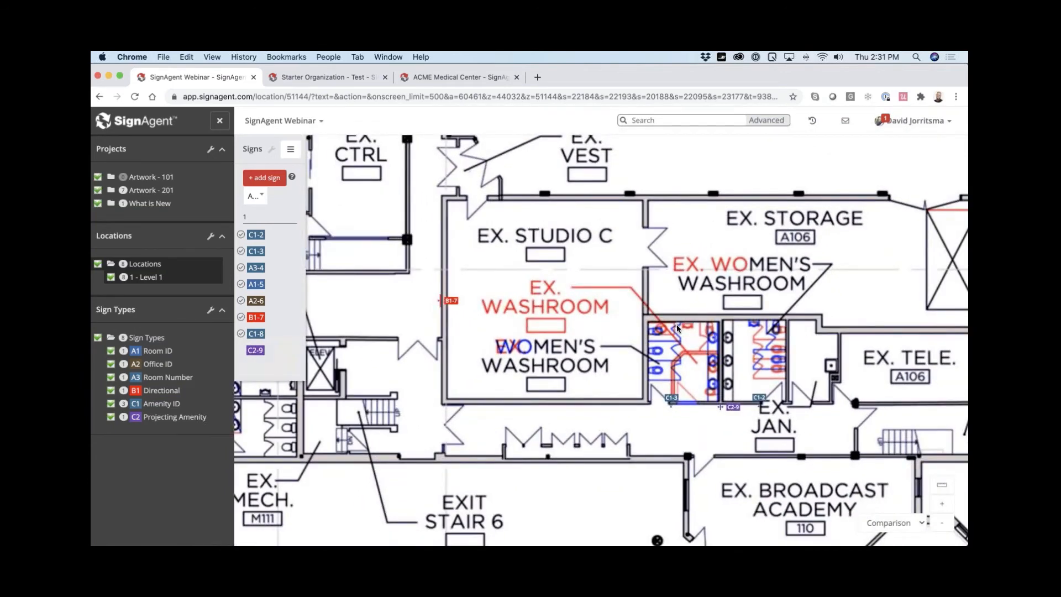
{"action": "scroll", "coordinate": [683, 319], "scroll_direction": "down", "scroll_amount": 2}
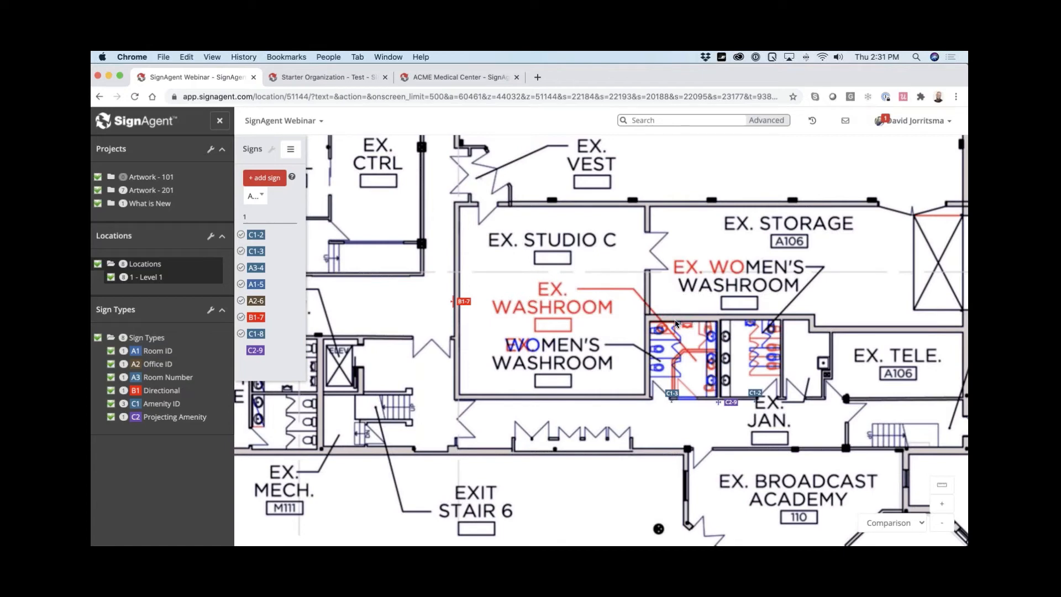
{"action": "left_click", "coordinate": [896, 522]}
{"action": "left_click", "coordinate": [897, 522]}
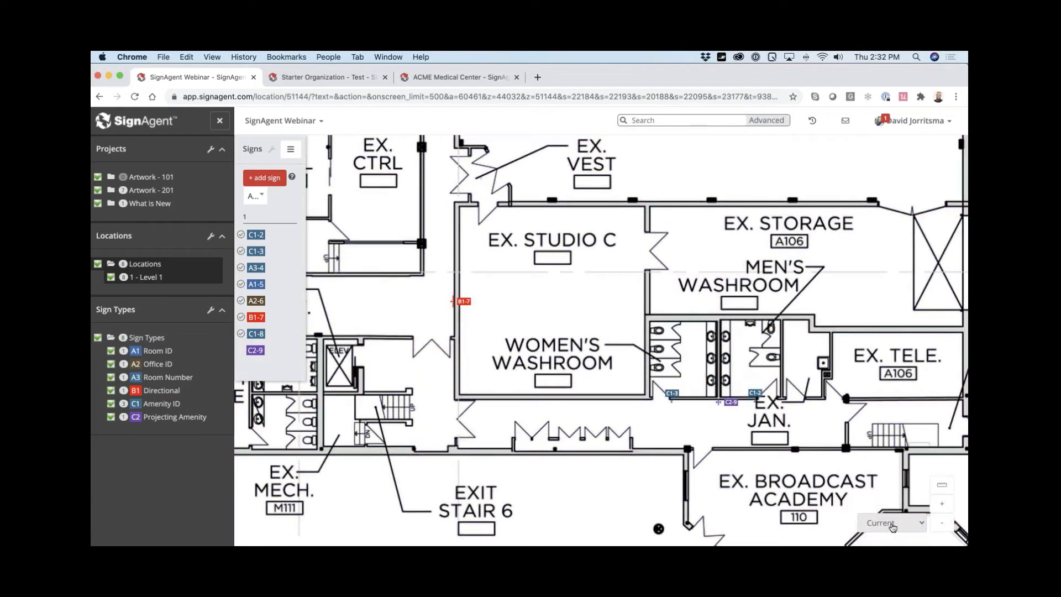
{"action": "left_click", "coordinate": [893, 525]}
{"action": "left_click", "coordinate": [895, 505]}
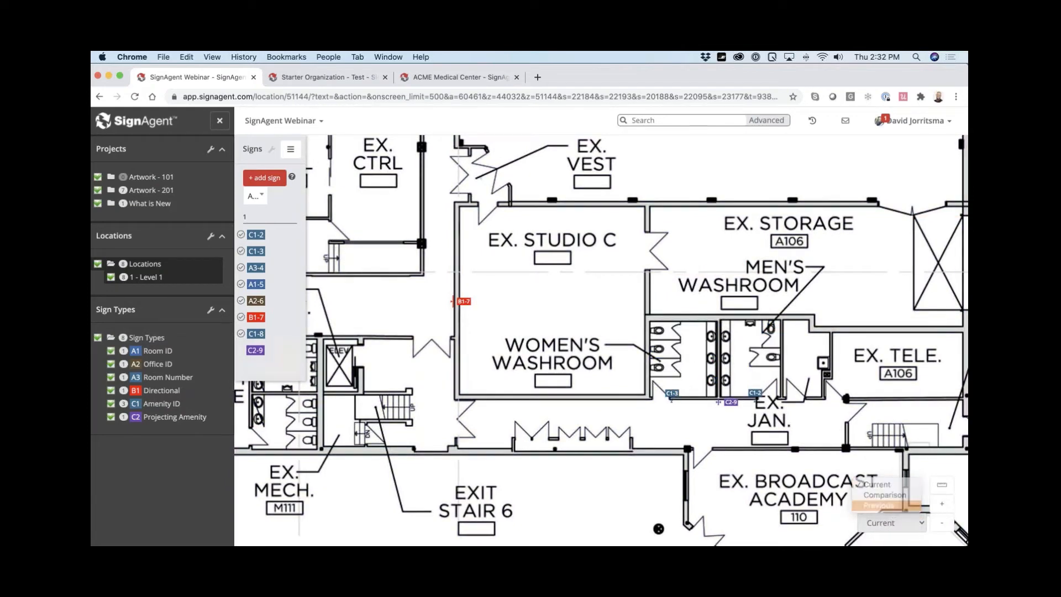
{"action": "left_click", "coordinate": [895, 527]}
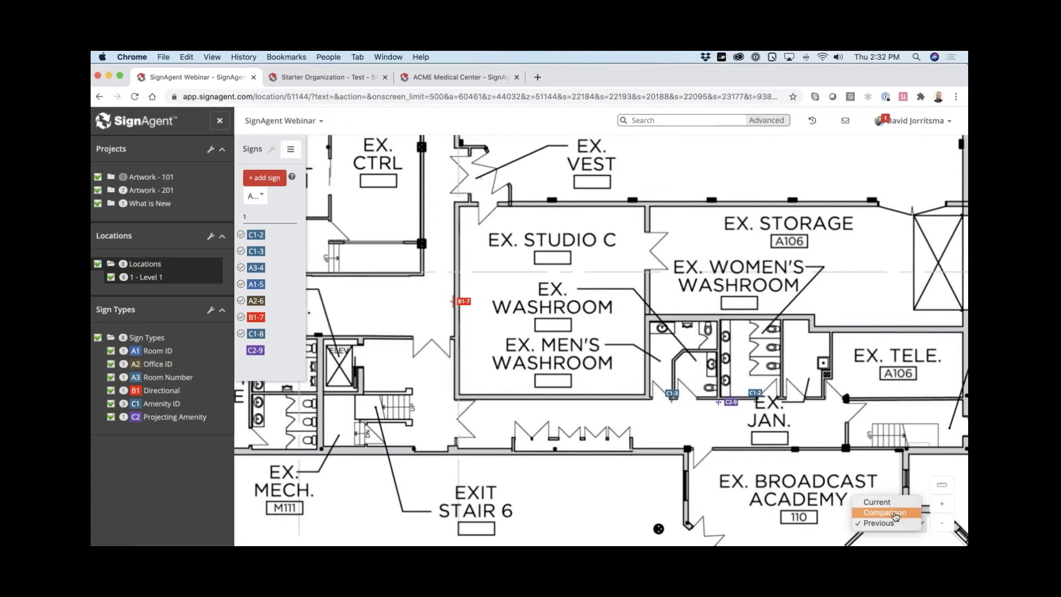
{"action": "left_click", "coordinate": [888, 500]}
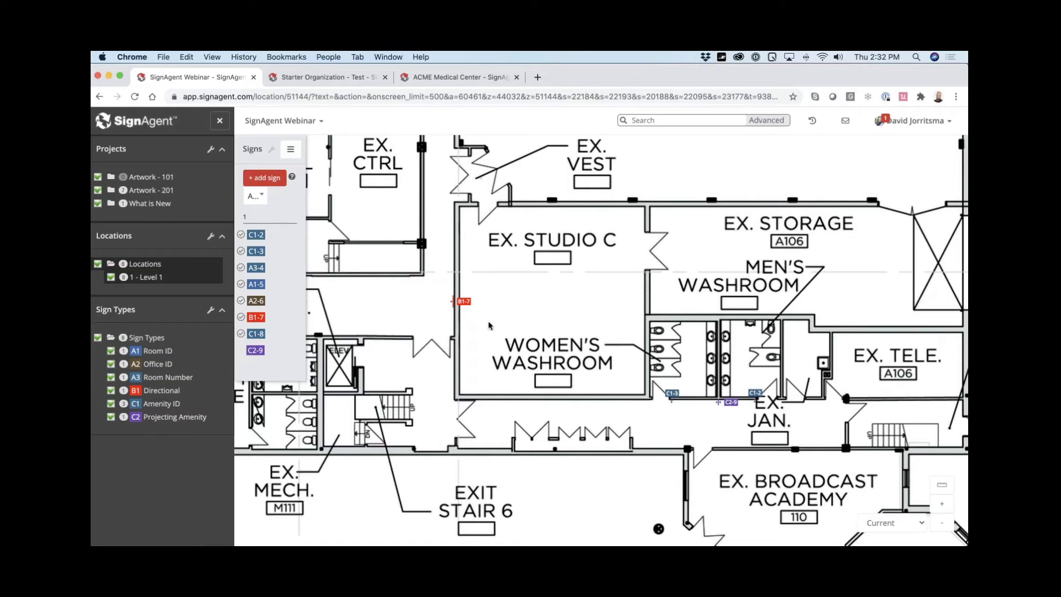
{"action": "scroll", "coordinate": [541, 342], "scroll_direction": "down", "scroll_amount": 3}
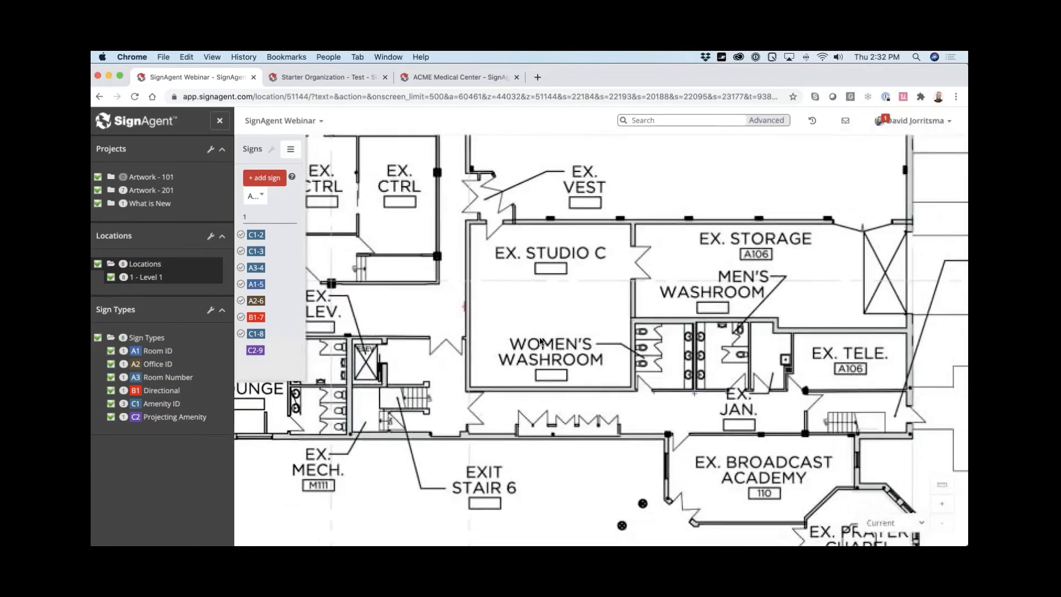
{"action": "scroll", "coordinate": [540, 342], "scroll_direction": "down", "scroll_amount": 1}
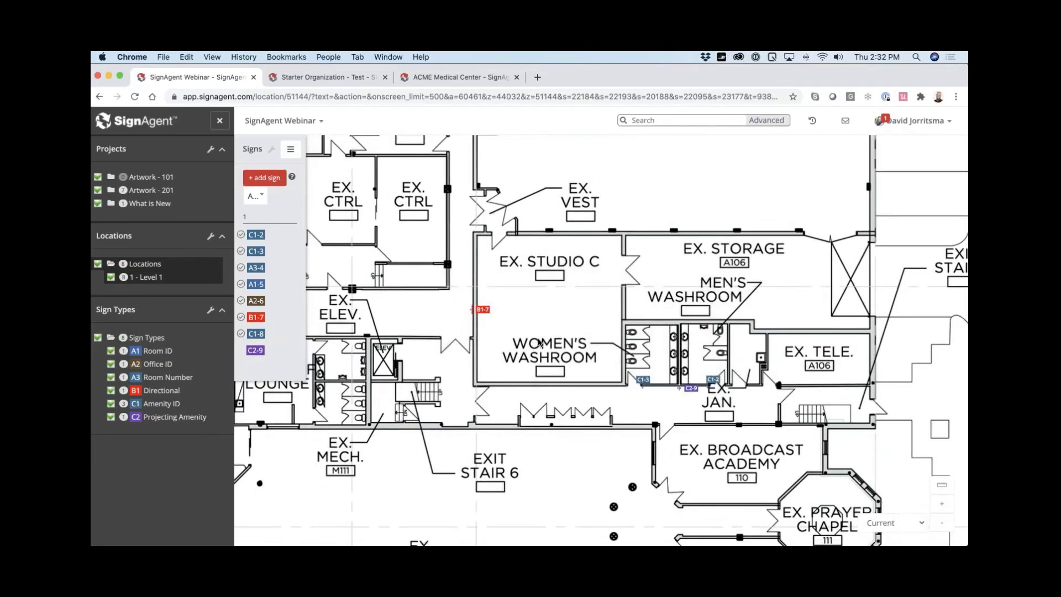
{"action": "scroll", "coordinate": [541, 341], "scroll_direction": "down", "scroll_amount": 3}
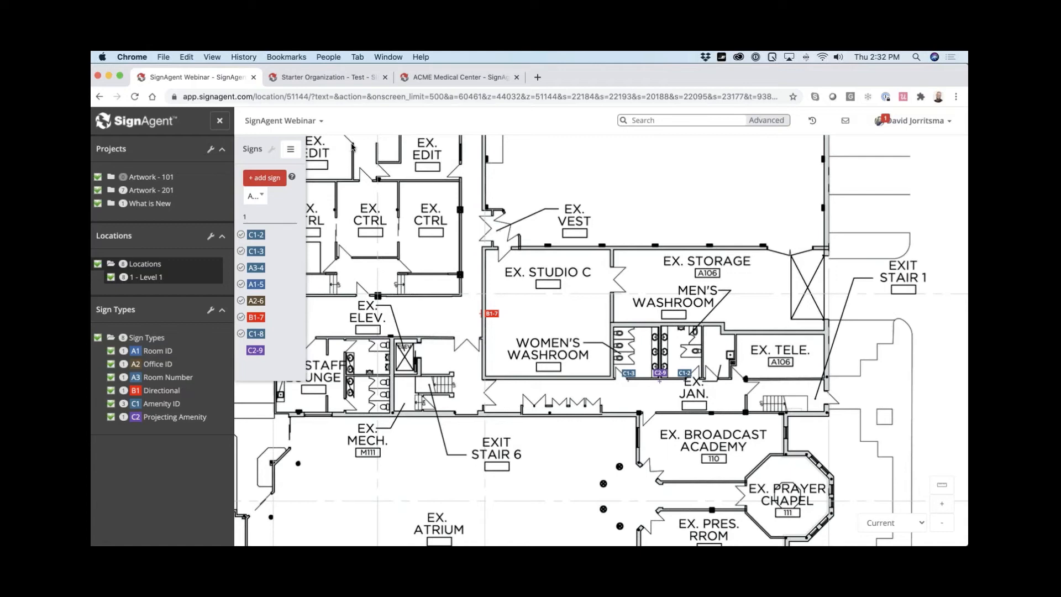
- Switch to the Starter Organization - Test project and open floor marker FM-1-1-039 in the atrium
{"action": "left_click", "coordinate": [321, 78]}
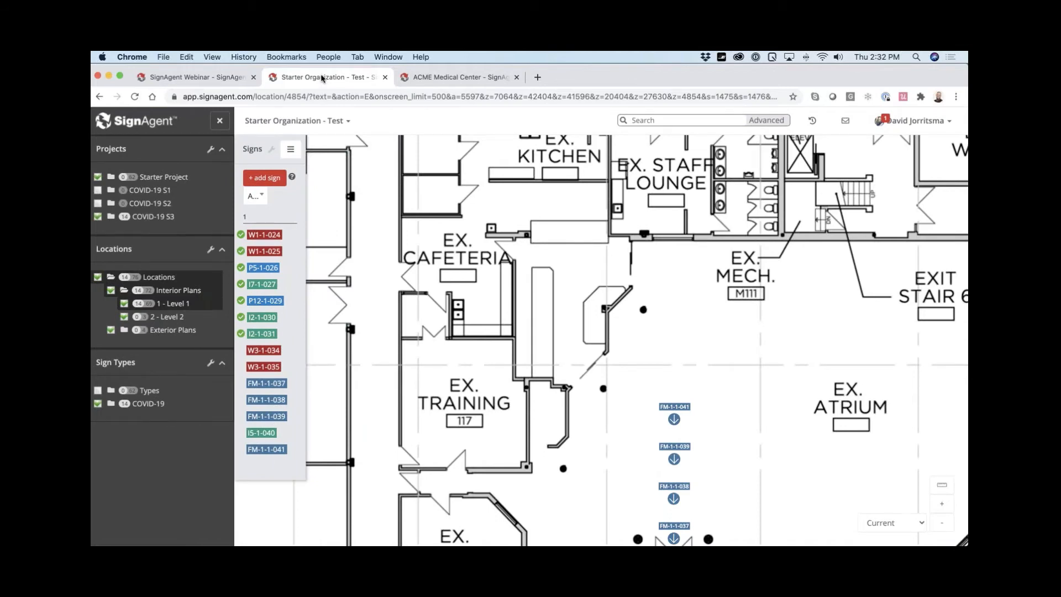
{"action": "left_click", "coordinate": [240, 81]}
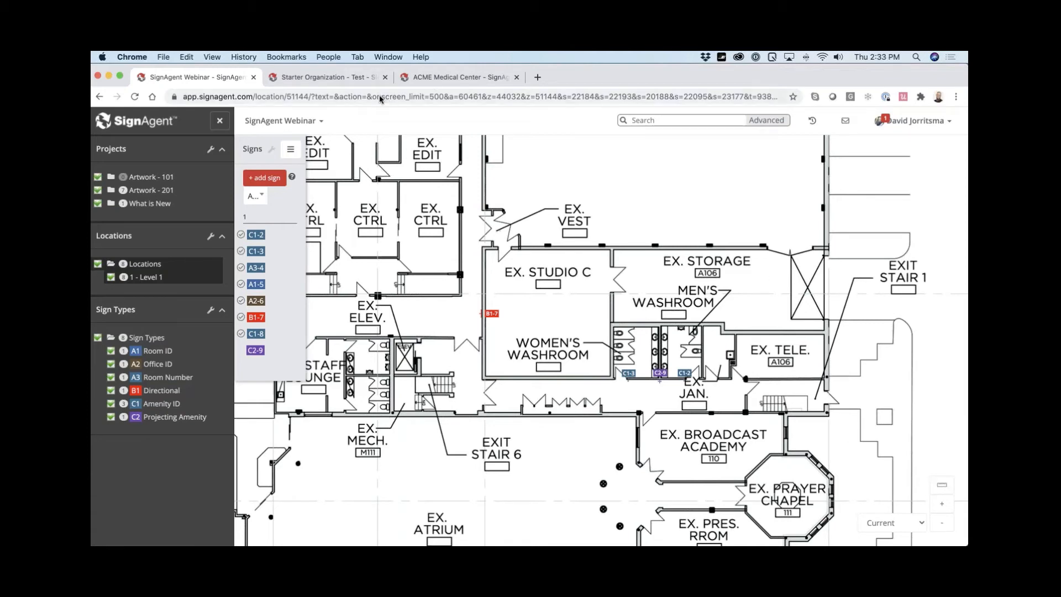
{"action": "left_click", "coordinate": [340, 82]}
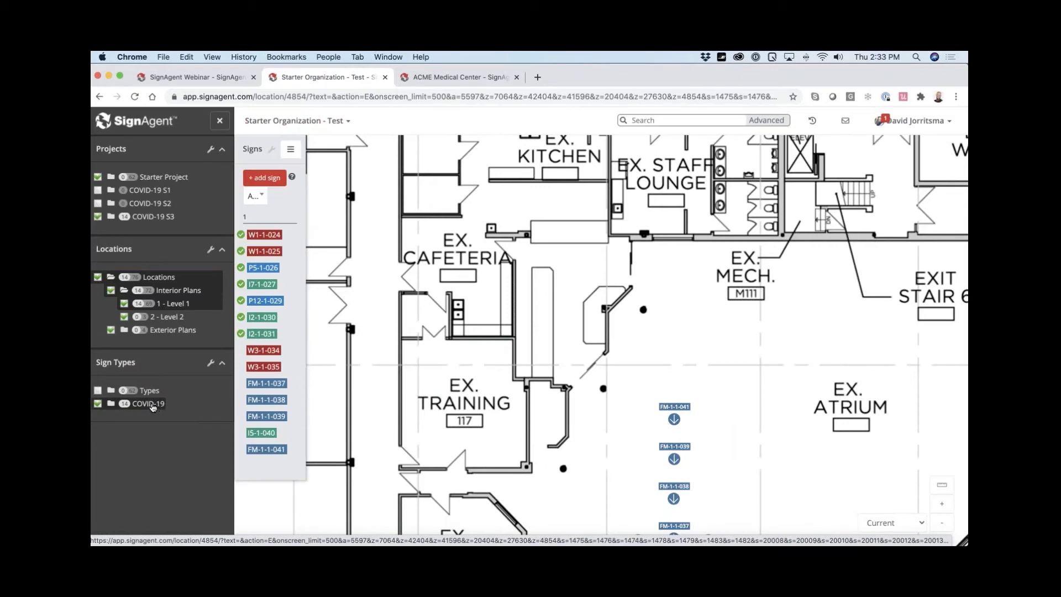
{"action": "left_click", "coordinate": [672, 500]}
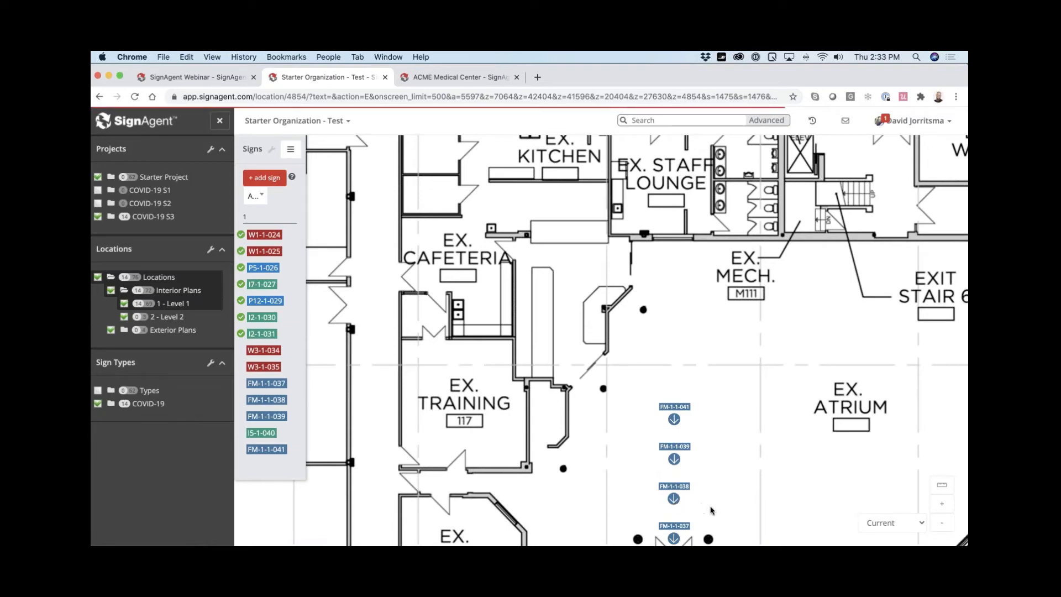
{"action": "left_click_drag", "start_coordinate": [651, 389], "coordinate": [648, 380]}
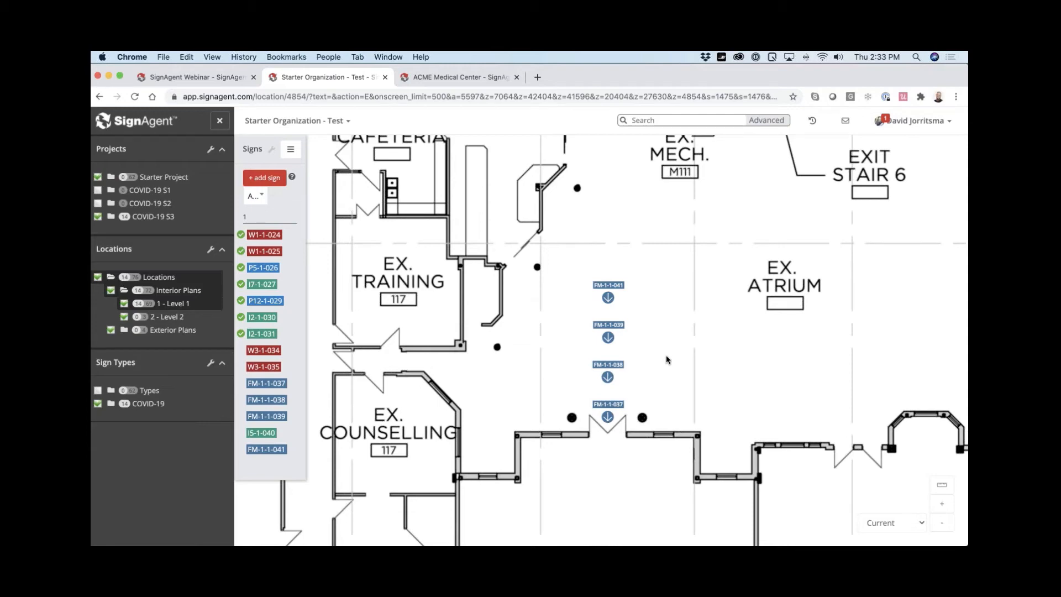
{"action": "left_click", "coordinate": [608, 337]}
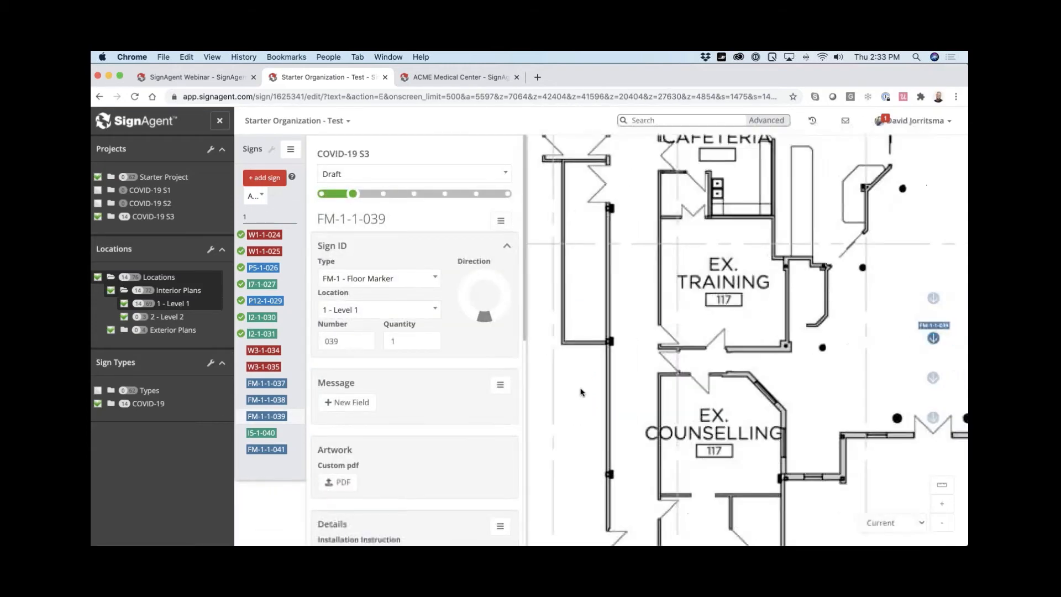
- Turn on distance measurement and measure the spacing between floor marker FM-1-1-041 and its nearest neighbour
{"action": "left_click", "coordinate": [946, 490]}
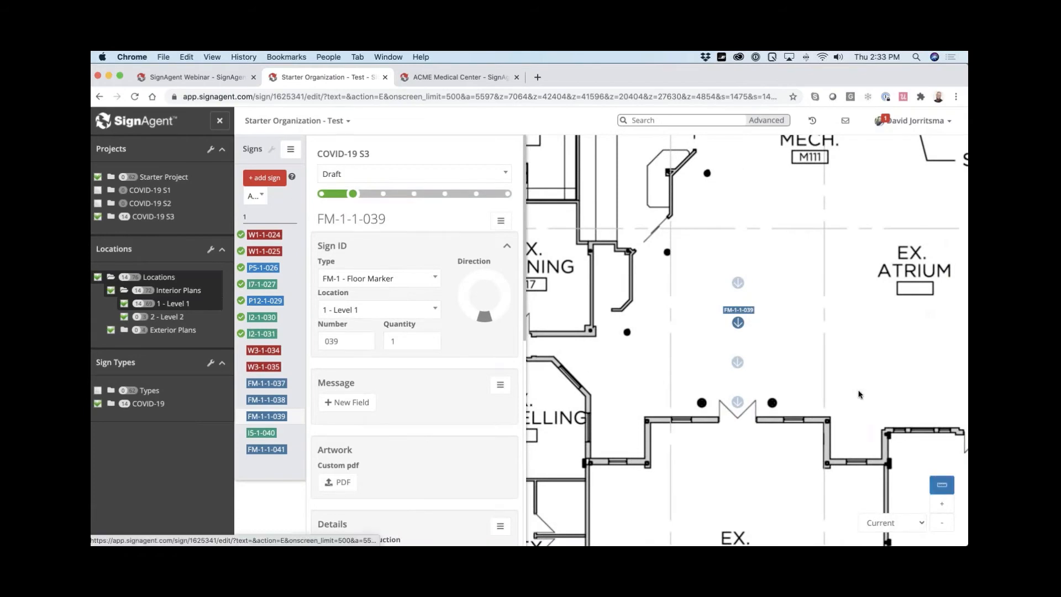
{"action": "left_click", "coordinate": [738, 285]}
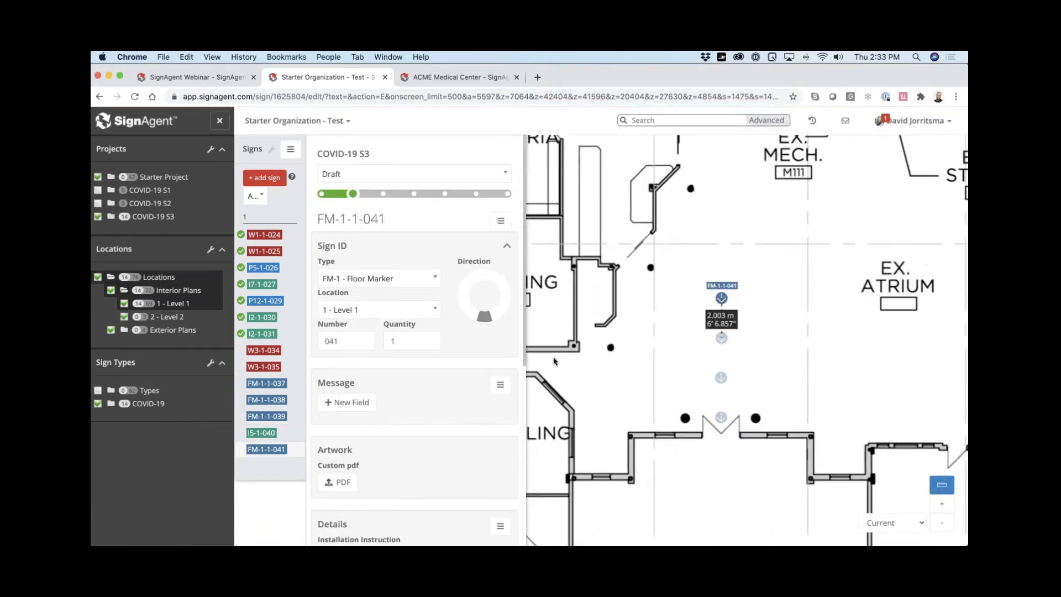
{"action": "scroll", "coordinate": [698, 303], "scroll_direction": "up", "scroll_amount": 3}
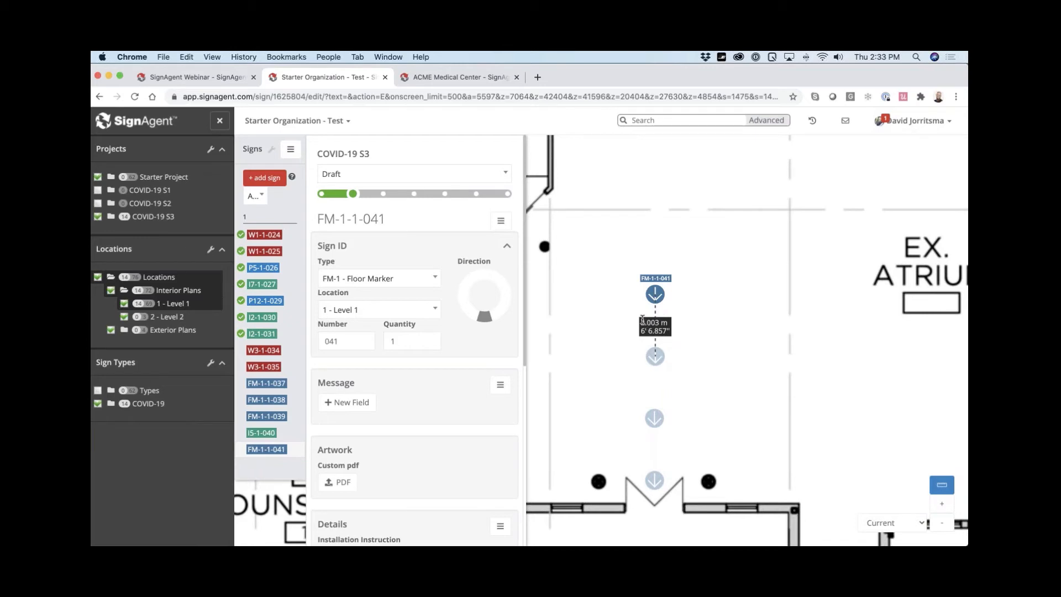
- Start a new sign beside floor marker FM-1-1-041, facing away from the row, in project COVID-19 S3 at the Draft state
{"action": "left_click", "coordinate": [713, 294]}
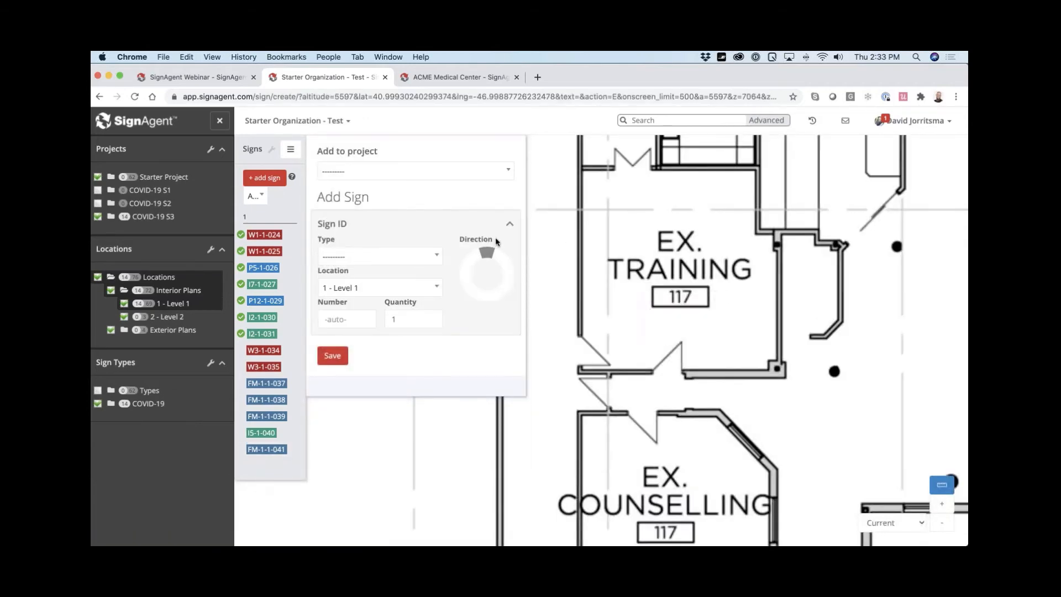
{"action": "left_click_drag", "start_coordinate": [490, 254], "coordinate": [509, 273]}
{"action": "left_click", "coordinate": [417, 171]}
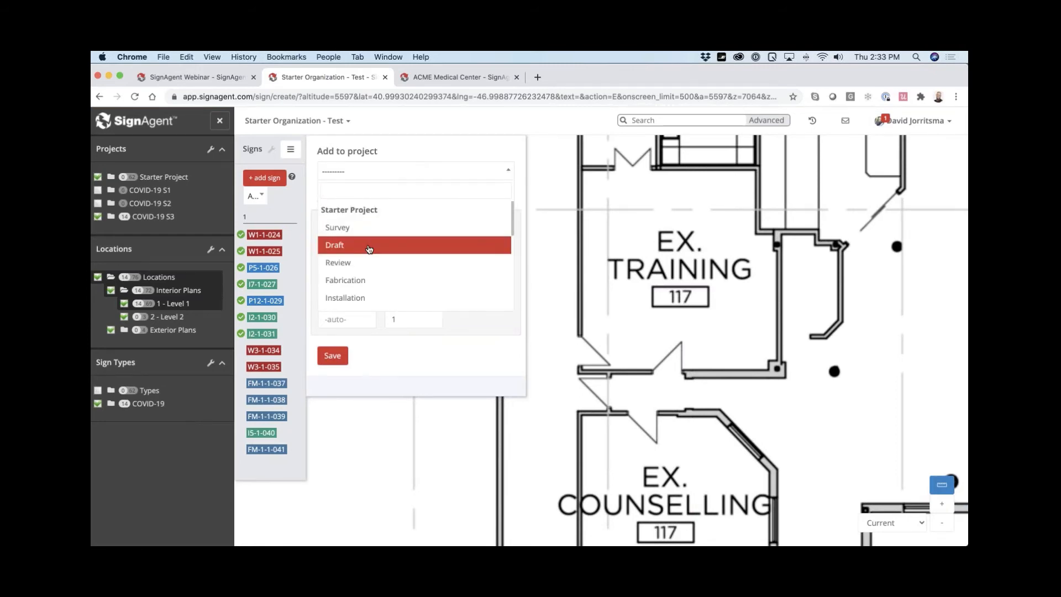
{"action": "scroll", "coordinate": [372, 250], "scroll_direction": "down", "scroll_amount": 5}
{"action": "scroll", "coordinate": [376, 253], "scroll_direction": "up", "scroll_amount": 5}
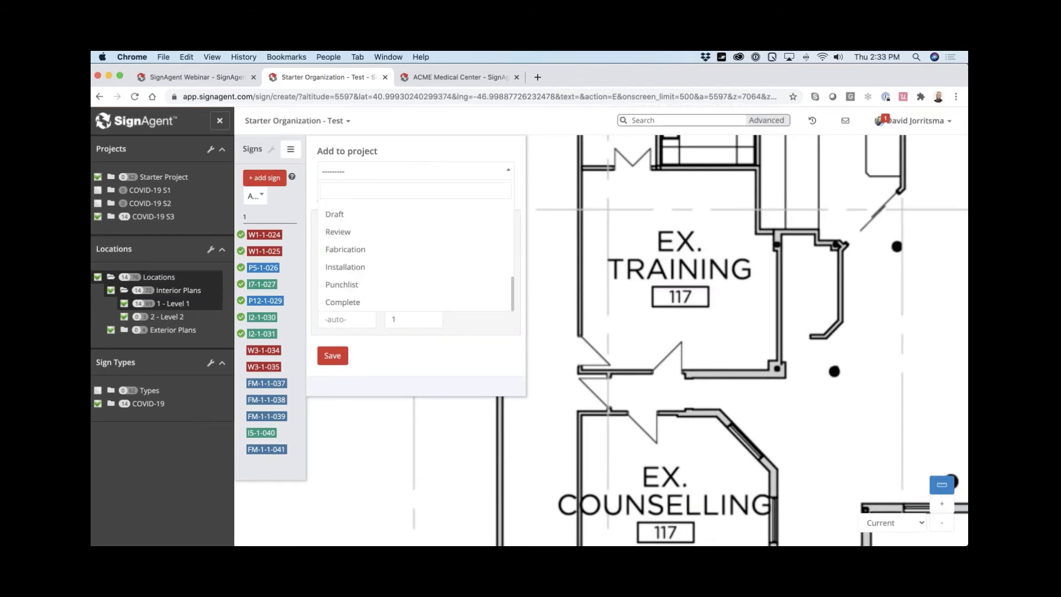
{"action": "scroll", "coordinate": [378, 256], "scroll_direction": "up", "scroll_amount": 3}
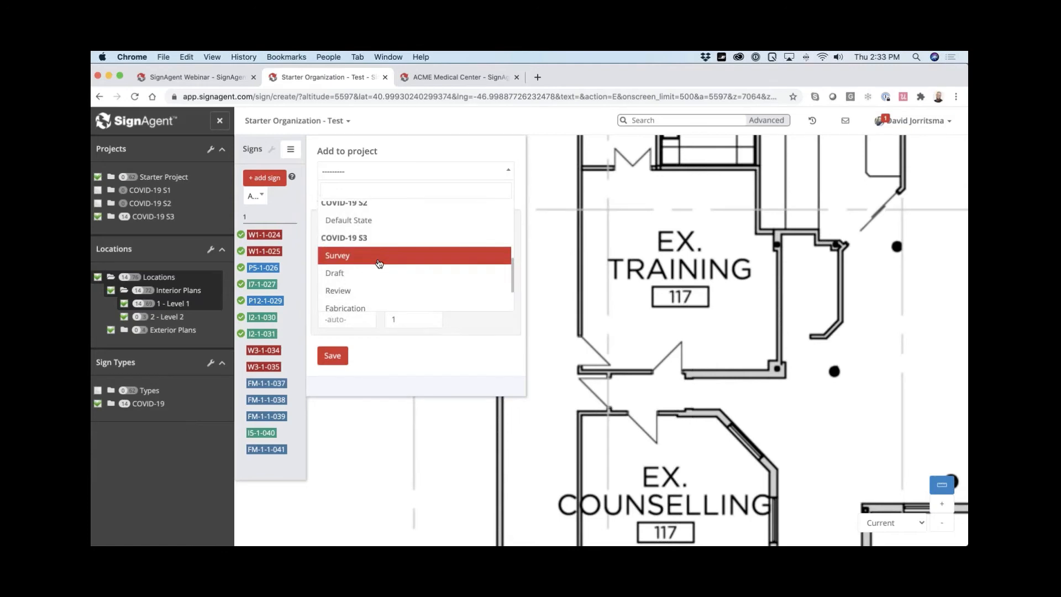
{"action": "scroll", "coordinate": [379, 266], "scroll_direction": "down", "scroll_amount": 1}
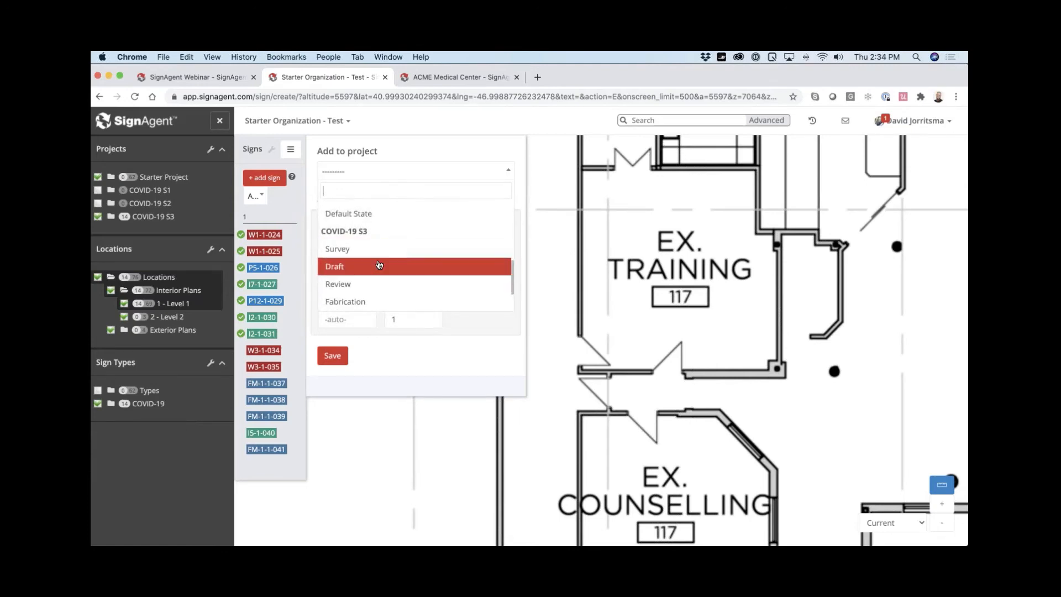
{"action": "left_click", "coordinate": [379, 266]}
- Set the new sign's type to FM-1 - Floor Marker, turn its direction toward the existing marker row and save it
{"action": "left_click", "coordinate": [385, 257]}
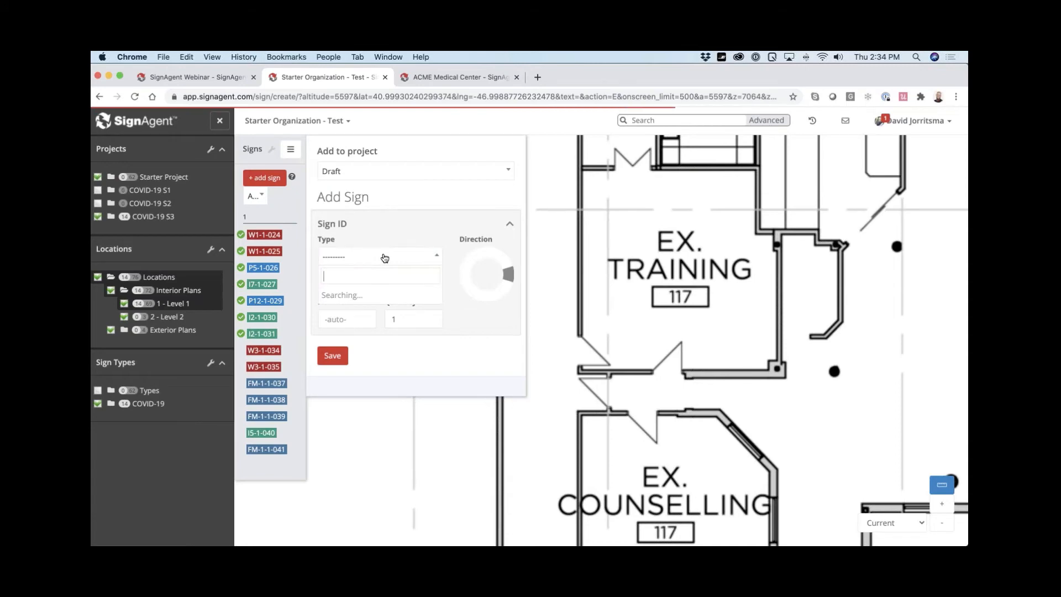
{"action": "scroll", "coordinate": [378, 321], "scroll_direction": "down", "scroll_amount": 1}
{"action": "scroll", "coordinate": [379, 321], "scroll_direction": "down", "scroll_amount": 5}
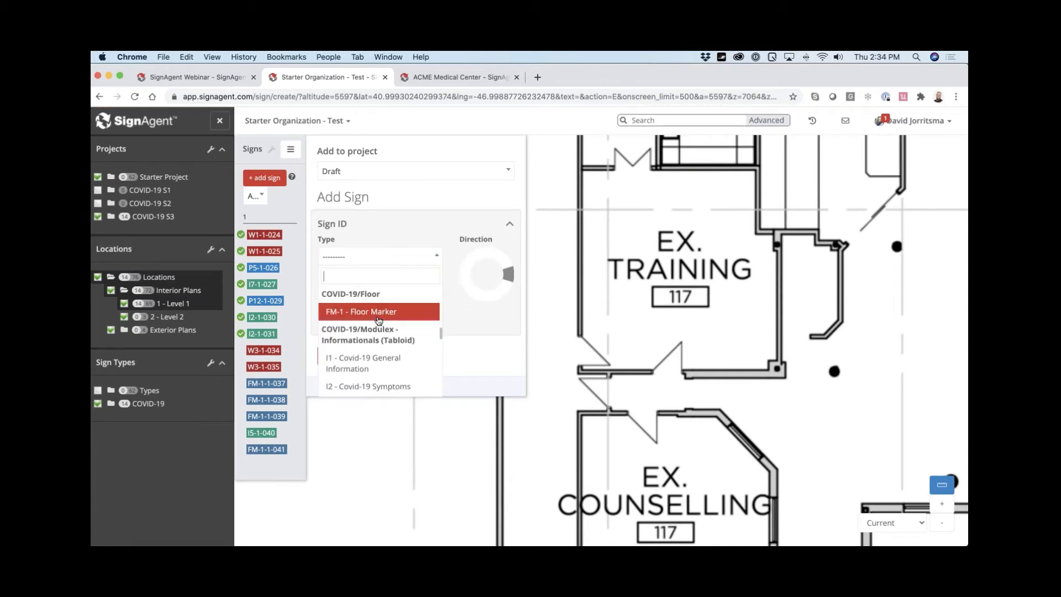
{"action": "left_click", "coordinate": [380, 313]}
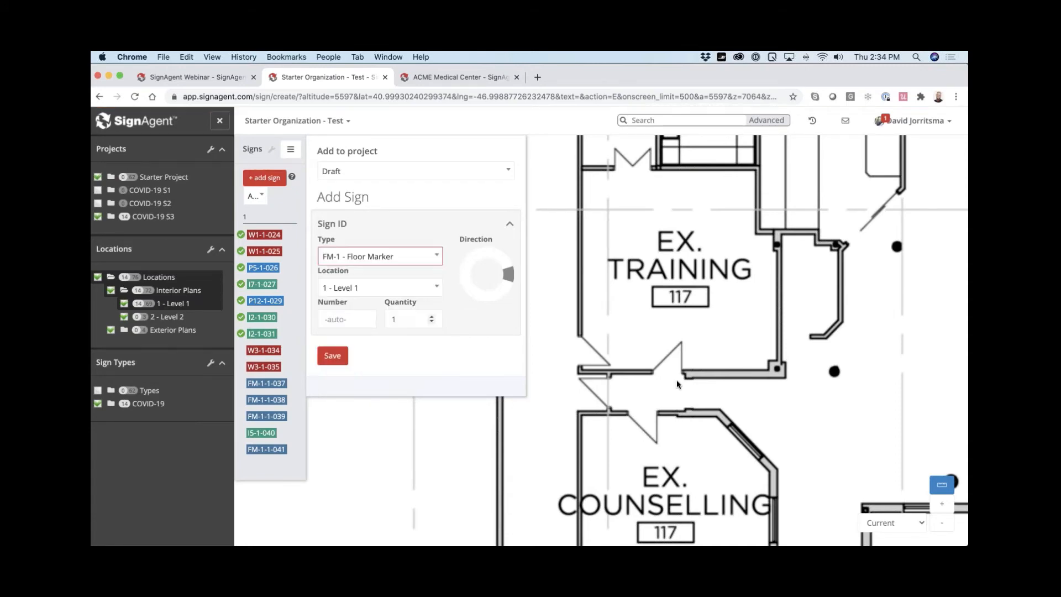
{"action": "left_click_drag", "start_coordinate": [861, 432], "coordinate": [611, 420]}
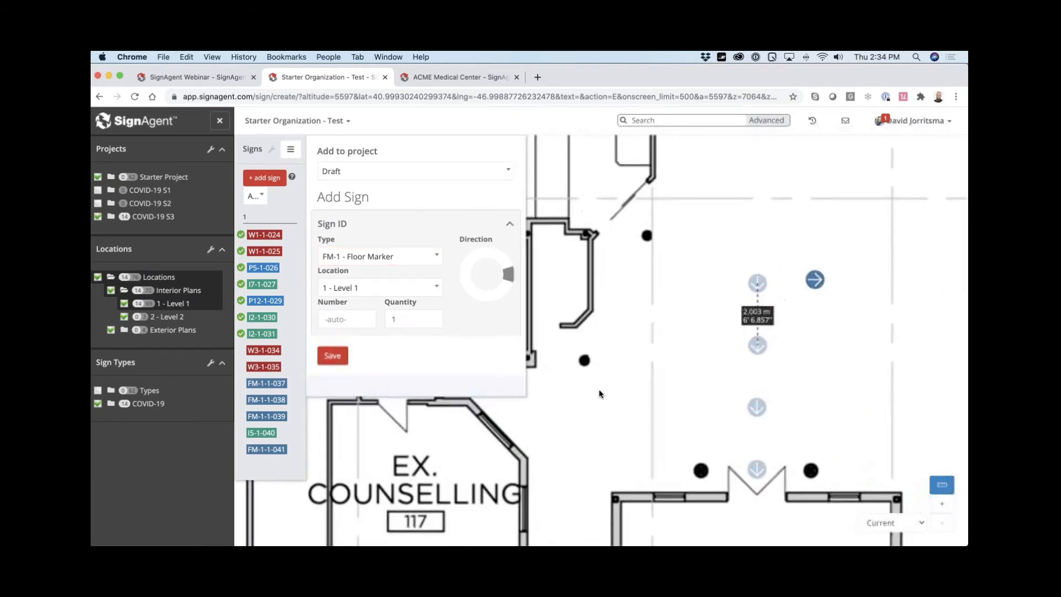
{"action": "mouse_move", "coordinate": [506, 275]}
{"action": "left_mouse_down"}
{"action": "mouse_move", "coordinate": [480, 251]}
{"action": "mouse_move", "coordinate": [449, 273]}
{"action": "left_mouse_up"}
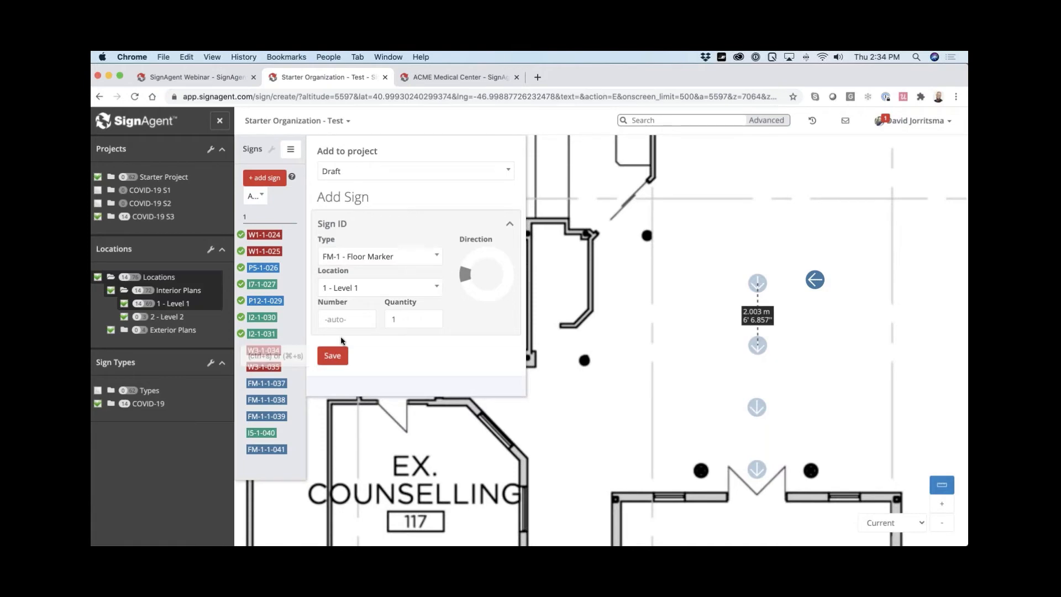
{"action": "left_click", "coordinate": [333, 358]}
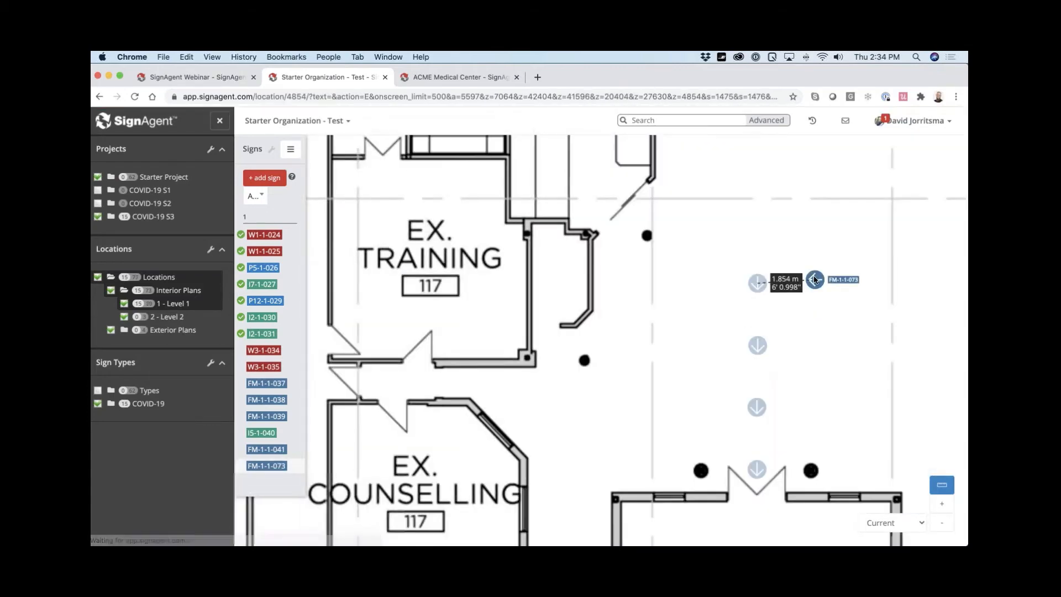
- Move the new floor marker to about 2.01 m from FM-1-1-041 and turn off distance measurement
{"action": "left_click", "coordinate": [816, 280]}
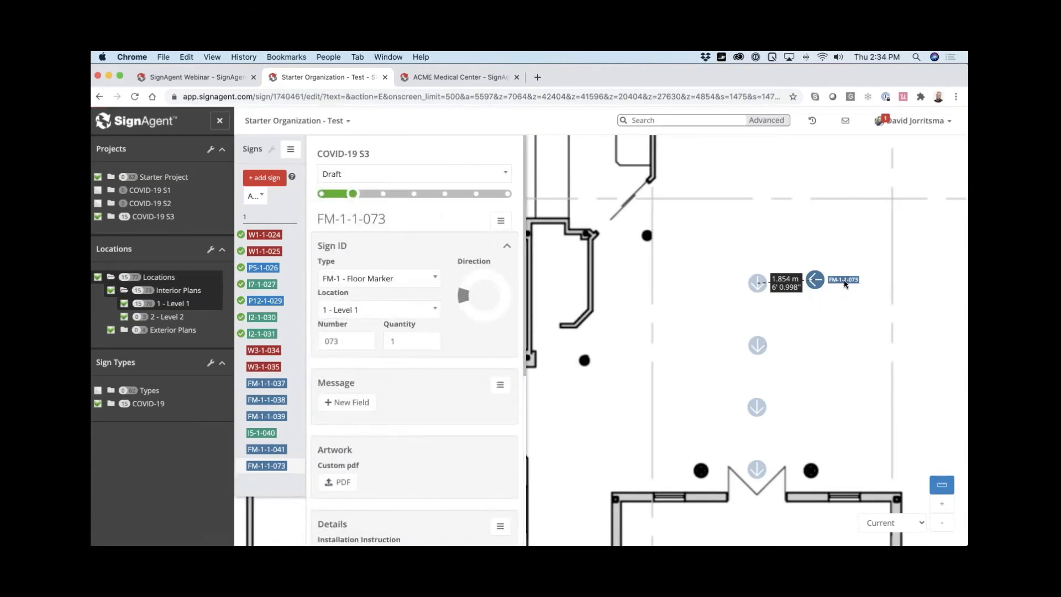
{"action": "mouse_move", "coordinate": [843, 284]}
{"action": "left_mouse_down"}
{"action": "mouse_move", "coordinate": [866, 259]}
{"action": "mouse_move", "coordinate": [854, 284]}
{"action": "left_mouse_up"}
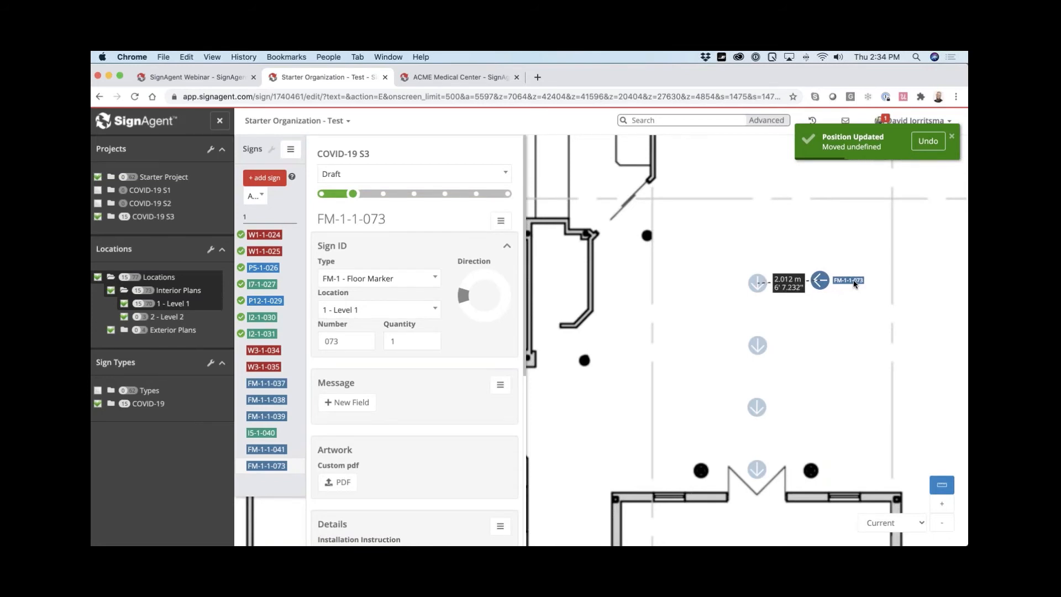
{"action": "left_click_drag", "start_coordinate": [867, 324], "coordinate": [680, 335]}
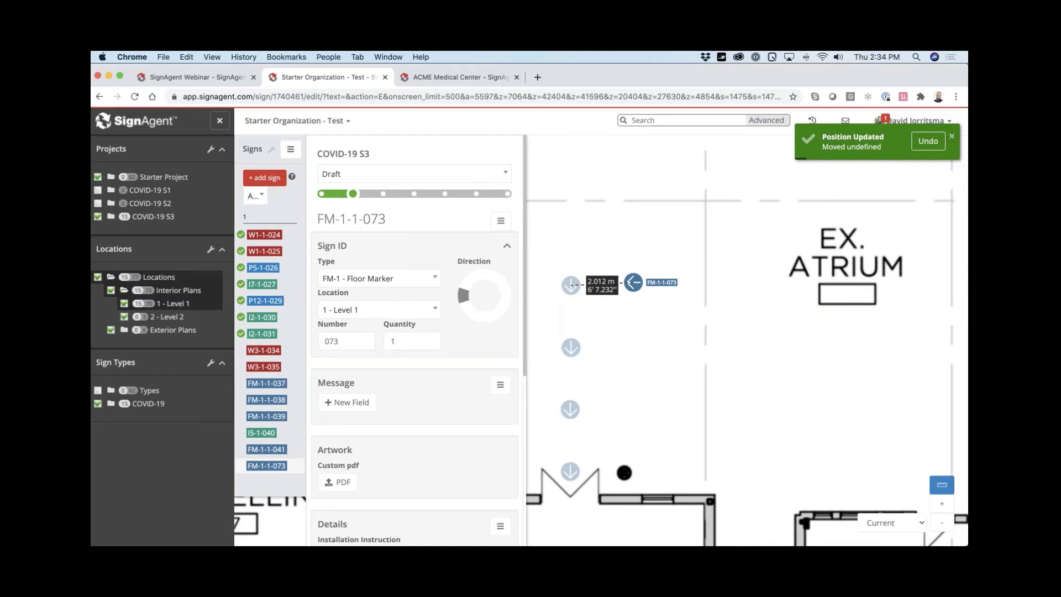
{"action": "left_click", "coordinate": [942, 485]}
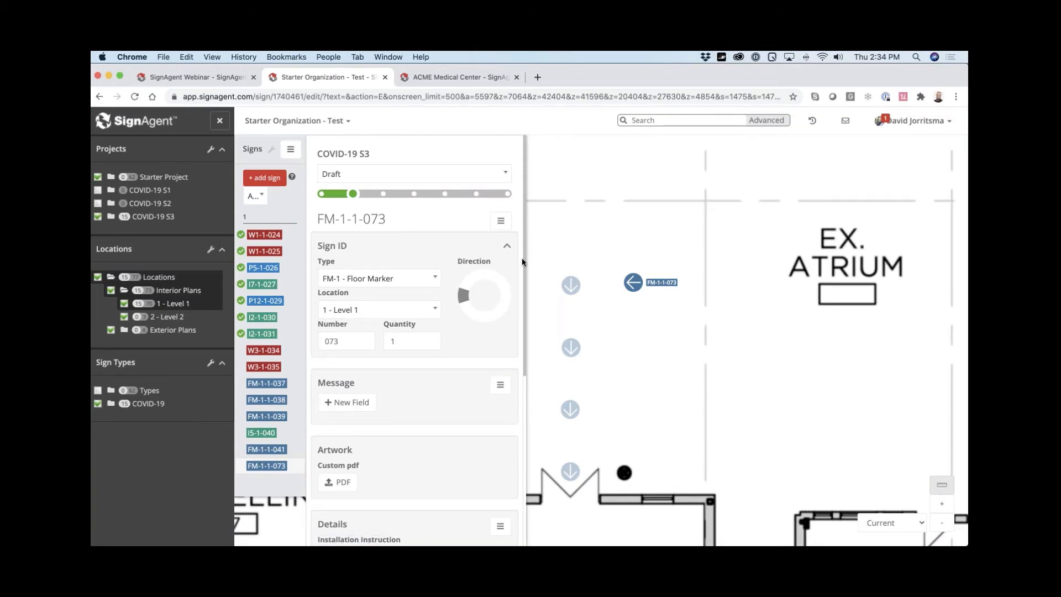
- On the SignAgent Webinar plan, start a new sign on the corridor wall above Ex. Kitchen in project What is New at Default State
{"action": "left_click", "coordinate": [218, 80]}
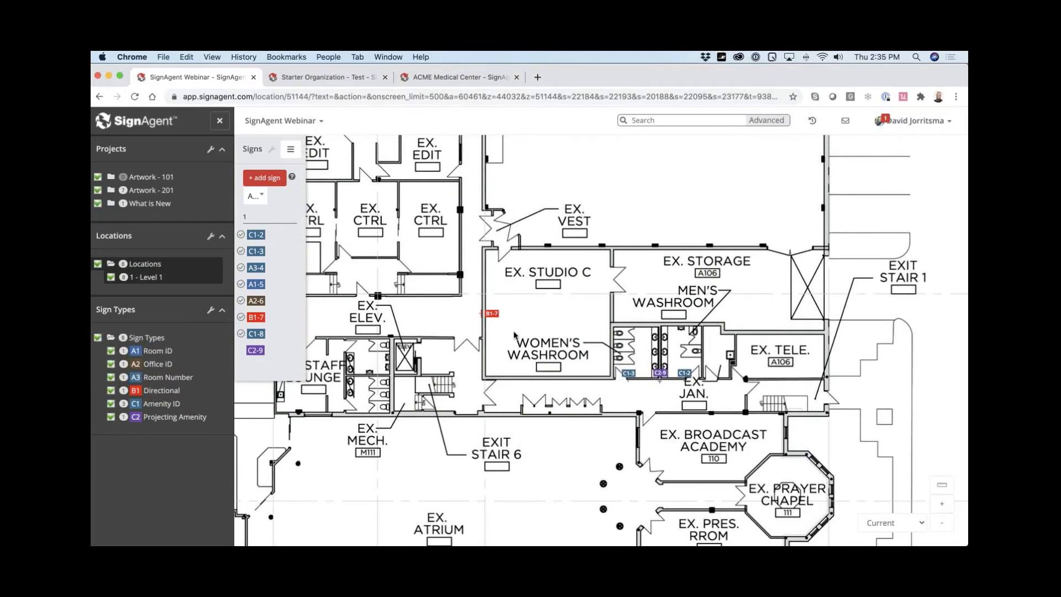
{"action": "left_click_drag", "start_coordinate": [514, 334], "coordinate": [654, 332]}
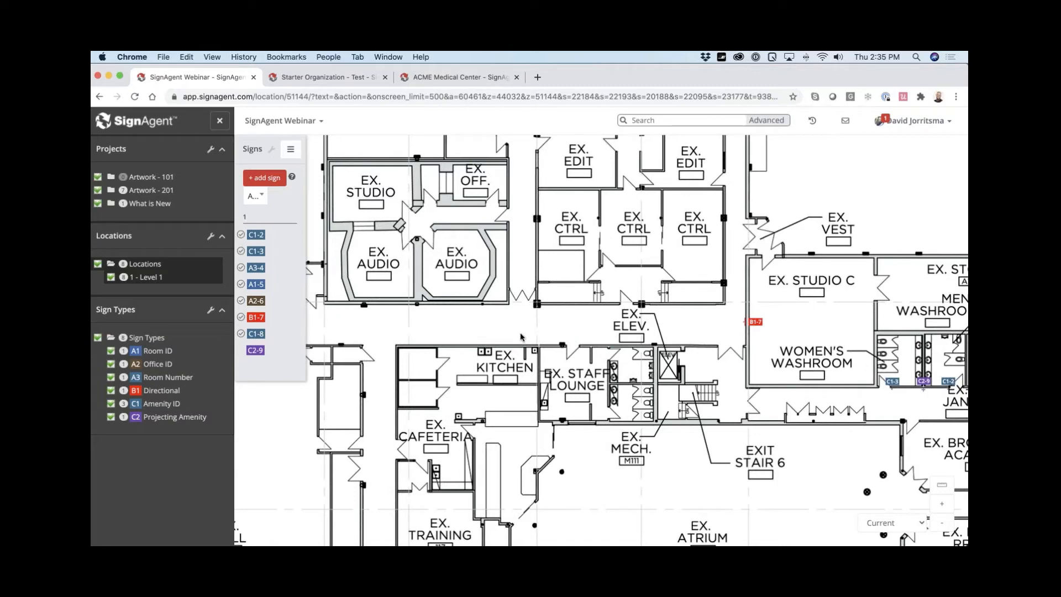
{"action": "left_click", "coordinate": [521, 347]}
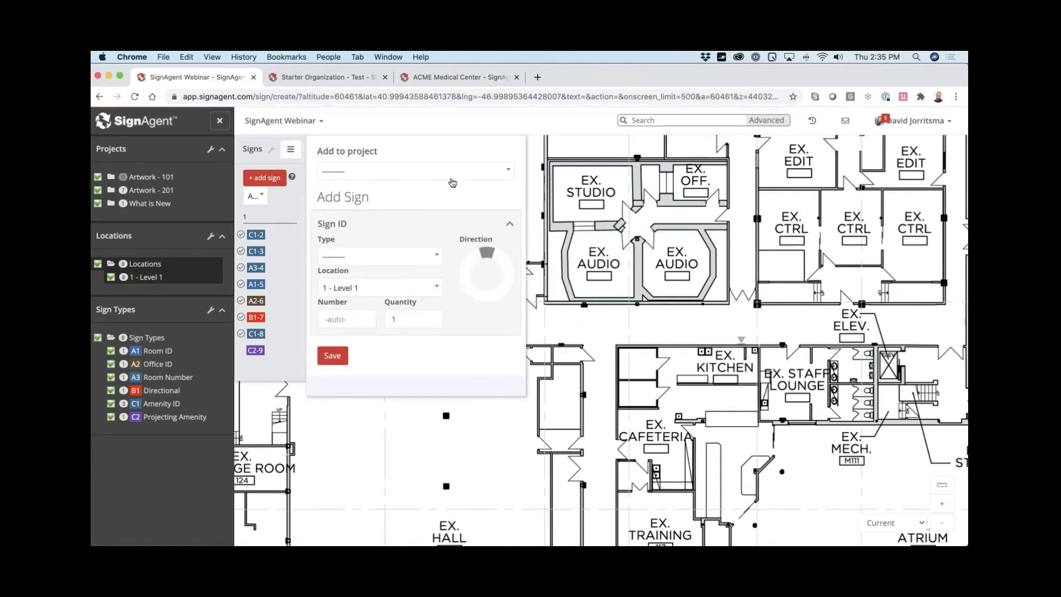
{"action": "left_click", "coordinate": [397, 176]}
{"action": "scroll", "coordinate": [376, 259], "scroll_direction": "down", "scroll_amount": 2}
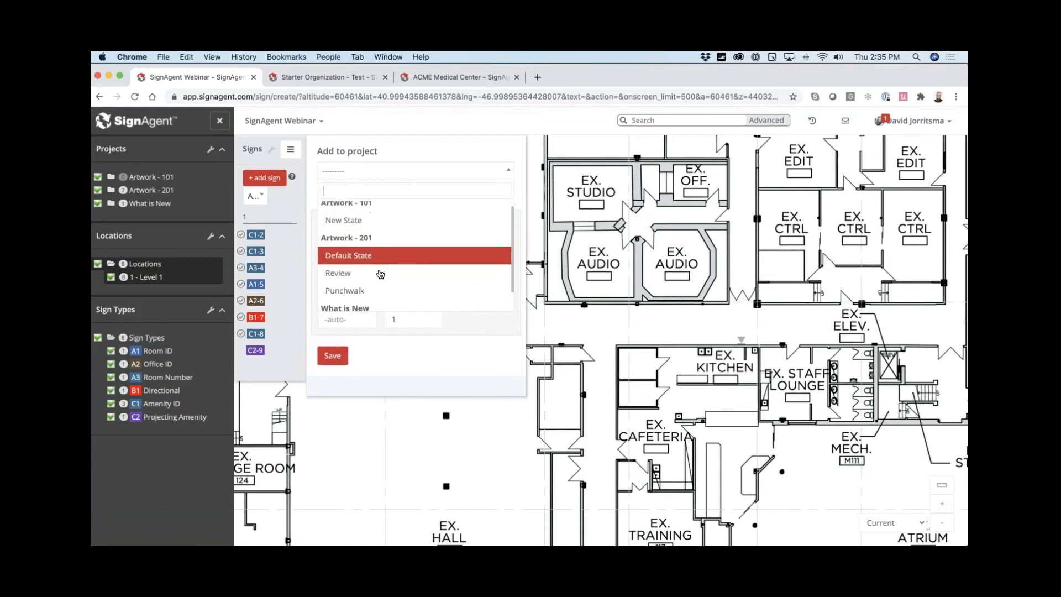
{"action": "left_click", "coordinate": [374, 303]}
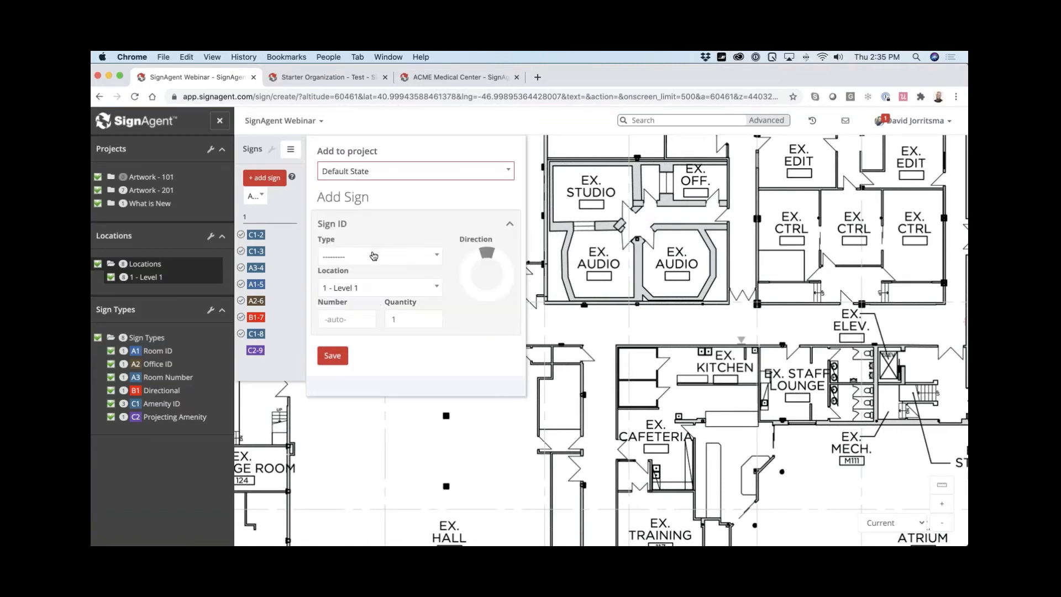
- Set the new sign's type to B1 - Directional and save it
{"action": "left_click", "coordinate": [372, 258]}
{"action": "left_click", "coordinate": [361, 365]}
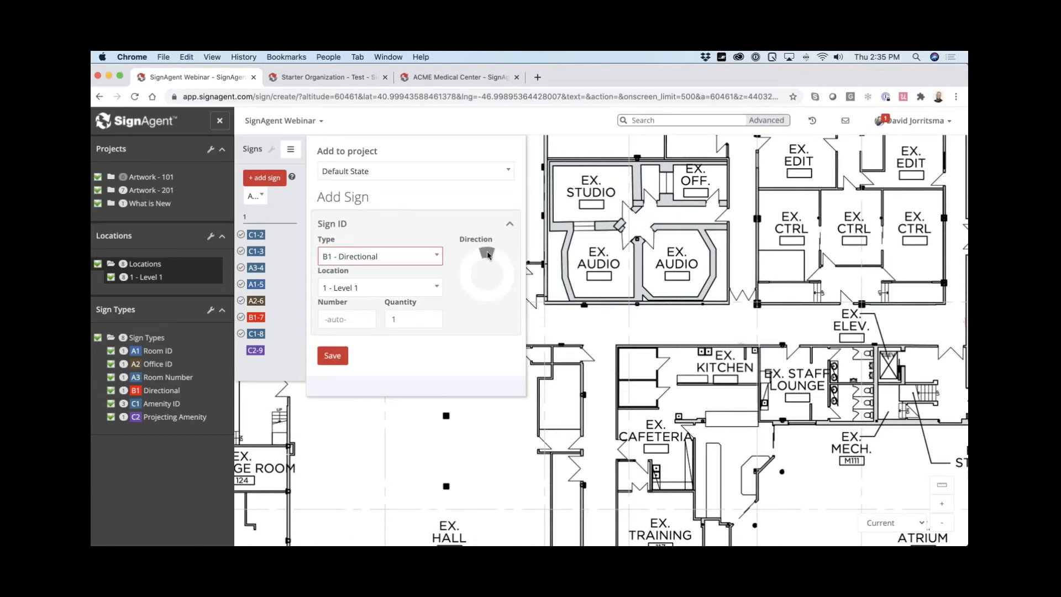
{"action": "left_click", "coordinate": [326, 355]}
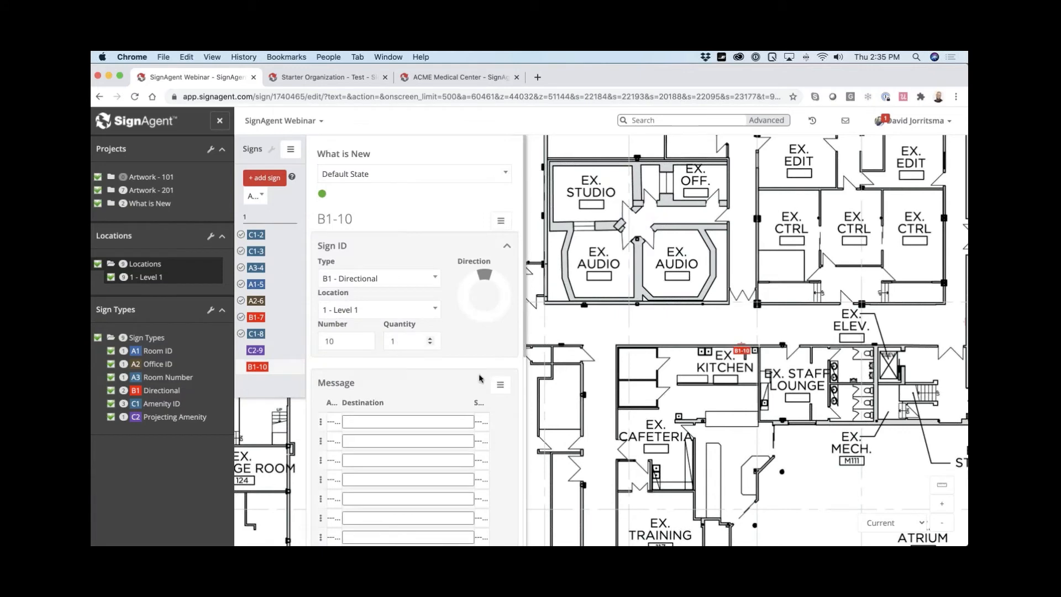
- Measure the distance between directional signs B1-10 and B1-7 with distance measurement, then turn the measurement off
{"action": "left_click_drag", "start_coordinate": [693, 397], "coordinate": [588, 407]}
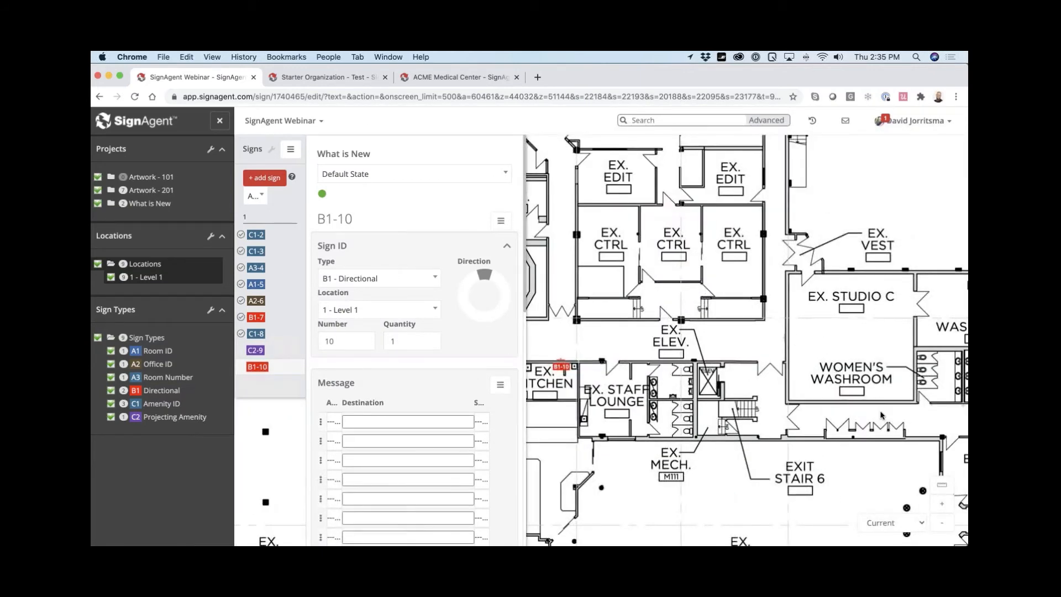
{"action": "left_click", "coordinate": [942, 485]}
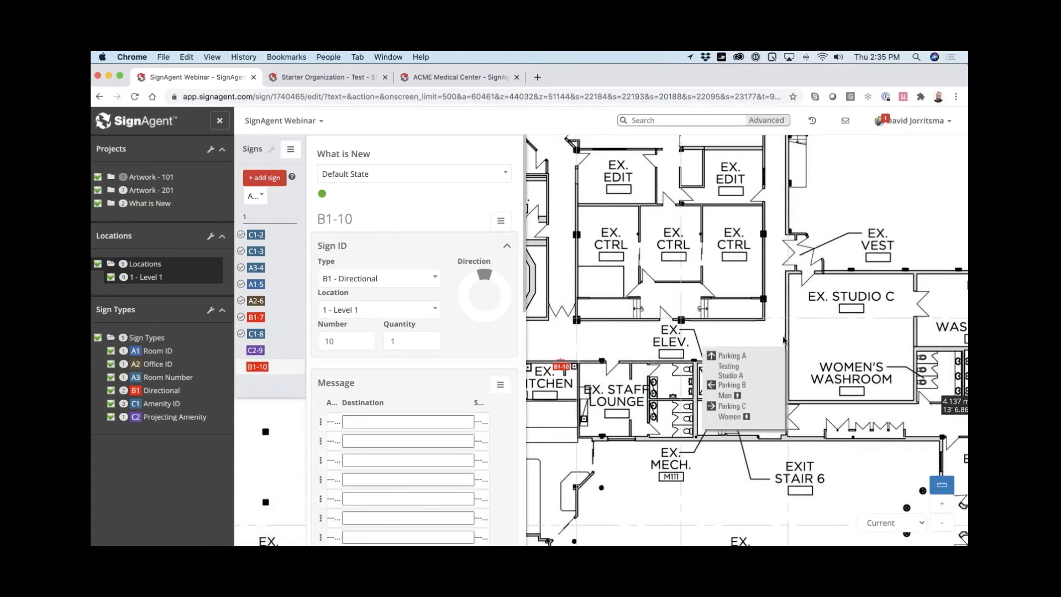
{"action": "left_click", "coordinate": [785, 340]}
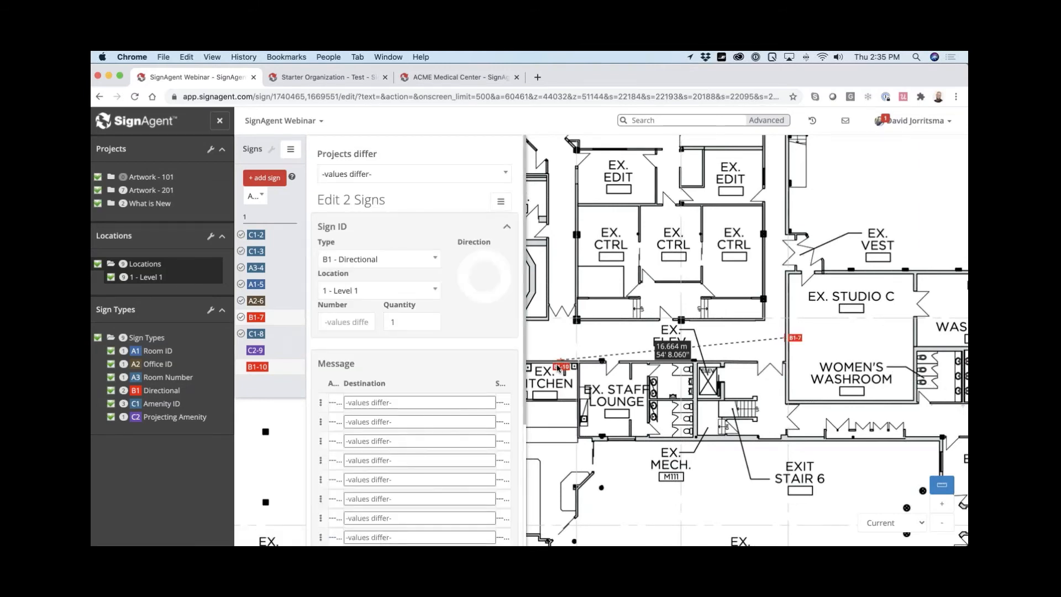
{"action": "mouse_move", "coordinate": [559, 366]}
{"action": "left_click", "coordinate": [942, 487]}
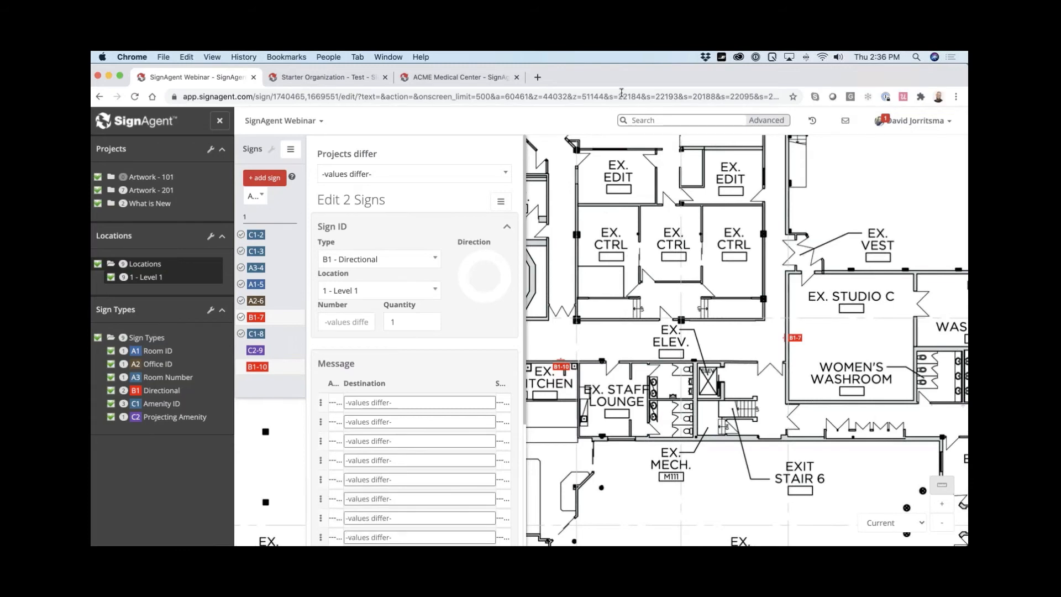
- Switch to the ACME Medical Center organization and examine its entire floor plan, from Studio B across to Studio A
{"action": "left_click", "coordinate": [478, 80]}
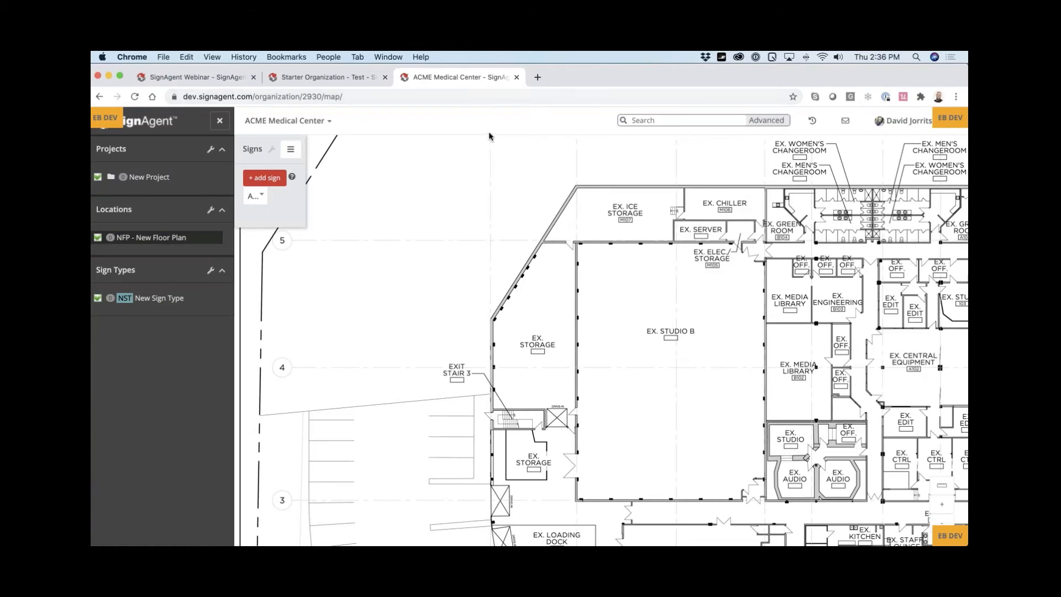
{"action": "scroll", "coordinate": [566, 362], "scroll_direction": "down", "scroll_amount": 1}
{"action": "scroll", "coordinate": [592, 376], "scroll_direction": "down", "scroll_amount": 1}
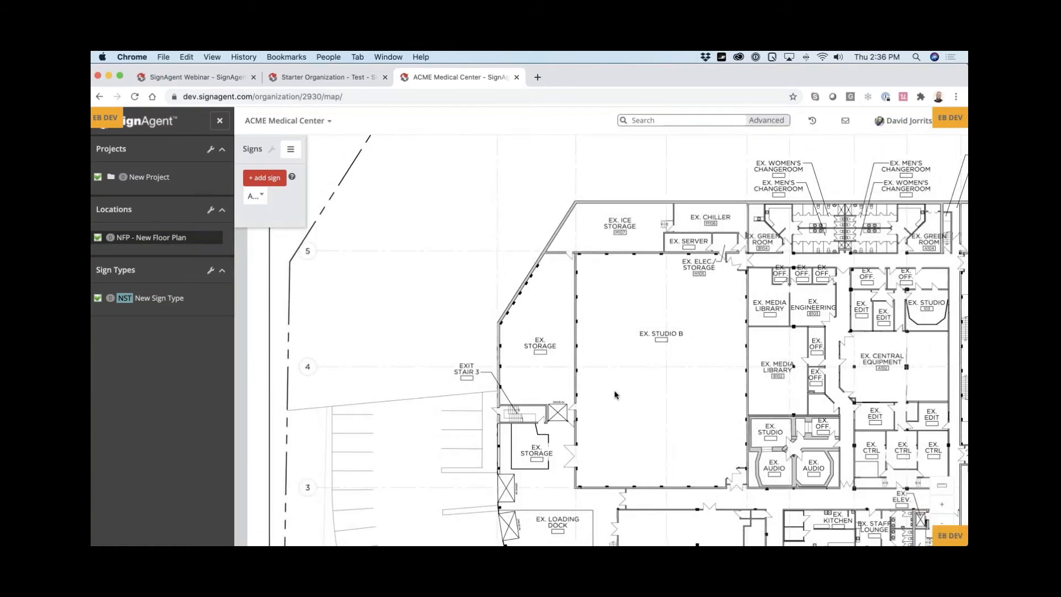
{"action": "scroll", "coordinate": [656, 403], "scroll_direction": "down", "scroll_amount": 2}
{"action": "left_click_drag", "start_coordinate": [527, 352], "coordinate": [466, 355]}
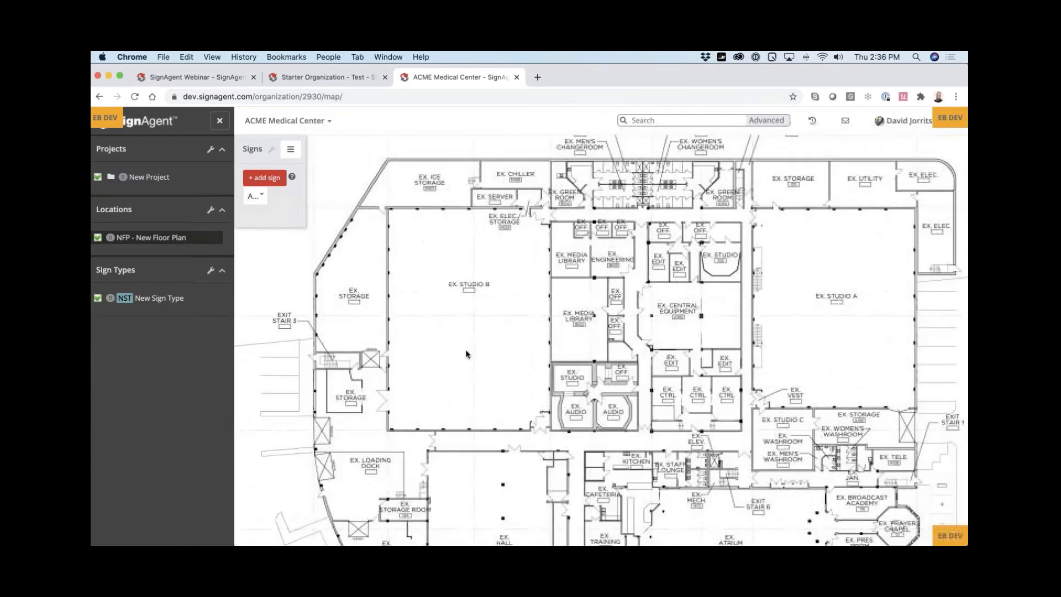
{"action": "scroll", "coordinate": [525, 371], "scroll_direction": "down", "scroll_amount": 2}
{"action": "left_click_drag", "start_coordinate": [593, 415], "coordinate": [513, 417]}
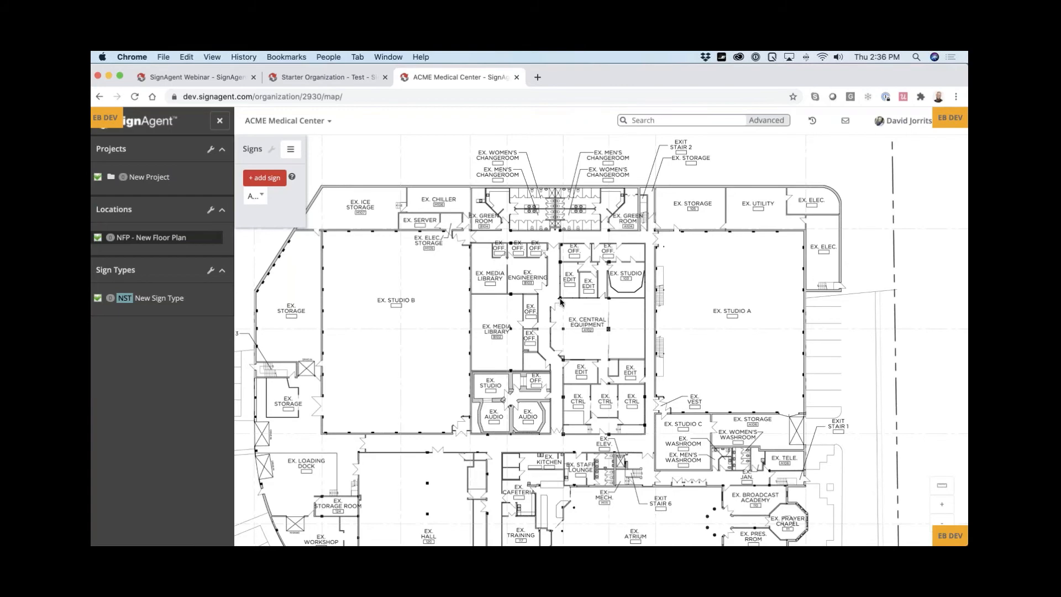
{"action": "scroll", "coordinate": [559, 301], "scroll_direction": "down", "scroll_amount": 2}
{"action": "scroll", "coordinate": [560, 301], "scroll_direction": "down", "scroll_amount": 2}
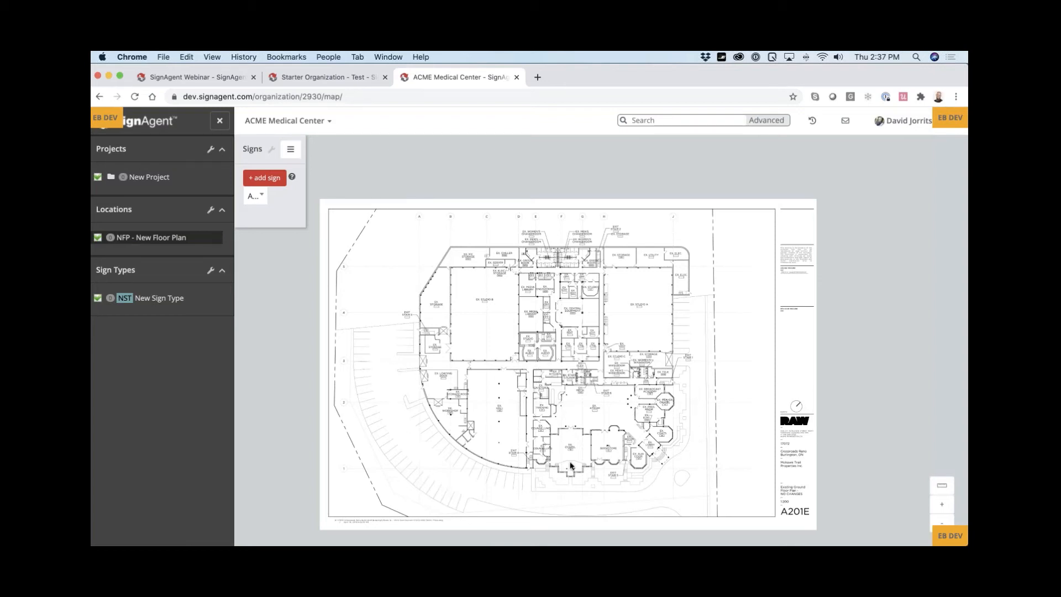
- Create a new zone under NFP - New Floor Plan, named A Zone with short code A
{"action": "left_click", "coordinate": [158, 242]}
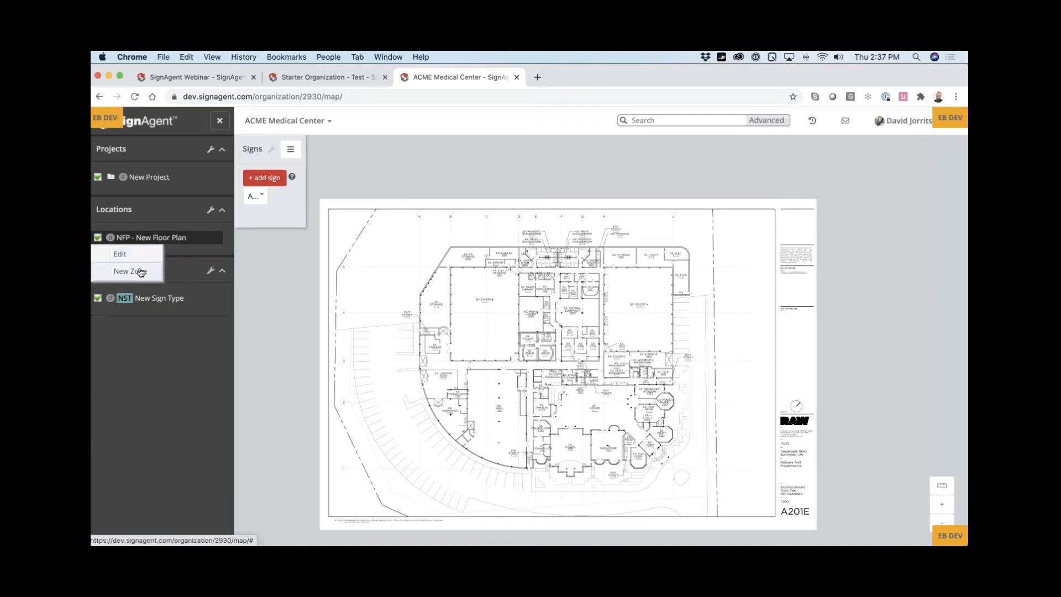
{"action": "left_click", "coordinate": [141, 271]}
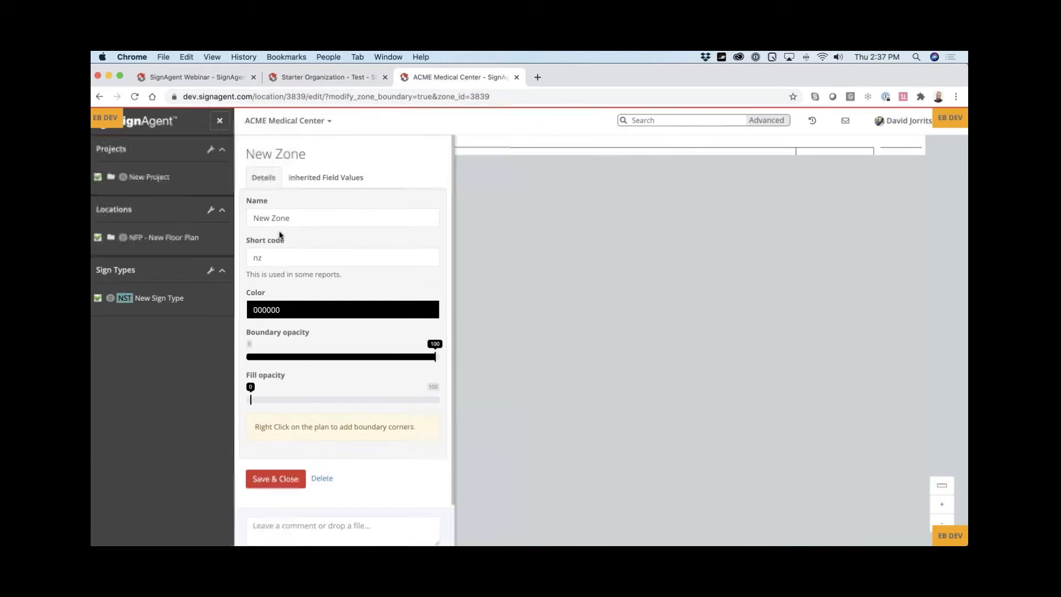
{"action": "left_click_drag", "start_coordinate": [296, 218], "coordinate": [208, 211]}
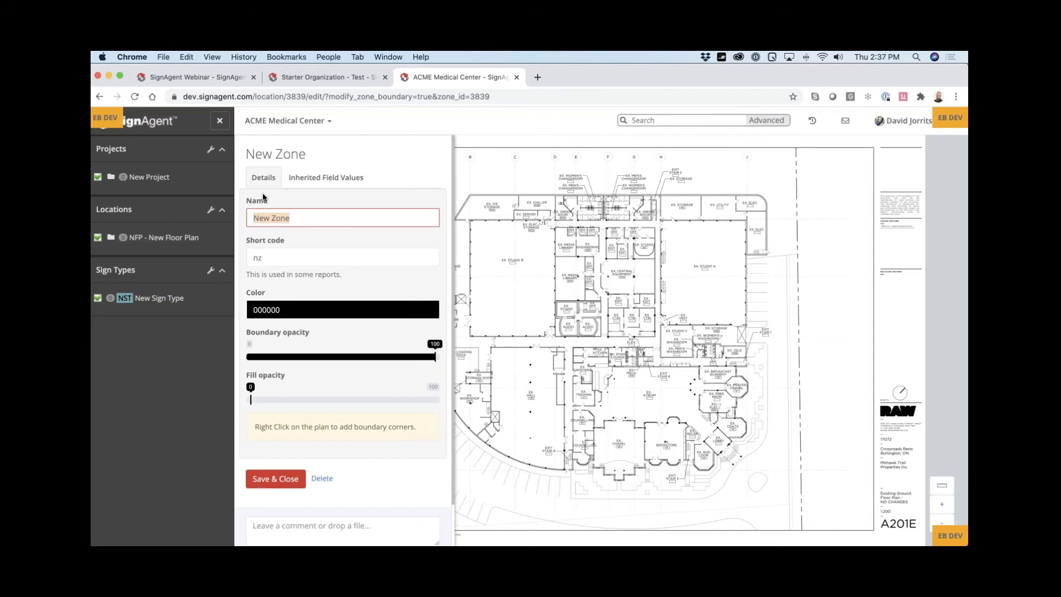
{"action": "type", "text": "A Zone"}
{"action": "key", "text": "Tab"}
{"action": "type", "text": "A"}
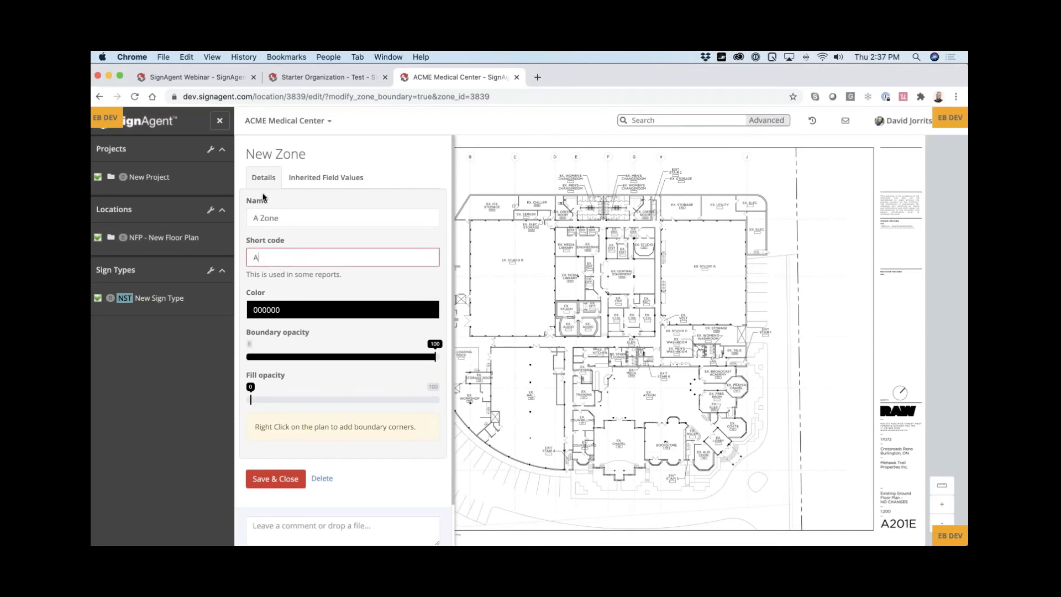
- Set A Zone's color to red, FF0000
{"action": "left_click", "coordinate": [269, 308]}
{"action": "left_click_drag", "start_coordinate": [267, 334], "coordinate": [238, 321]}
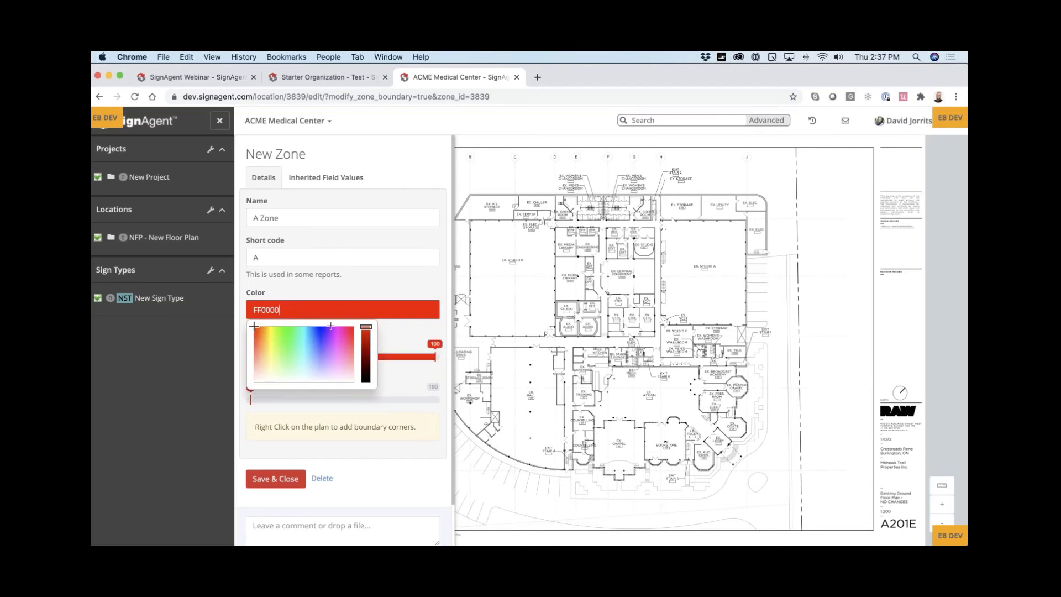
{"action": "left_click", "coordinate": [410, 334]}
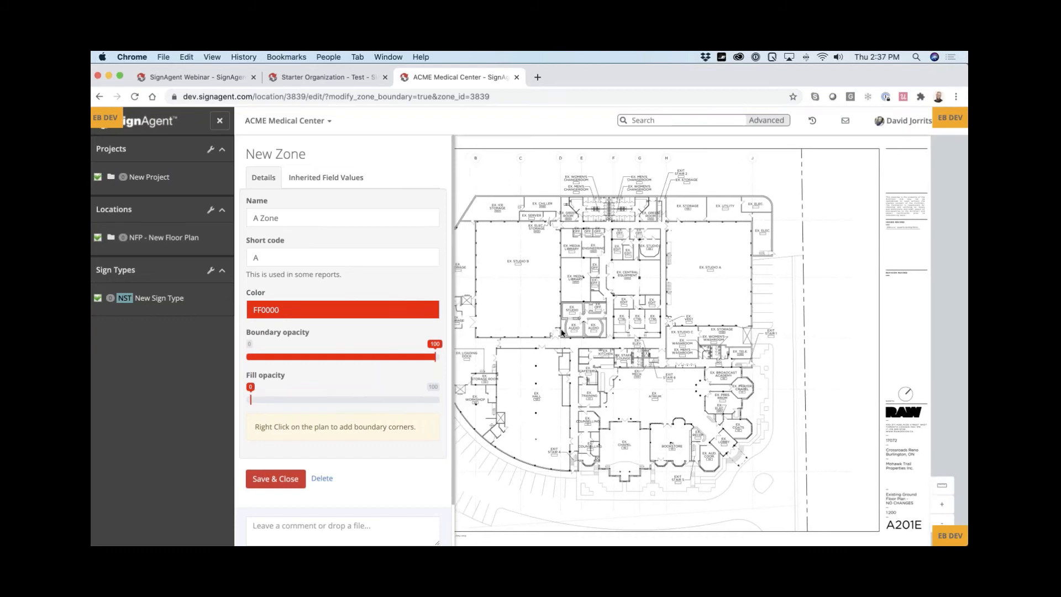
- Add A Zone boundary corners from the upper changeroom wall down the central corridor to the hallway above Ex. Kitchen
{"action": "left_click_drag", "start_coordinate": [562, 333], "coordinate": [613, 336]}
{"action": "scroll", "coordinate": [702, 228], "scroll_direction": "up", "scroll_amount": 2}
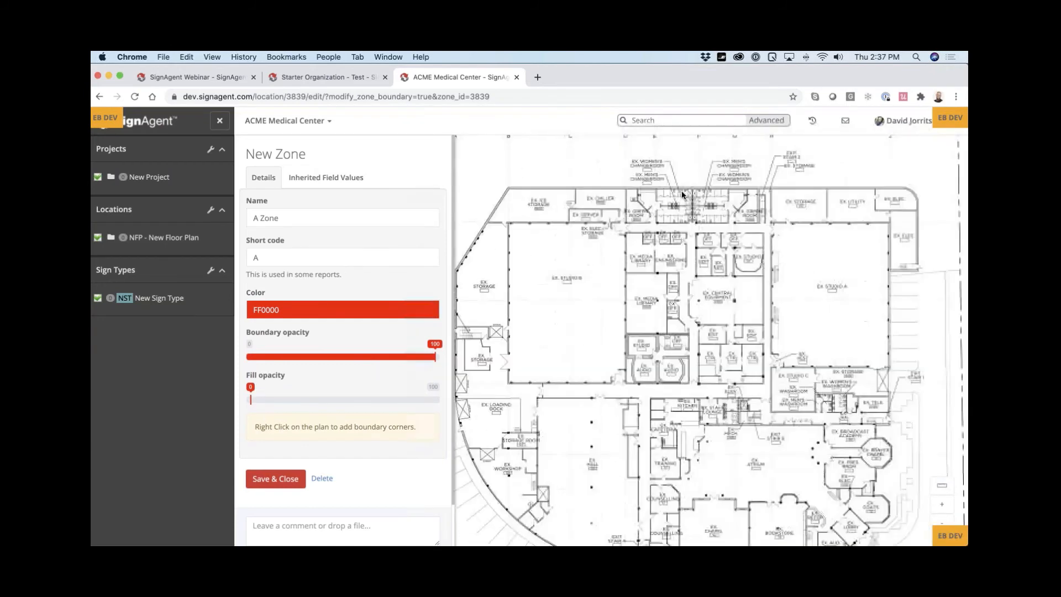
{"action": "scroll", "coordinate": [686, 187], "scroll_direction": "up", "scroll_amount": 5}
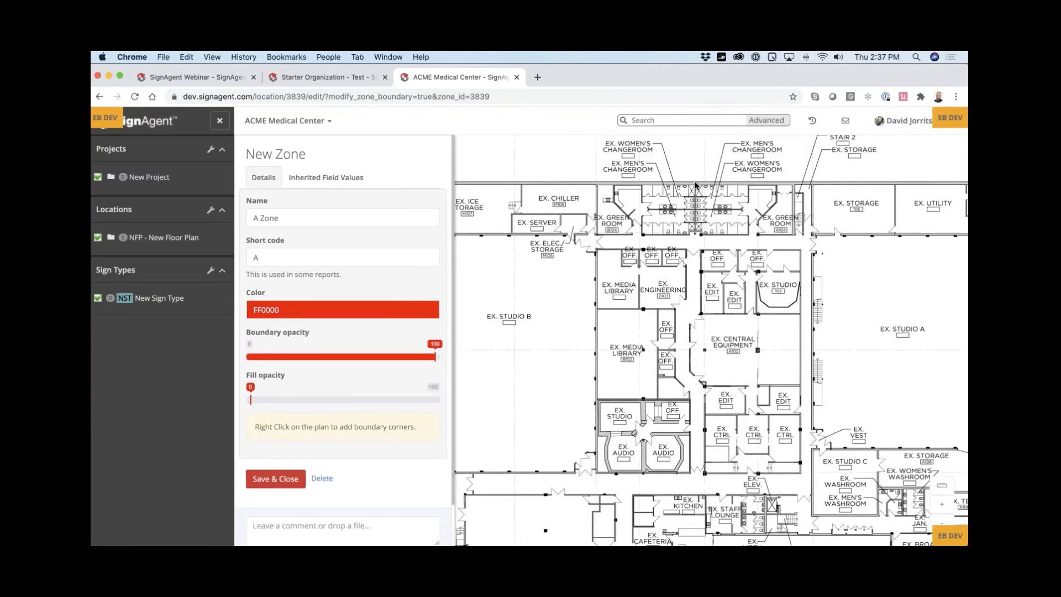
{"action": "right_click", "coordinate": [695, 182]}
{"action": "right_click", "coordinate": [694, 304]}
{"action": "right_click", "coordinate": [684, 375]}
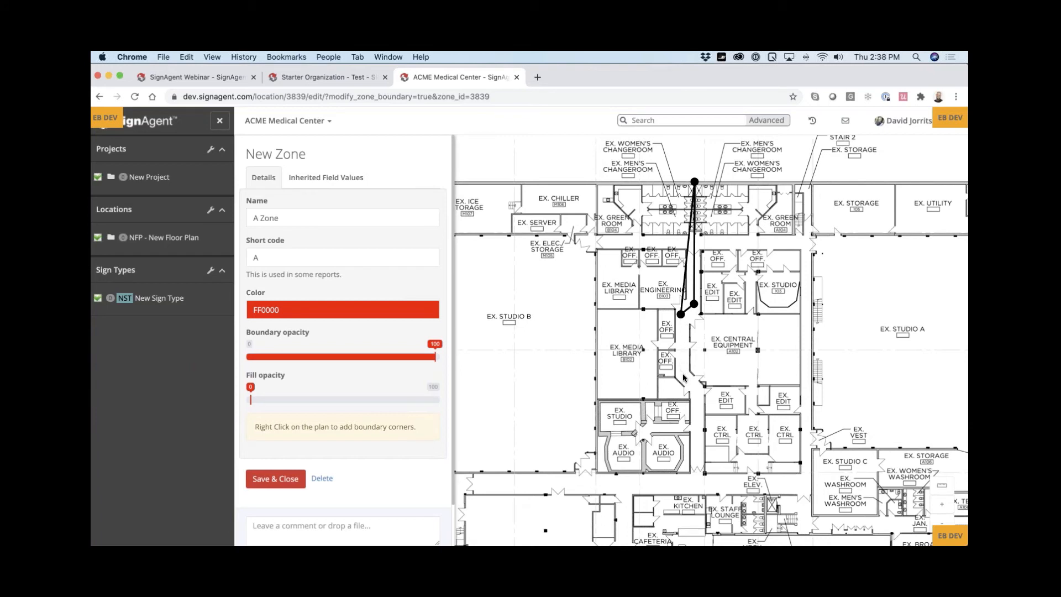
{"action": "right_click", "coordinate": [683, 374]}
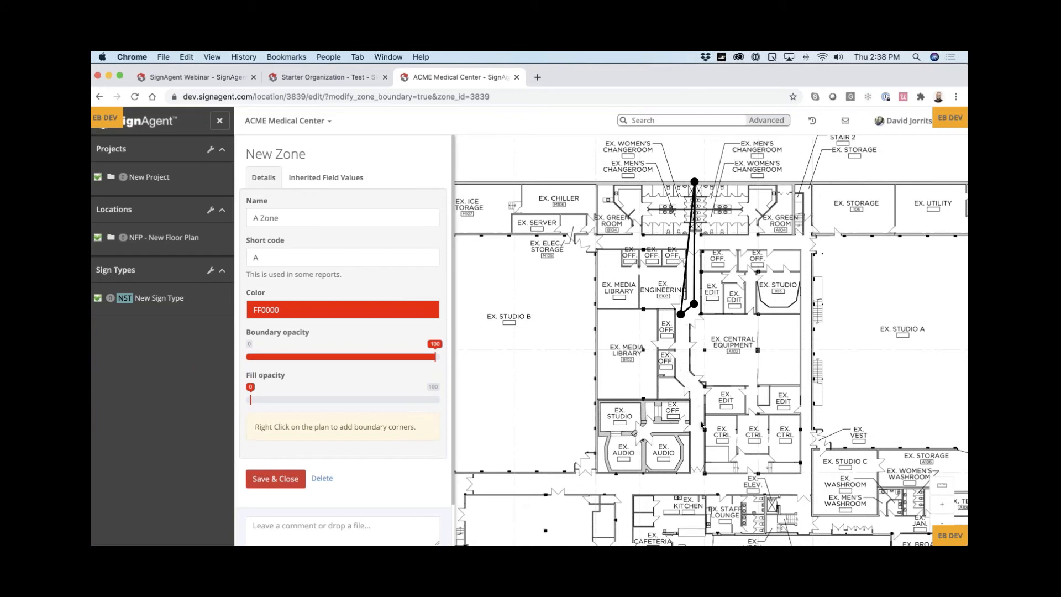
{"action": "right_click", "coordinate": [695, 389]}
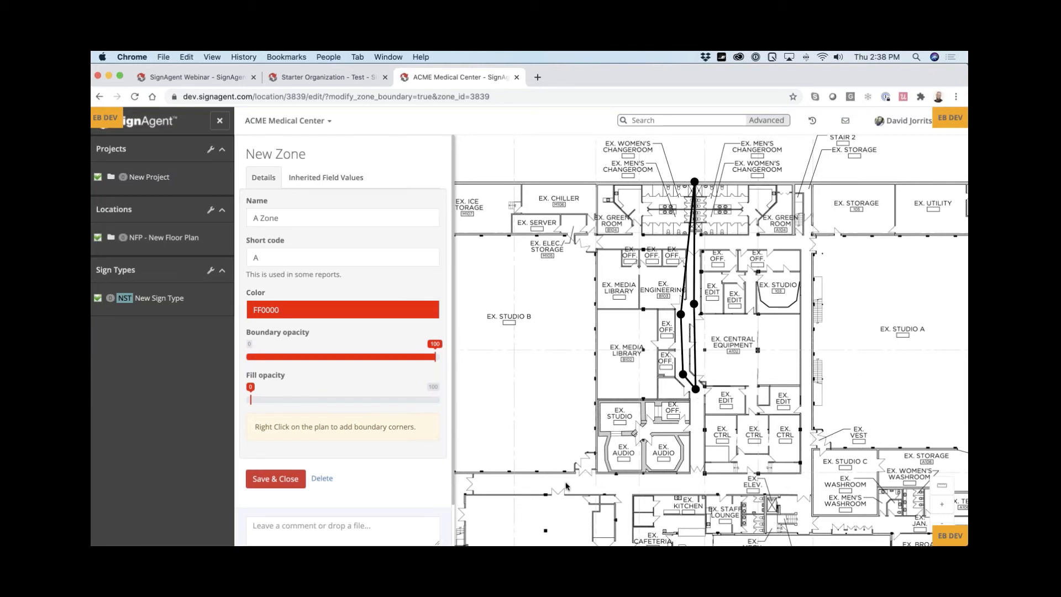
{"action": "right_click", "coordinate": [696, 481]}
- Continue A Zone's boundary with corners at the outer wall by the loading dock, beside Ex. Storage and at the Ex. Ice Storage corner
{"action": "left_click_drag", "start_coordinate": [562, 477], "coordinate": [736, 463]}
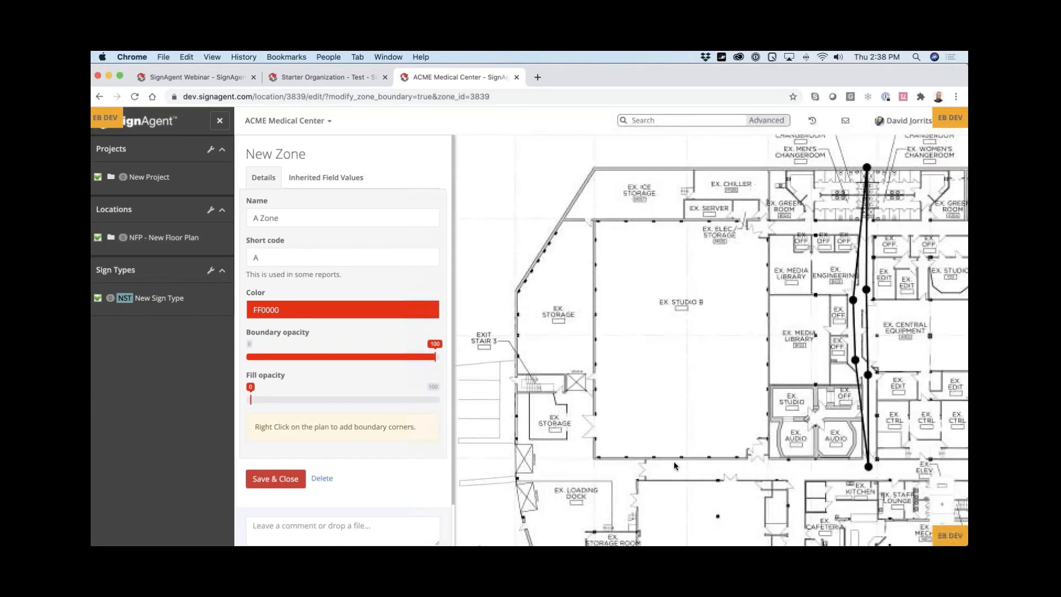
{"action": "right_click", "coordinate": [510, 469]}
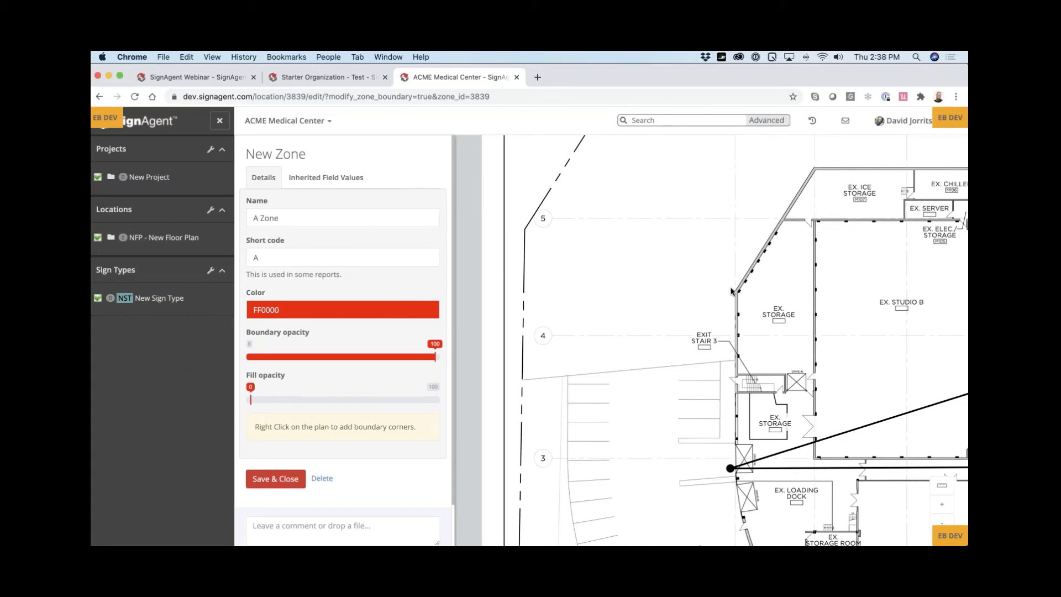
{"action": "right_click", "coordinate": [730, 289]}
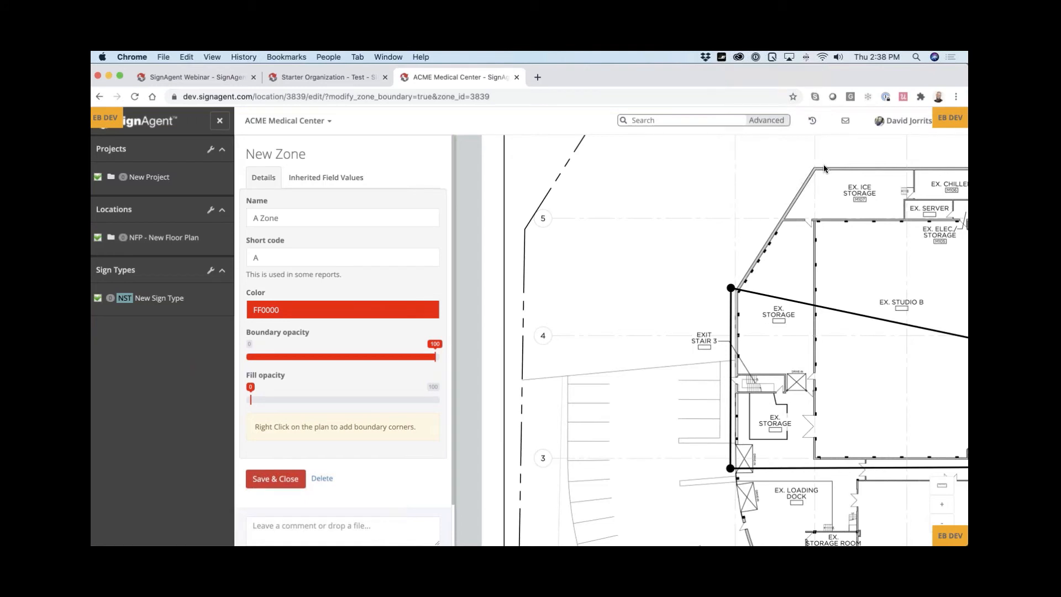
{"action": "right_click", "coordinate": [824, 165]}
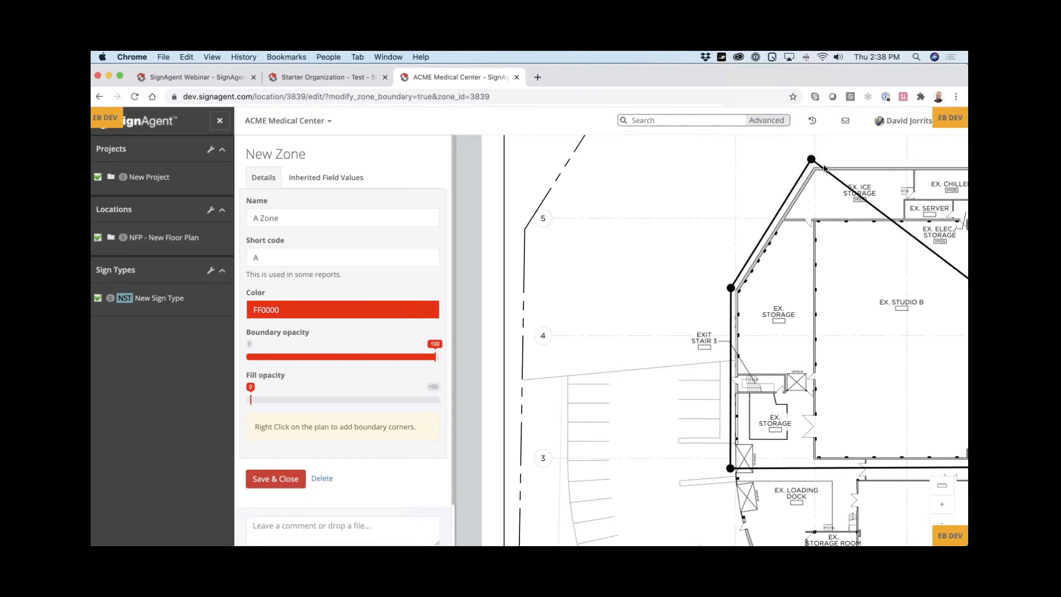
- Move two stray corridor corners to the upper wall near the changerooms and another beside the offices to untangle A Zone's boundary
{"action": "left_click_drag", "start_coordinate": [824, 168], "coordinate": [483, 243]}
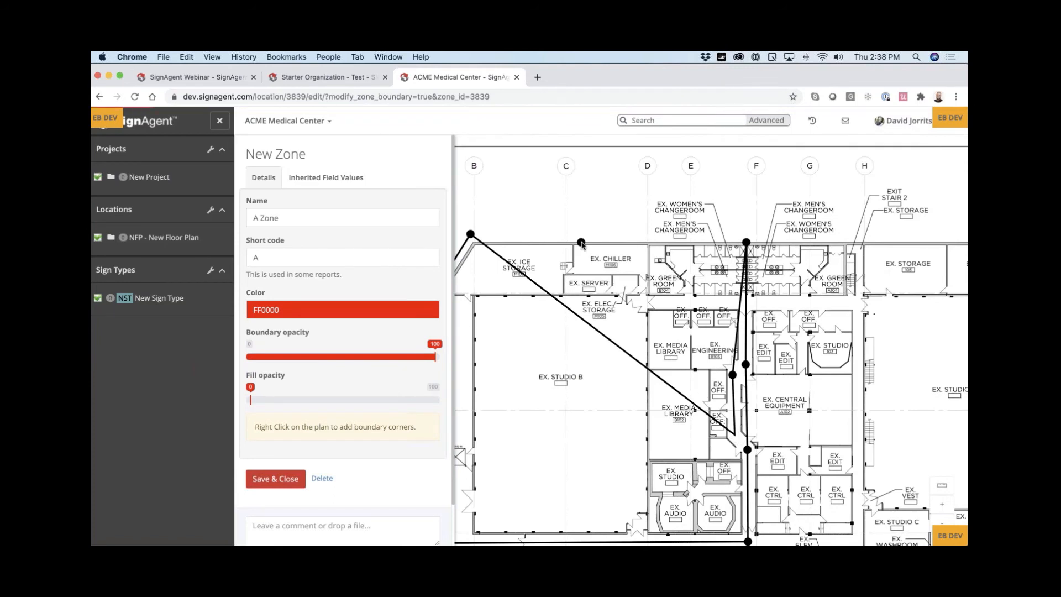
{"action": "right_click", "coordinate": [647, 231]}
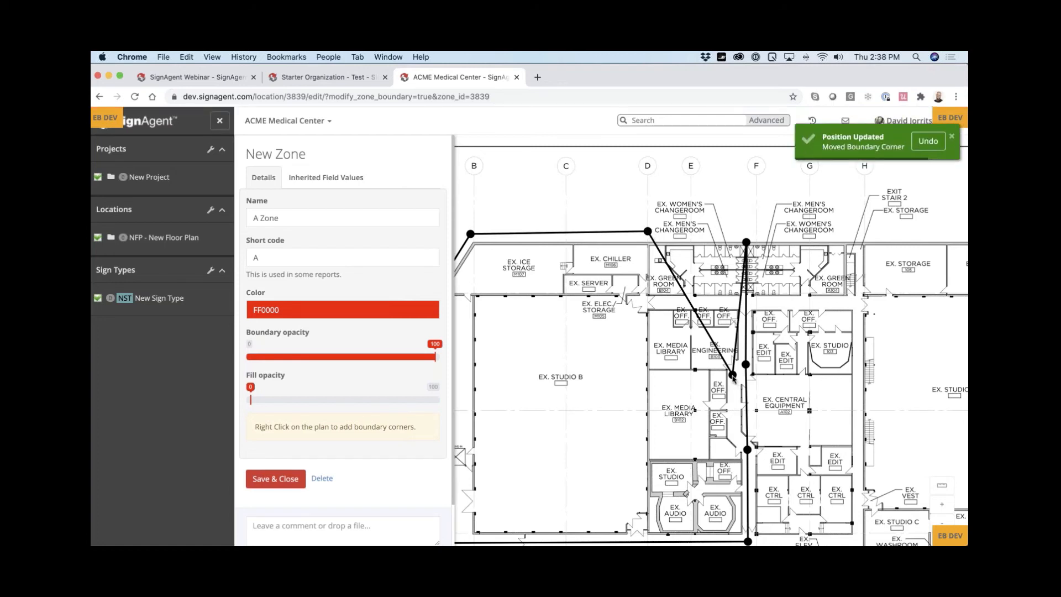
{"action": "left_click_drag", "start_coordinate": [733, 377], "coordinate": [728, 238]}
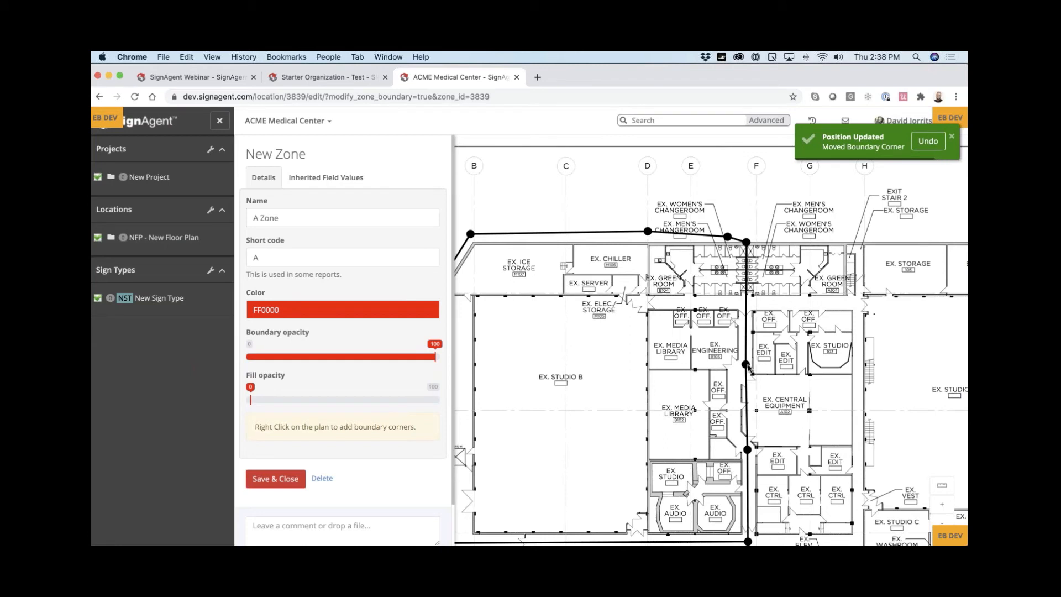
{"action": "left_click_drag", "start_coordinate": [746, 368], "coordinate": [736, 438]}
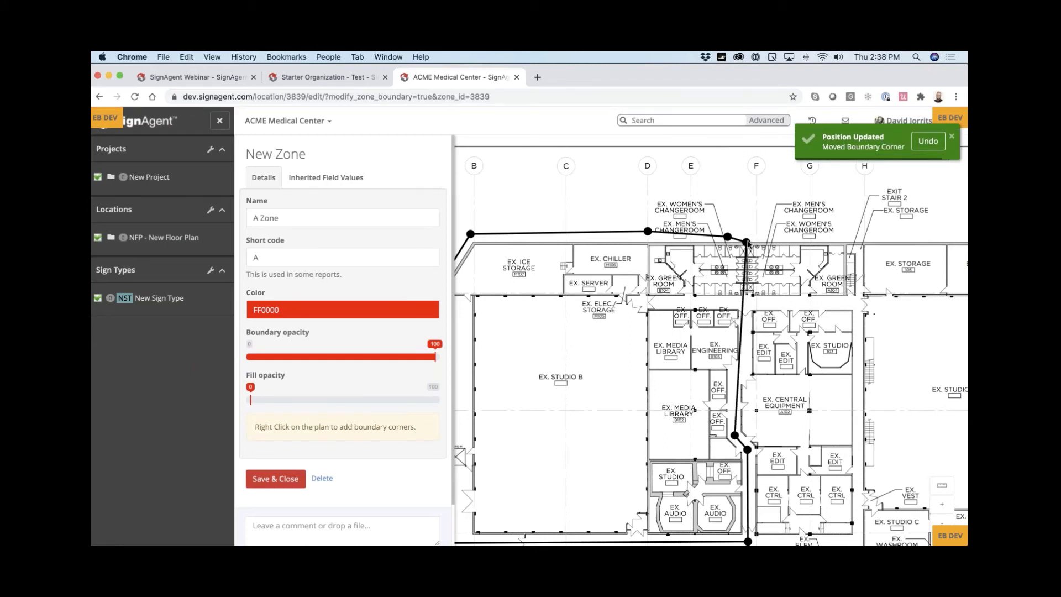
- Add a boundary corner beside Ex. Engineering and move two upper corners to follow the corridor and the changeroom wall
{"action": "right_click", "coordinate": [734, 375]}
{"action": "left_click_drag", "start_coordinate": [728, 237], "coordinate": [747, 362]}
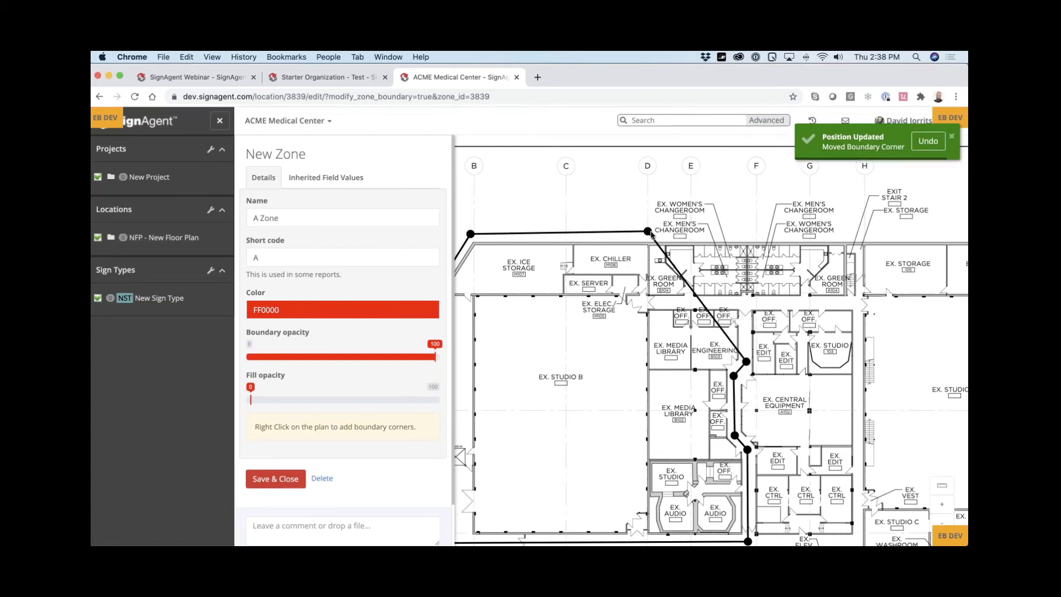
{"action": "left_click_drag", "start_coordinate": [649, 232], "coordinate": [746, 236]}
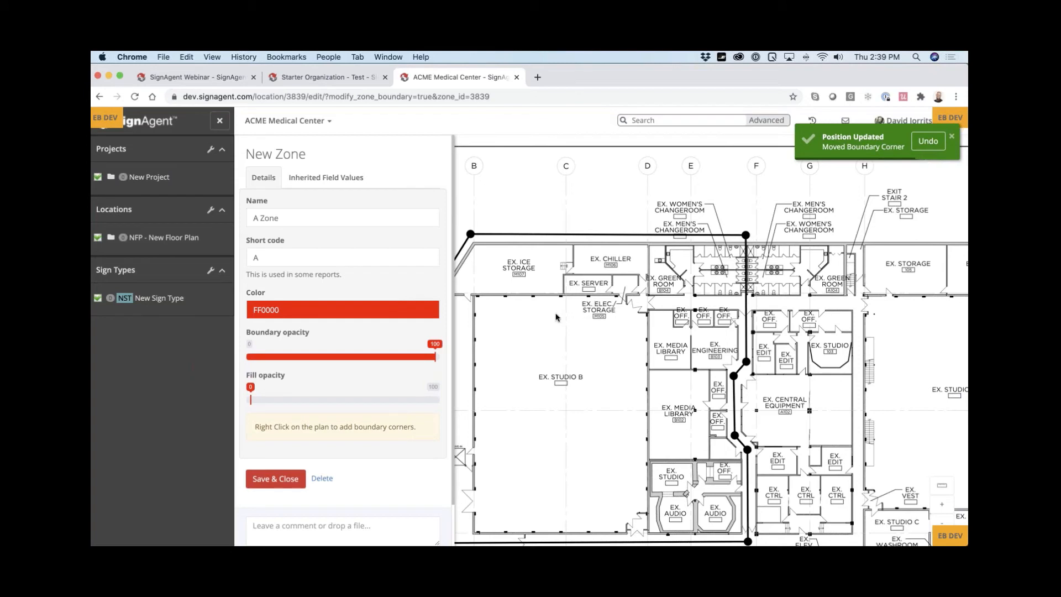
- Change the new zone's name to B Zone and its short code to B, and save it
{"action": "double_click", "coordinate": [261, 256]}
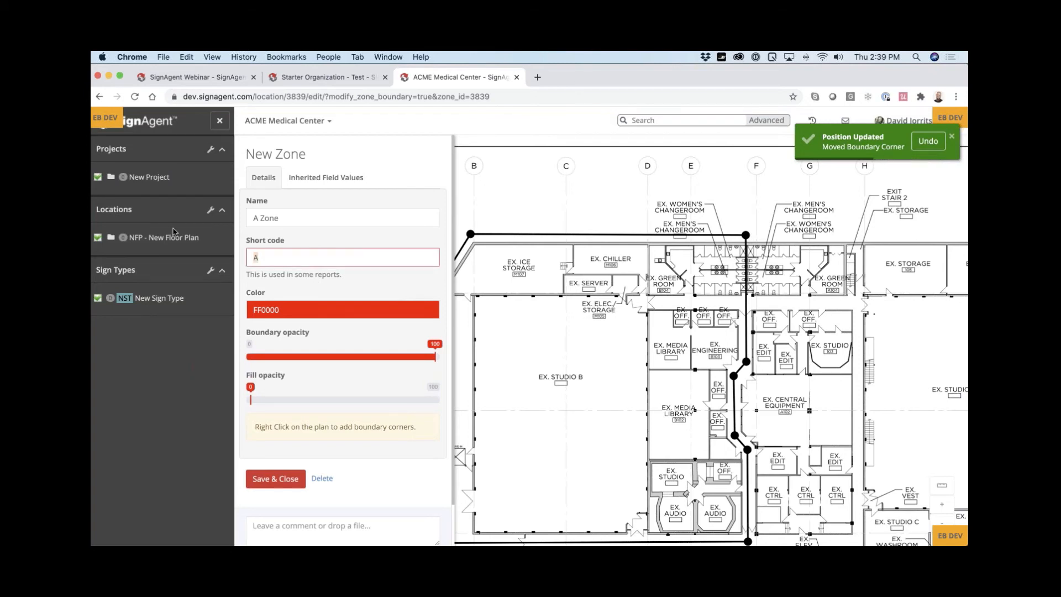
{"action": "type", "text": "B"}
{"action": "left_click_drag", "start_coordinate": [259, 220], "coordinate": [238, 220]}
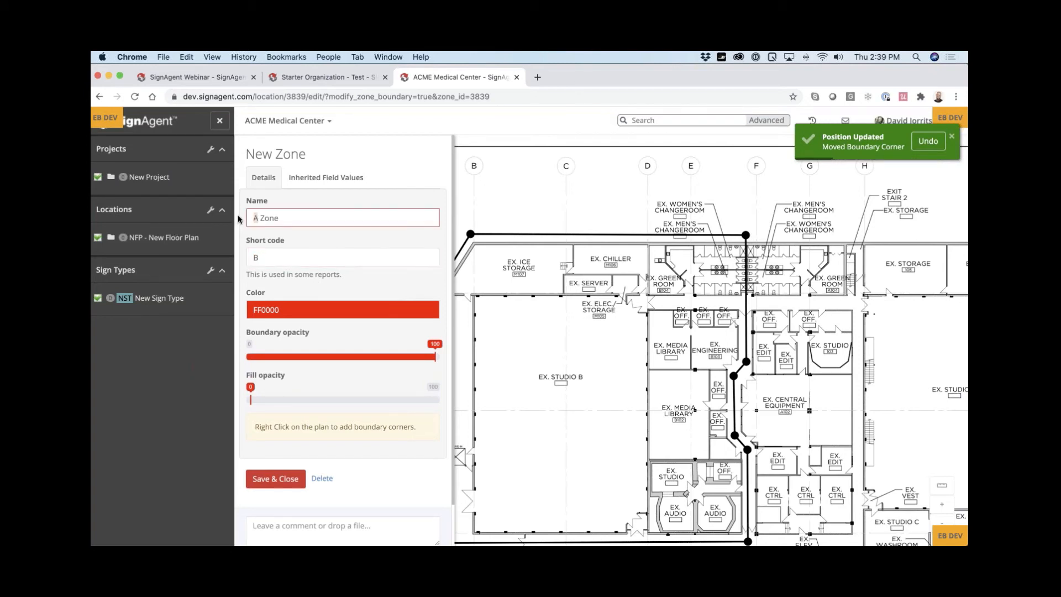
{"action": "type", "text": "B"}
{"action": "scroll", "coordinate": [302, 284], "scroll_direction": "down", "scroll_amount": 1}
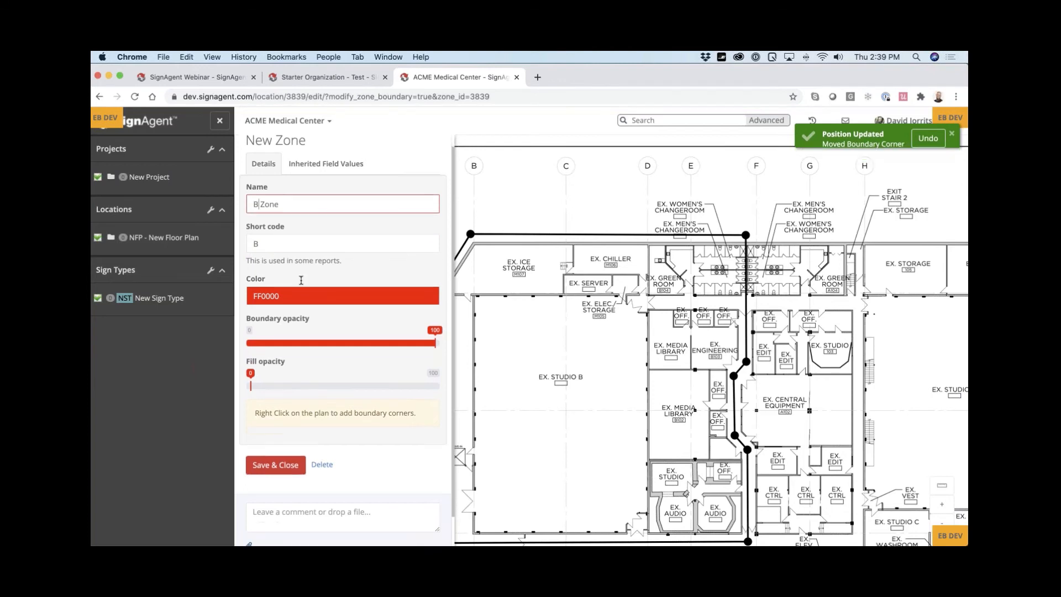
{"action": "left_click", "coordinate": [298, 444]}
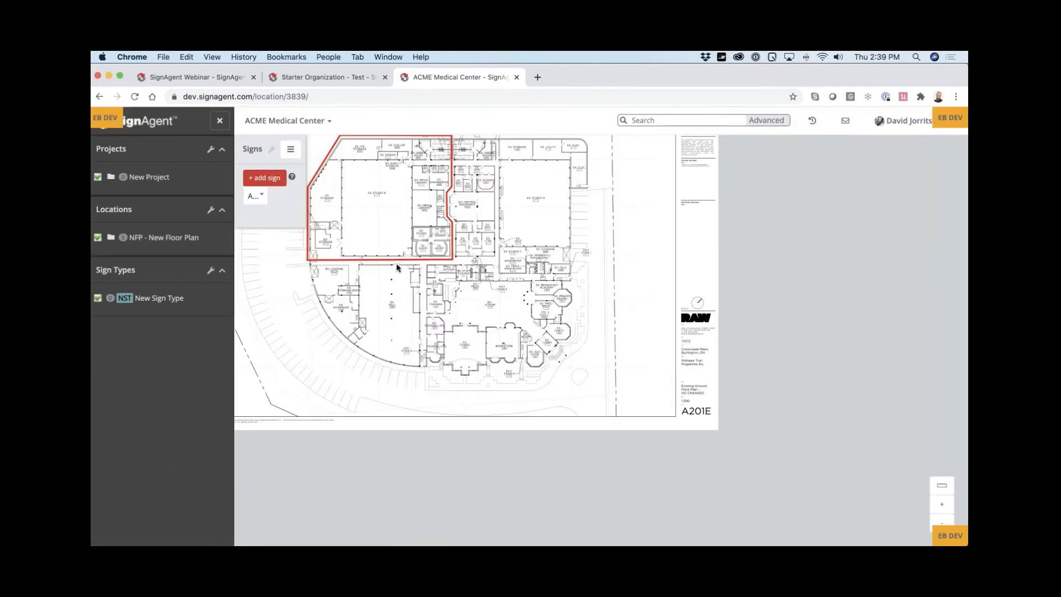
- Reopen B Zone for editing and set its fill opacity to 15, with the boundary opacity at 100
{"action": "left_click_drag", "start_coordinate": [393, 192], "coordinate": [479, 338]}
{"action": "scroll", "coordinate": [479, 329], "scroll_direction": "up", "scroll_amount": 1}
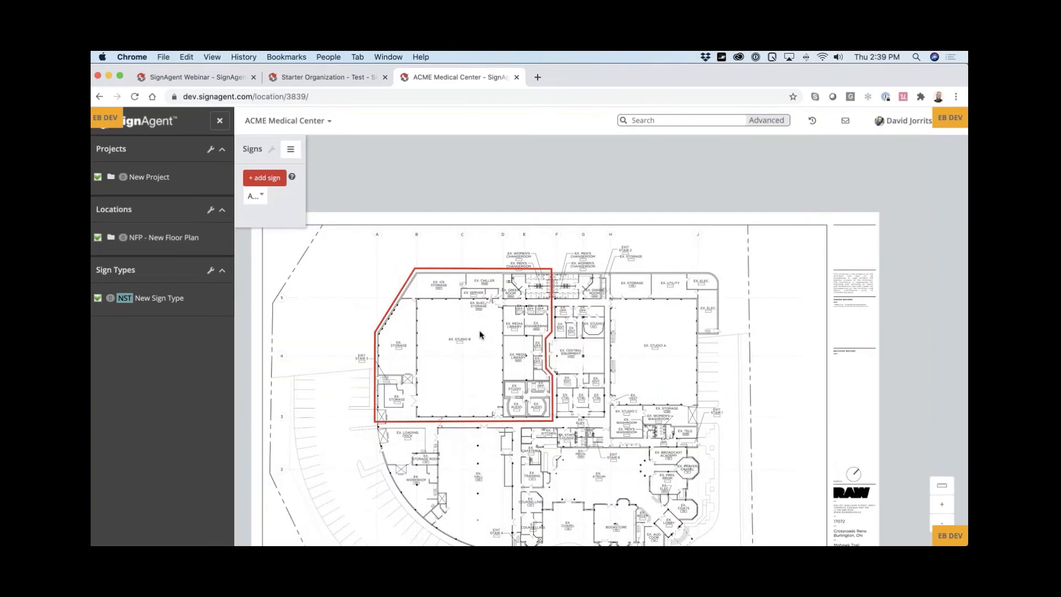
{"action": "left_click", "coordinate": [162, 238]}
{"action": "right_click", "coordinate": [161, 266]}
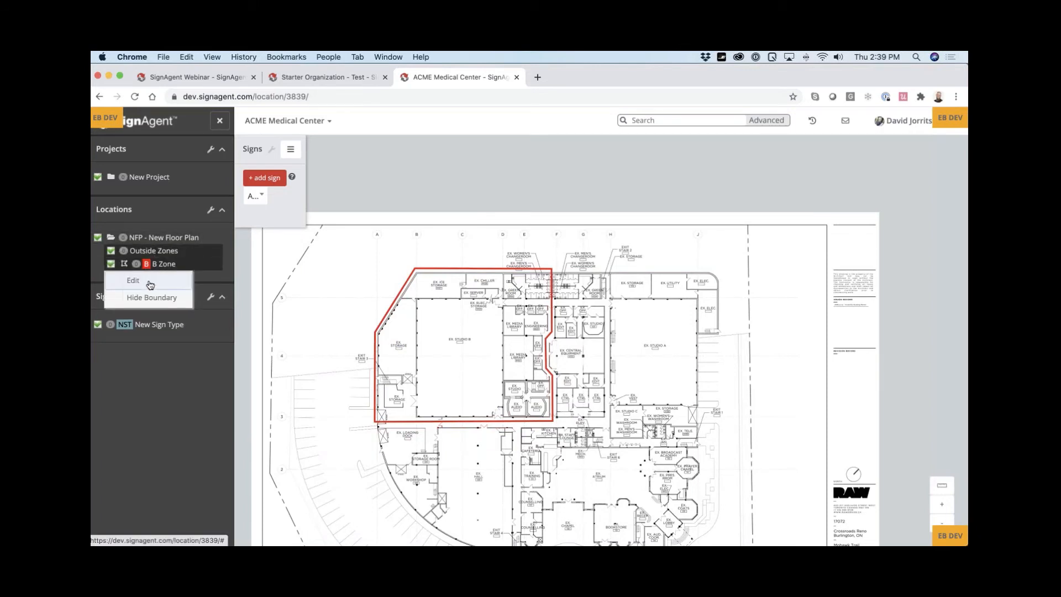
{"action": "left_click", "coordinate": [150, 284]}
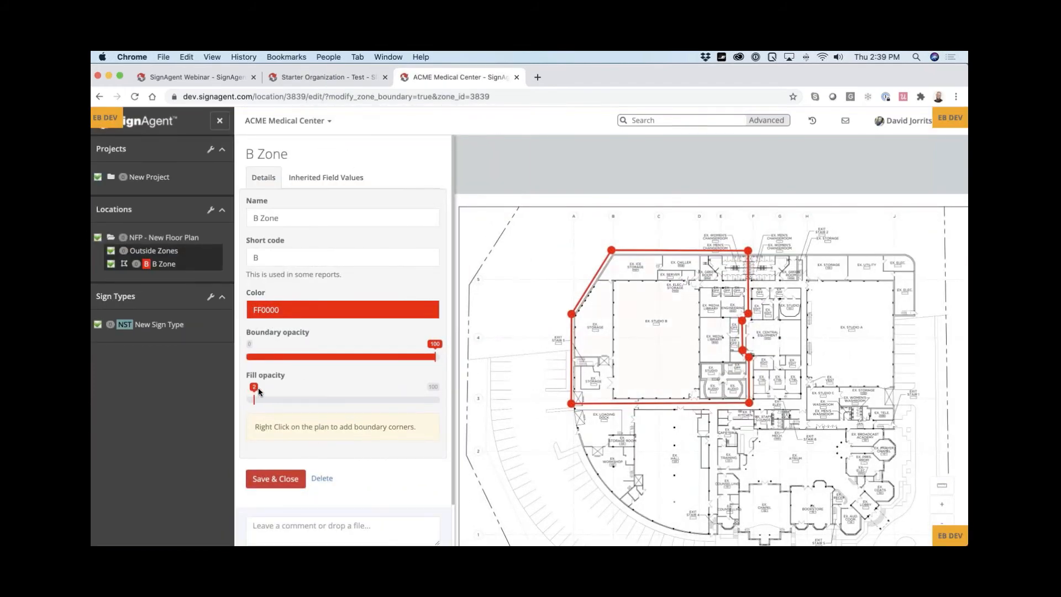
{"action": "left_click_drag", "start_coordinate": [258, 390], "coordinate": [279, 397]}
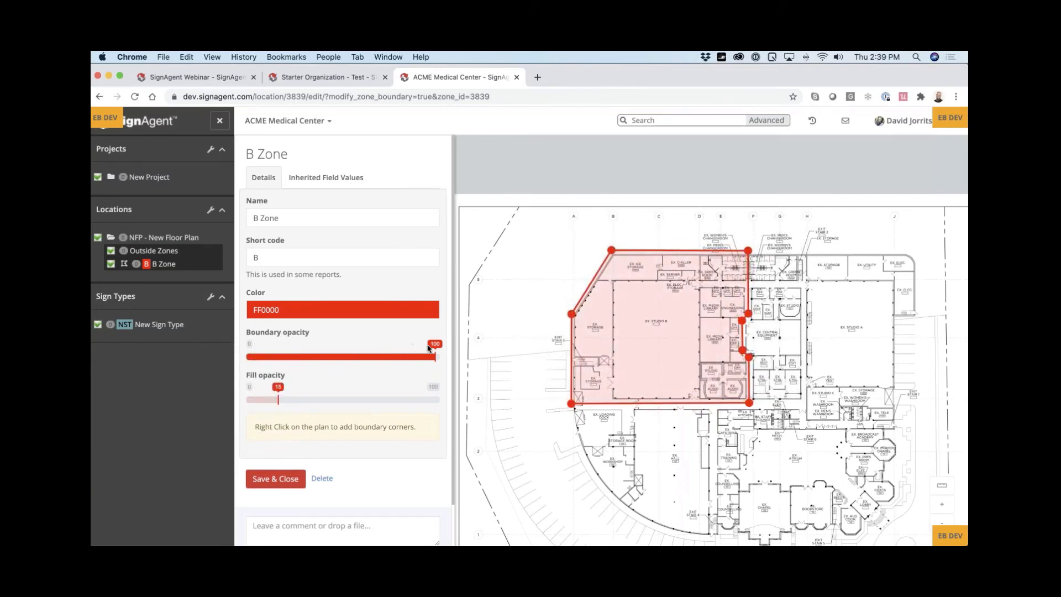
{"action": "left_click_drag", "start_coordinate": [436, 356], "coordinate": [278, 352]}
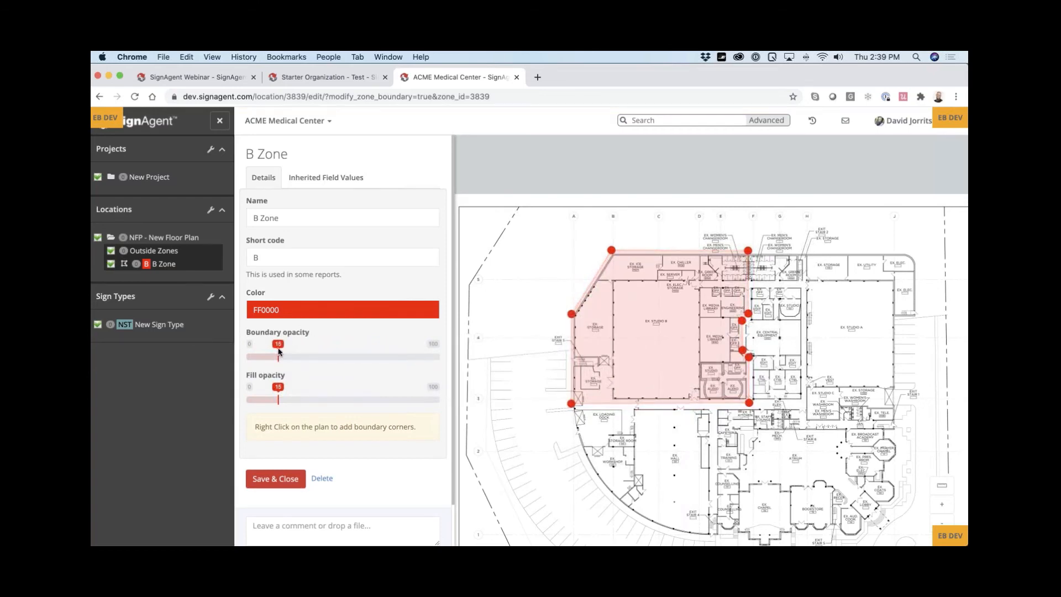
{"action": "left_click_drag", "start_coordinate": [279, 347], "coordinate": [475, 349]}
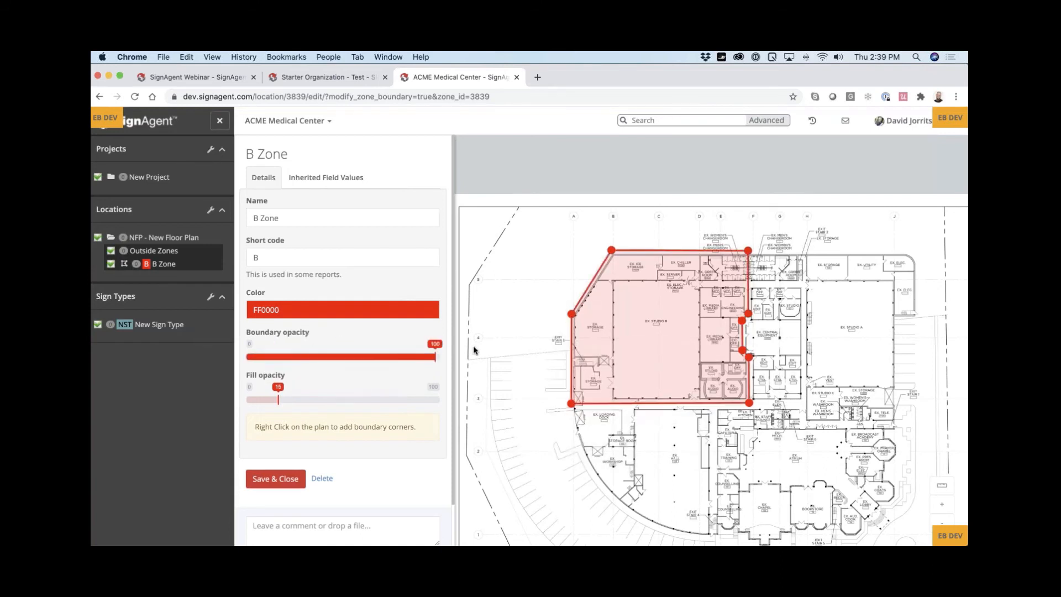
- Set B Zone's color to light blue, 21B2FF, and save the zone
{"action": "left_click", "coordinate": [284, 311]}
{"action": "left_click", "coordinate": [310, 333]}
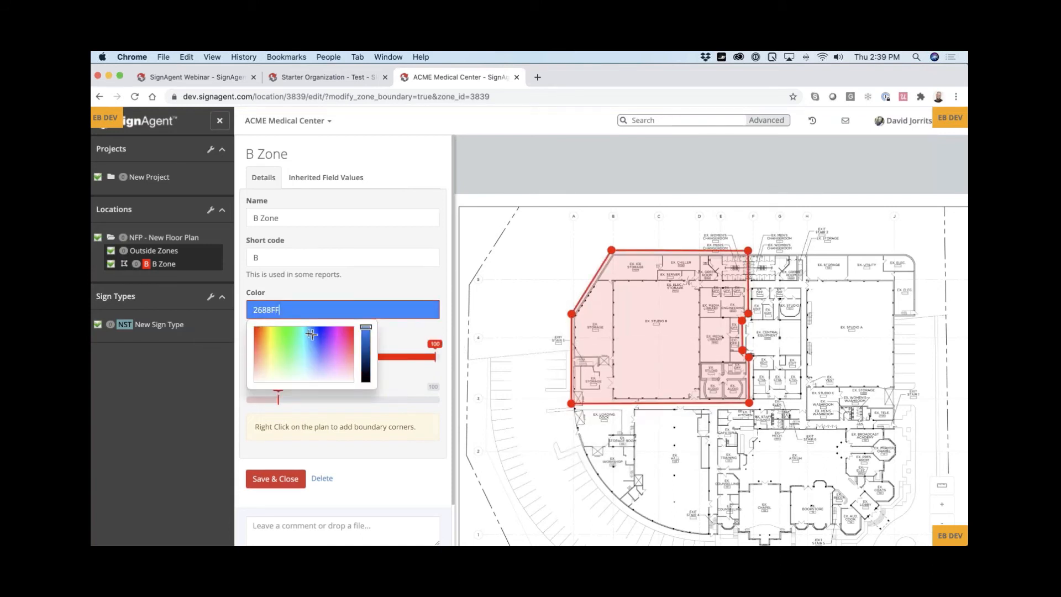
{"action": "left_click", "coordinate": [403, 340]}
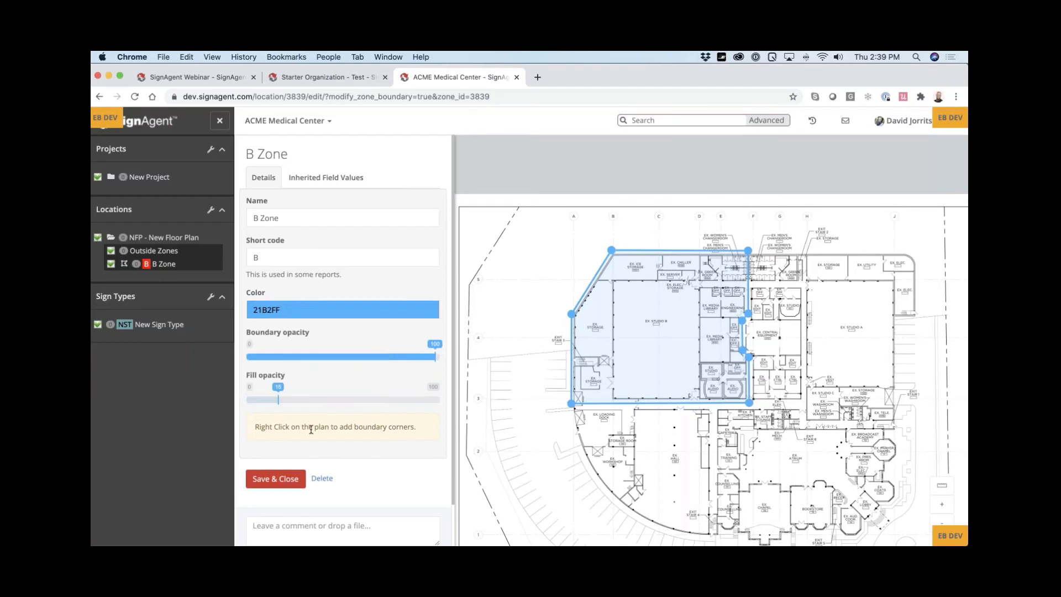
{"action": "left_click", "coordinate": [289, 480]}
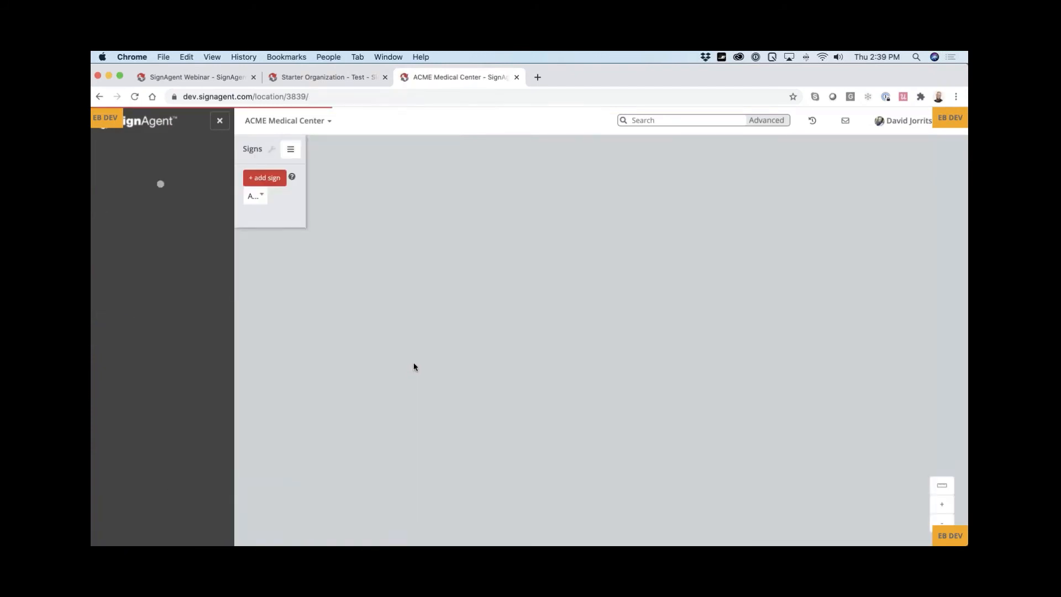
- Place a new sign in the hallway just below Ex. Green Room B104, with its direction pointing down
{"action": "left_click_drag", "start_coordinate": [485, 225], "coordinate": [558, 332]}
{"action": "scroll", "coordinate": [497, 284], "scroll_direction": "up", "scroll_amount": 3}
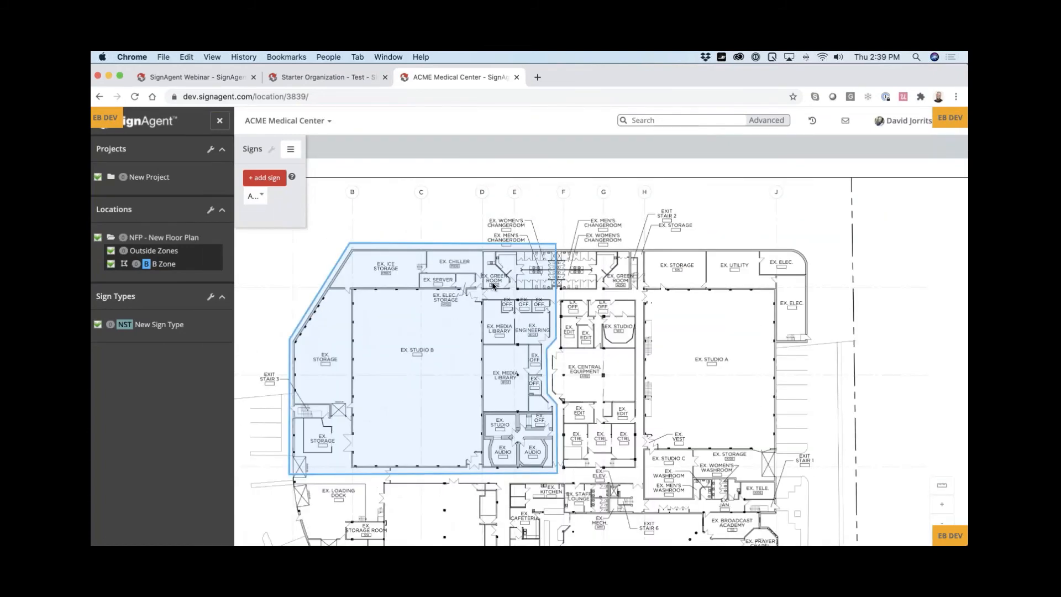
{"action": "scroll", "coordinate": [504, 288], "scroll_direction": "up", "scroll_amount": 1}
{"action": "scroll", "coordinate": [519, 305], "scroll_direction": "up", "scroll_amount": 1}
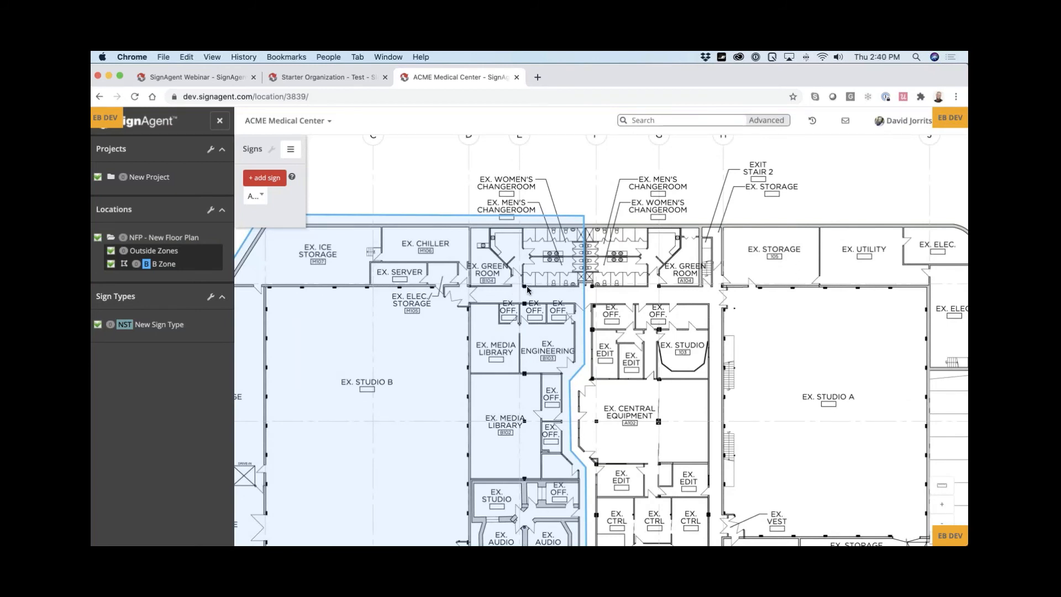
{"action": "left_click", "coordinate": [147, 177]}
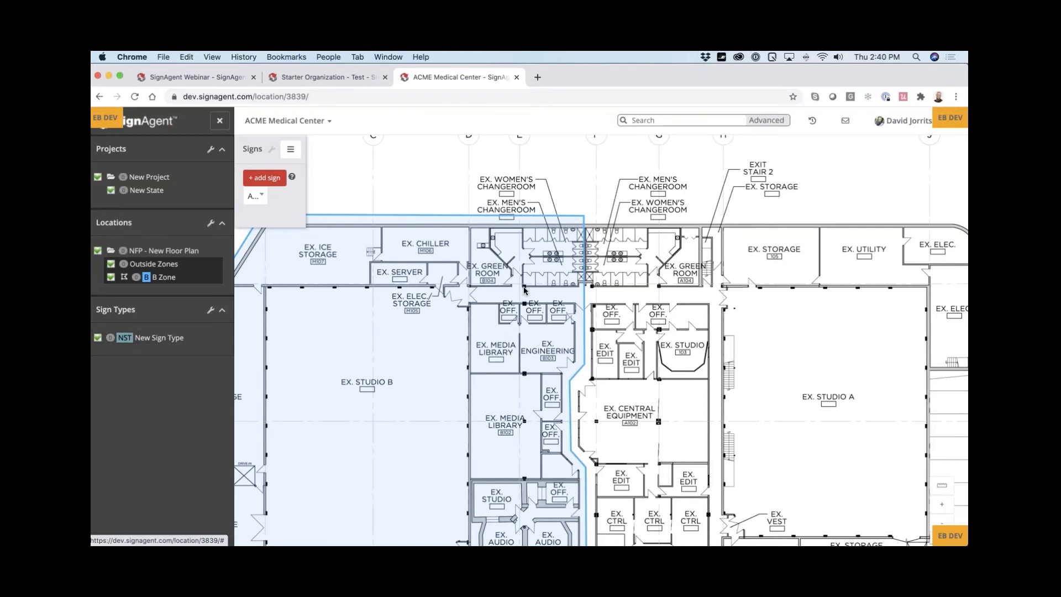
{"action": "scroll", "coordinate": [514, 290], "scroll_direction": "up", "scroll_amount": 3}
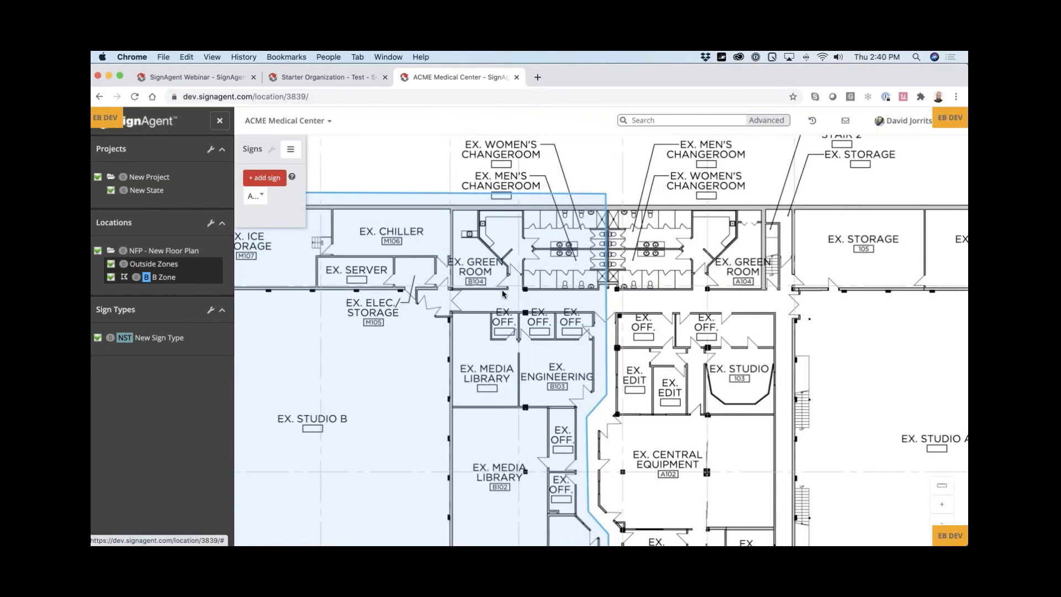
{"action": "left_click", "coordinate": [503, 294]}
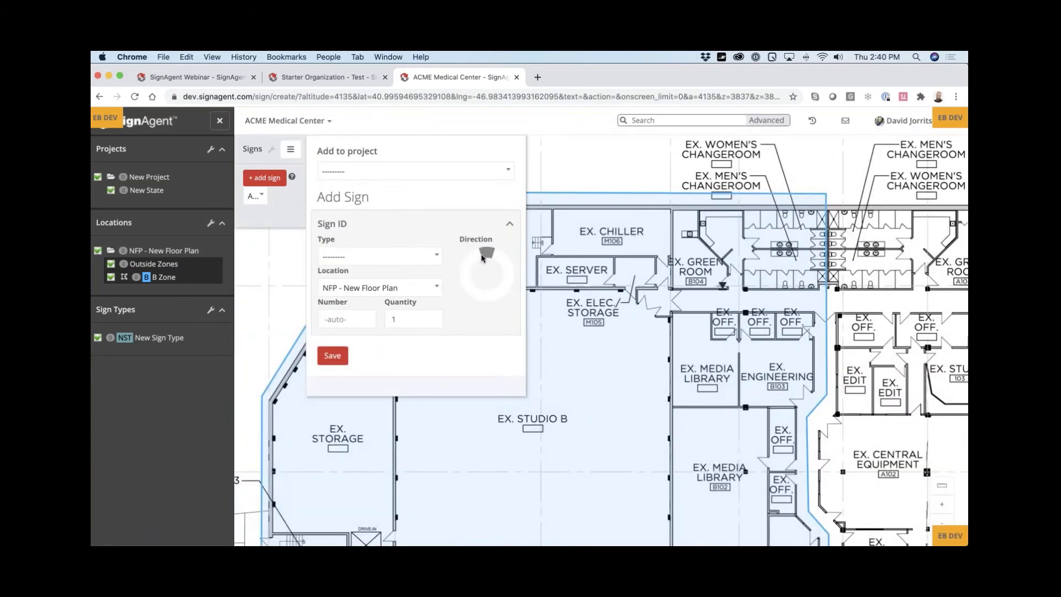
{"action": "left_click", "coordinate": [486, 307]}
- Assign the sign to New State with type NST - New Sign Type and save it
{"action": "left_click", "coordinate": [344, 175]}
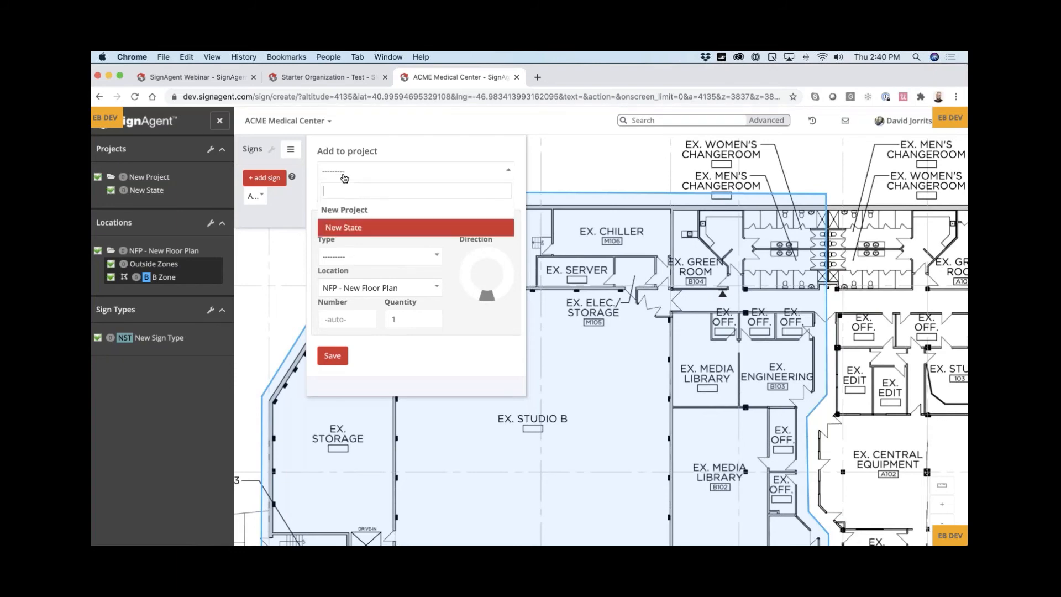
{"action": "left_click", "coordinate": [356, 233]}
{"action": "left_click", "coordinate": [350, 257]}
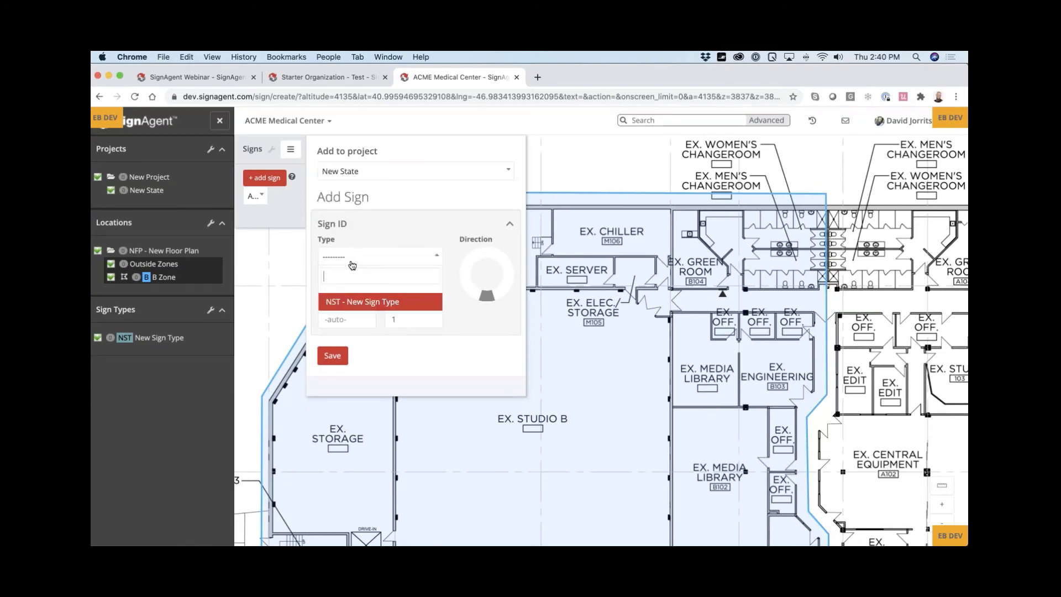
{"action": "left_click", "coordinate": [351, 305]}
{"action": "left_click", "coordinate": [334, 357]}
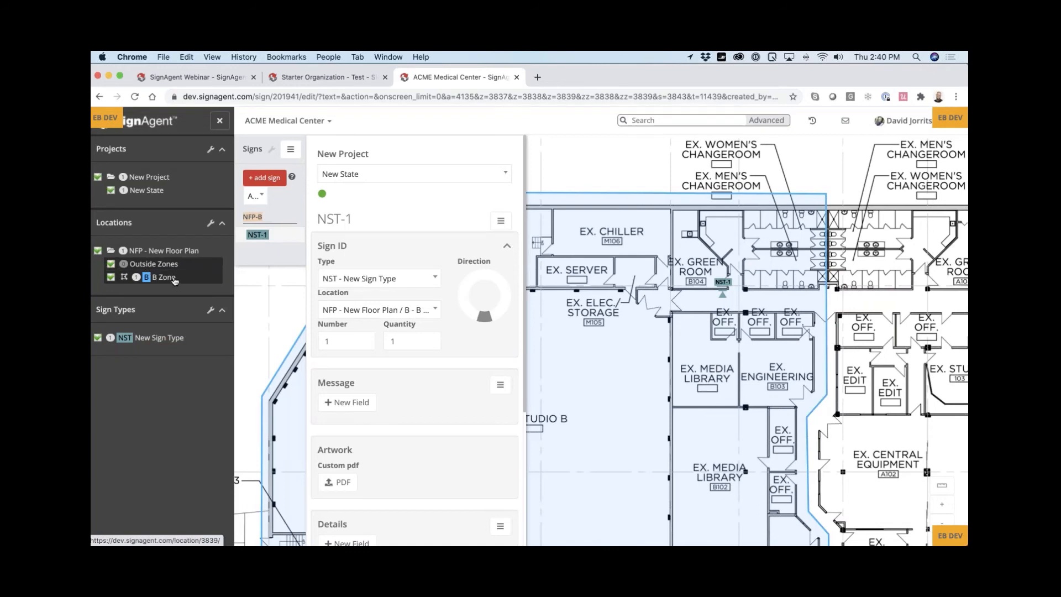
- Reopen sign NST-1, examine B Zone's inherited field values, and save and close the zone
{"action": "left_click", "coordinate": [651, 165]}
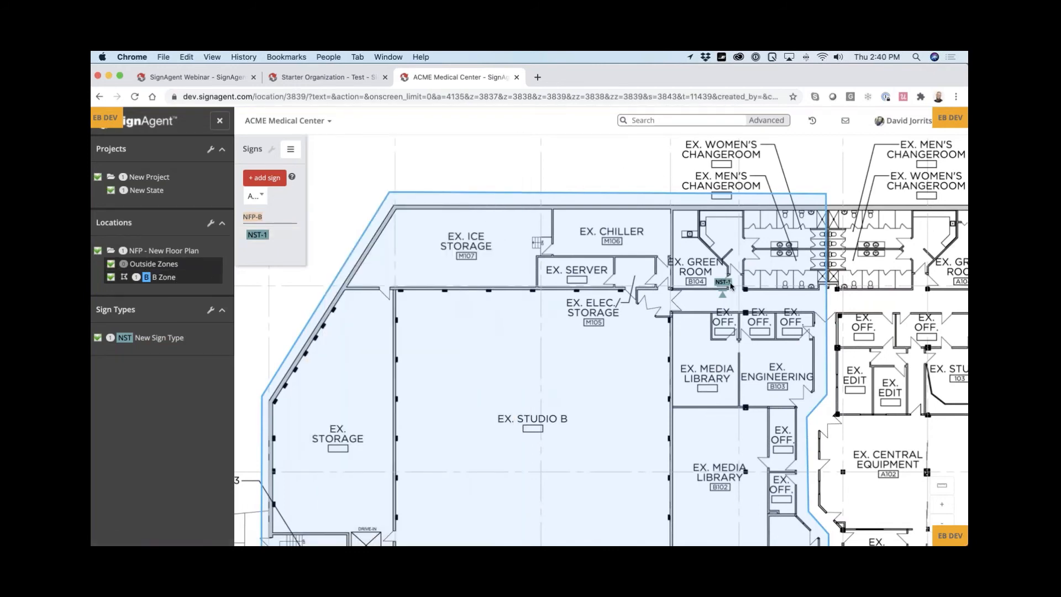
{"action": "left_click", "coordinate": [263, 235]}
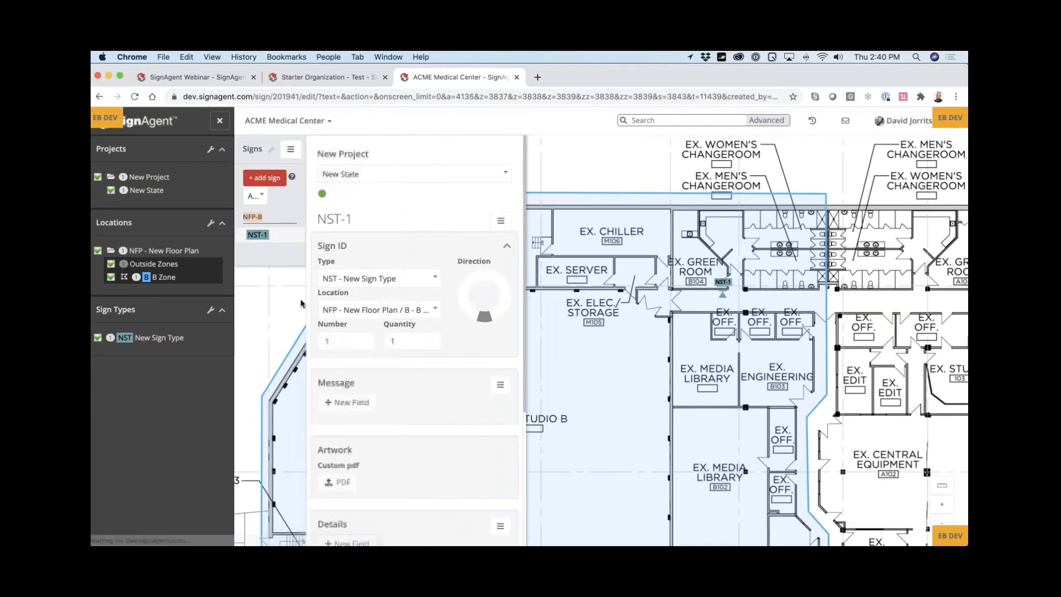
{"action": "right_click", "coordinate": [159, 278]}
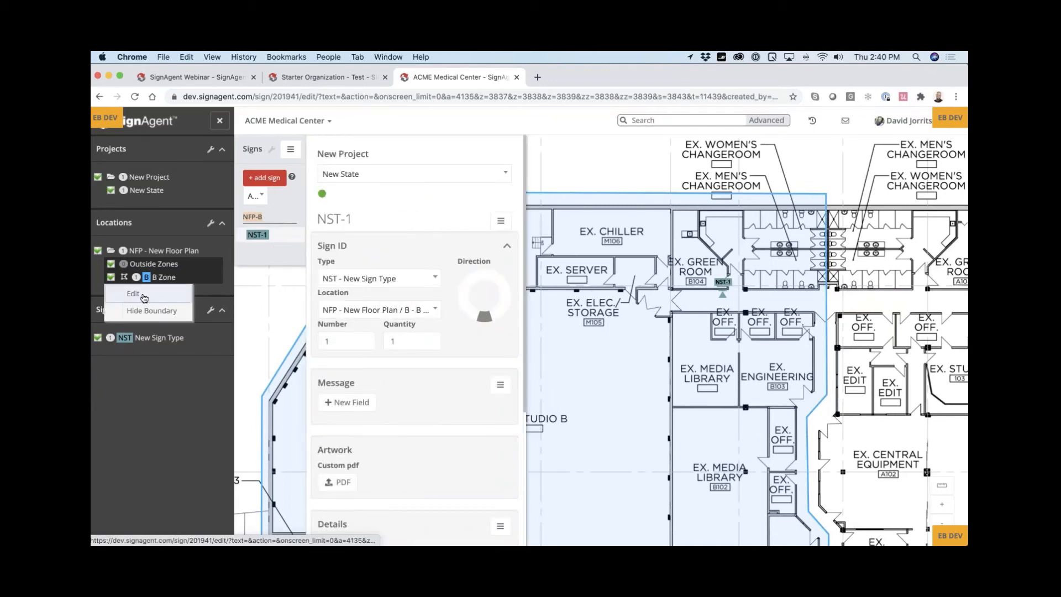
{"action": "left_click", "coordinate": [145, 299]}
{"action": "left_click", "coordinate": [323, 178]}
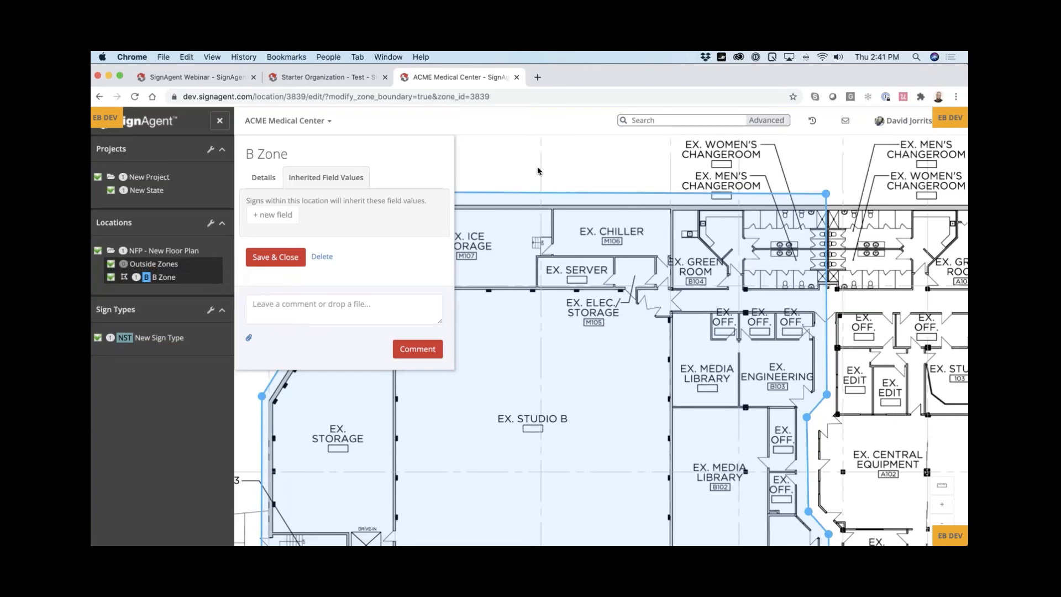
{"action": "scroll", "coordinate": [540, 168], "scroll_direction": "down", "scroll_amount": 1}
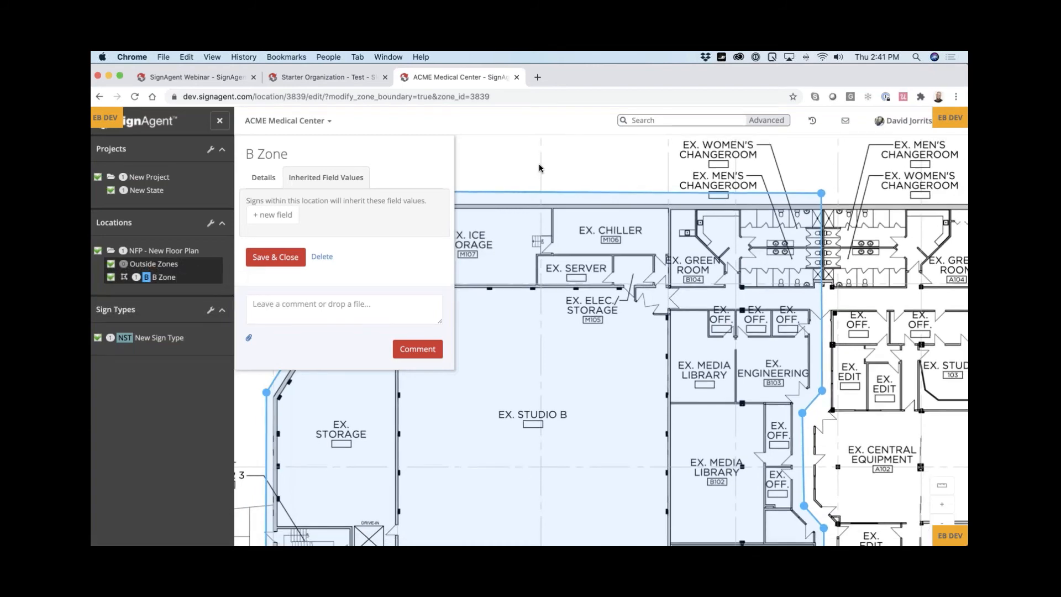
{"action": "scroll", "coordinate": [539, 168], "scroll_direction": "down", "scroll_amount": 2}
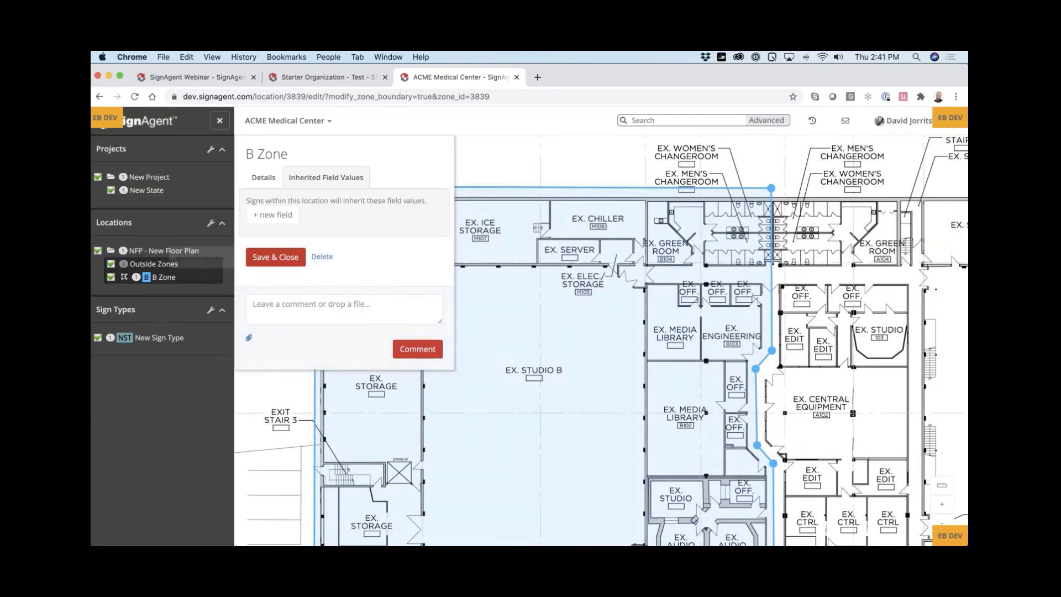
{"action": "left_click", "coordinate": [277, 258]}
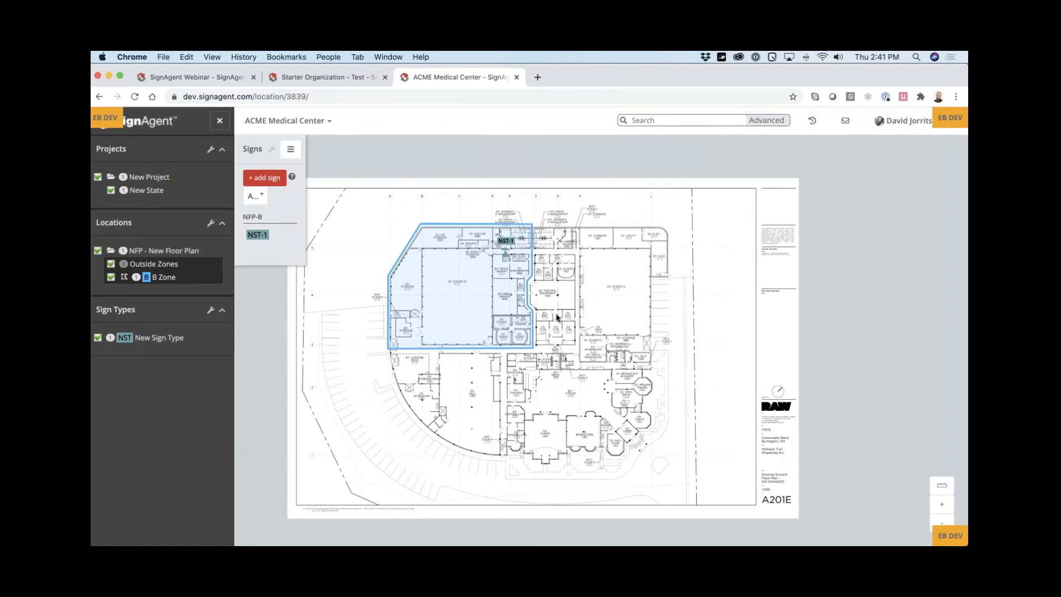
- Review the sign export options for PDF locations, zones, message schedules and technical drawings, and close them without exporting
{"action": "scroll", "coordinate": [557, 317], "scroll_direction": "up", "scroll_amount": 1}
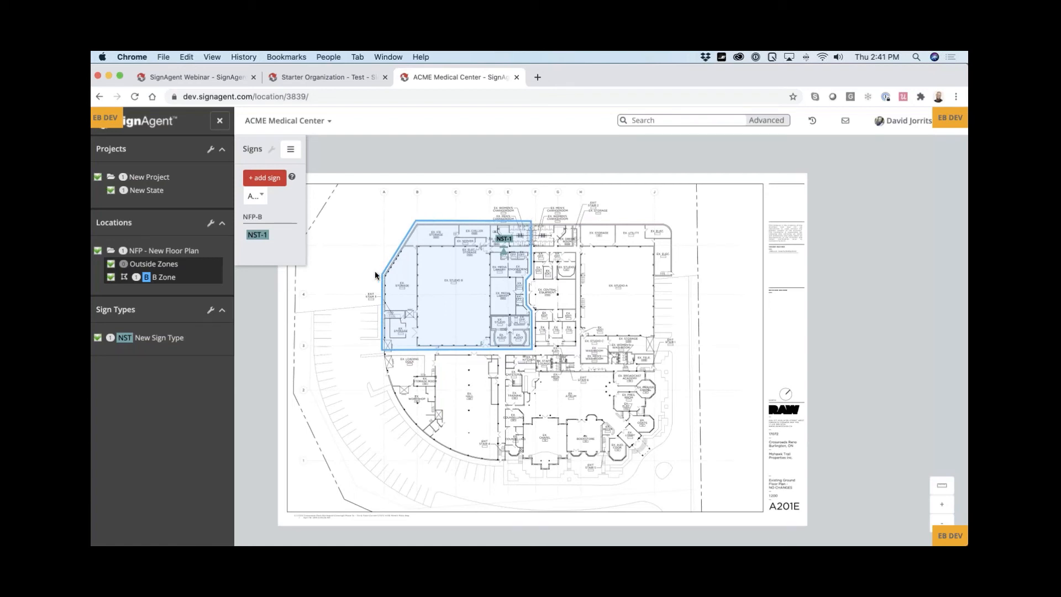
{"action": "left_click", "coordinate": [273, 151]}
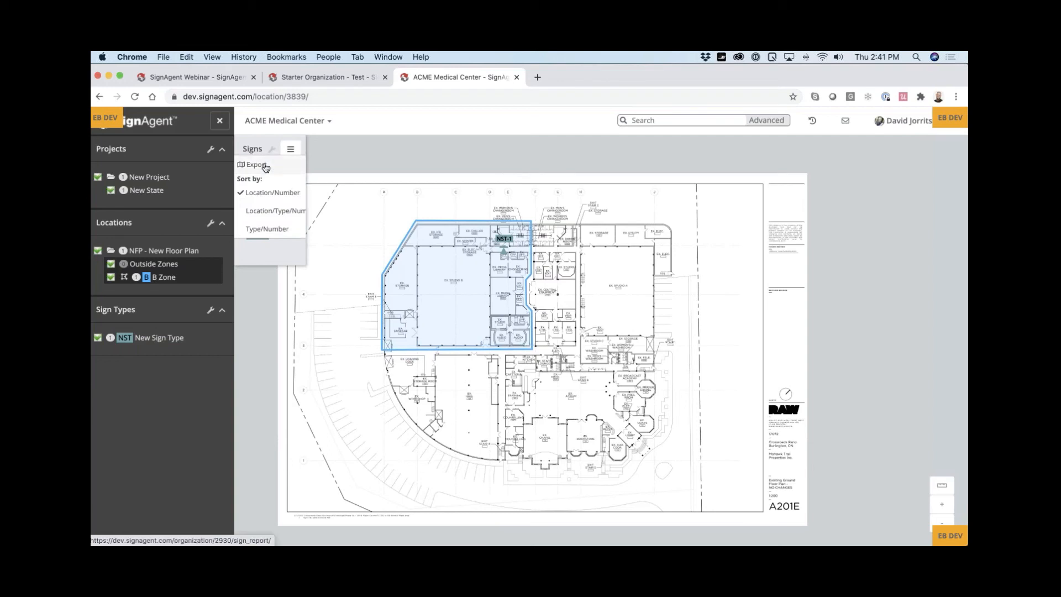
{"action": "left_click", "coordinate": [264, 166]}
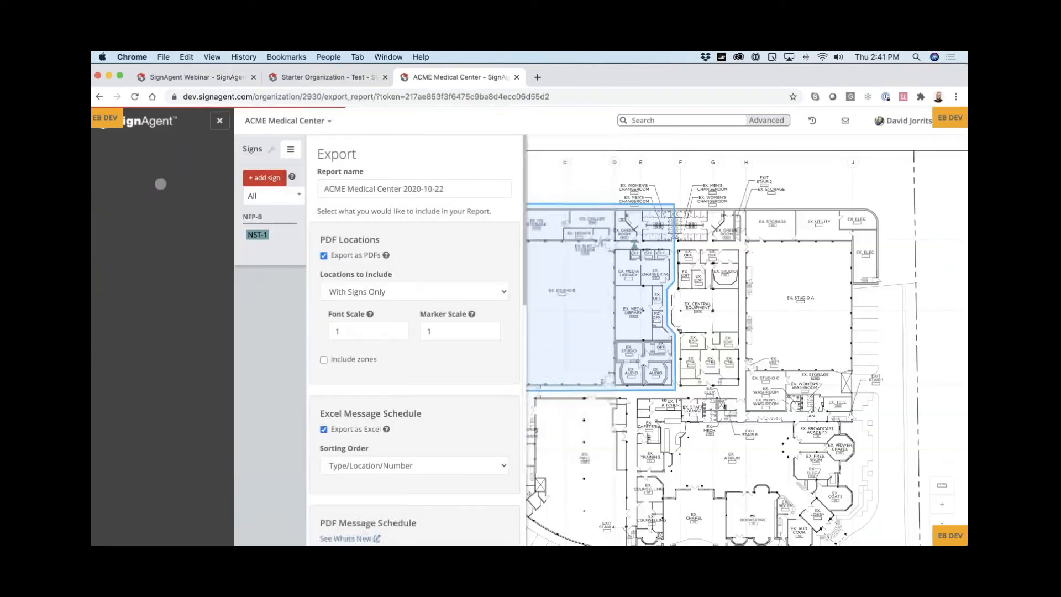
{"action": "scroll", "coordinate": [415, 340], "scroll_direction": "down", "scroll_amount": 4}
{"action": "scroll", "coordinate": [414, 340], "scroll_direction": "down", "scroll_amount": 1}
{"action": "scroll", "coordinate": [415, 340], "scroll_direction": "up", "scroll_amount": 1}
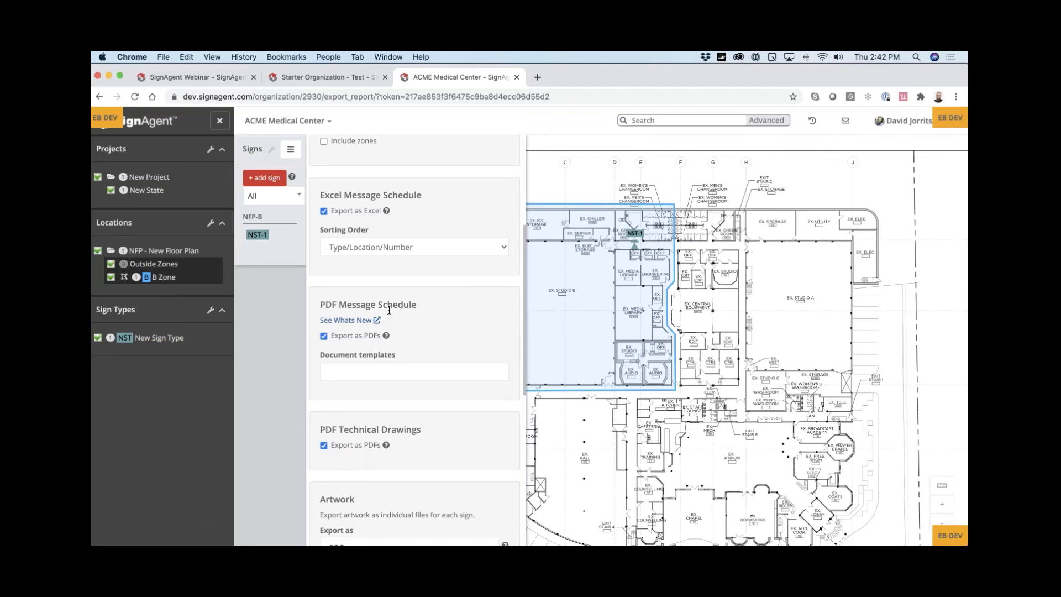
{"action": "left_click", "coordinate": [696, 239]}
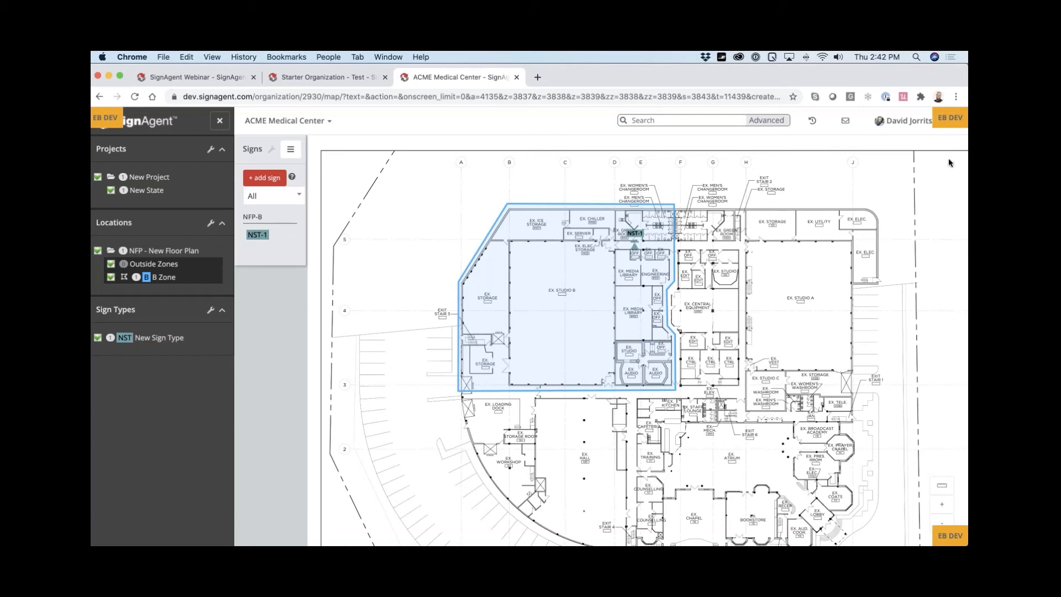
{"action": "mouse_move", "coordinate": [789, 532]}
{"action": "left_click", "coordinate": [806, 56]}
{"action": "left_click", "coordinate": [808, 56]}
{"action": "left_click", "coordinate": [224, 79]}
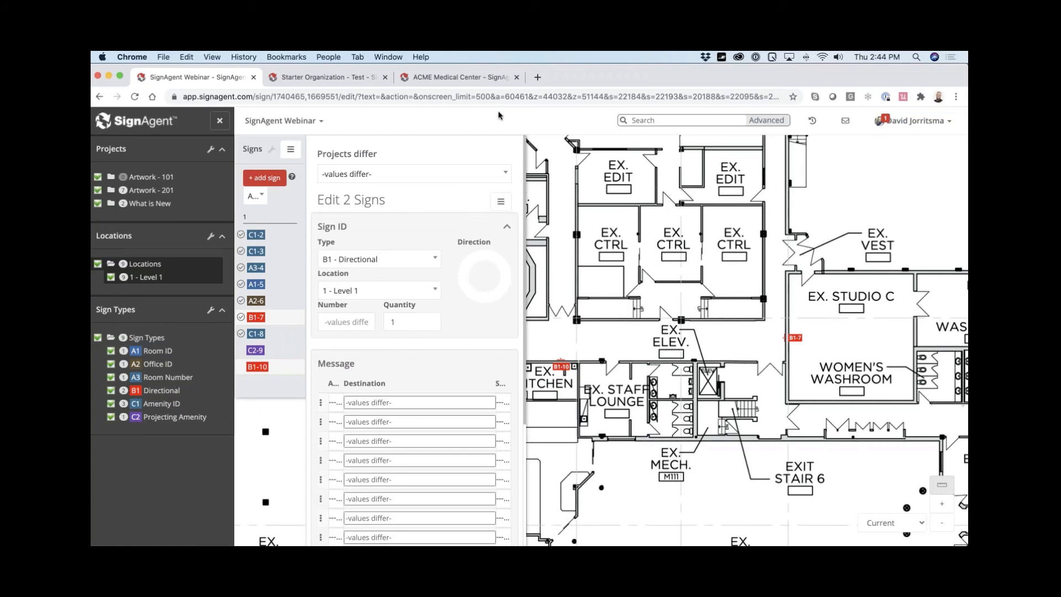
{"action": "left_click", "coordinate": [485, 78]}
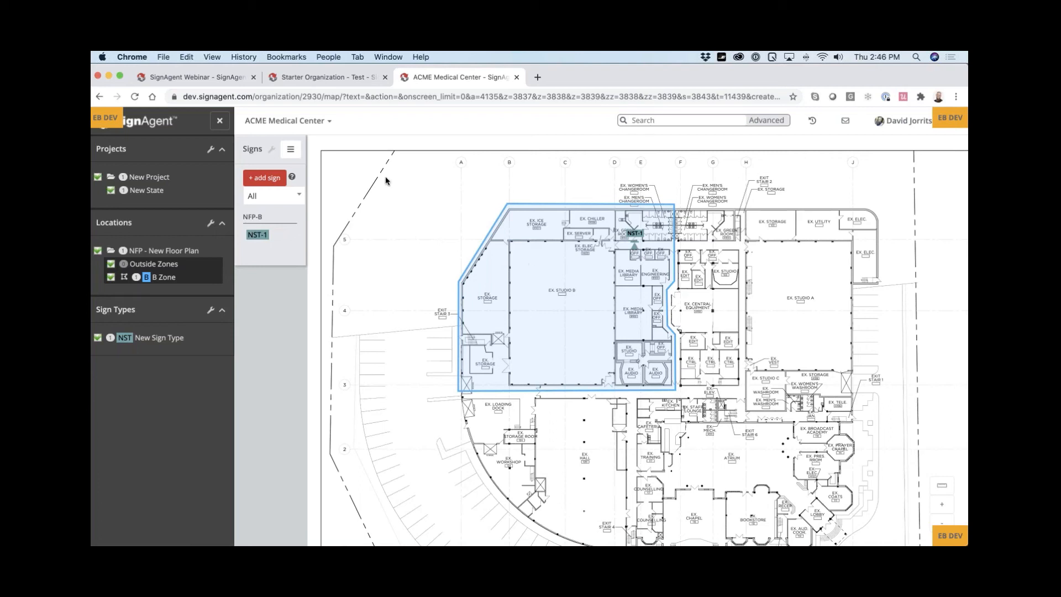
- Examine ACME Medical Center's message list and the primary language setting in the organization's settings
{"action": "left_click", "coordinate": [308, 123]}
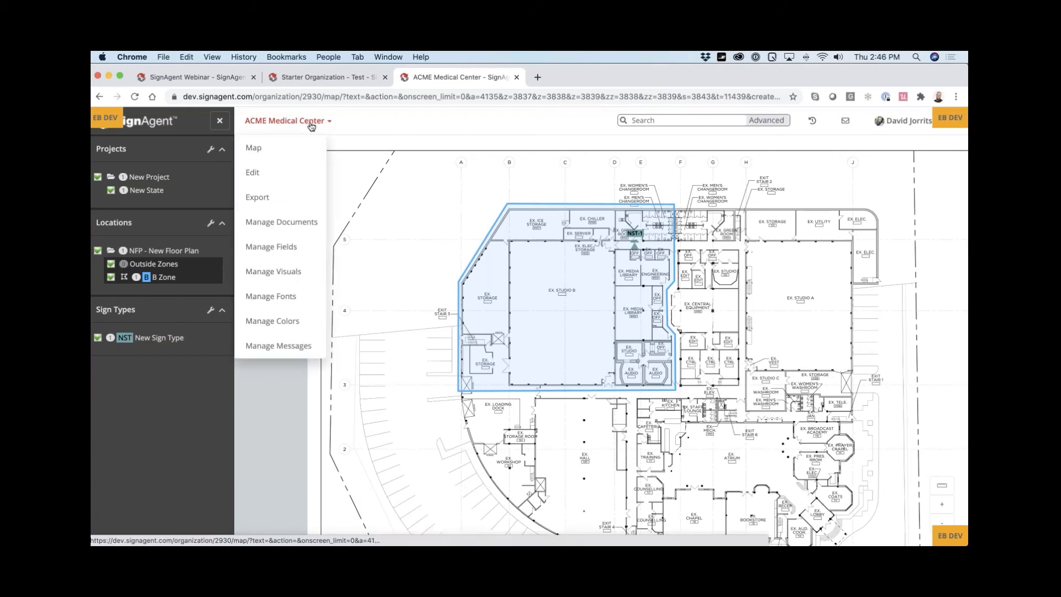
{"action": "left_click", "coordinate": [304, 346]}
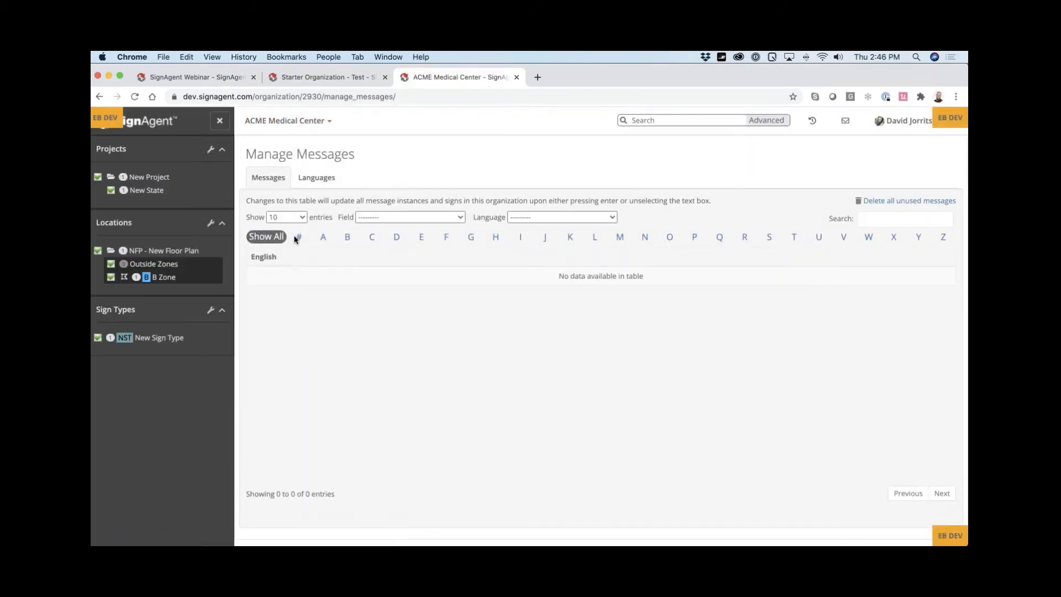
{"action": "left_click", "coordinate": [292, 126]}
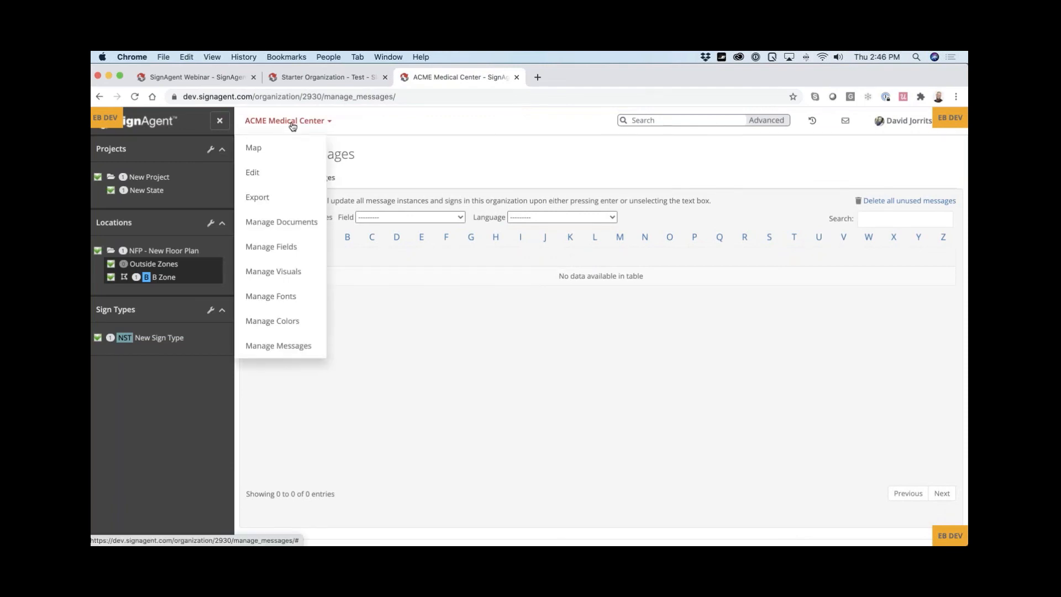
{"action": "left_click", "coordinate": [273, 176]}
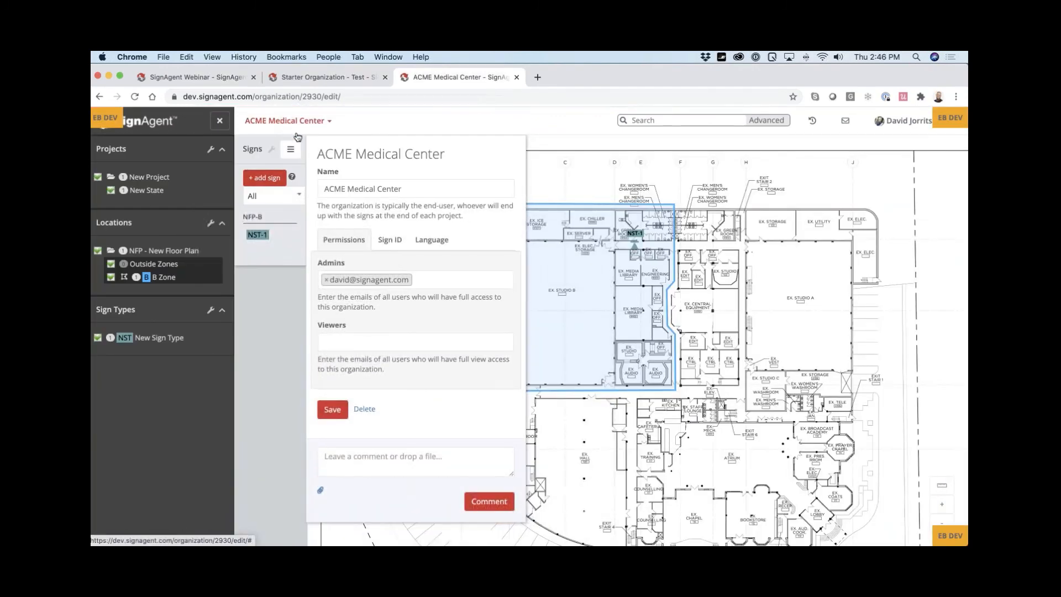
{"action": "left_click", "coordinate": [433, 241]}
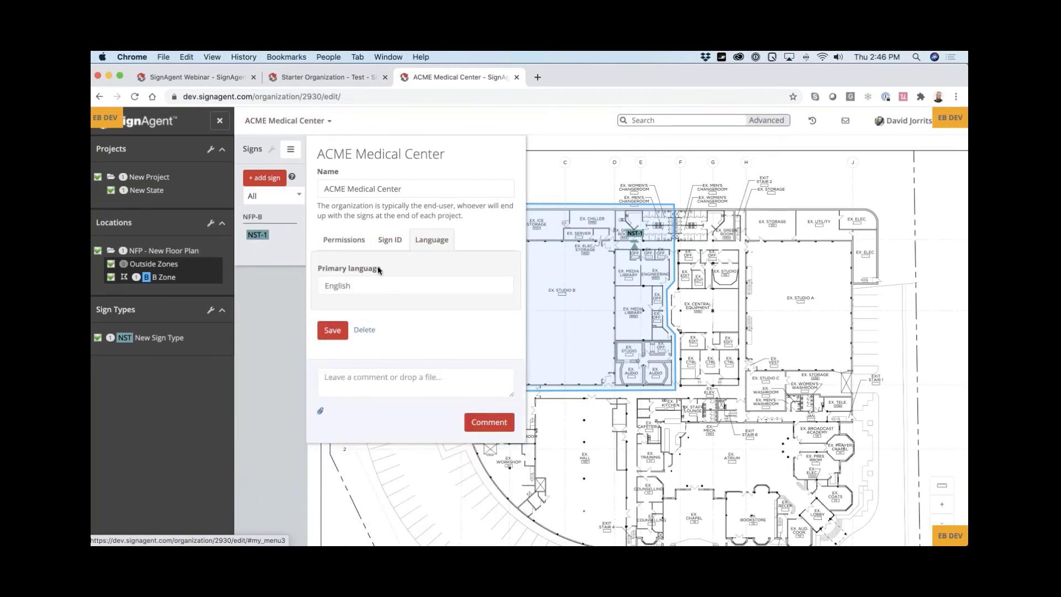
{"action": "left_click", "coordinate": [322, 286]}
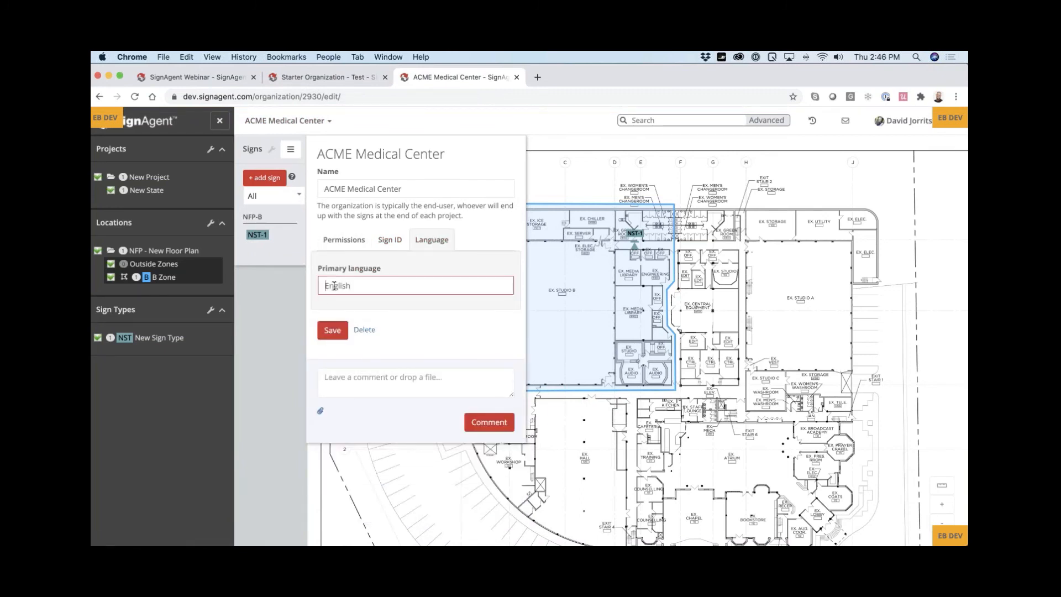
{"action": "left_click_drag", "start_coordinate": [326, 286], "coordinate": [355, 291]}
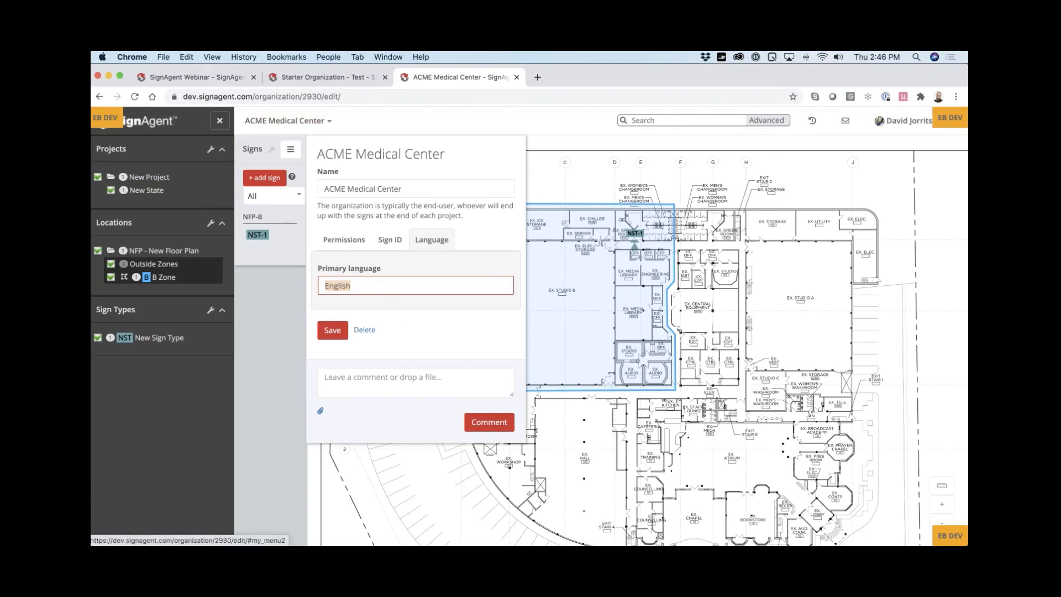
- Start a new secondary language for the organization's messages, named Braille, with language type Text
{"action": "left_click", "coordinate": [288, 121]}
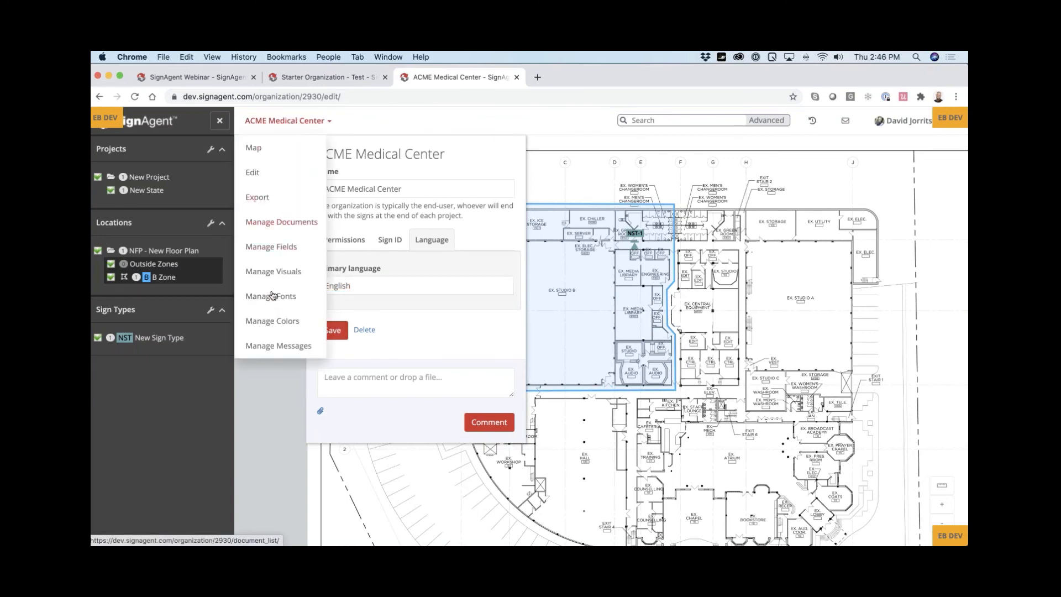
{"action": "left_click", "coordinate": [274, 346]}
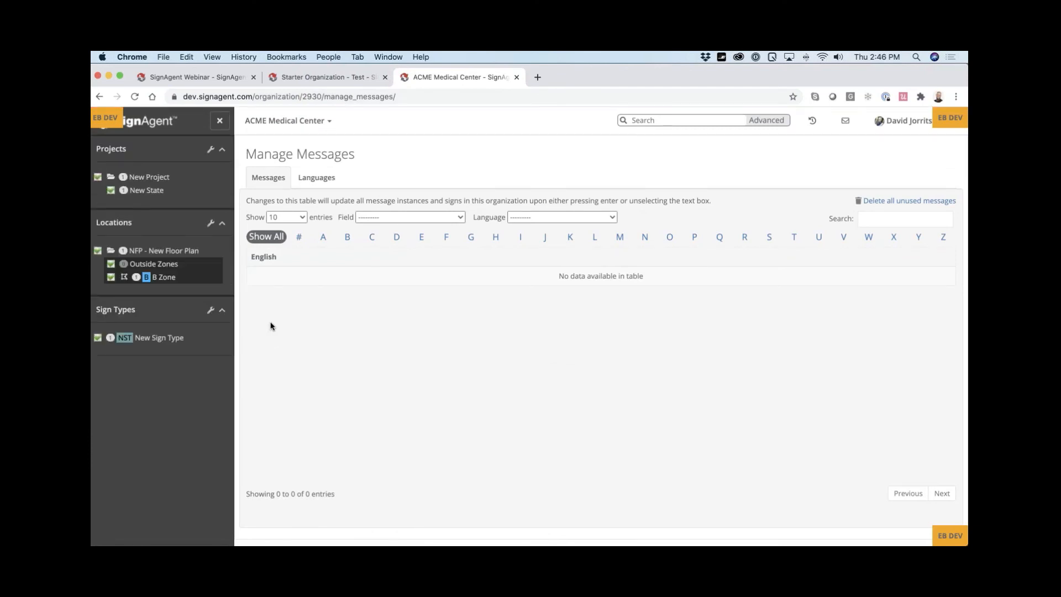
{"action": "left_click", "coordinate": [323, 177]}
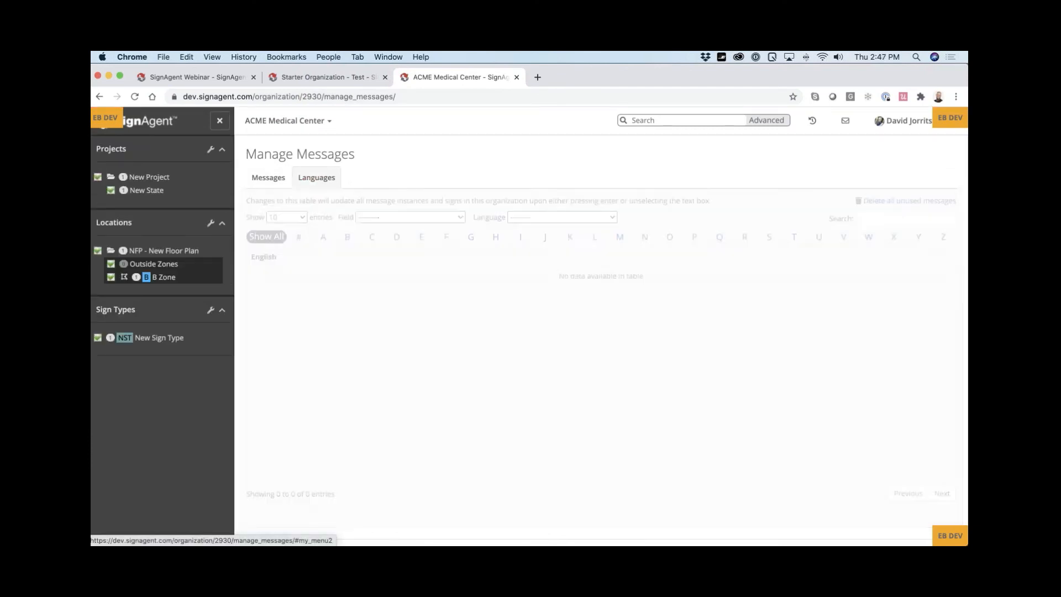
{"action": "left_click", "coordinate": [286, 269]}
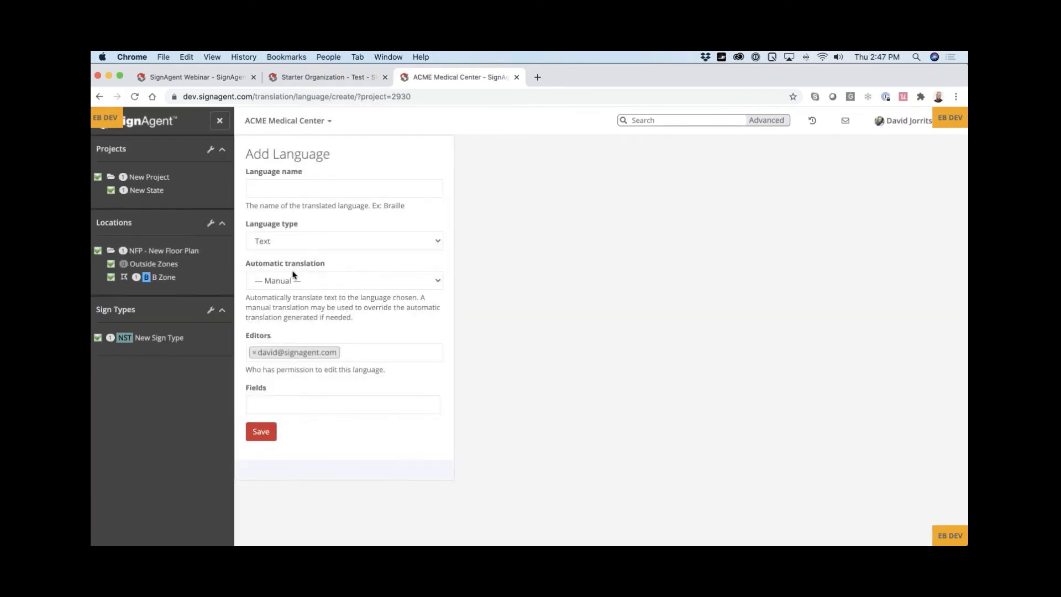
{"action": "left_click", "coordinate": [277, 187]}
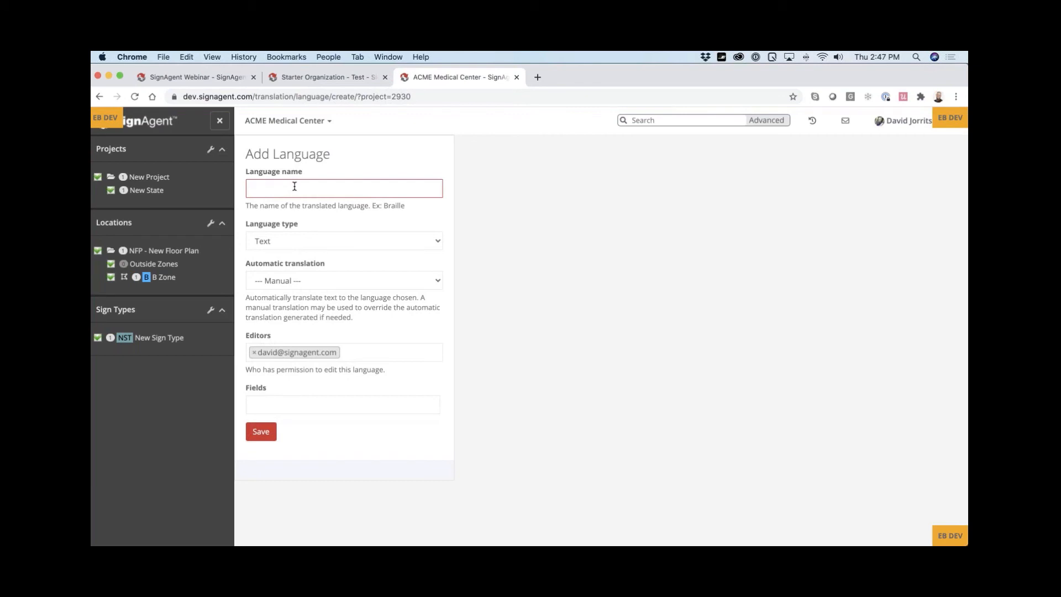
{"action": "type", "text": "Braille"}
{"action": "left_click", "coordinate": [278, 241]}
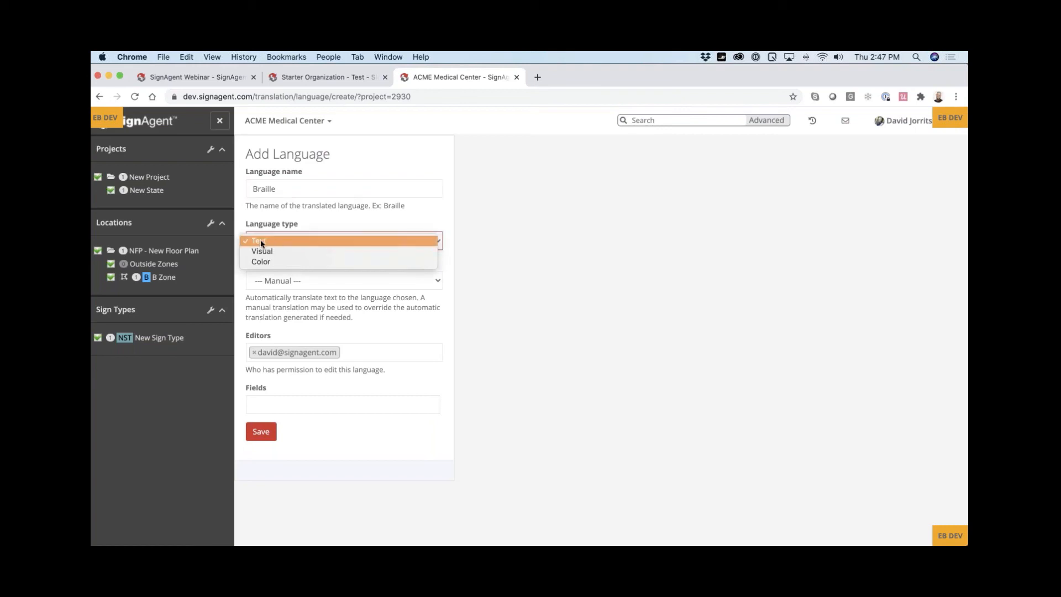
{"action": "left_click", "coordinate": [260, 241]}
- Set Braille's automatic translation to English (US) Braille Grade 2, accept the translation accuracy disclaimer, and save the language
{"action": "left_click", "coordinate": [271, 280]}
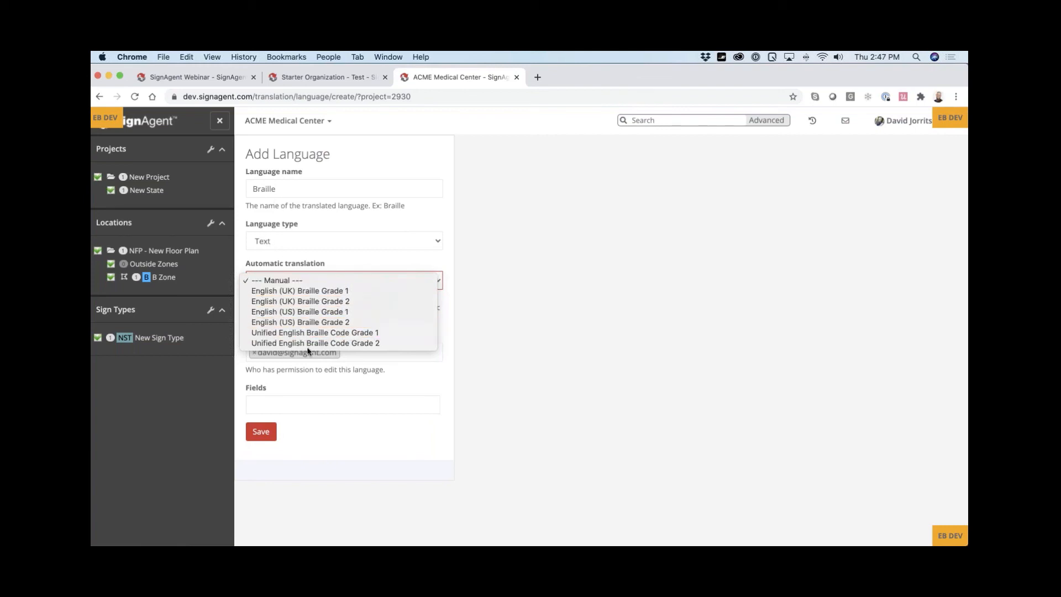
{"action": "left_click", "coordinate": [303, 322]}
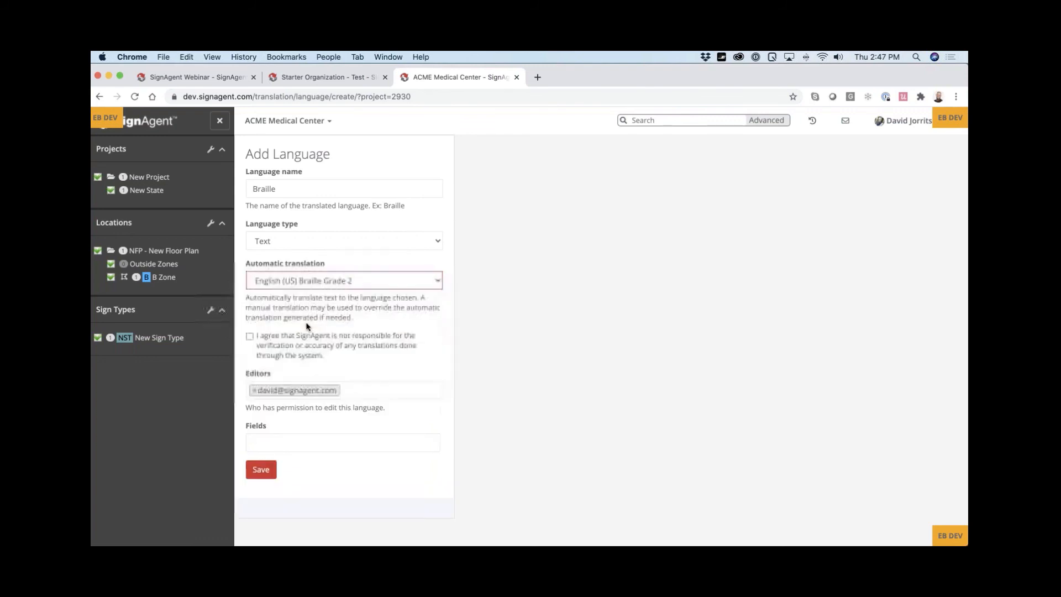
{"action": "left_click", "coordinate": [250, 336]}
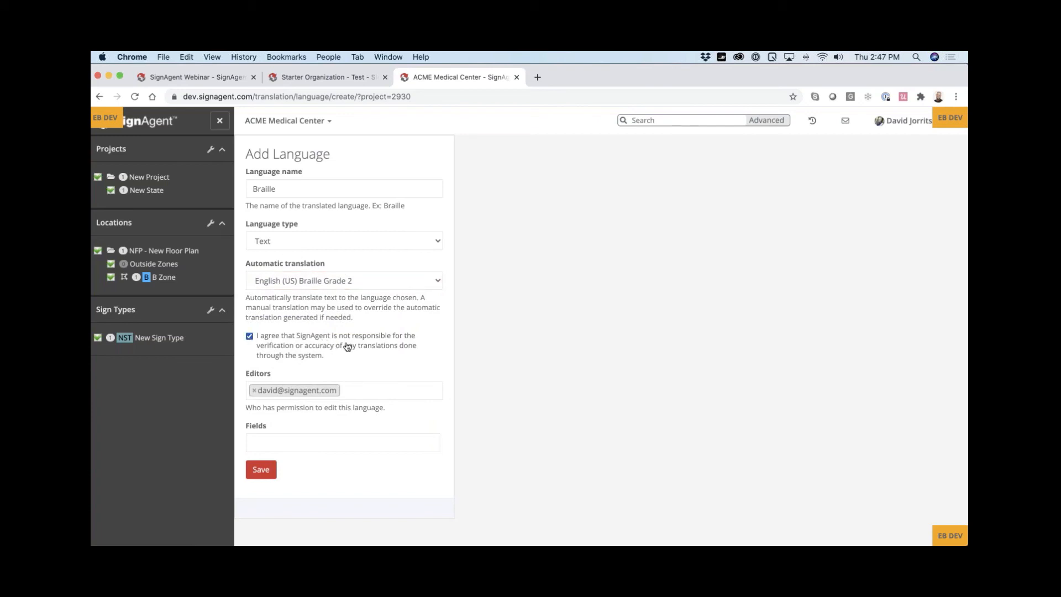
{"action": "left_click", "coordinate": [271, 446]}
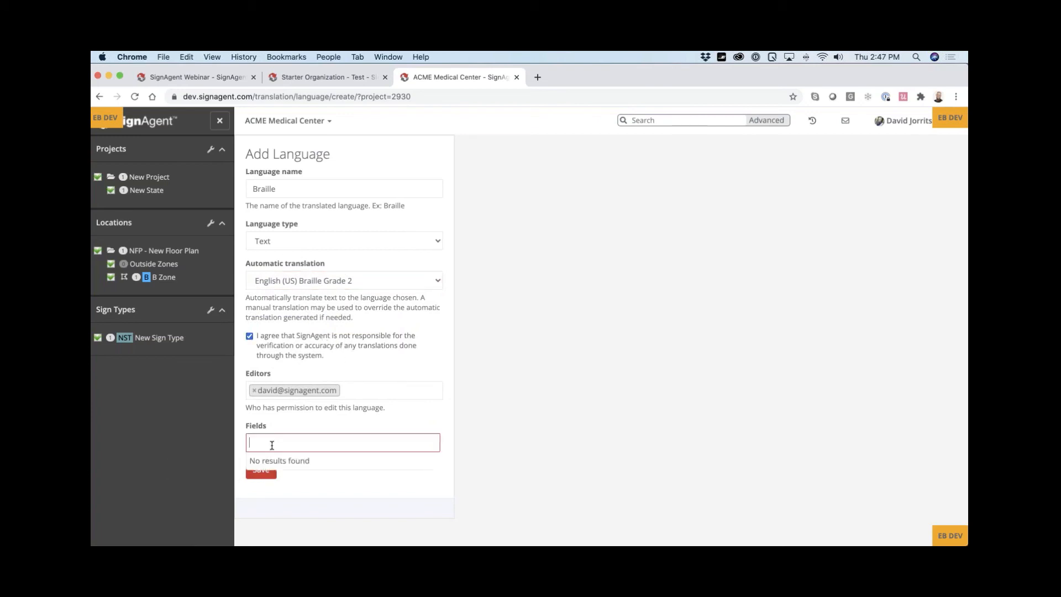
{"action": "left_click", "coordinate": [314, 492]}
{"action": "left_click", "coordinate": [260, 469]}
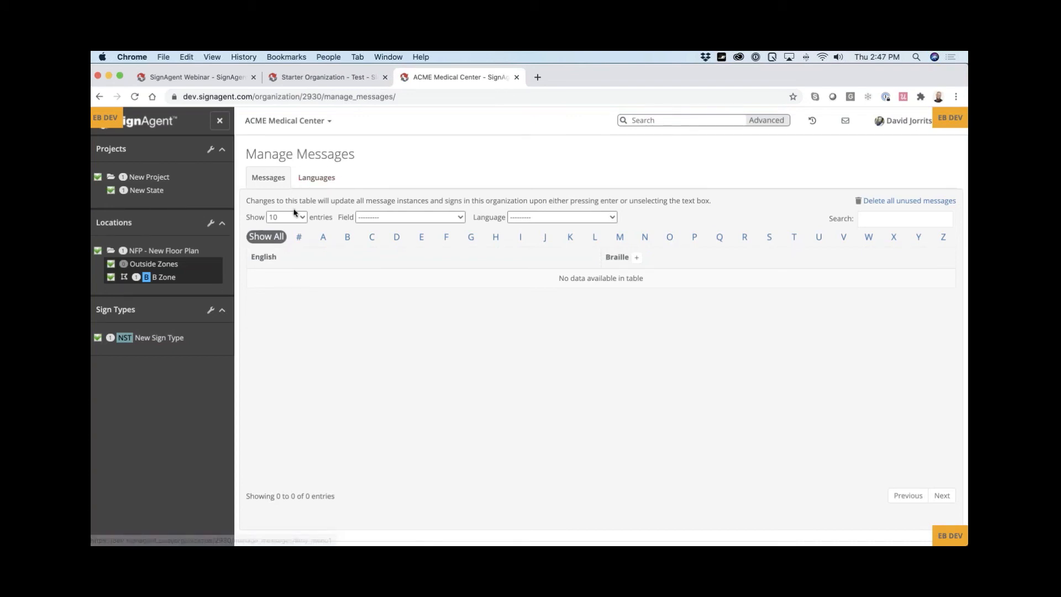
- Add a new message field named Room Number to the NST - New Sign Type
{"action": "left_click", "coordinate": [145, 337]}
{"action": "left_click", "coordinate": [137, 371]}
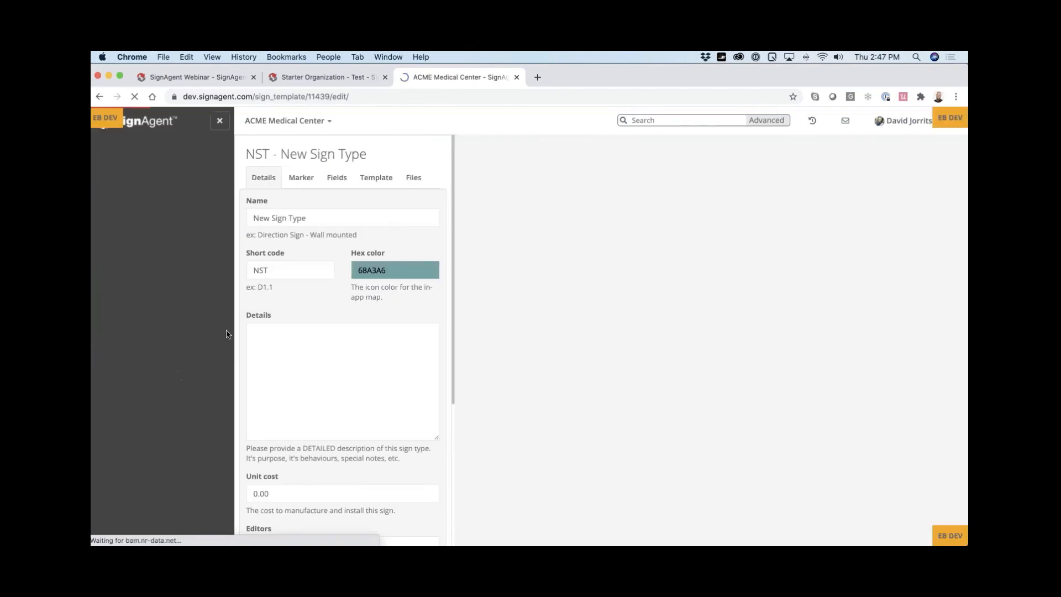
{"action": "left_click", "coordinate": [335, 181]}
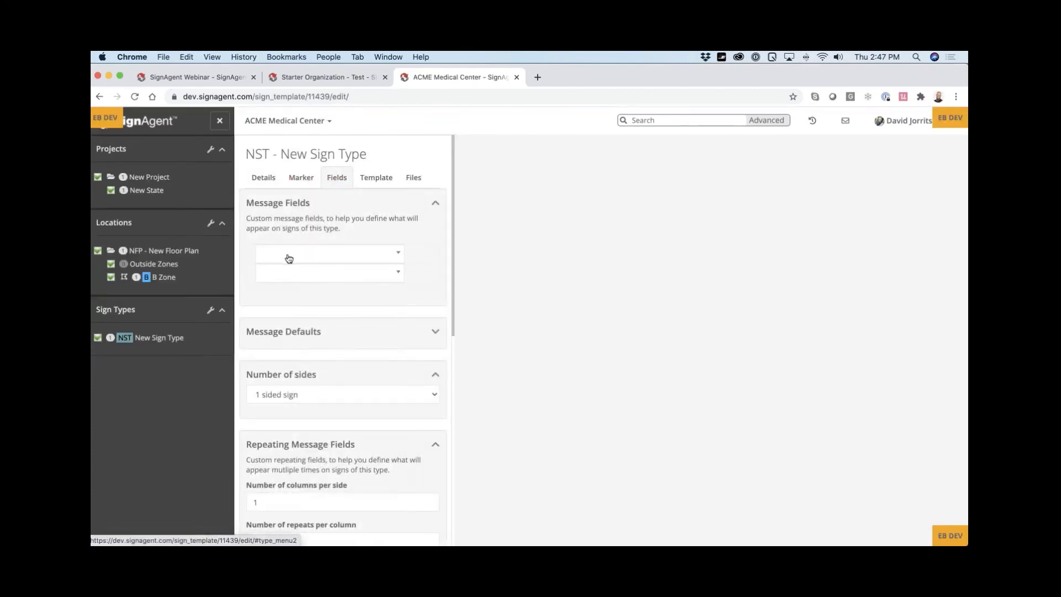
{"action": "left_click", "coordinate": [288, 257]}
{"action": "type", "text": "R"}
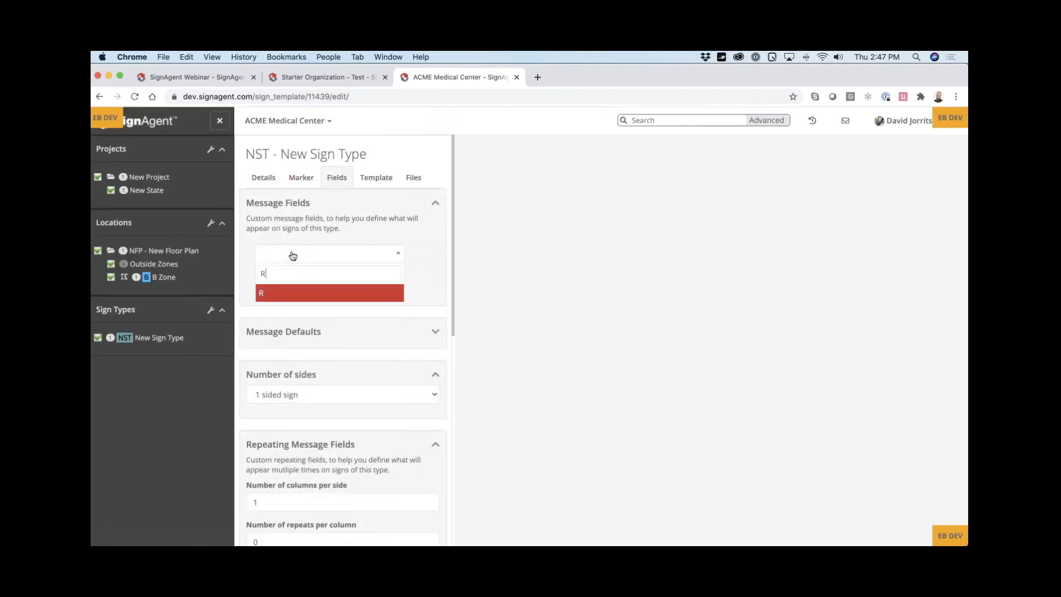
{"action": "type", "text": "oom Number"}
{"action": "key", "text": "Return"}
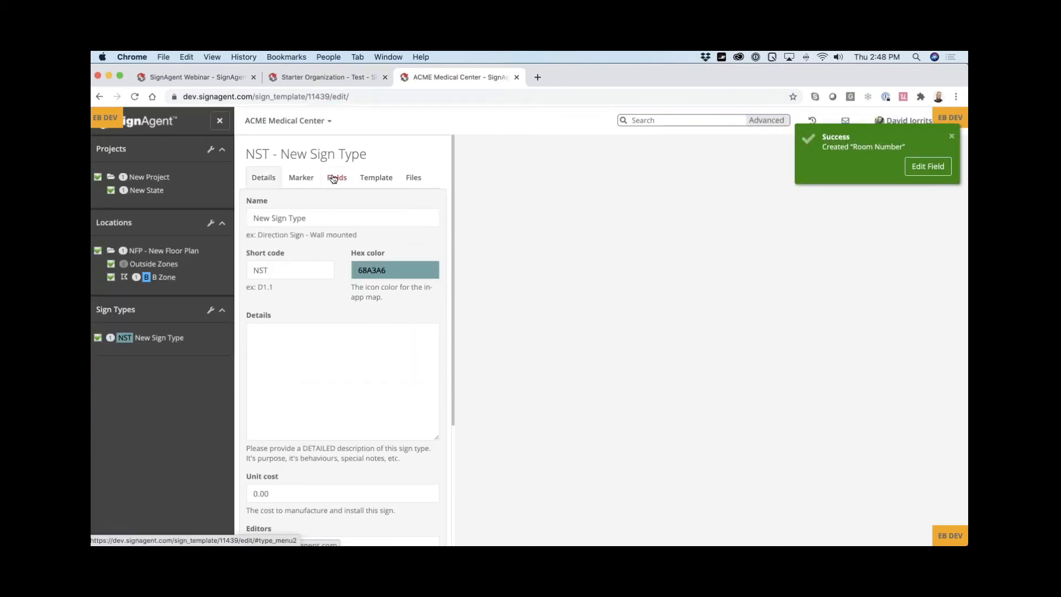
- Reopen the Braille language, add Room Number to its translated fields, and save it
{"action": "left_click", "coordinate": [303, 121]}
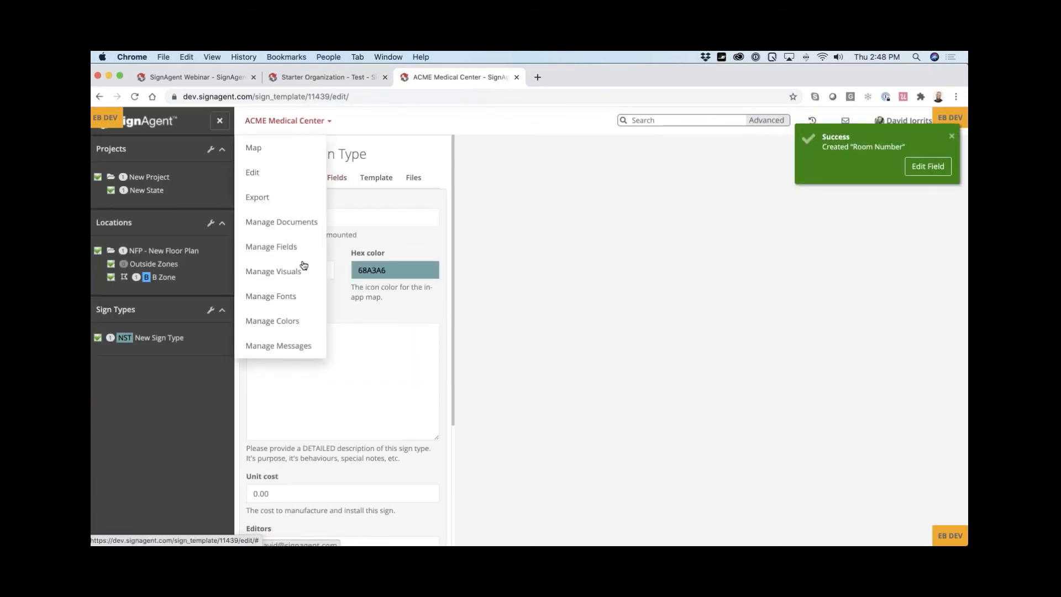
{"action": "left_click", "coordinate": [296, 343]}
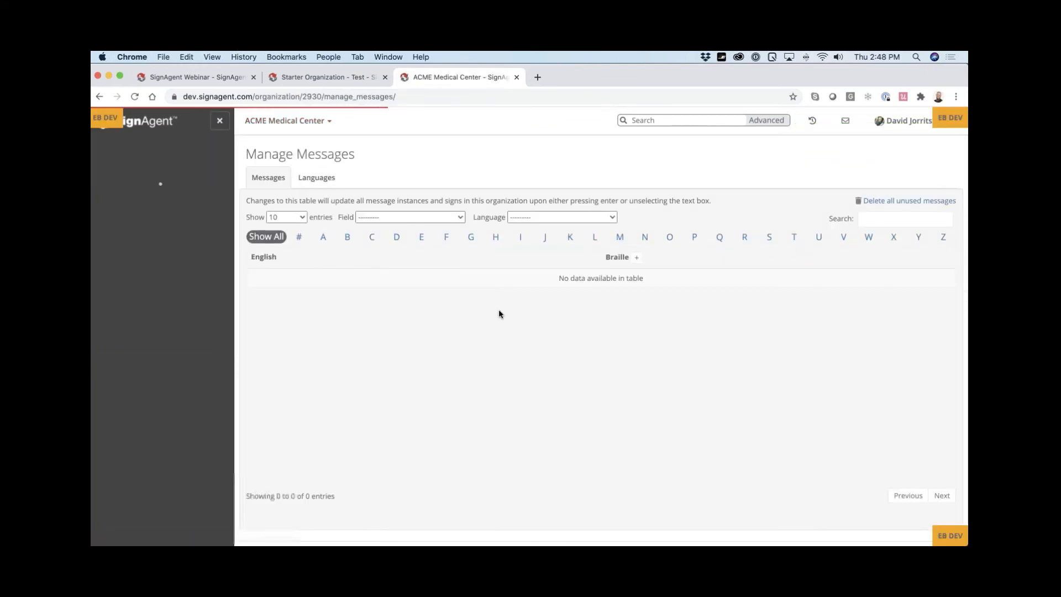
{"action": "left_click", "coordinate": [316, 177]}
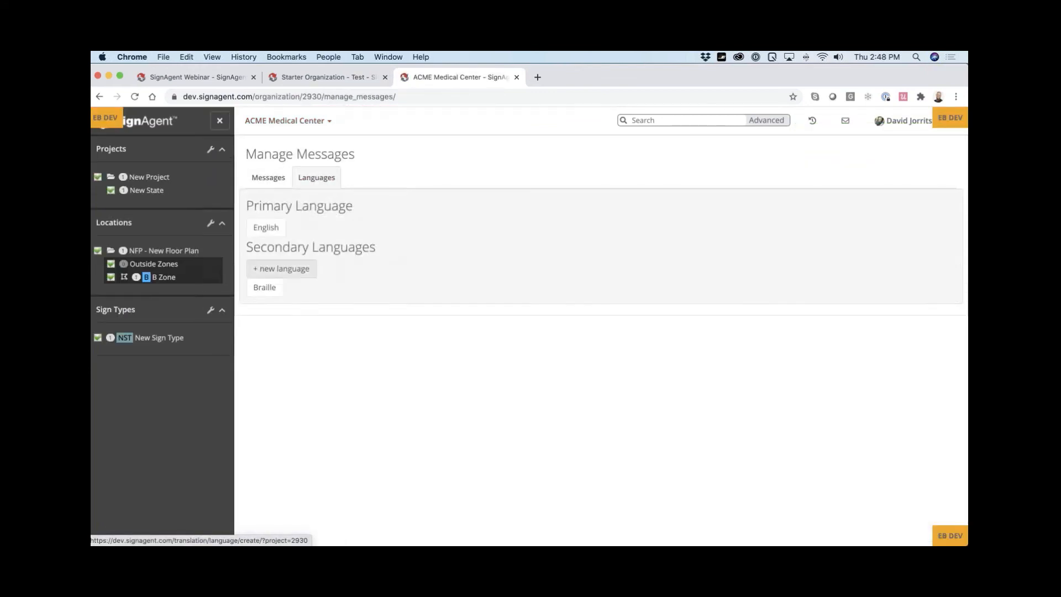
{"action": "left_click", "coordinate": [270, 285]}
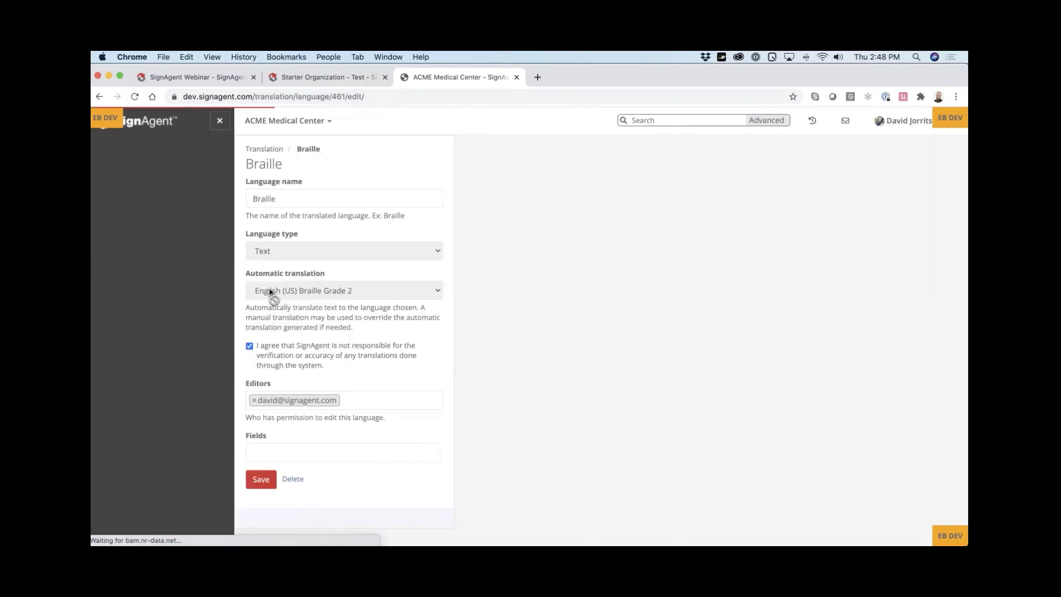
{"action": "left_click", "coordinate": [272, 453]}
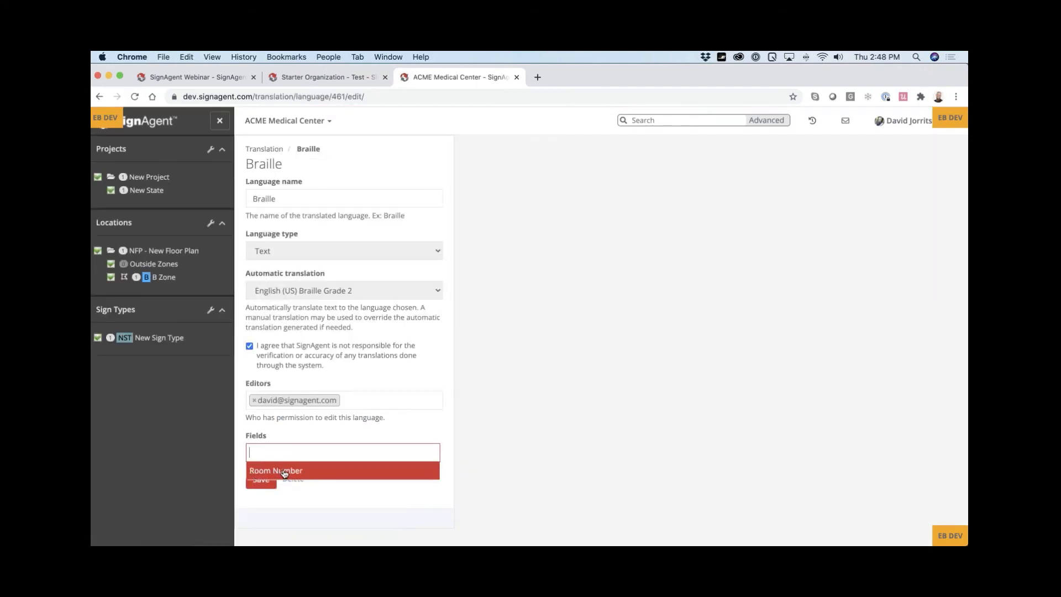
{"action": "left_click", "coordinate": [286, 474]}
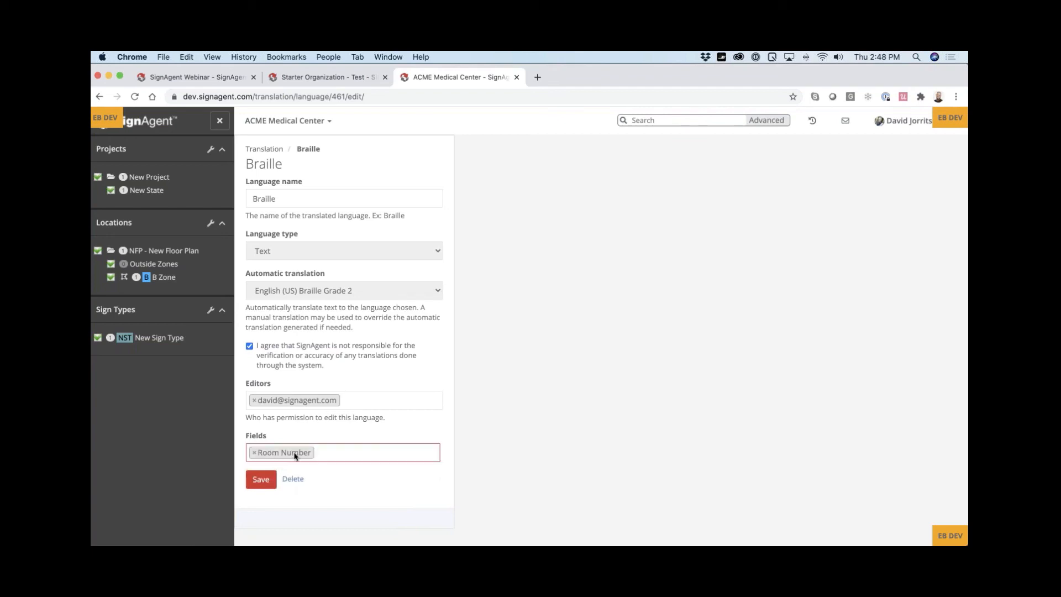
{"action": "left_click", "coordinate": [269, 478]}
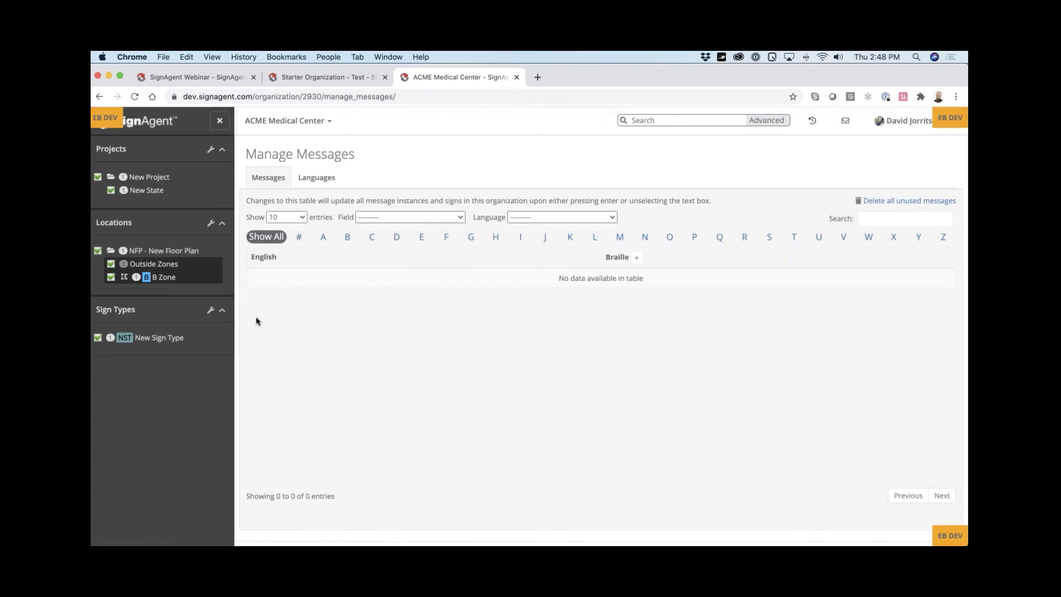
- Check the message fields of the NST - New Sign Type and show B Zone on the map
{"action": "left_click", "coordinate": [144, 337]}
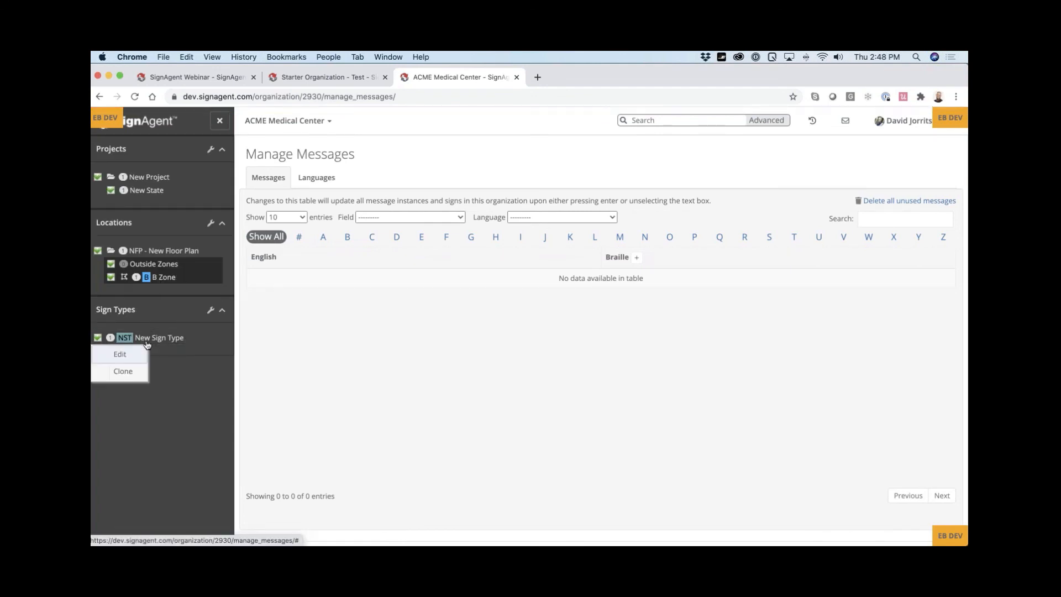
{"action": "left_click", "coordinate": [128, 359]}
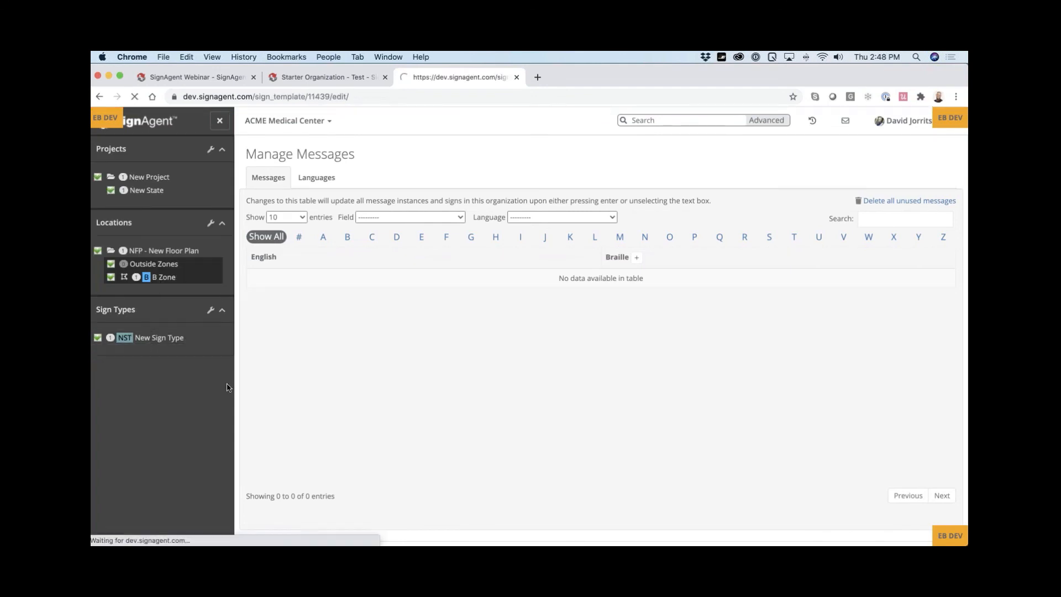
{"action": "left_click", "coordinate": [336, 177]}
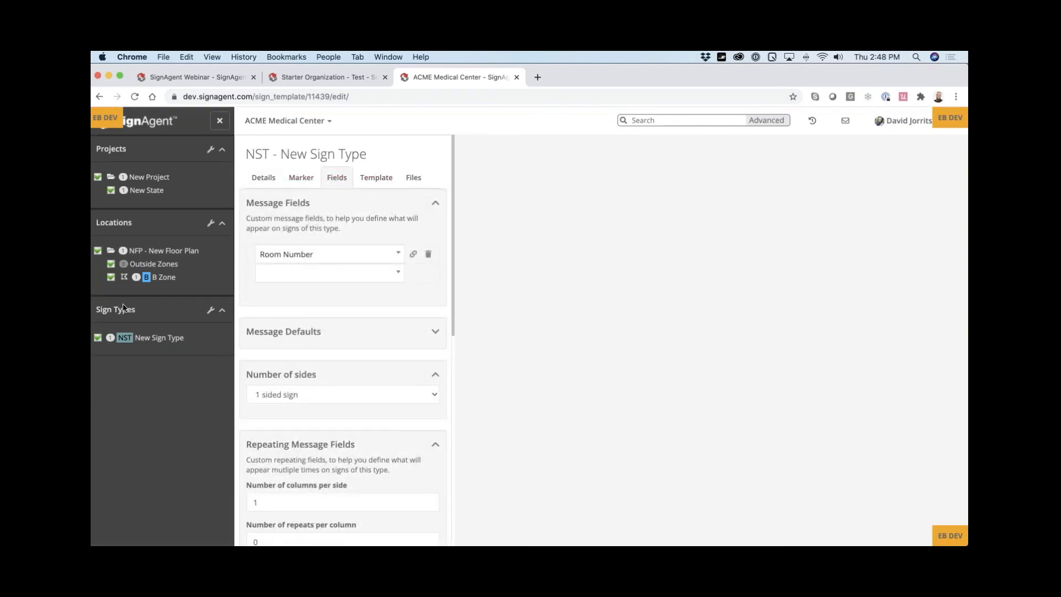
{"action": "left_click", "coordinate": [151, 277]}
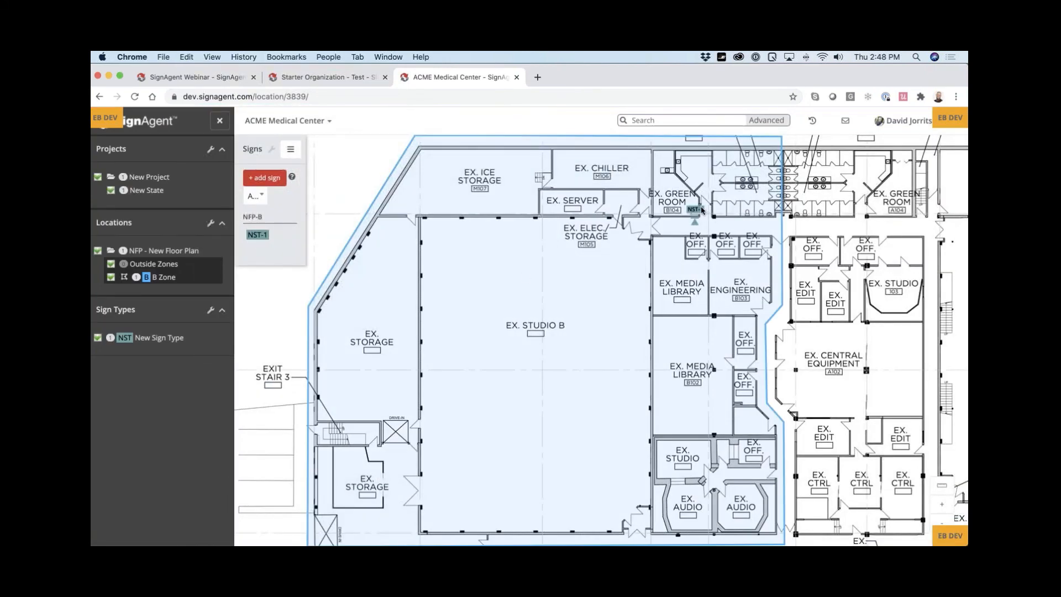
- Set the NST-1 sign's Room Number to 104 and add the Room Number Braille message field to its sign type
{"action": "left_click", "coordinate": [700, 212]}
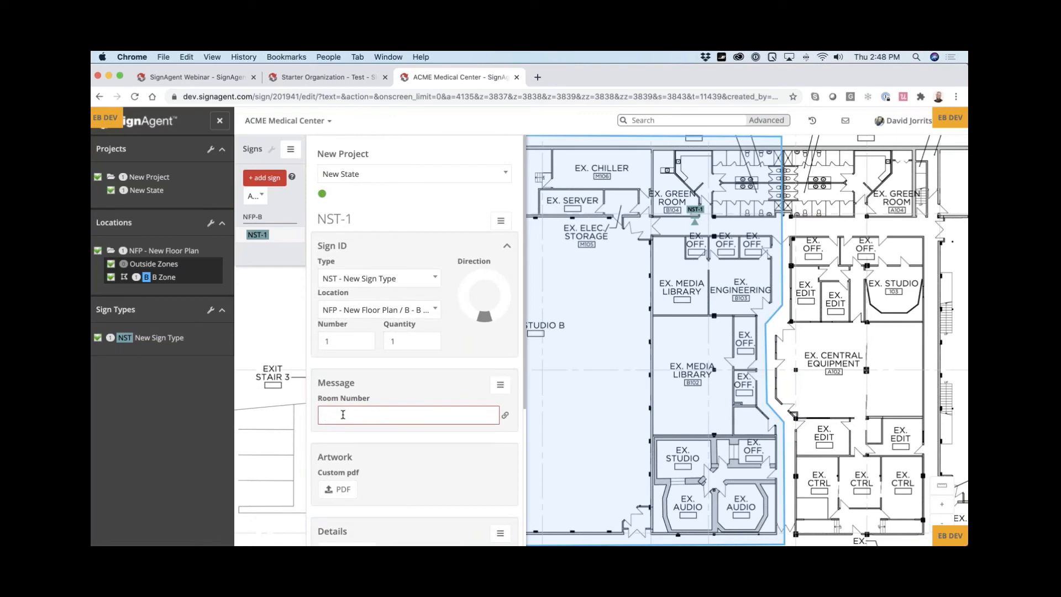
{"action": "type", "text": "104"}
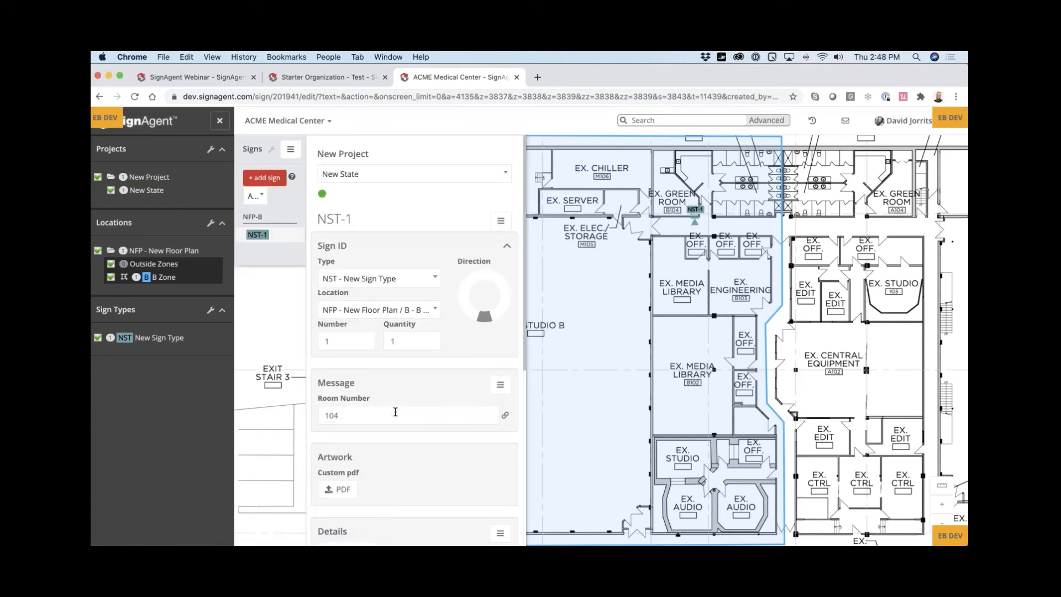
{"action": "left_click", "coordinate": [500, 385]}
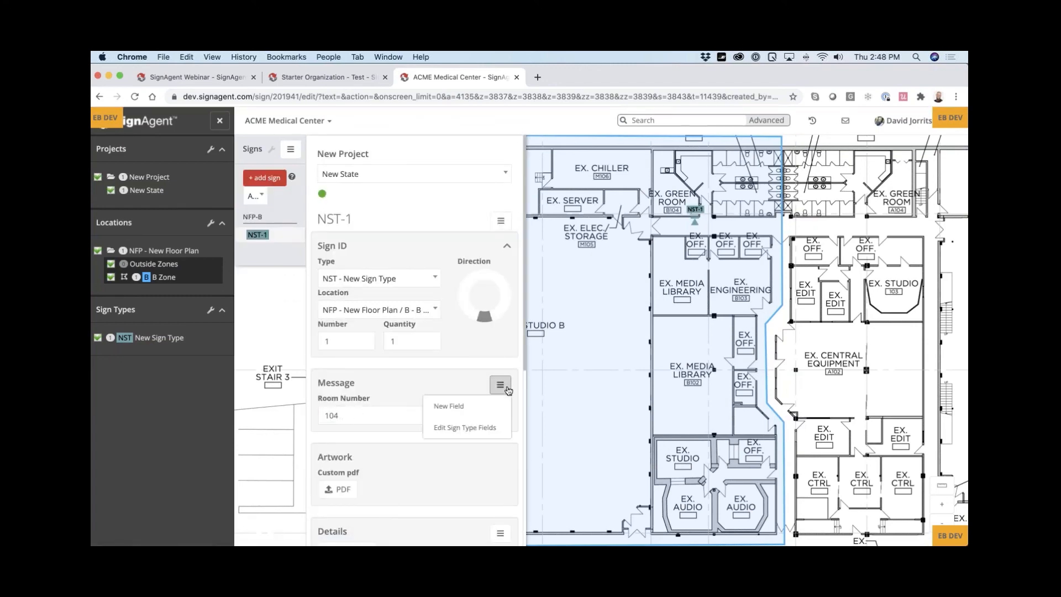
{"action": "left_click", "coordinate": [480, 429]}
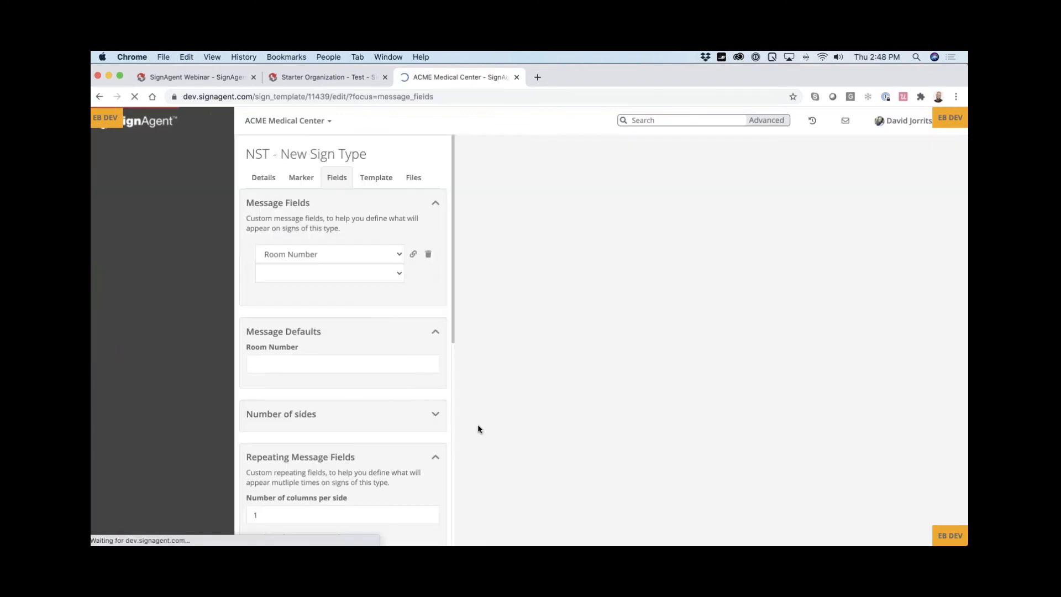
{"action": "left_click", "coordinate": [390, 277]}
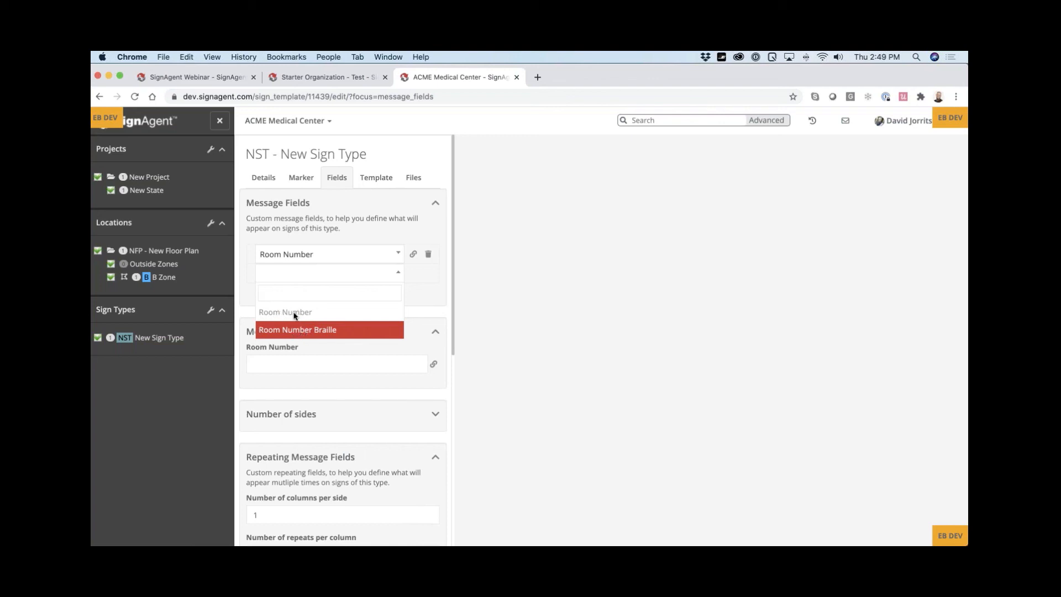
{"action": "left_click", "coordinate": [326, 330]}
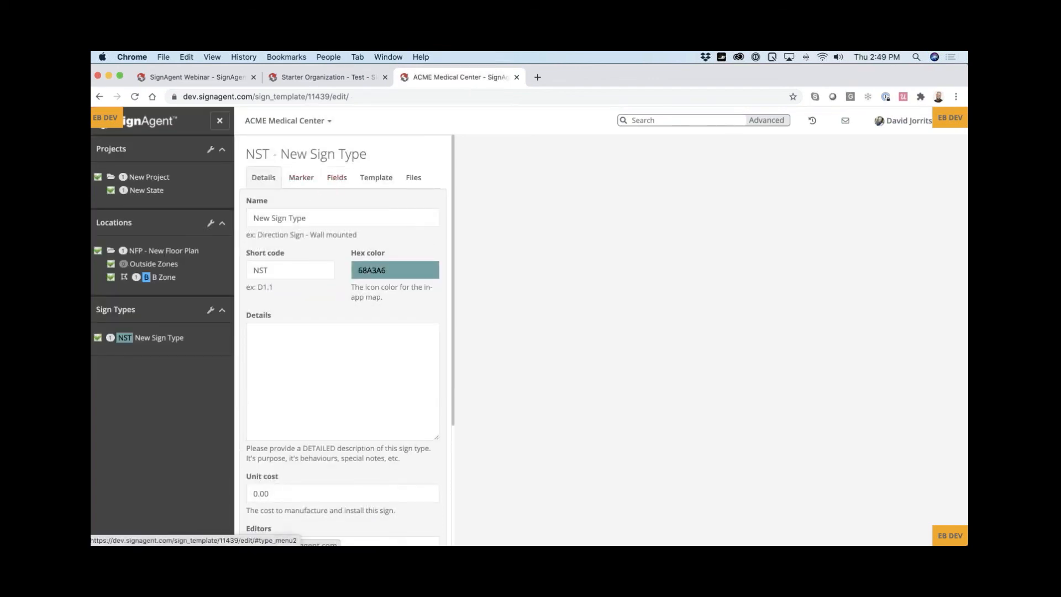
- Return to B Zone and check the Braille translation in the NST-1 sign's message fields
{"action": "left_click", "coordinate": [165, 278]}
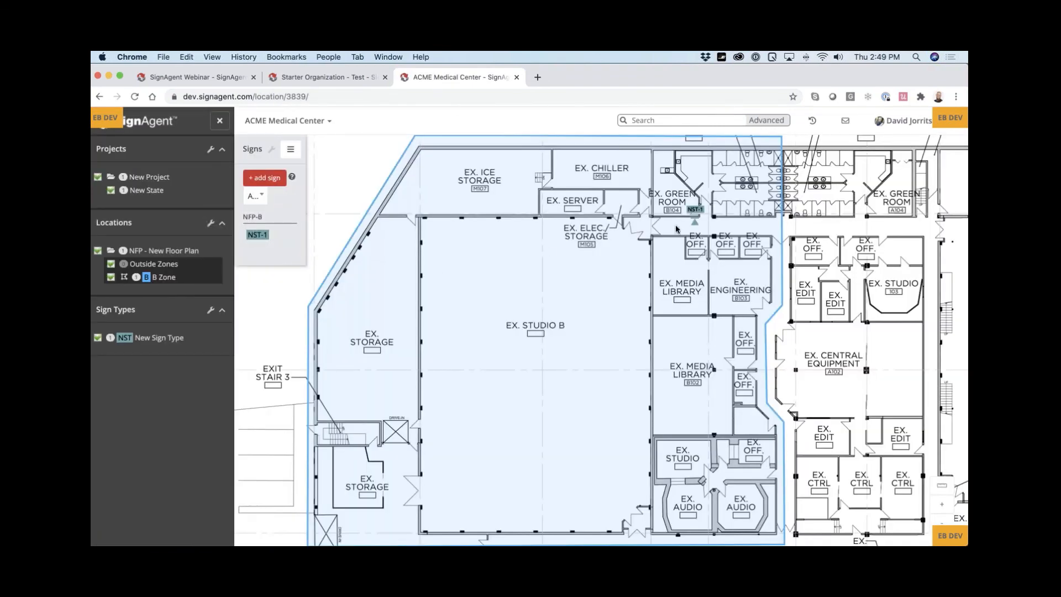
{"action": "left_click", "coordinate": [691, 225]}
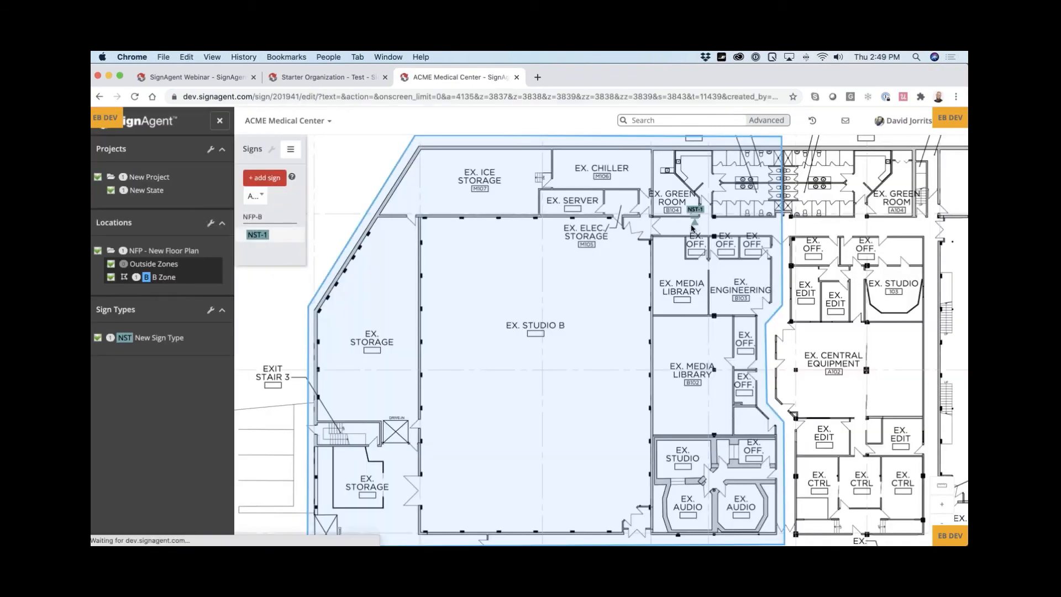
{"action": "scroll", "coordinate": [337, 431], "scroll_direction": "down", "scroll_amount": 1}
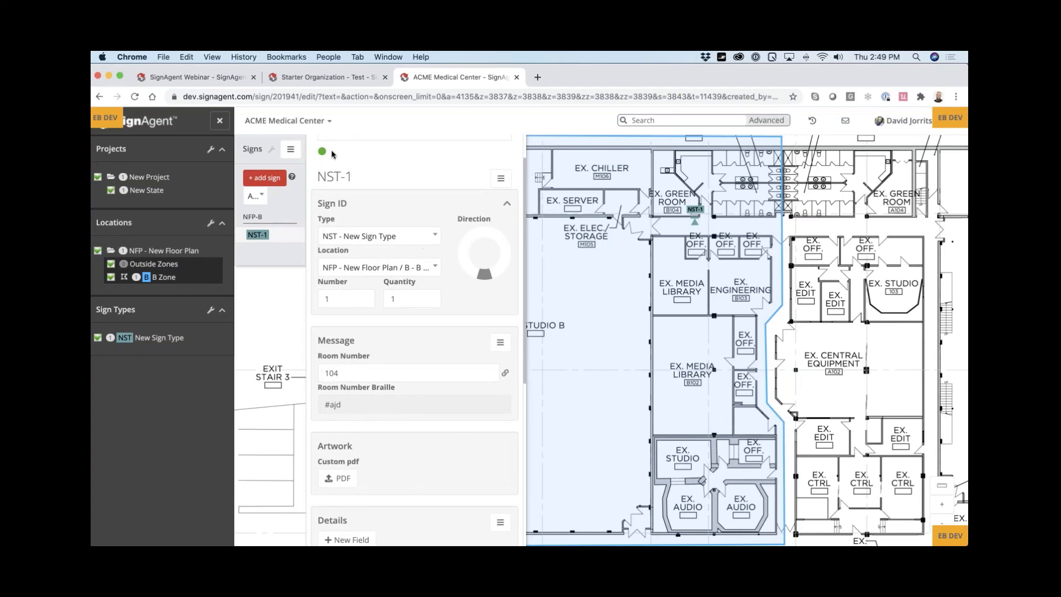
- Review ACME Medical Center's managed messages with their Braille translations and its list of languages
{"action": "left_click", "coordinate": [307, 121]}
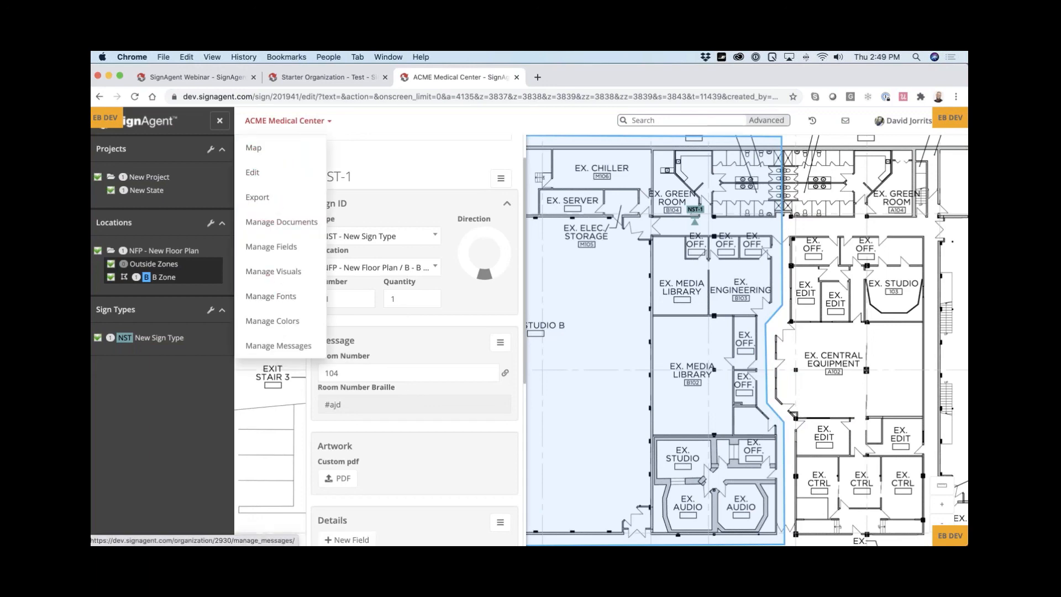
{"action": "left_click", "coordinate": [279, 345]}
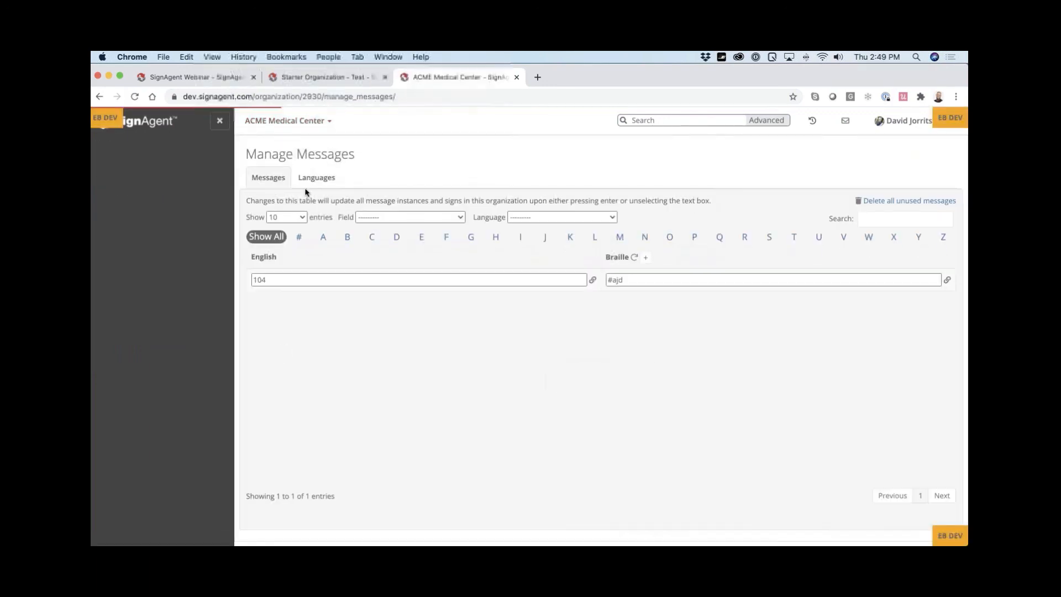
{"action": "left_click", "coordinate": [316, 177]}
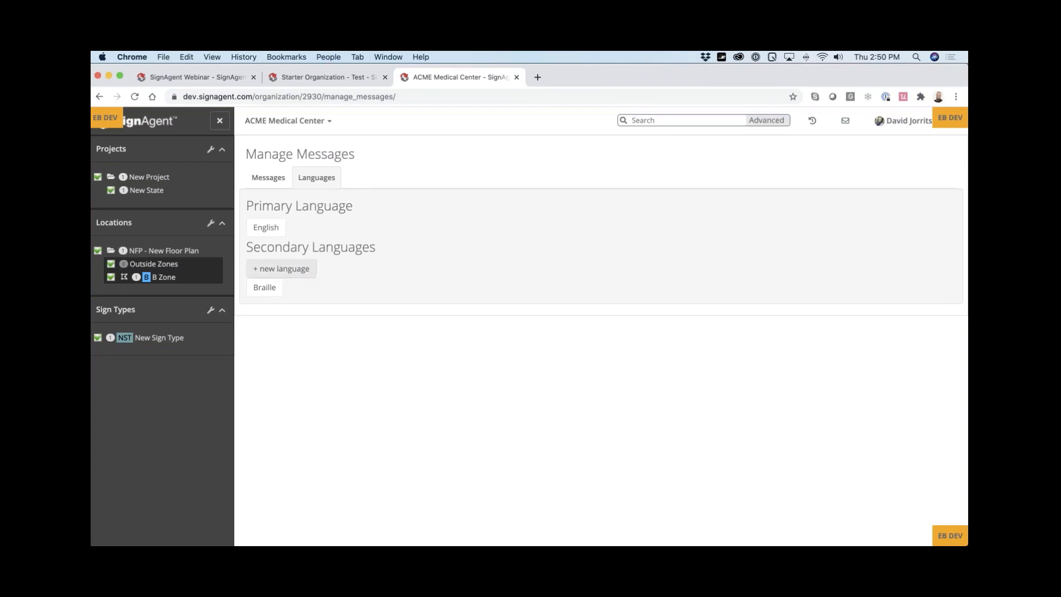
- Switch to the SignAgent Webinar floor plan and examine the C1 and C2-9 sign markers outside the washrooms
{"action": "left_click", "coordinate": [298, 78]}
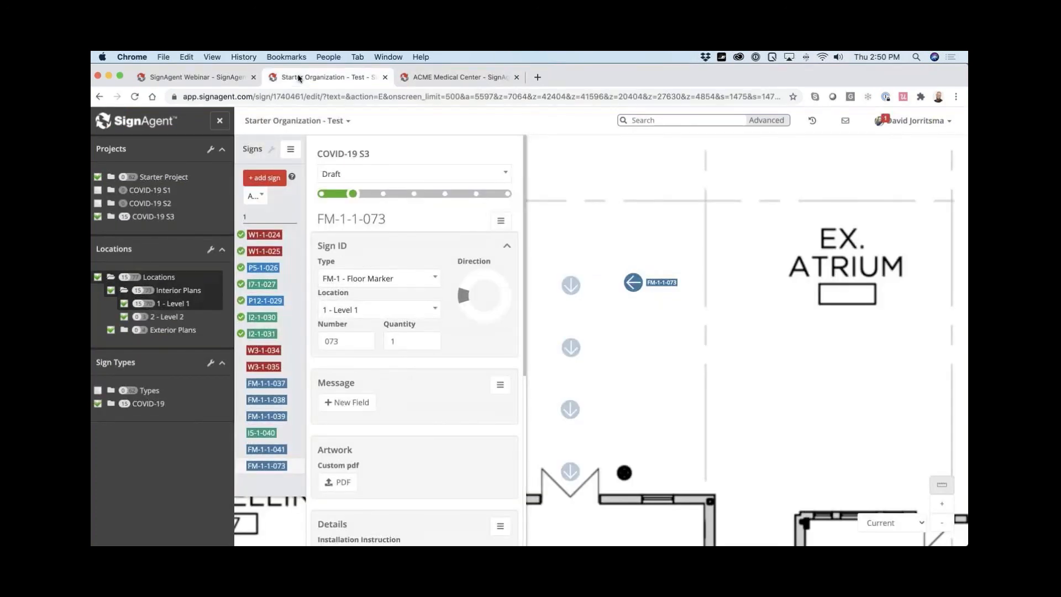
{"action": "left_click", "coordinate": [227, 77]}
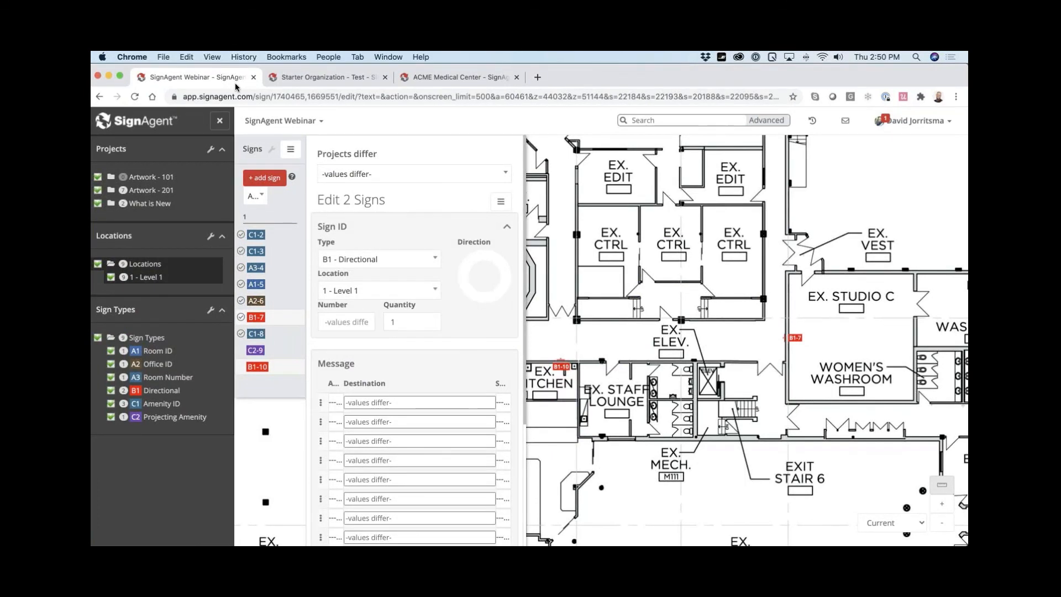
{"action": "scroll", "coordinate": [787, 345], "scroll_direction": "up", "scroll_amount": 3}
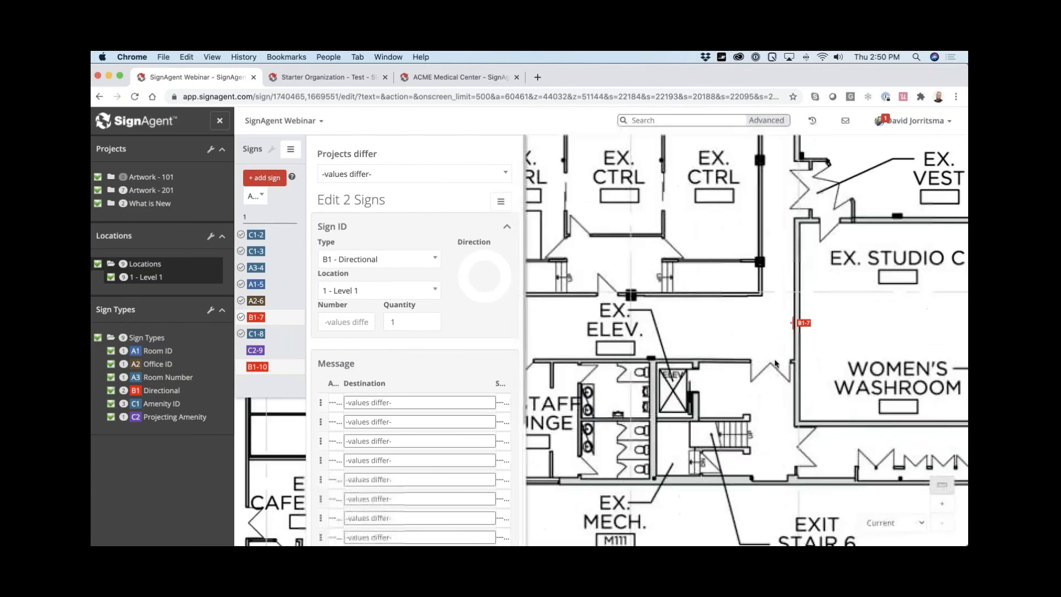
{"action": "left_click_drag", "start_coordinate": [702, 421], "coordinate": [537, 297]}
{"action": "left_click_drag", "start_coordinate": [750, 354], "coordinate": [615, 332]}
{"action": "left_click", "coordinate": [615, 332]}
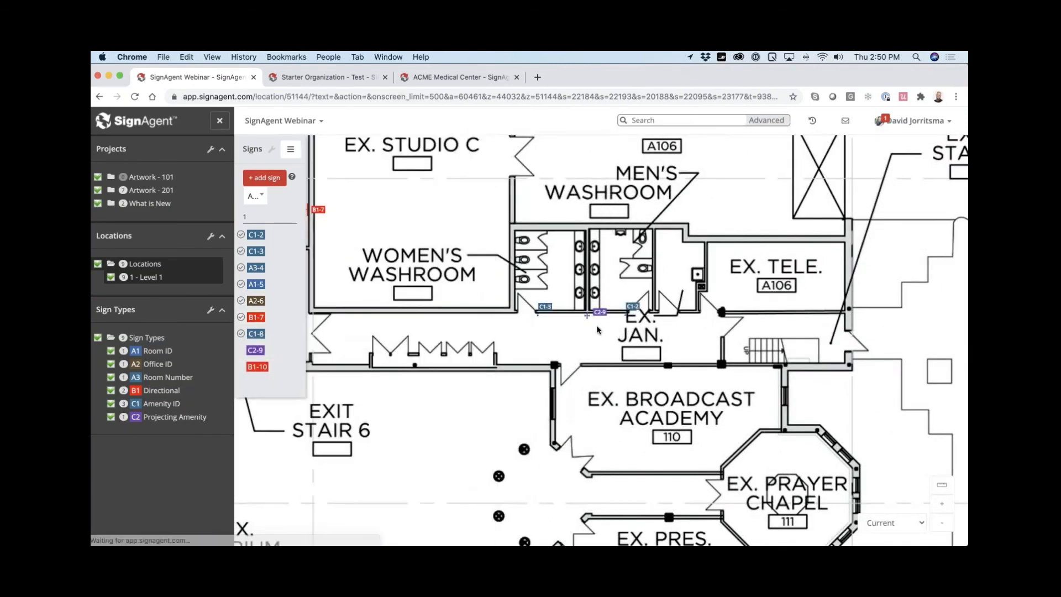
{"action": "scroll", "coordinate": [603, 333], "scroll_direction": "up", "scroll_amount": 3}
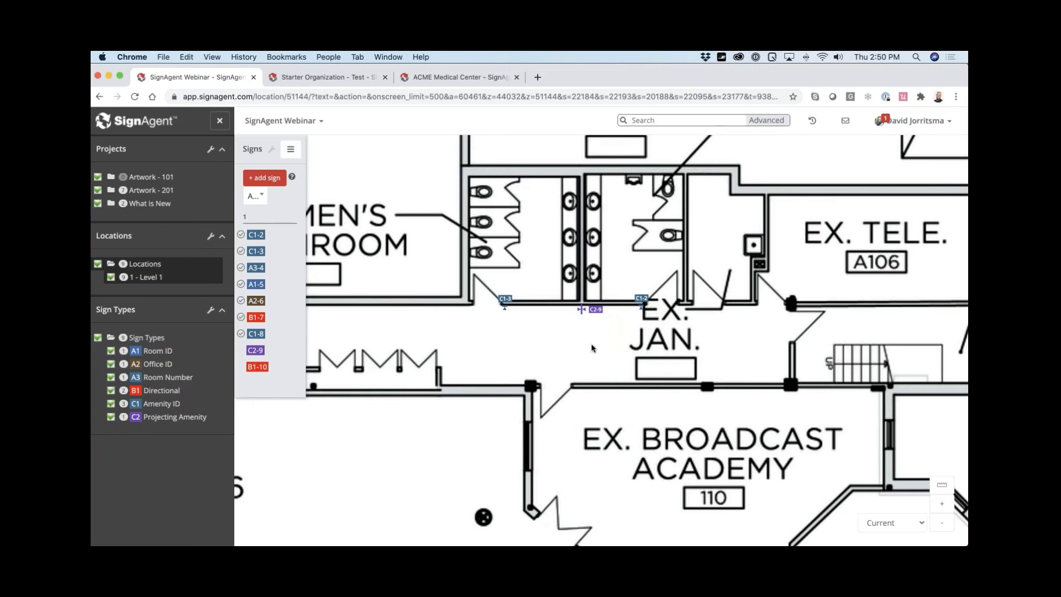
- Switch to Illustrator and try a height of 2.125 in on the C2 marker's middle bar before restoring it to 2 in
{"action": "key", "text": "super+Tab"}
{"action": "key", "text": "super+Tab"}
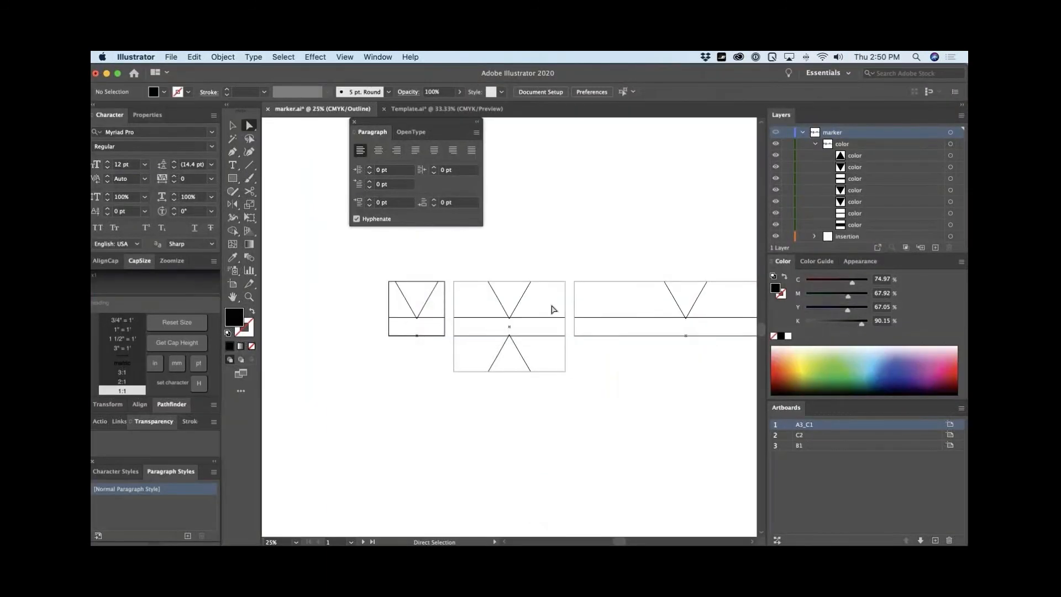
{"action": "left_click", "coordinate": [542, 318]}
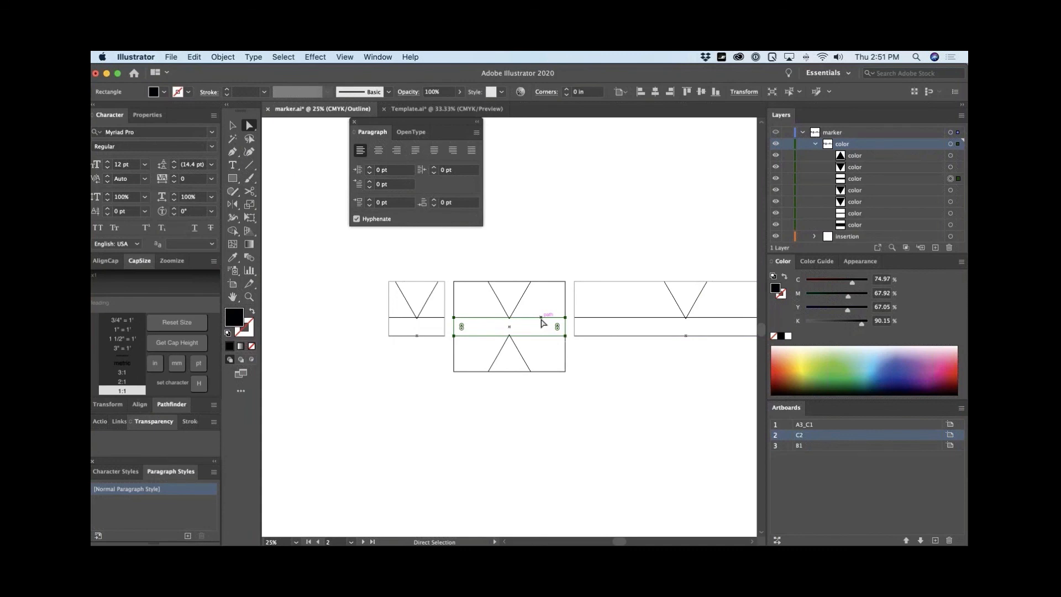
{"action": "left_click", "coordinate": [741, 92]}
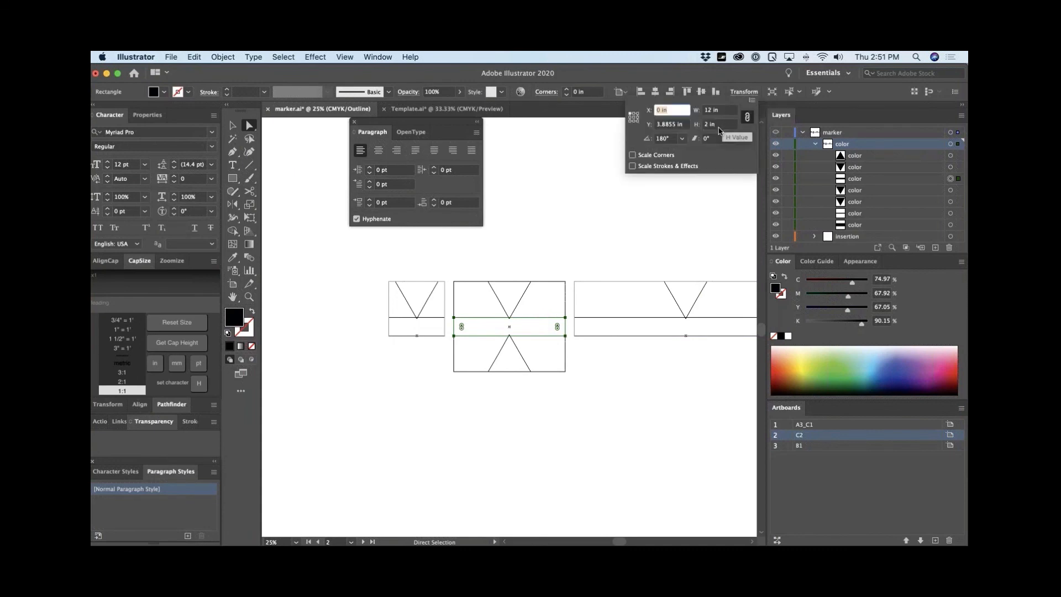
{"action": "left_click", "coordinate": [719, 125]}
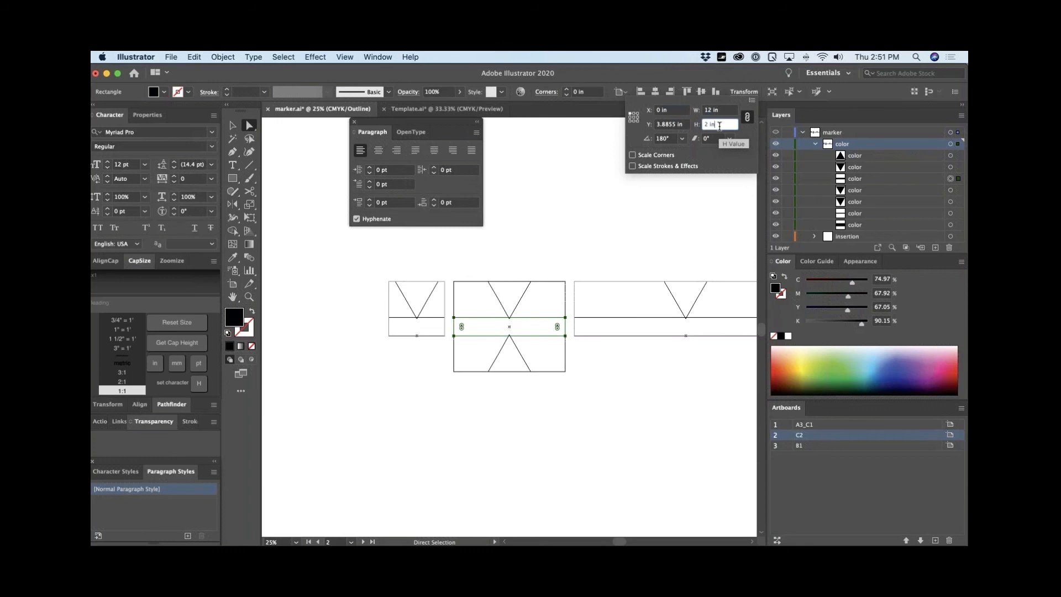
{"action": "key", "text": "Up"}
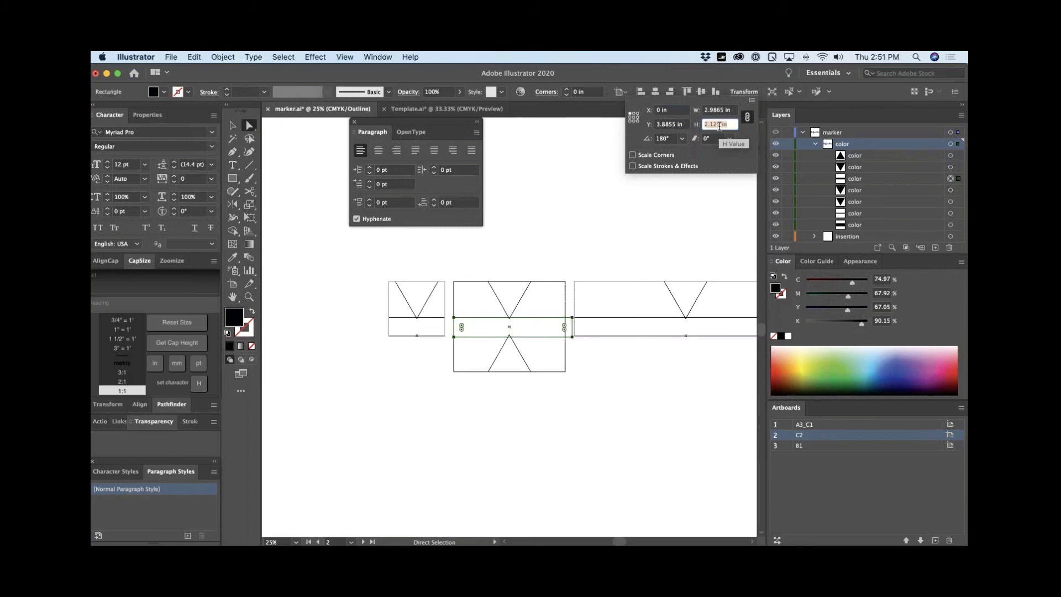
{"action": "key", "text": "Down"}
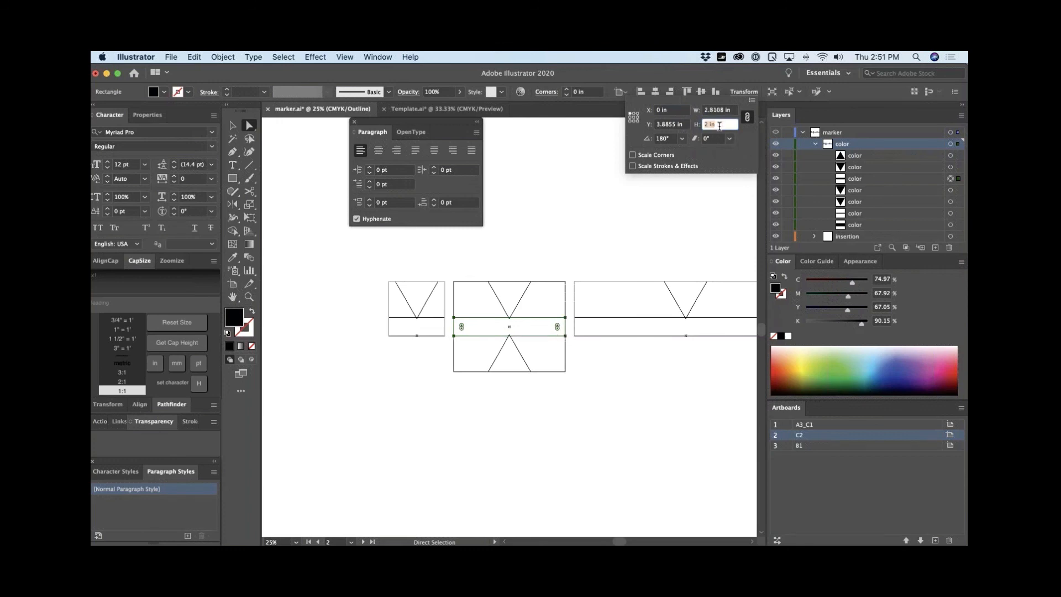
{"action": "left_click", "coordinate": [748, 116]}
{"action": "left_click", "coordinate": [721, 125]}
{"action": "left_click", "coordinate": [545, 315]}
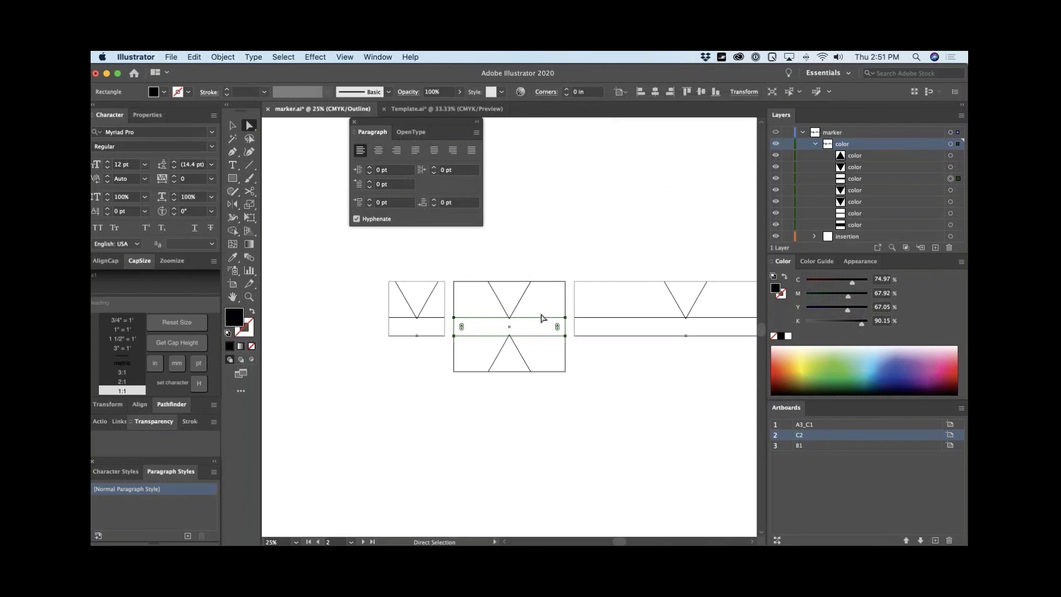
{"action": "left_click", "coordinate": [595, 319]}
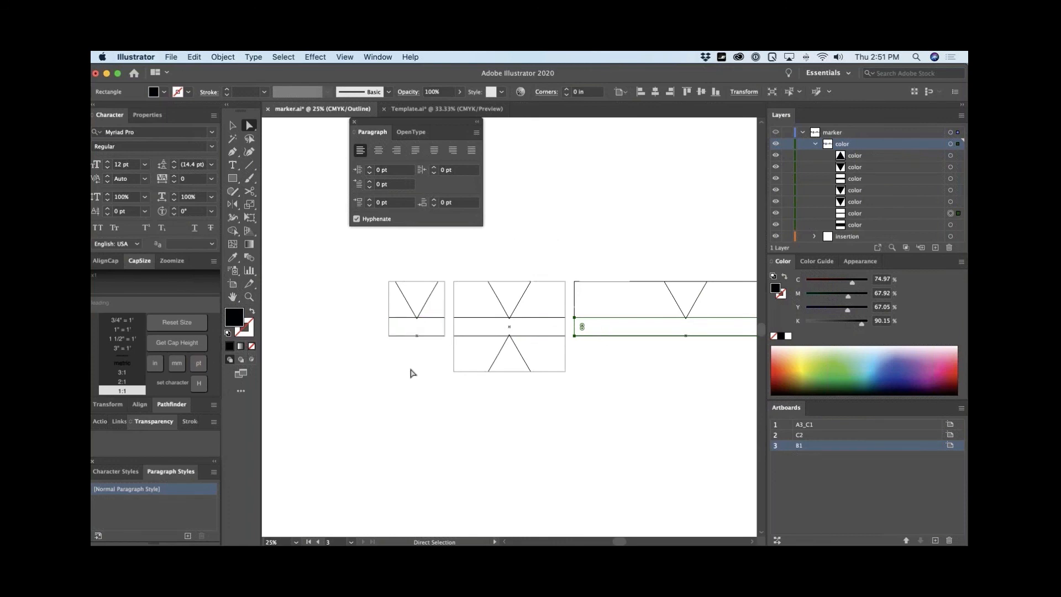
- Switch back to Chrome and examine the A3-4 sign marker up close, beside the Ex. Elec. room
{"action": "key", "text": "super+Tab"}
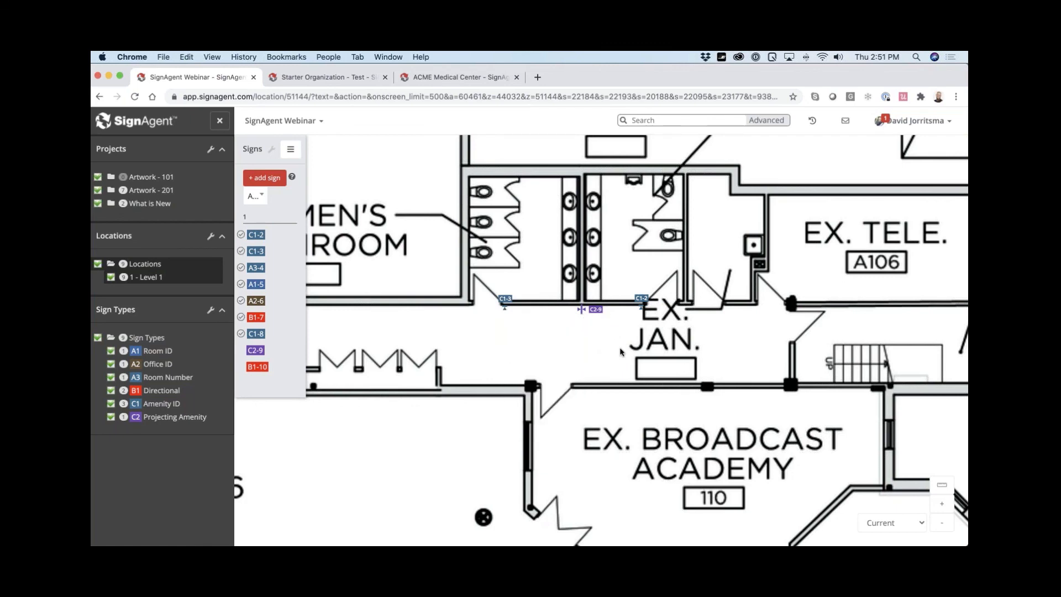
{"action": "scroll", "coordinate": [482, 279], "scroll_direction": "left", "scroll_amount": 5}
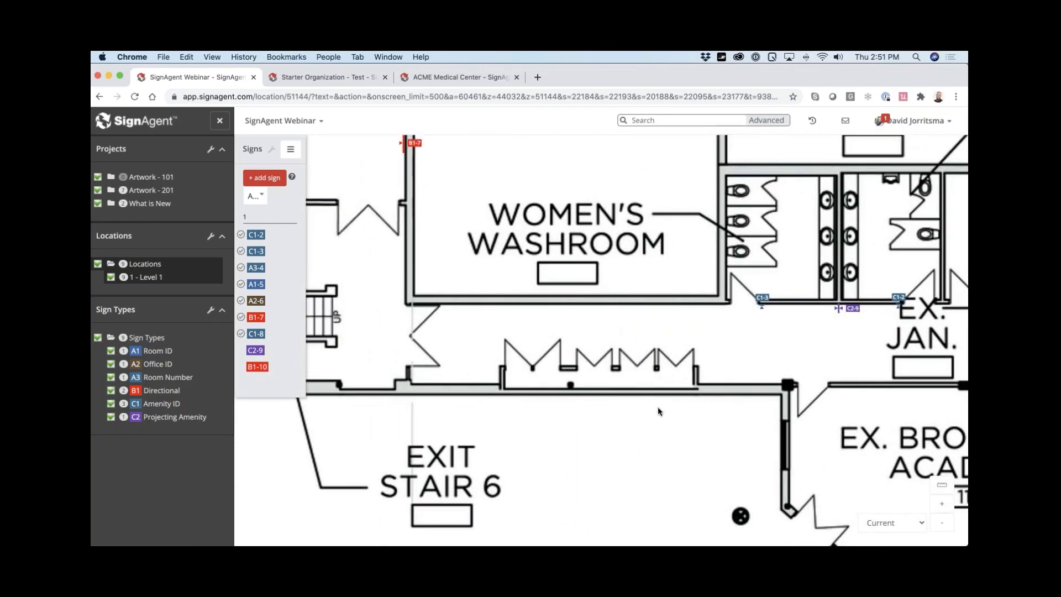
{"action": "scroll", "coordinate": [537, 321], "scroll_direction": "right", "scroll_amount": 5}
{"action": "scroll", "coordinate": [537, 320], "scroll_direction": "down", "scroll_amount": 10}
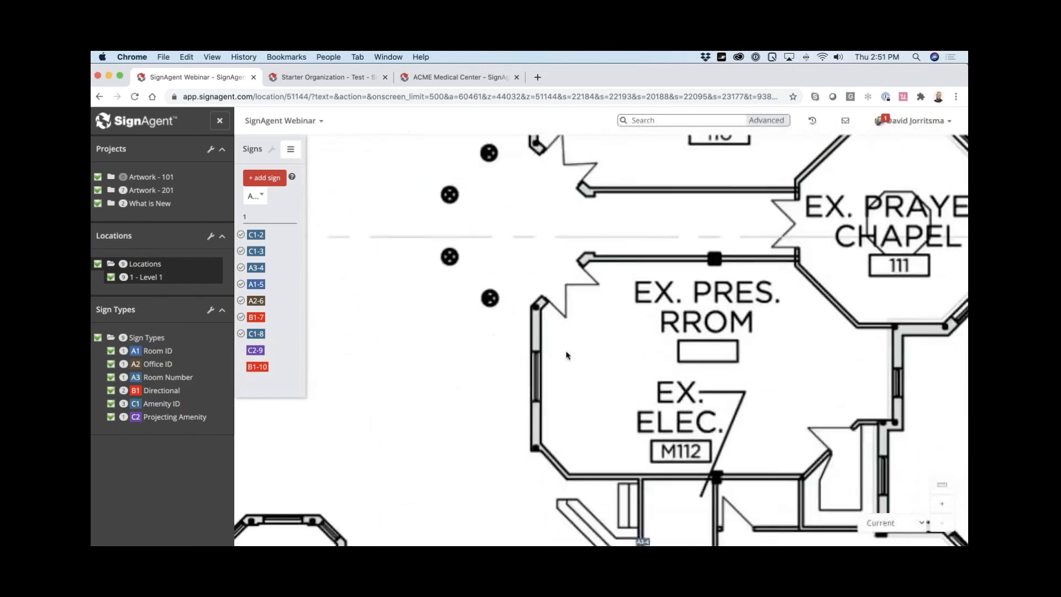
{"action": "scroll", "coordinate": [539, 341], "scroll_direction": "down", "scroll_amount": 4}
{"action": "scroll", "coordinate": [538, 342], "scroll_direction": "right", "scroll_amount": 2}
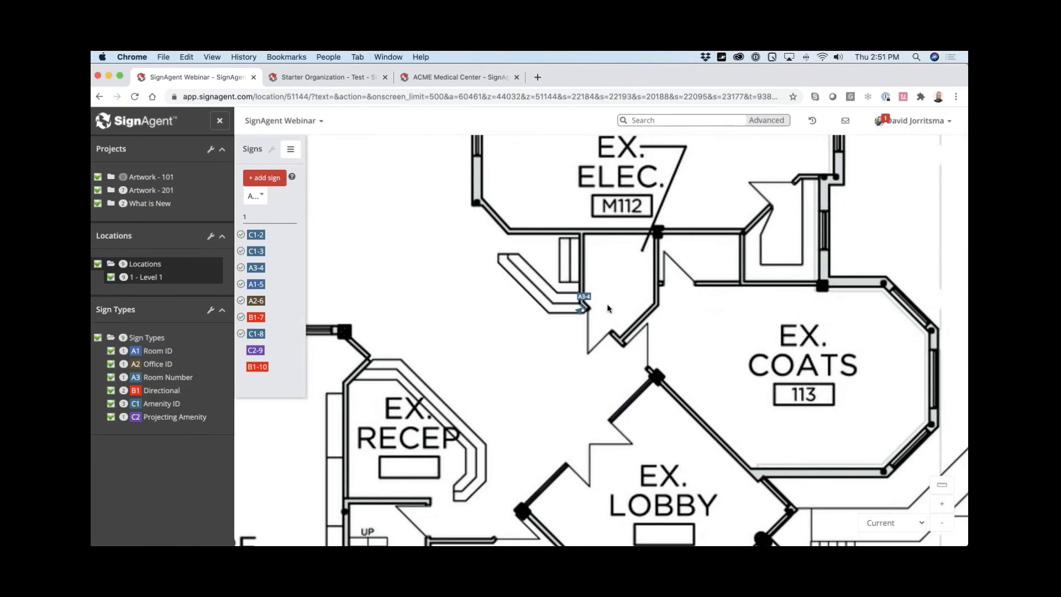
{"action": "scroll", "coordinate": [608, 308], "scroll_direction": "up", "scroll_amount": 5}
{"action": "mouse_move", "coordinate": [558, 300]}
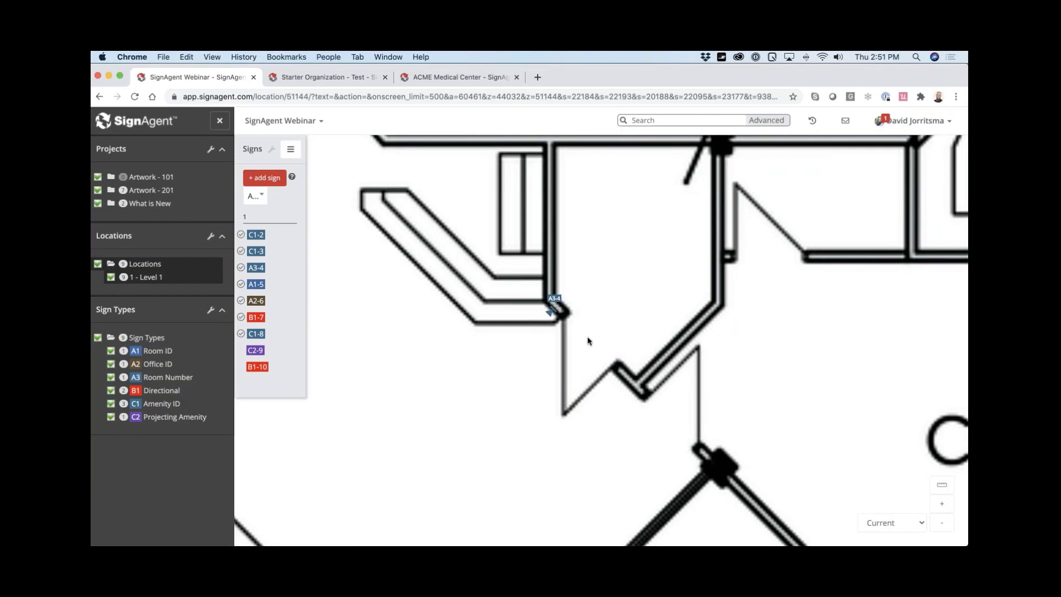
- Compare the A3-4 marker's size against the floor plan at wider zoom levels
{"action": "scroll", "coordinate": [588, 341], "scroll_direction": "down", "scroll_amount": 5}
{"action": "scroll", "coordinate": [590, 346], "scroll_direction": "down", "scroll_amount": 3}
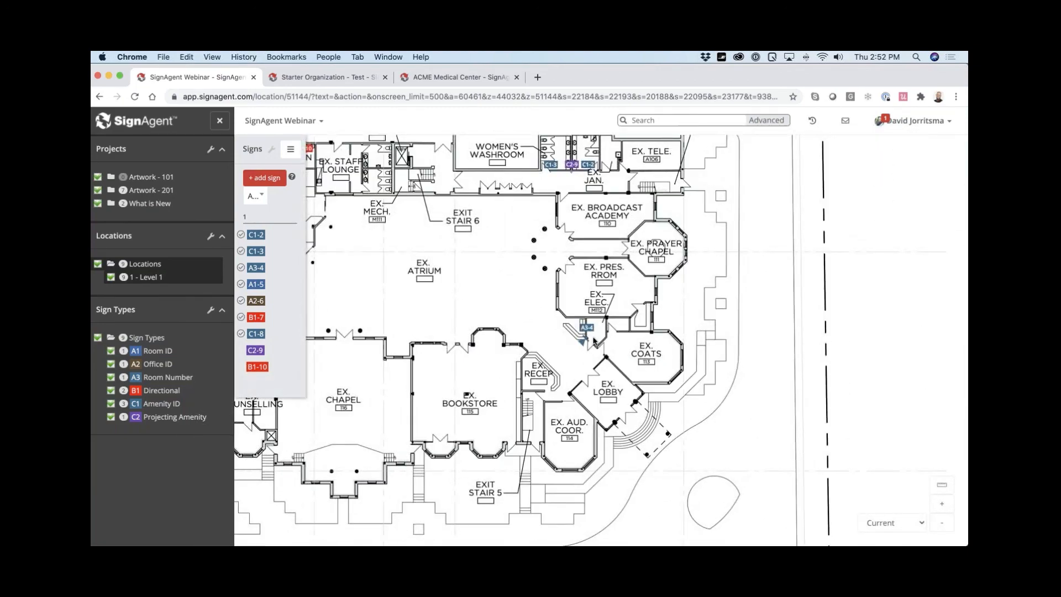
{"action": "scroll", "coordinate": [593, 340], "scroll_direction": "up", "scroll_amount": 5}
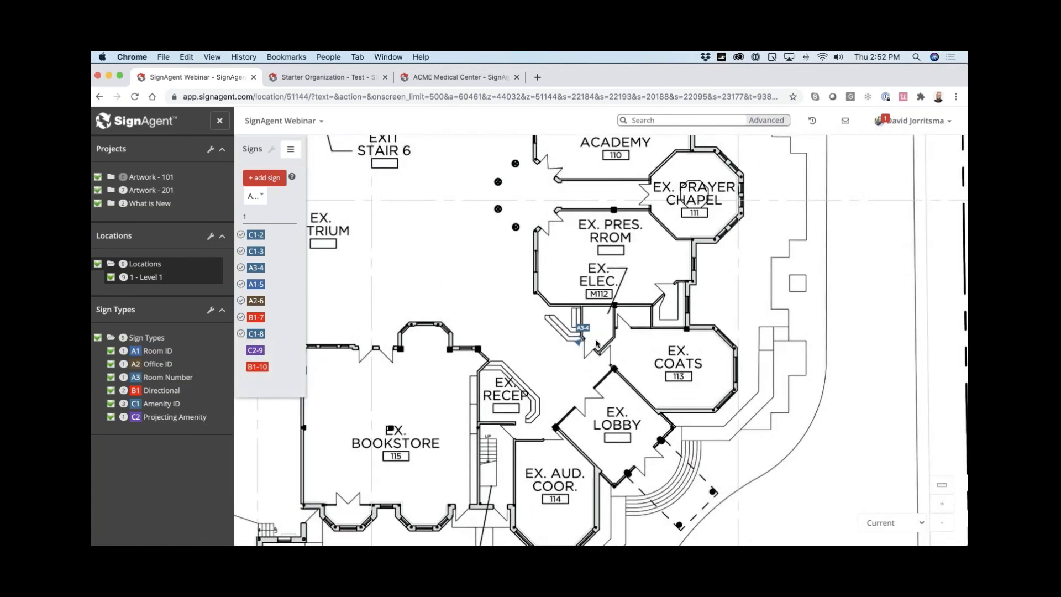
{"action": "scroll", "coordinate": [596, 344], "scroll_direction": "up", "scroll_amount": 2}
{"action": "scroll", "coordinate": [597, 344], "scroll_direction": "up", "scroll_amount": 3}
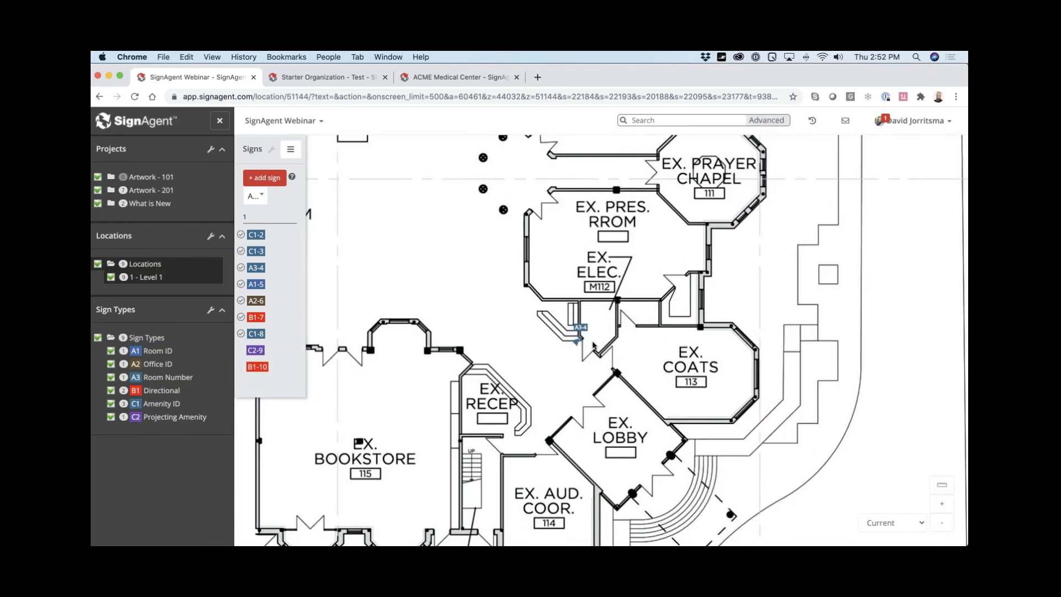
- Open the A3 - Room Number sign type's marker settings and examine the scaled marker options
{"action": "left_click", "coordinate": [166, 376]}
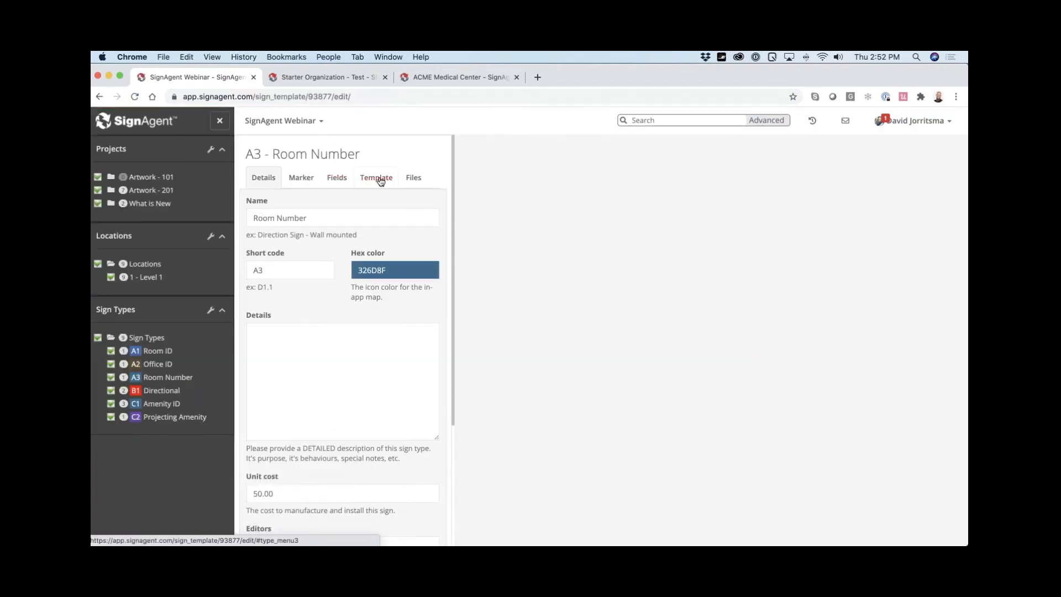
{"action": "left_click", "coordinate": [301, 178]}
{"action": "scroll", "coordinate": [321, 425], "scroll_direction": "down", "scroll_amount": 3}
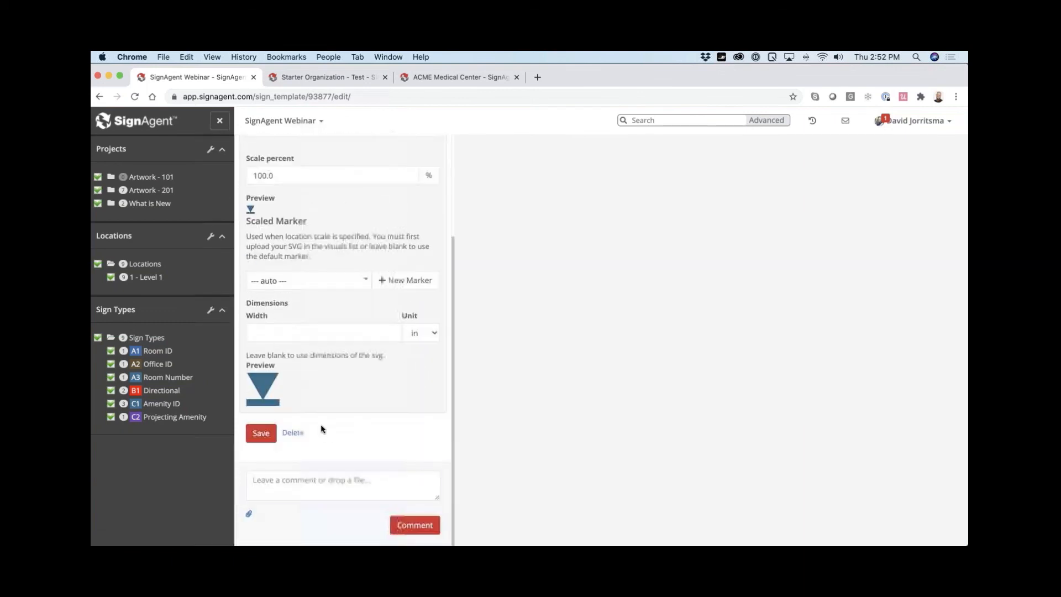
- Save the A3 Room Number sign type with marker_A3_C1 as its scaled marker, and inspect the A3-4 sign on the Level 1 plan
{"action": "left_click", "coordinate": [295, 280]}
{"action": "scroll", "coordinate": [301, 364], "scroll_direction": "down", "scroll_amount": 2}
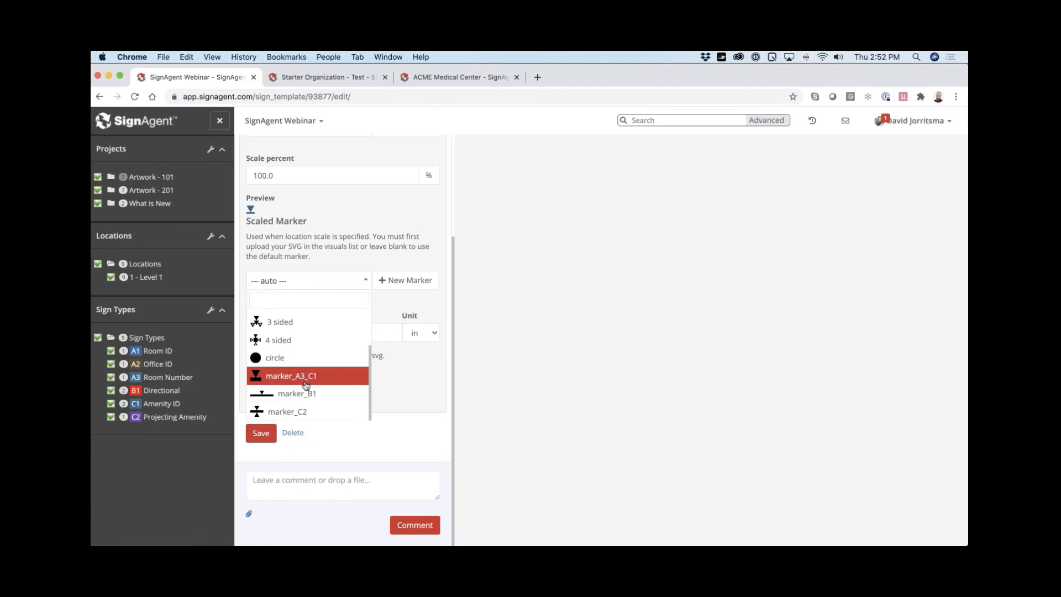
{"action": "left_click", "coordinate": [304, 376]}
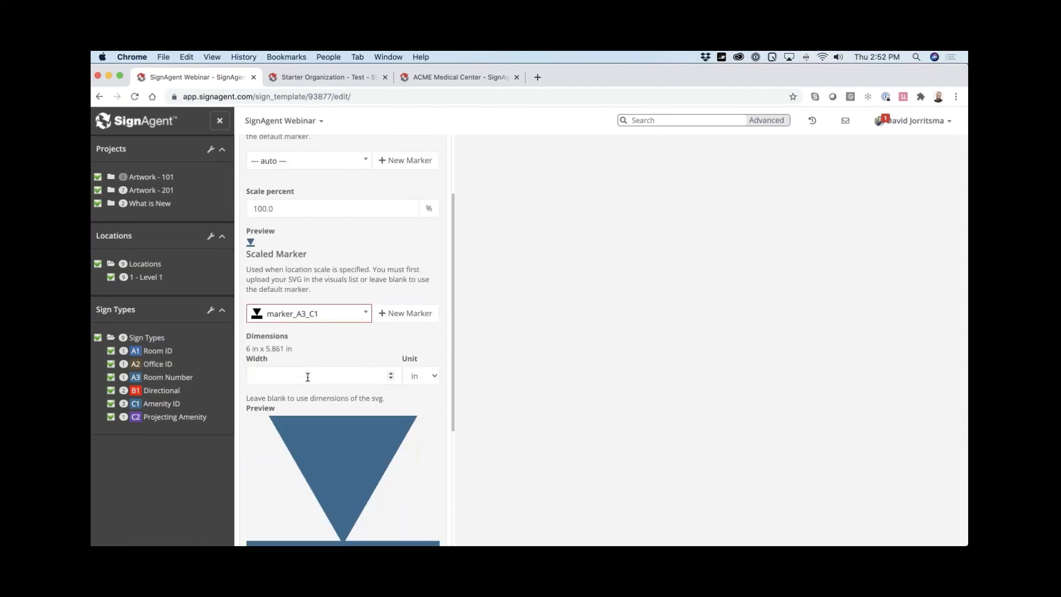
{"action": "scroll", "coordinate": [308, 381], "scroll_direction": "down", "scroll_amount": 4}
{"action": "left_click", "coordinate": [269, 438]}
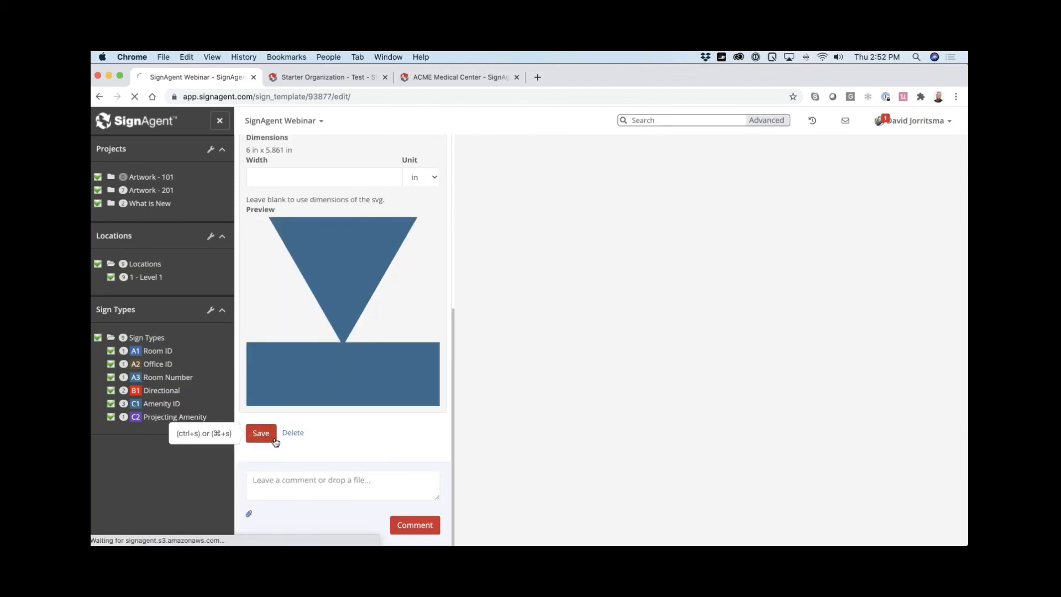
{"action": "left_click", "coordinate": [139, 276]}
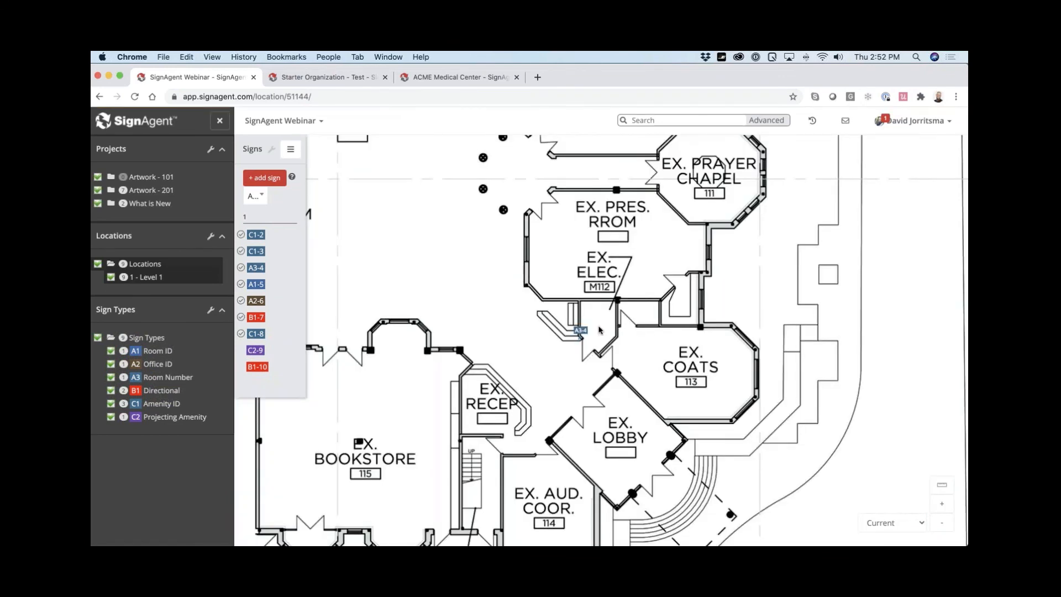
{"action": "scroll", "coordinate": [597, 330], "scroll_direction": "up", "scroll_amount": 3}
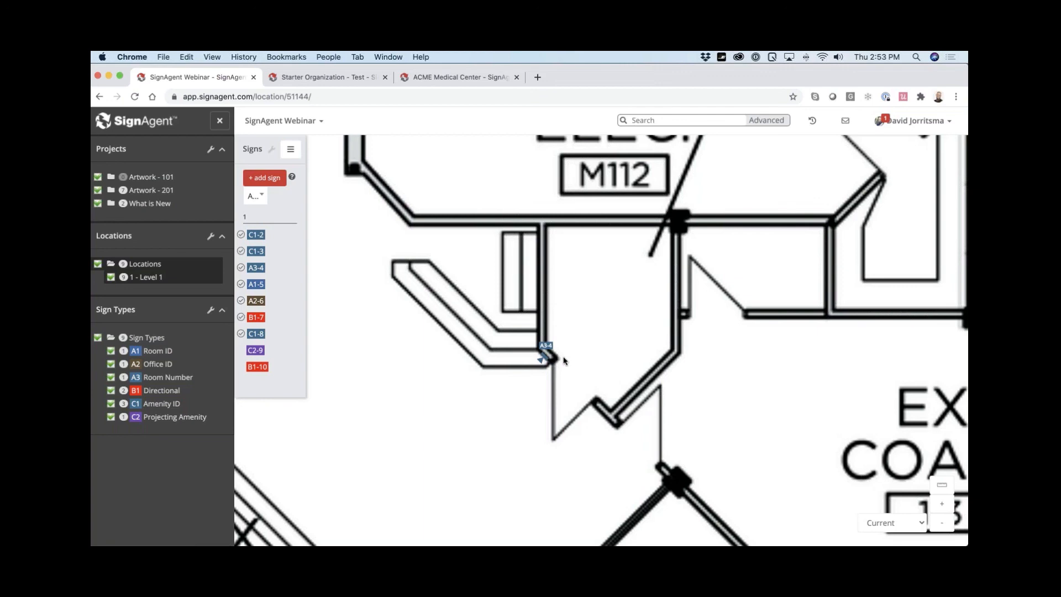
- Switch to Keynote and play the What's New presentation from its Questions? slide
{"action": "key", "text": "super+Tab"}
{"action": "key", "text": "super+Tab"}
{"action": "key", "text": "super+Tab"}
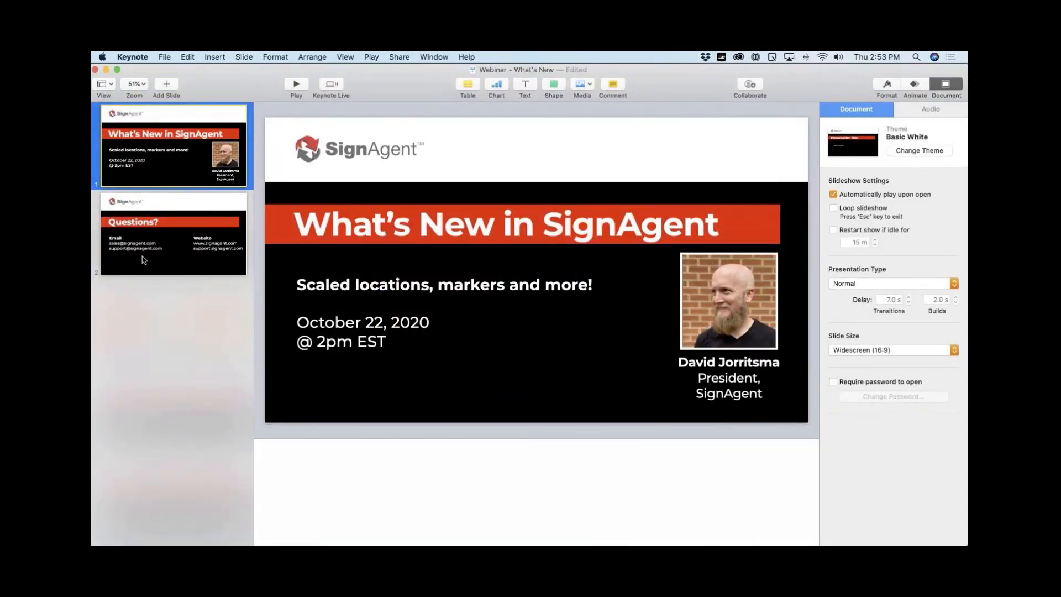
{"action": "left_click", "coordinate": [142, 260]}
{"action": "left_click", "coordinate": [297, 84]}
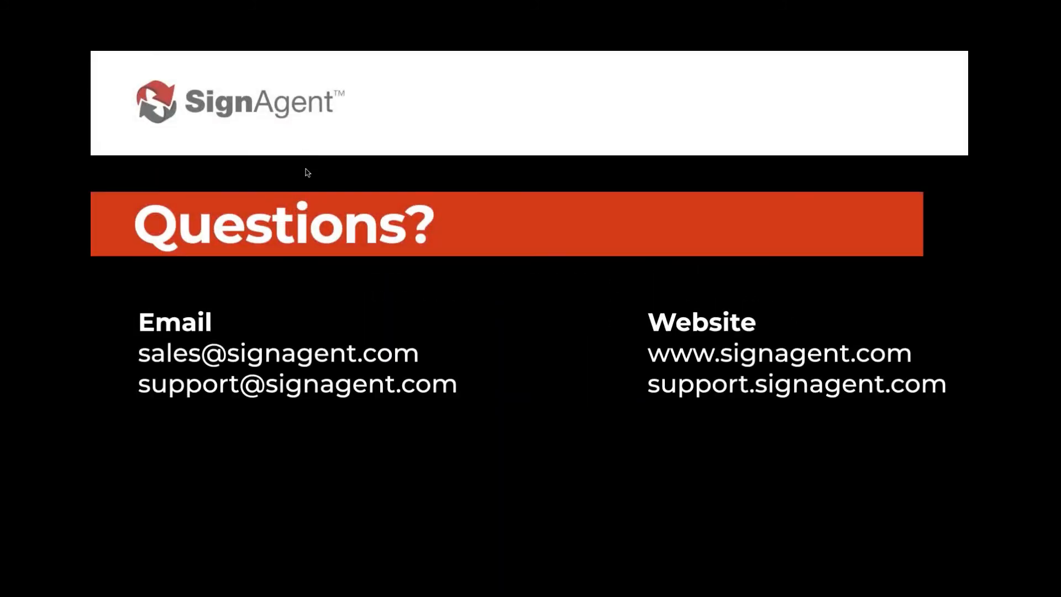